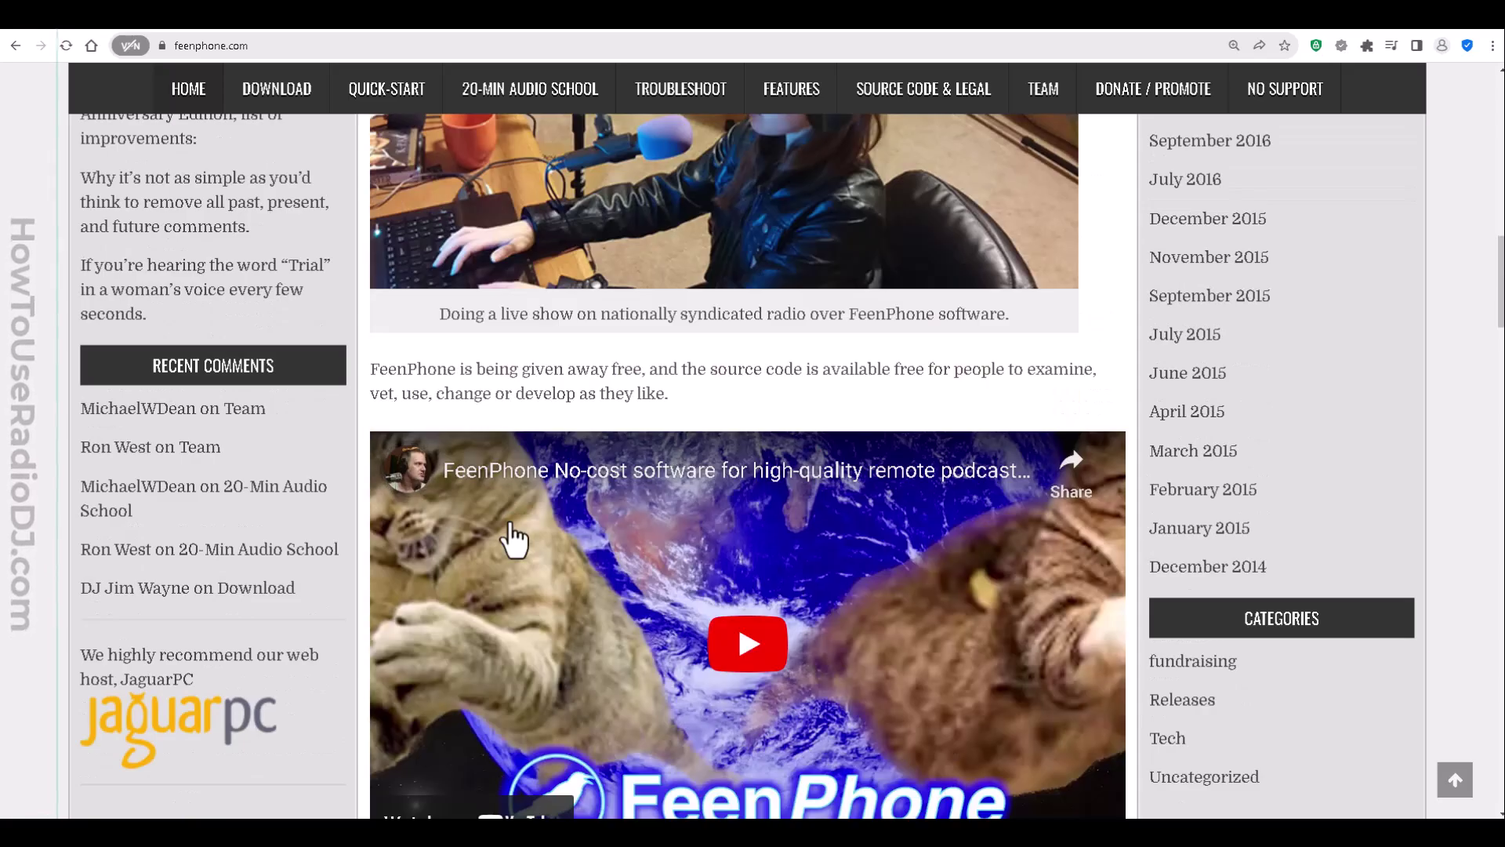
Open the FeenPhone site's Download page and start downloading the setup zip, cancelling the save
scroll(514, 517, "down", 18)
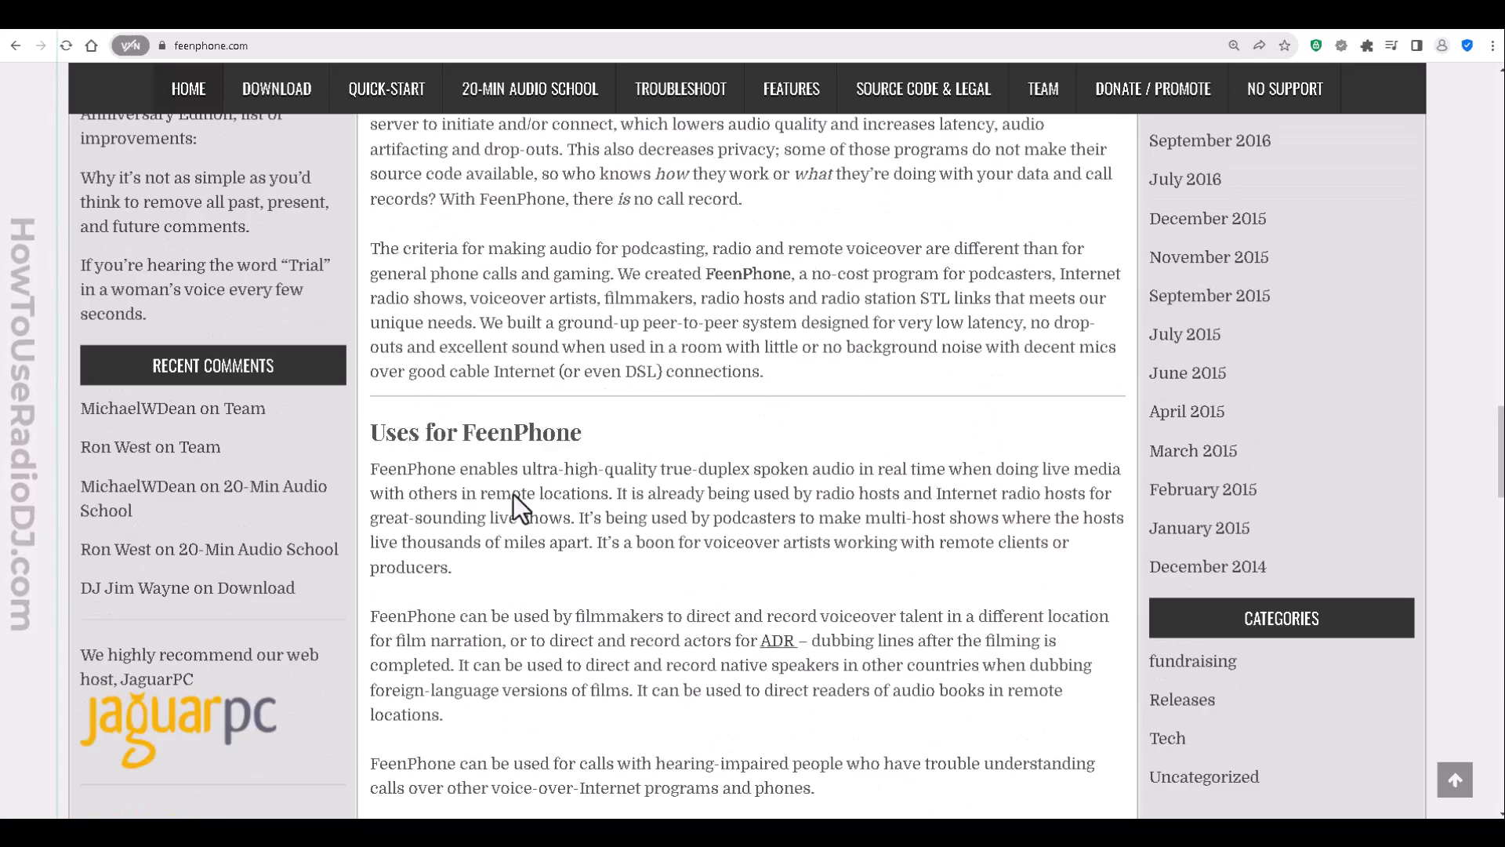
scroll(512, 494, "down", 11)
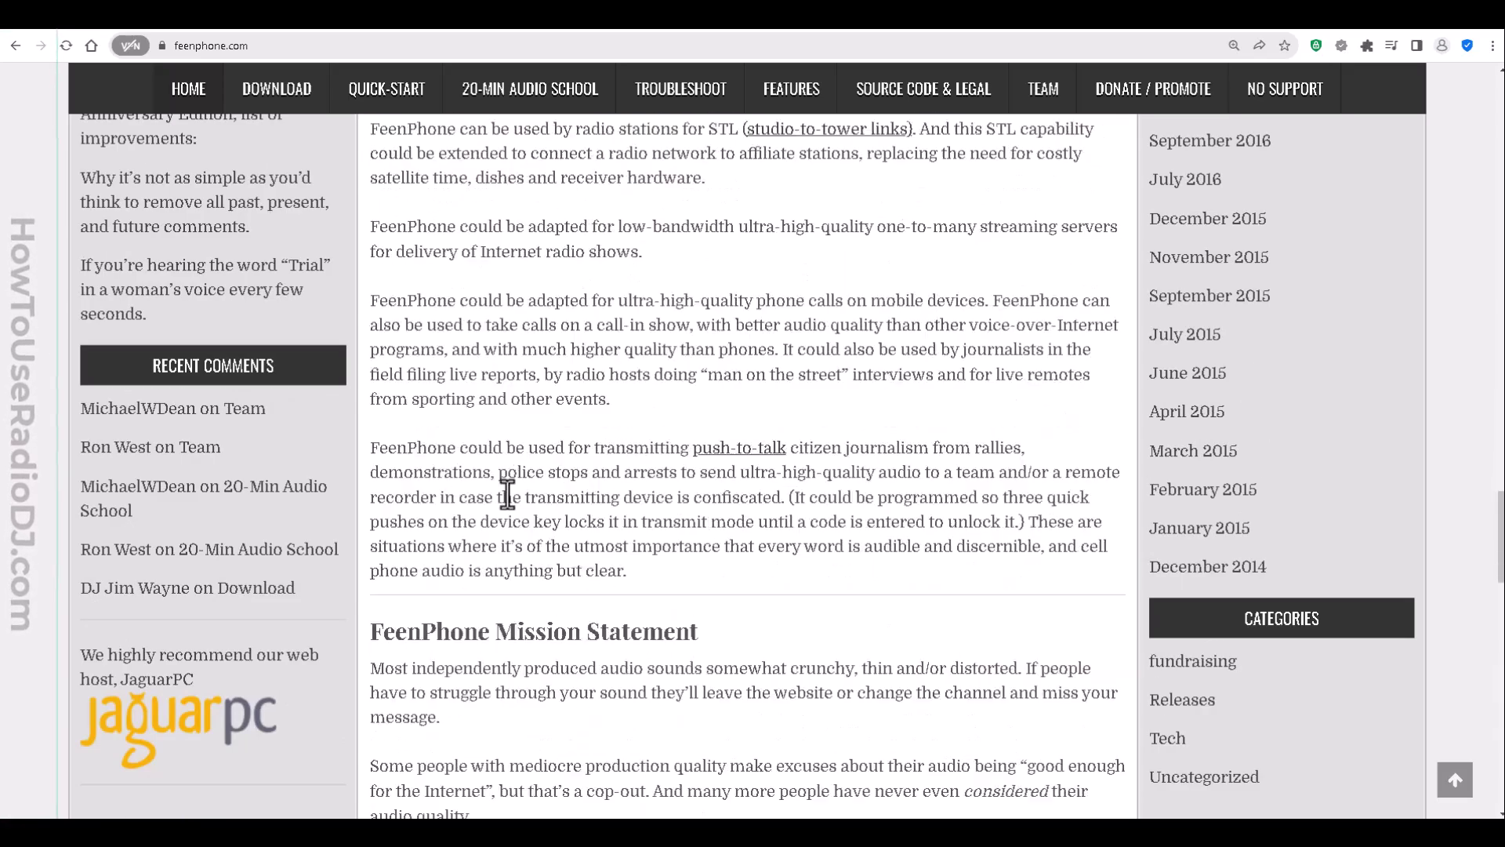
scroll(519, 484, "up", 10)
scroll(533, 519, "up", 15)
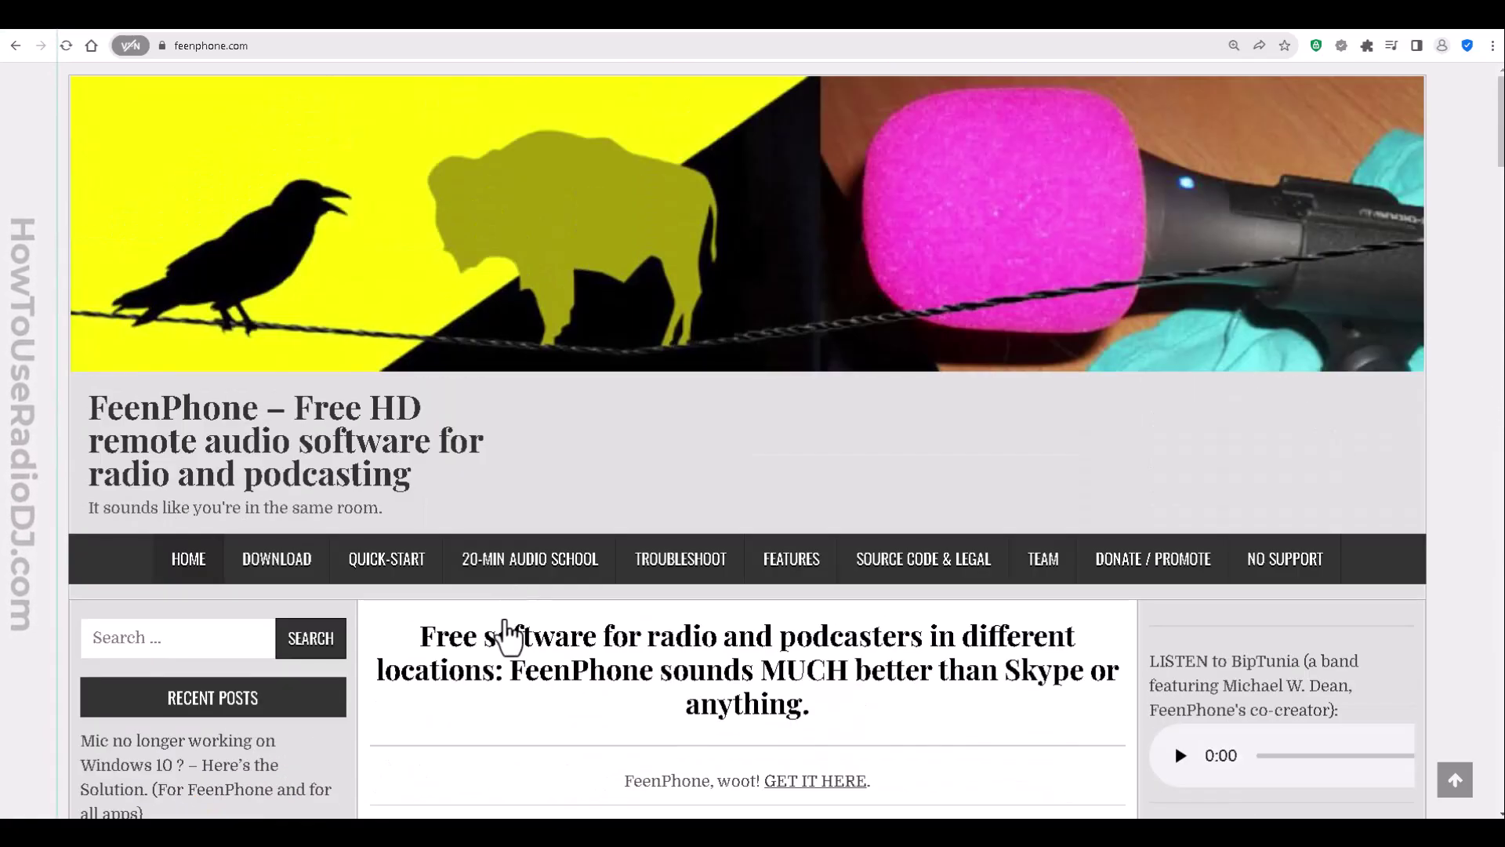
left_click(287, 581)
scroll(650, 463, "down", 5)
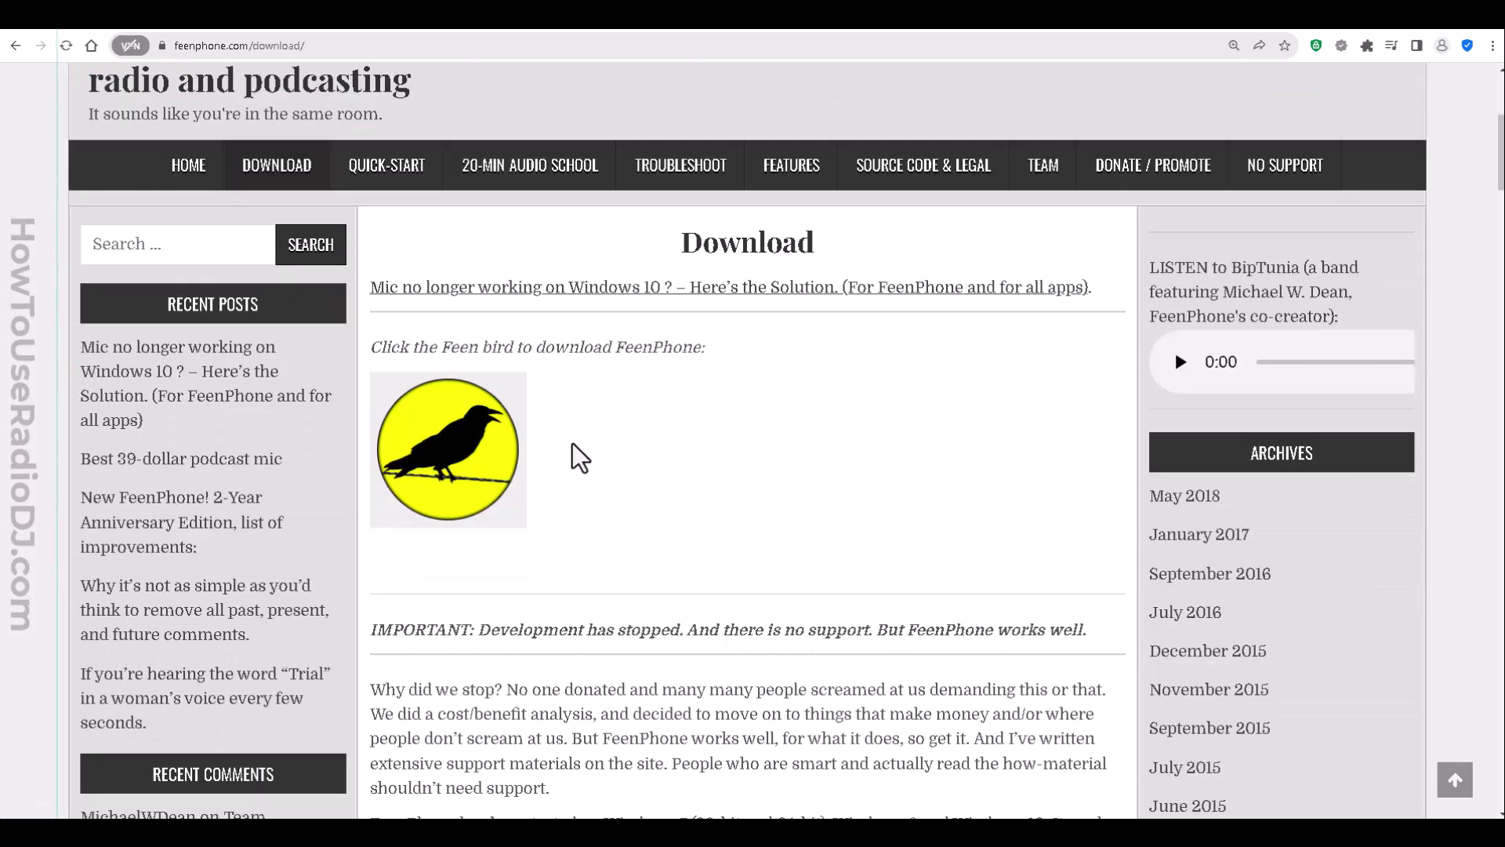
left_click(466, 451)
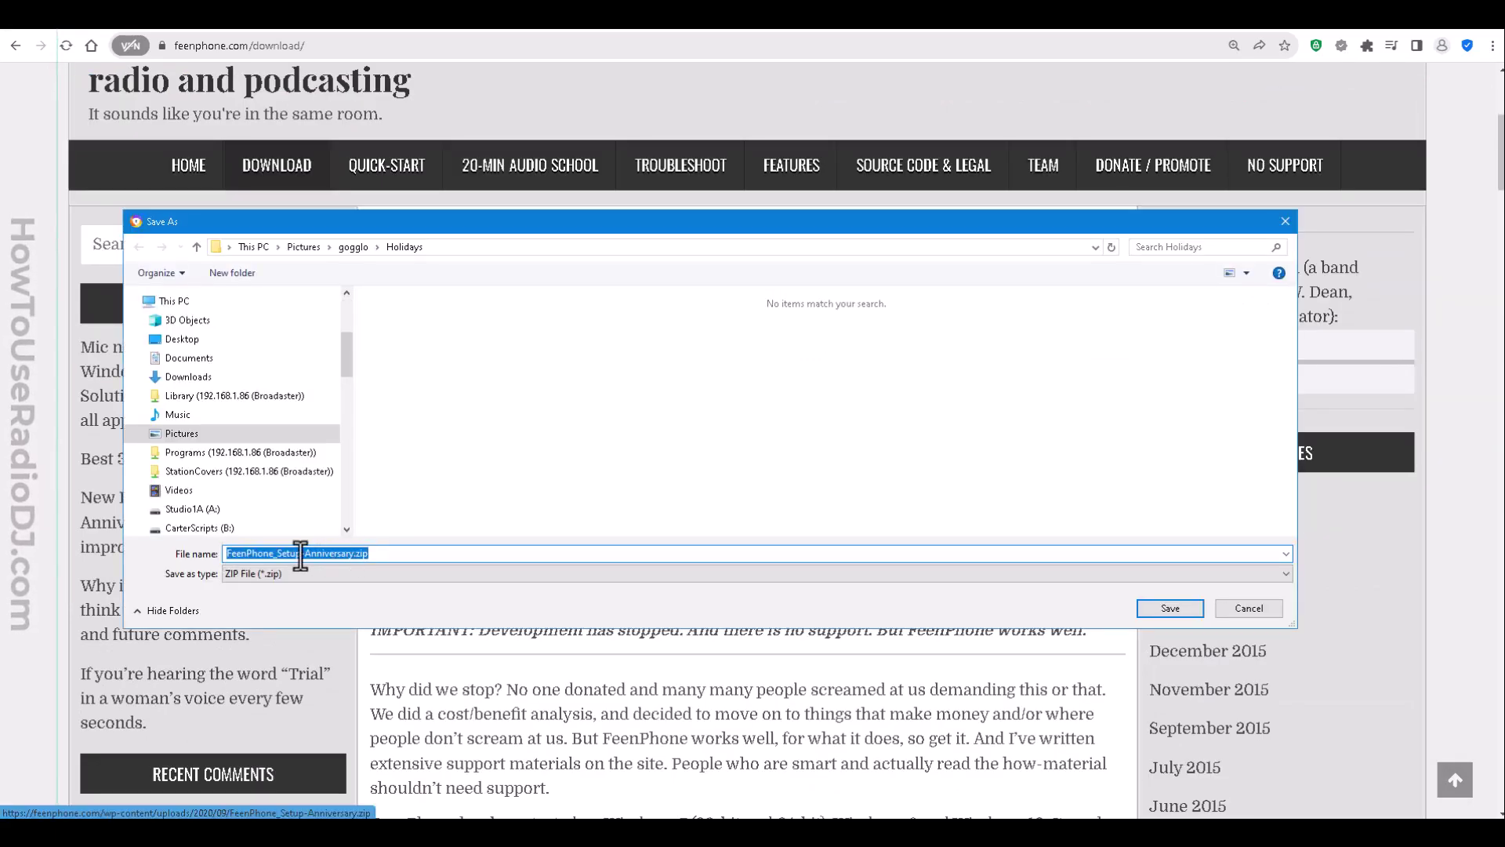
left_click(1254, 608)
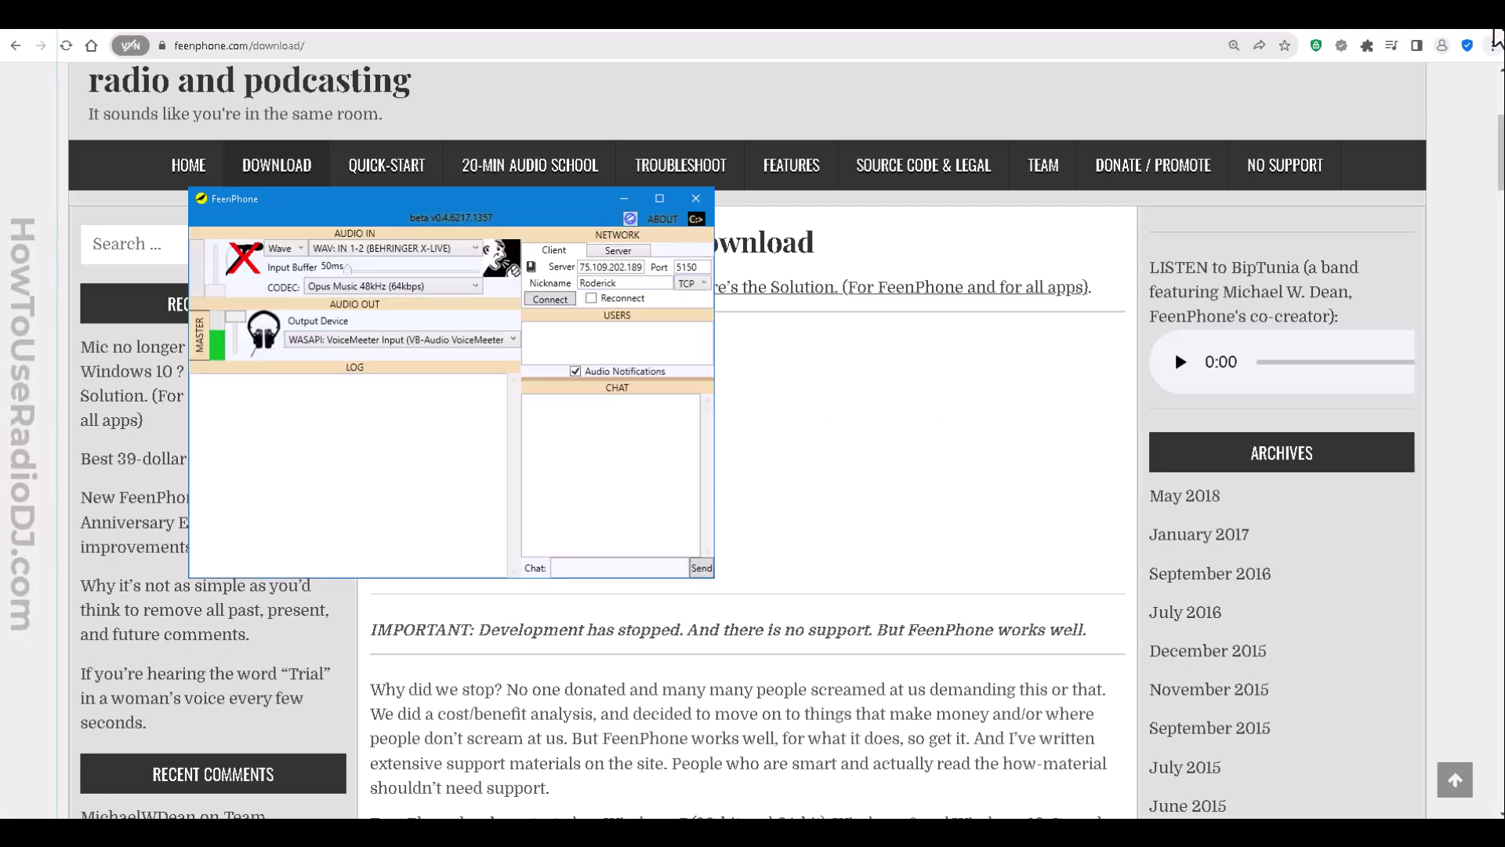
Clear the browser from view, reposition the FeenPhone window and unmute its microphone input
left_click(1423, 31)
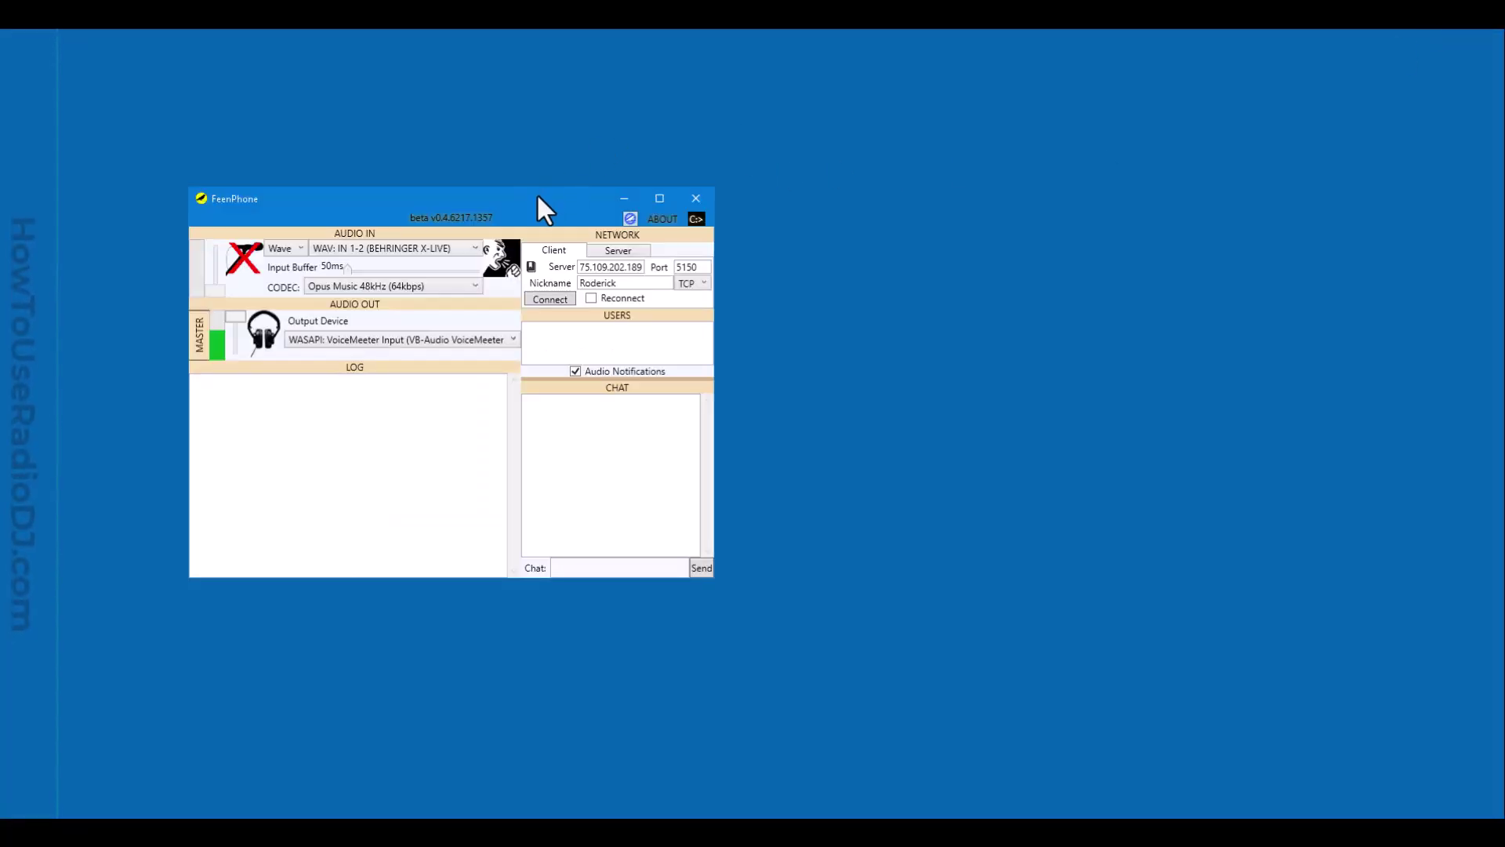
left_click_drag(532, 204, 818, 201)
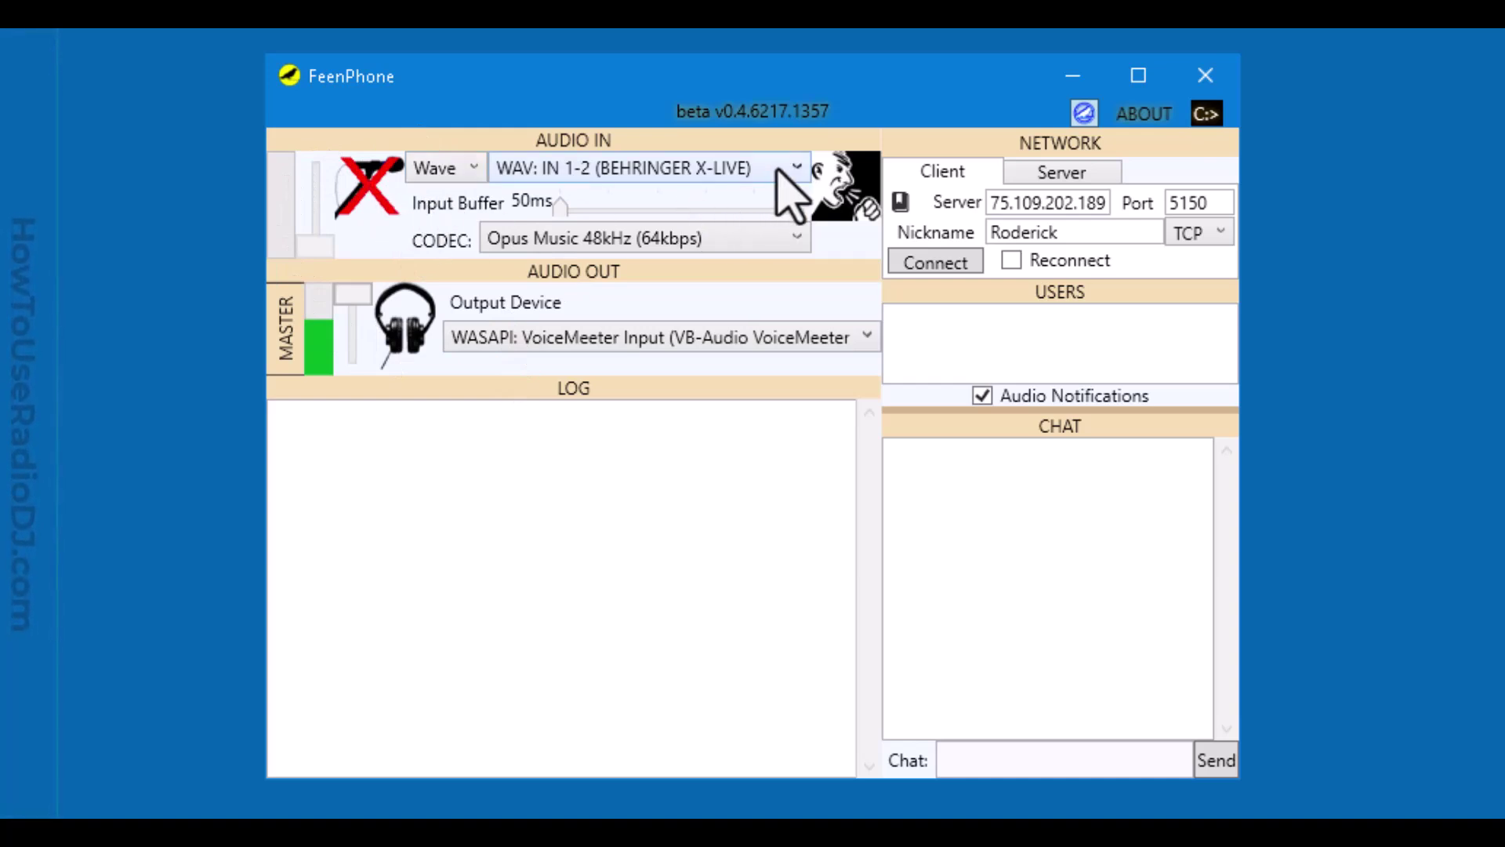
left_click(359, 193)
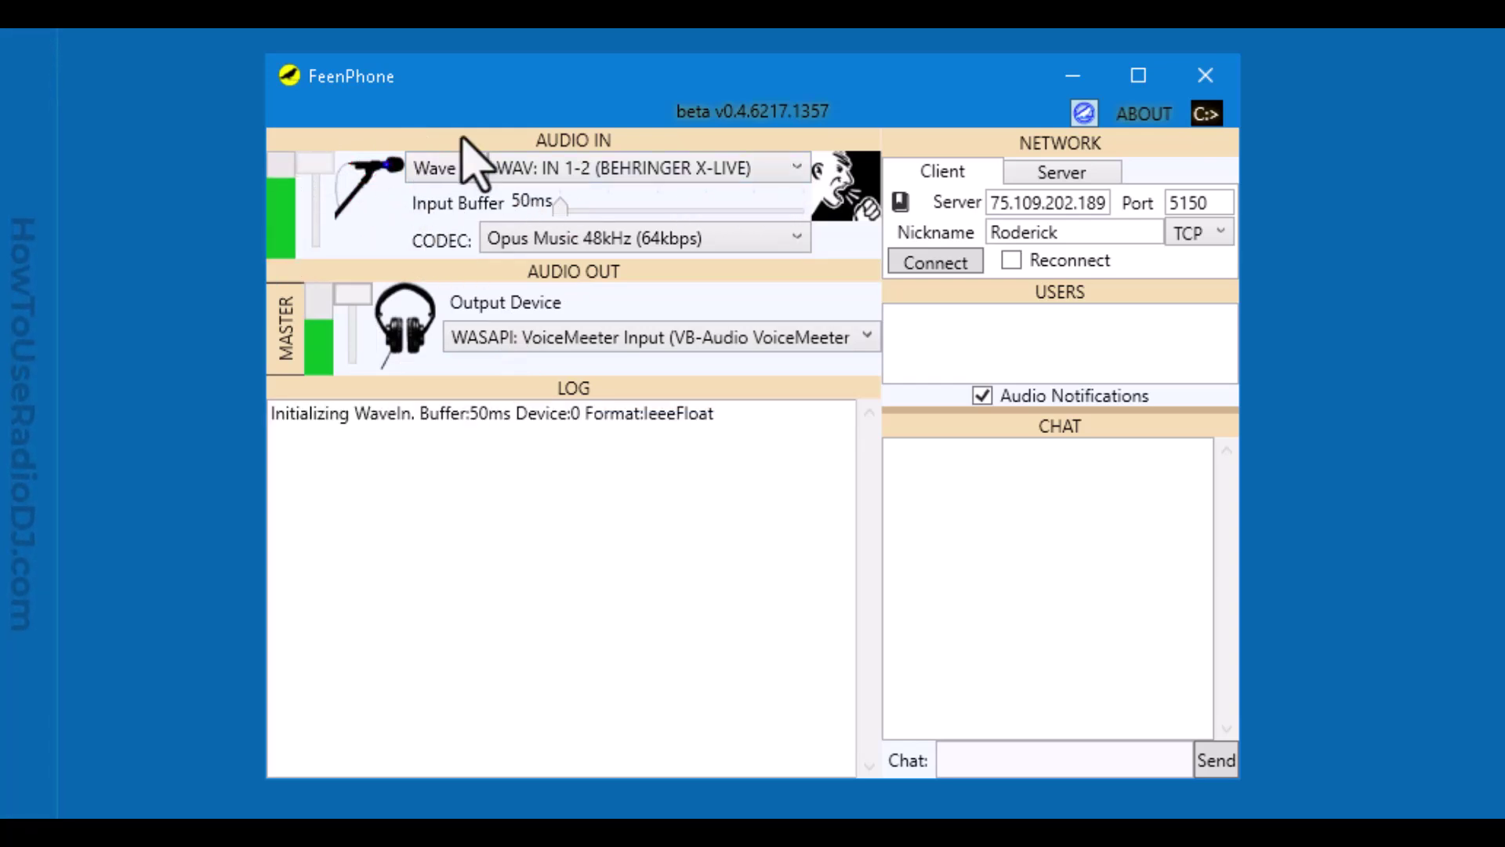
Look through the Wave audio input devices and set the codec to Opus Music 48kHz (64kbps)
left_click(732, 169)
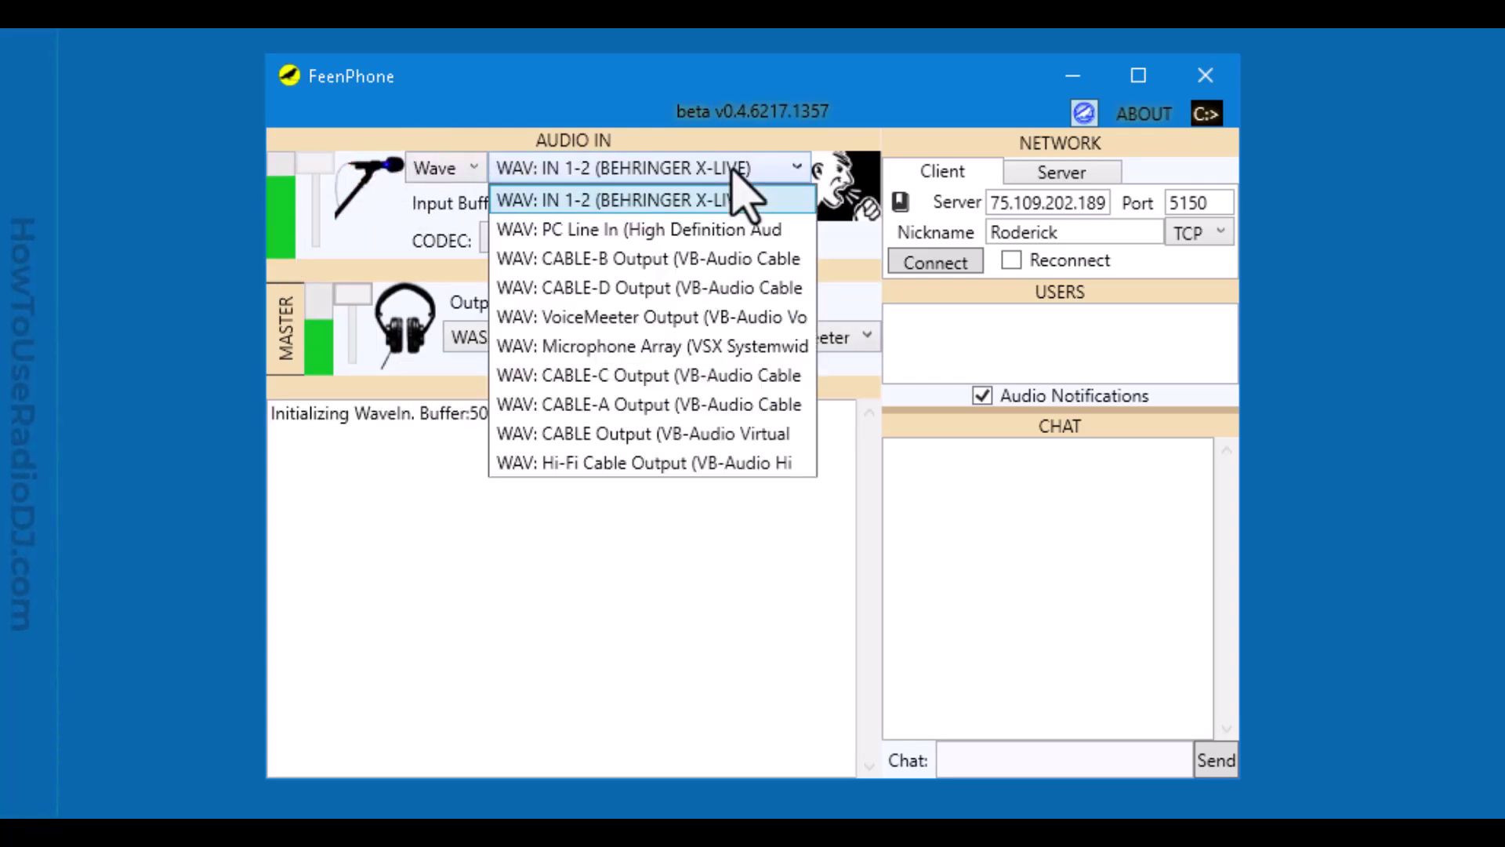
left_click(733, 169)
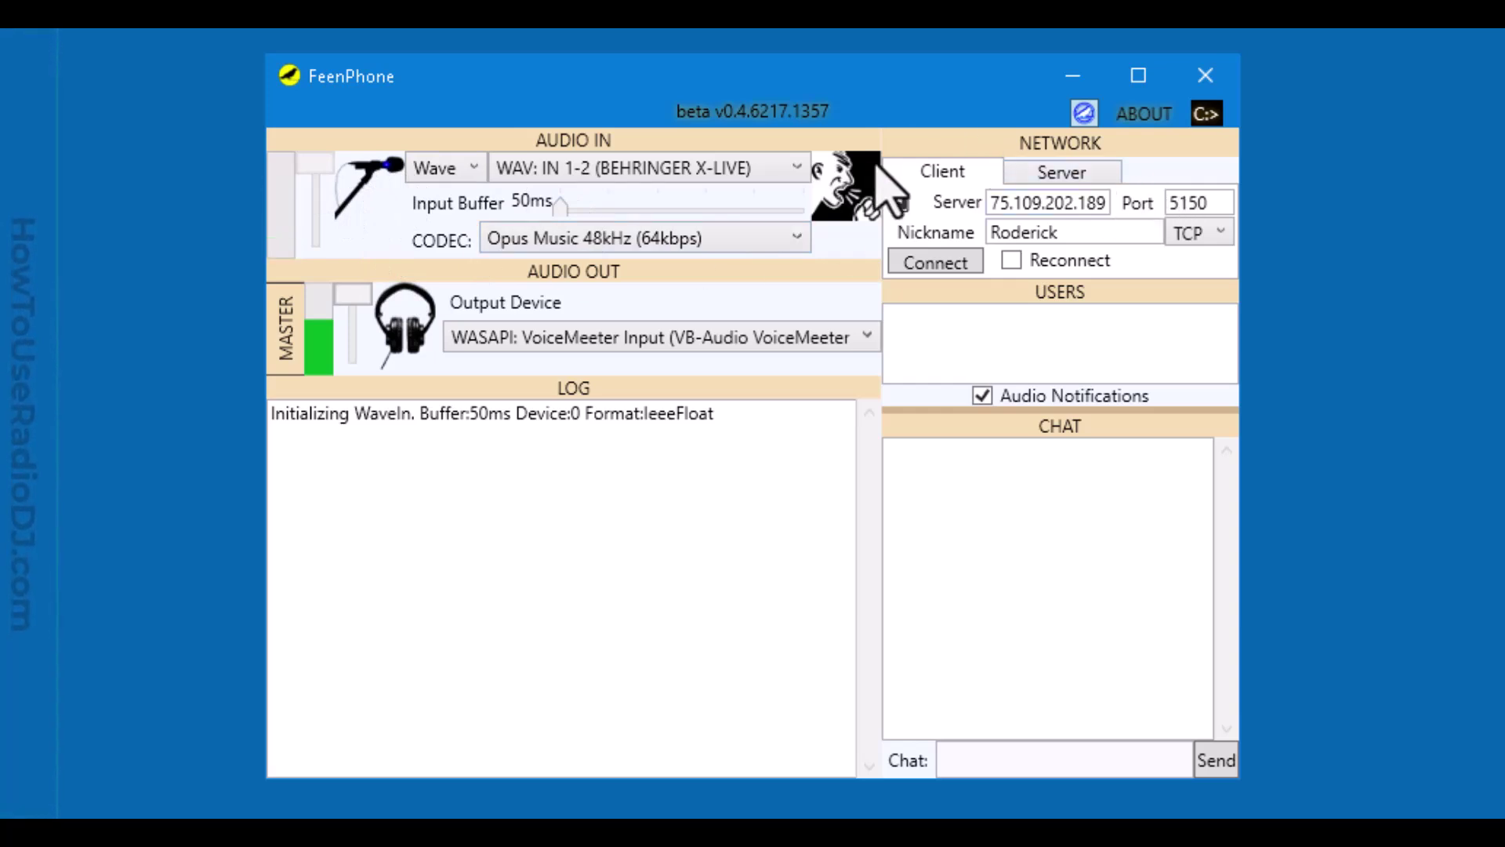
left_click(839, 203)
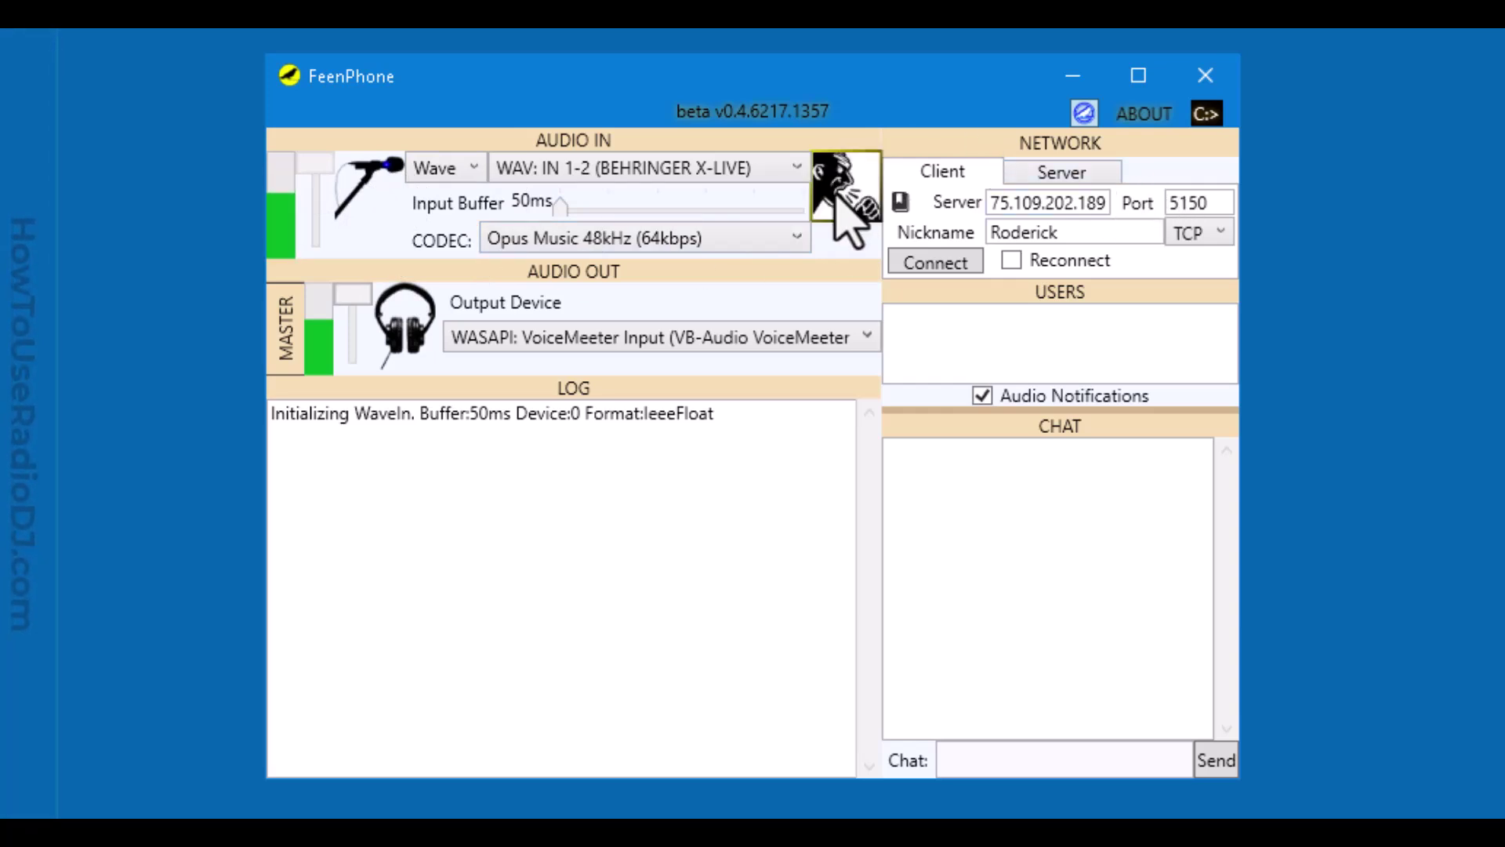
left_click(836, 196)
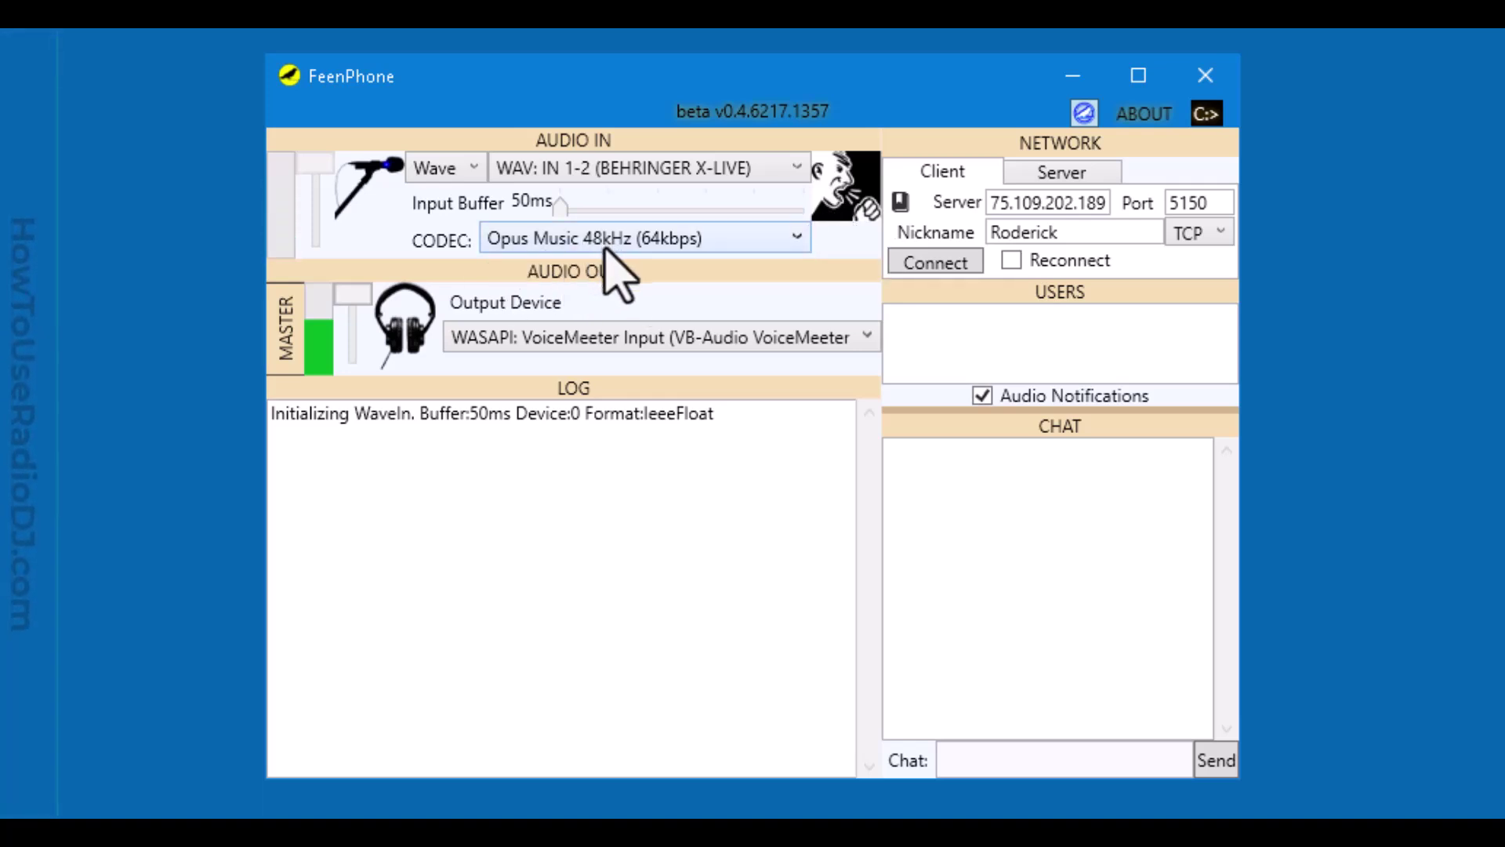
left_click(661, 241)
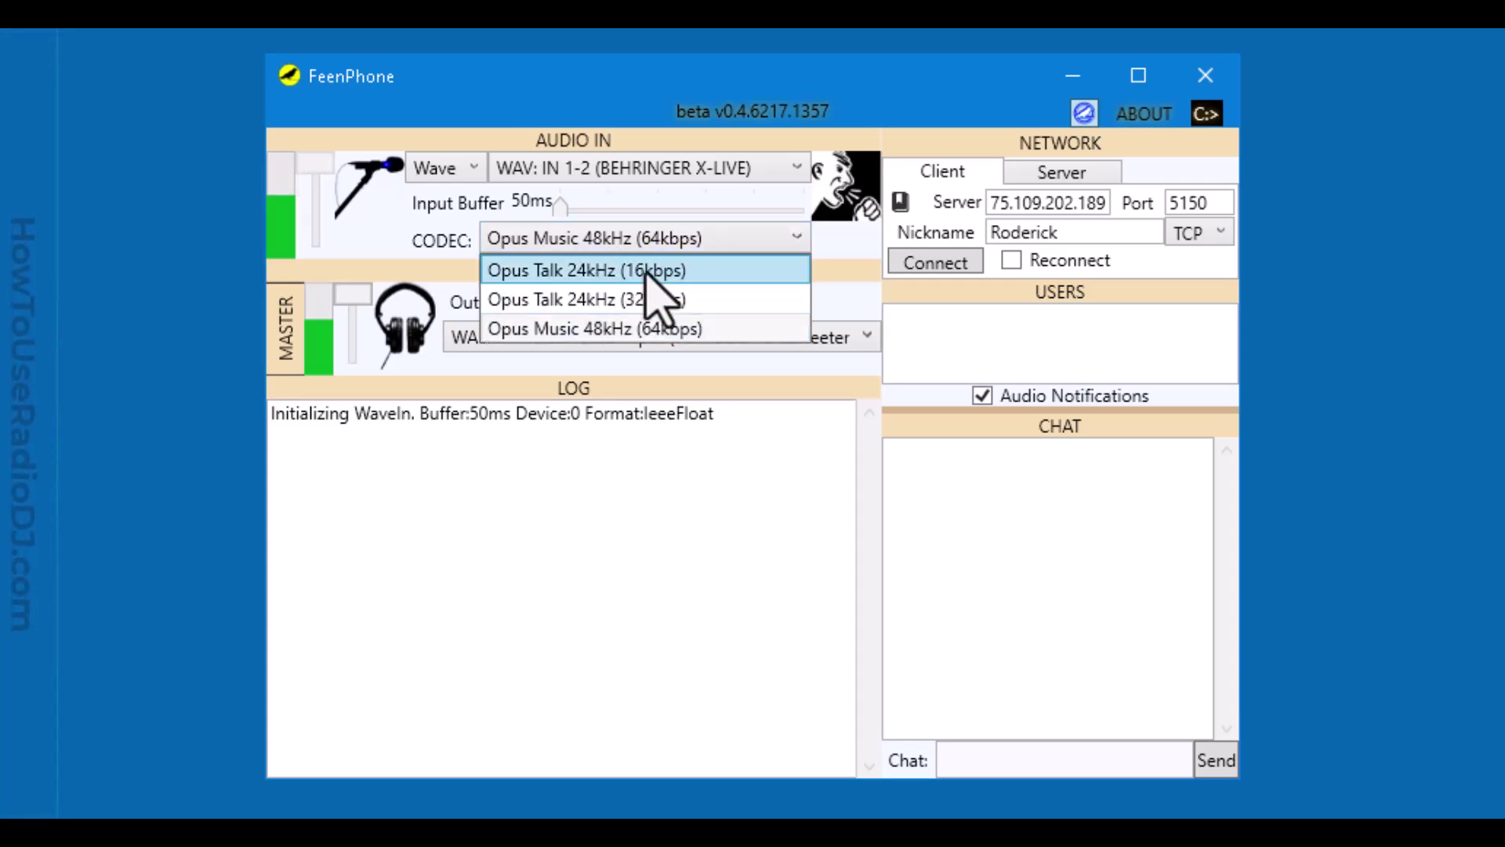
left_click(598, 335)
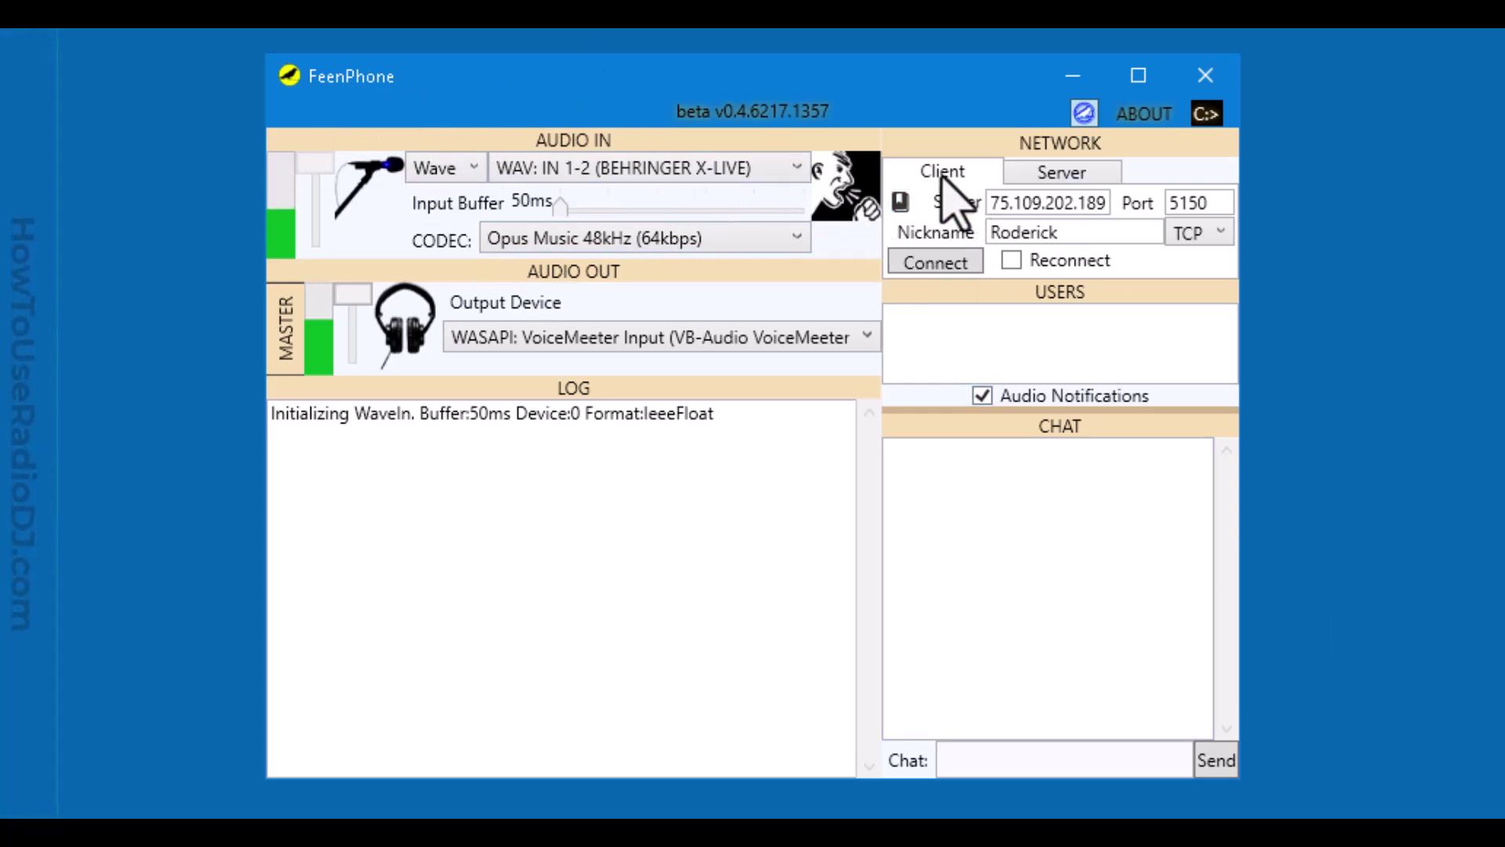
Review the server and client network settings, including the client's transport protocol choices
left_click(1070, 174)
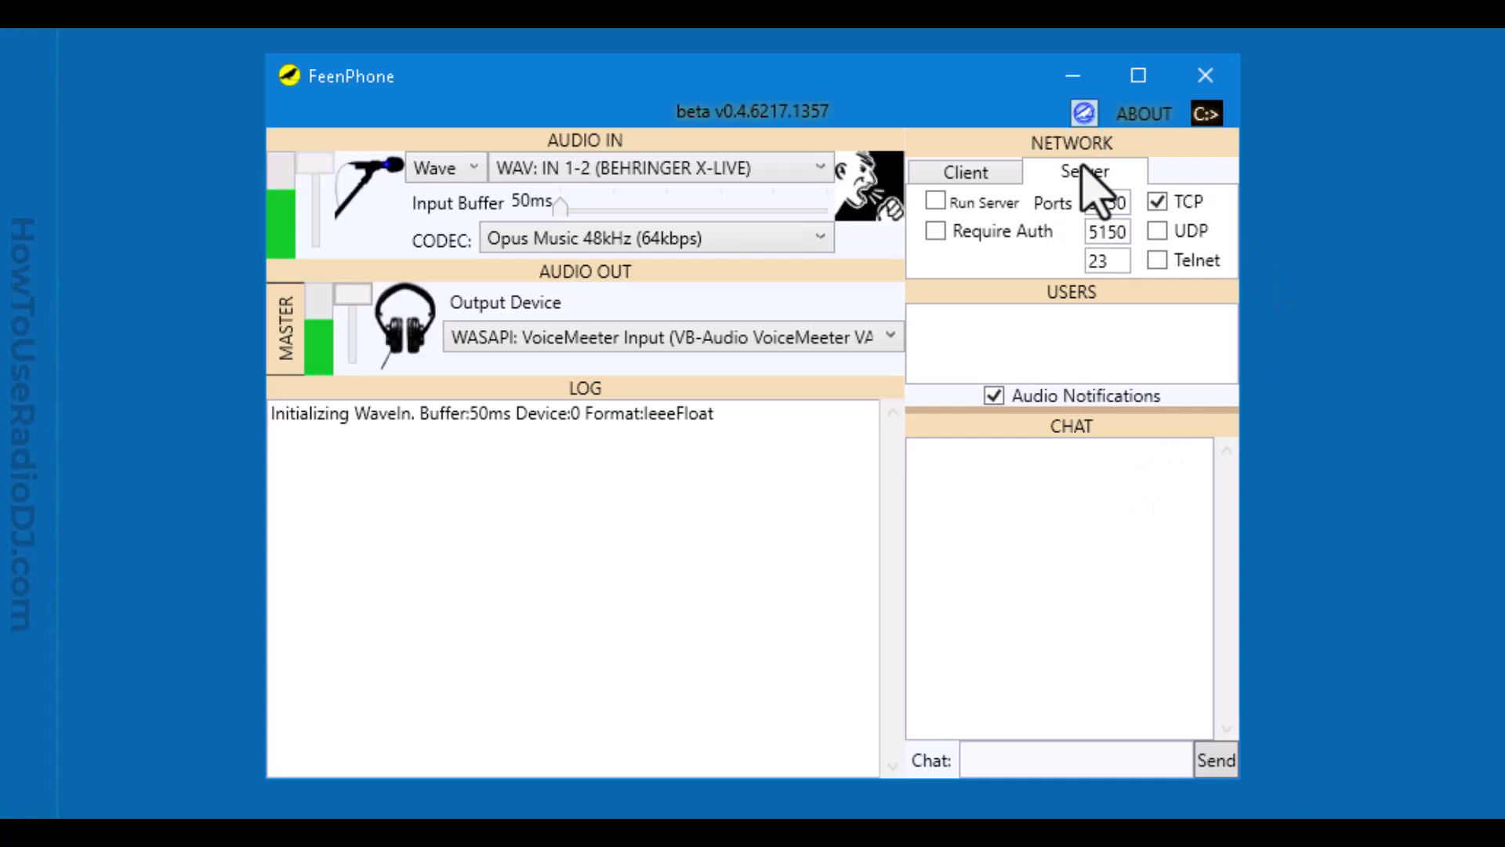
left_click(969, 174)
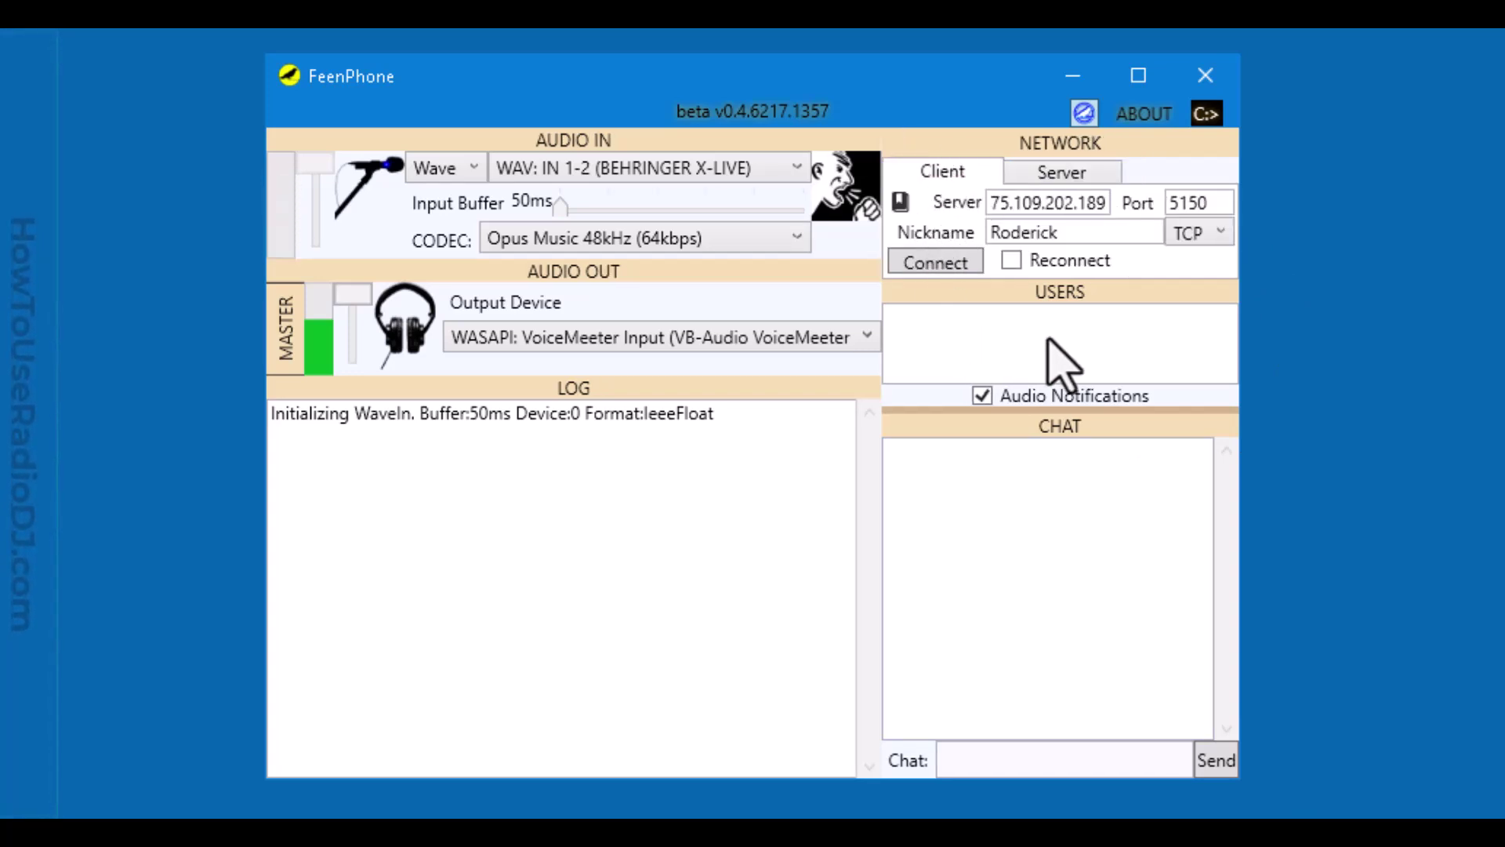
left_click(1062, 174)
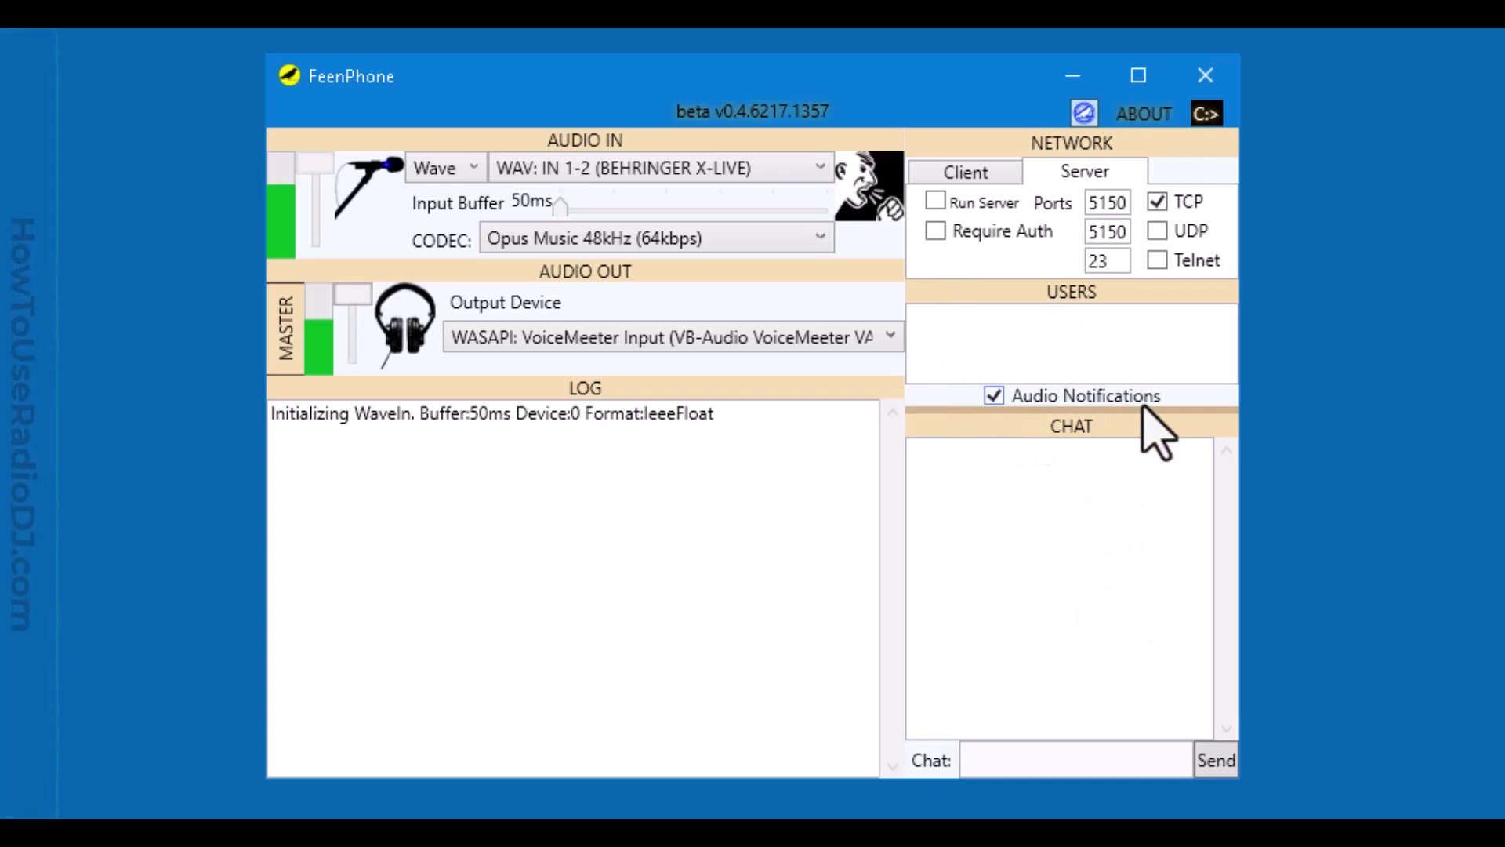
left_click(964, 174)
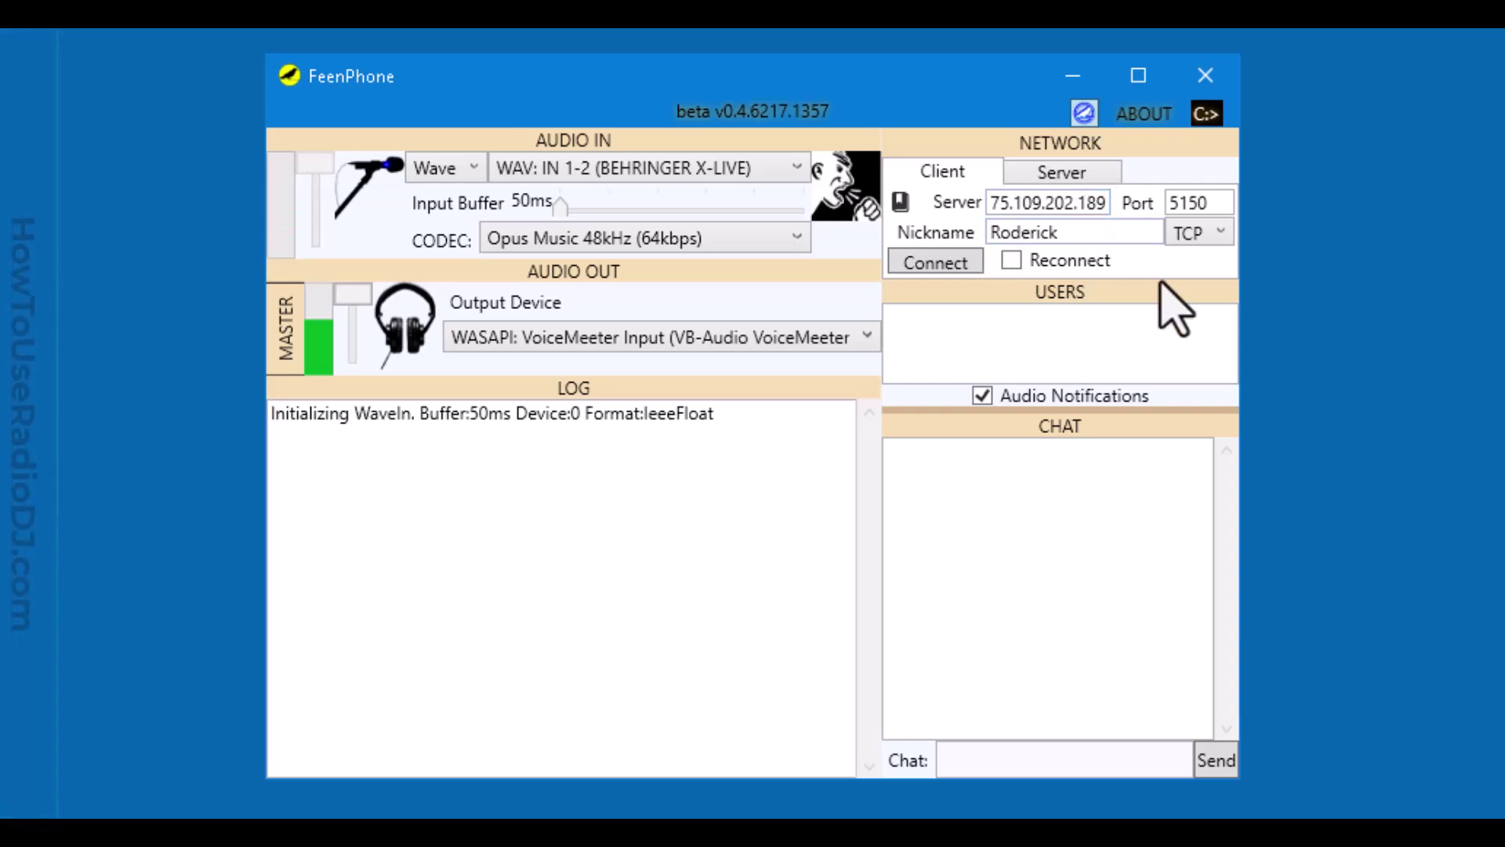
left_click(1216, 236)
left_click(1218, 238)
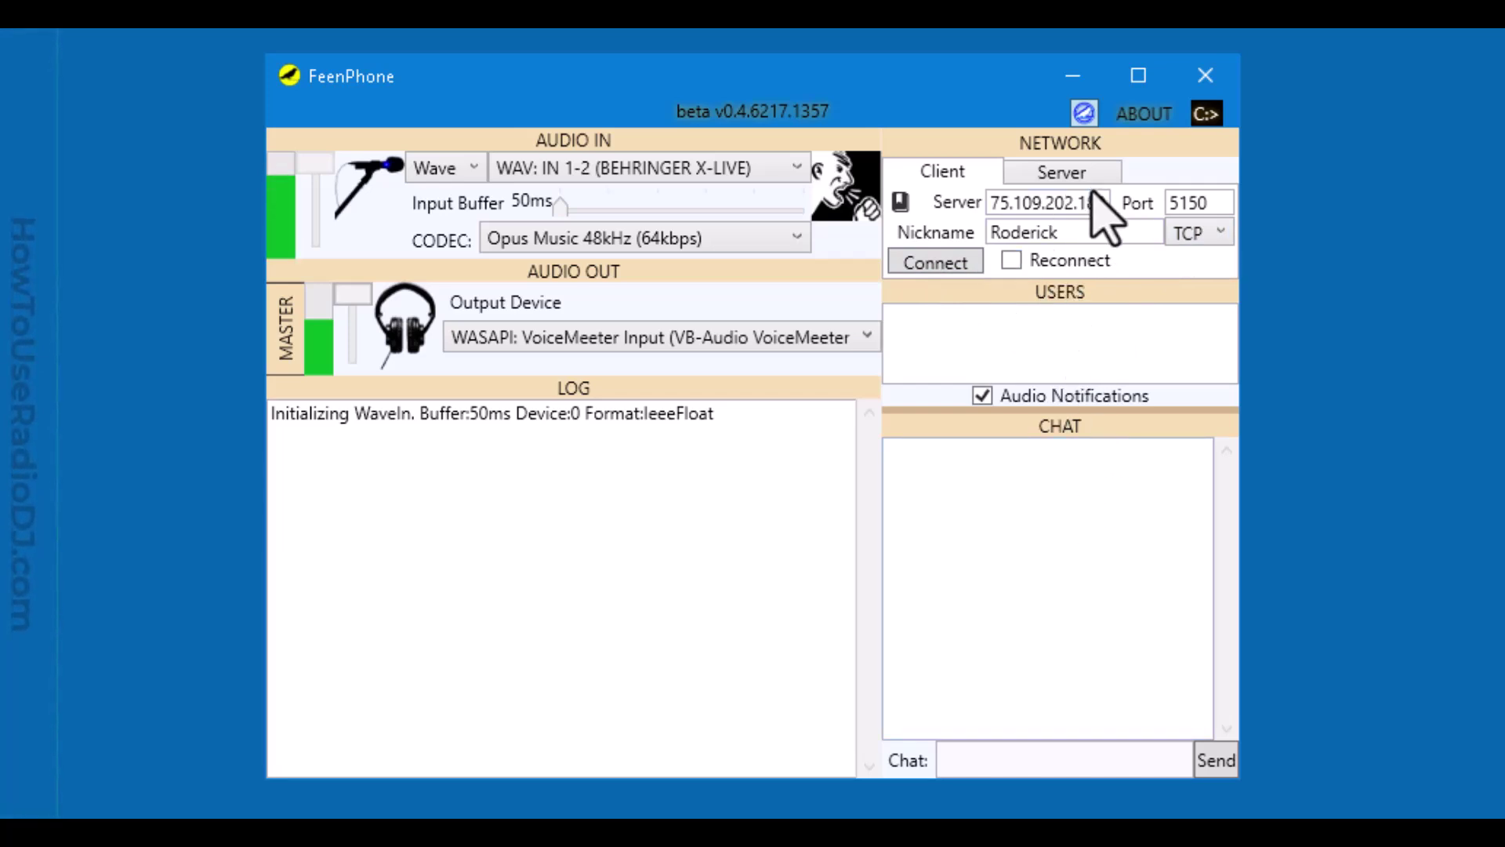
Try to connect as a client to the preset server over TCP on port 5150
left_click(936, 262)
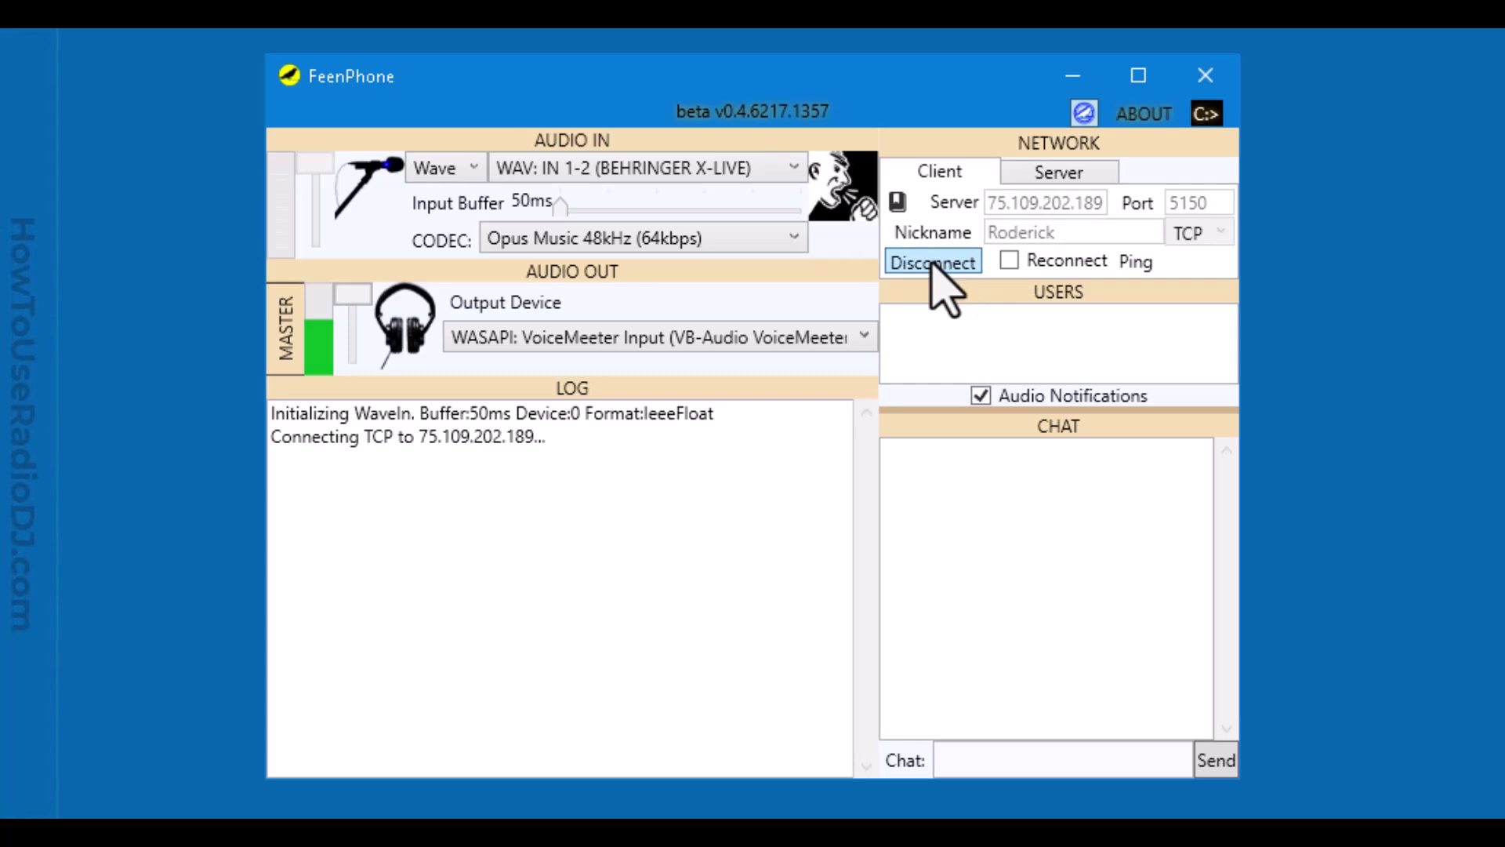
left_click(944, 267)
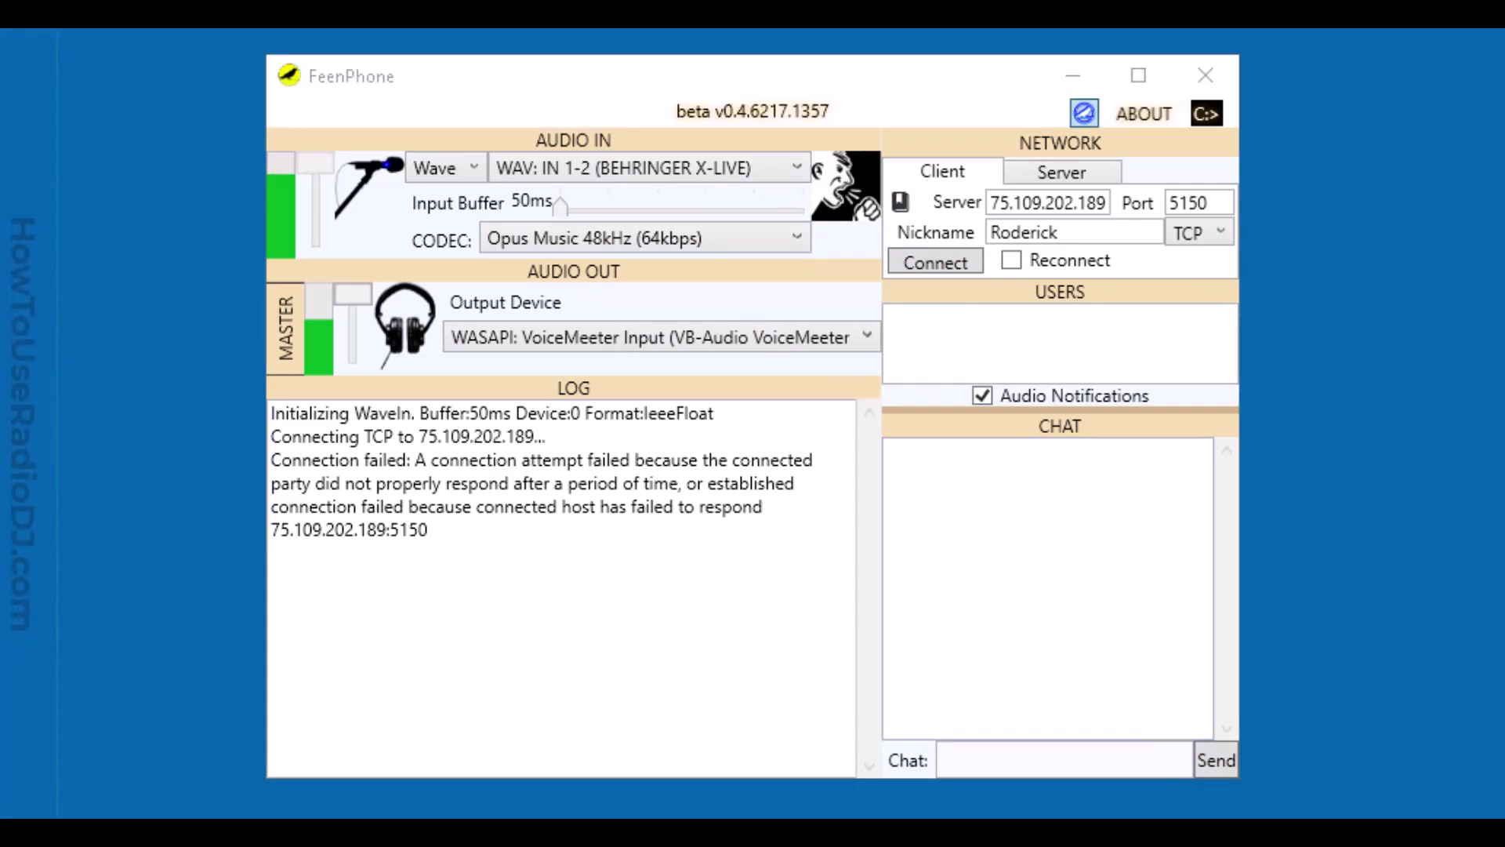
left_click(643, 694)
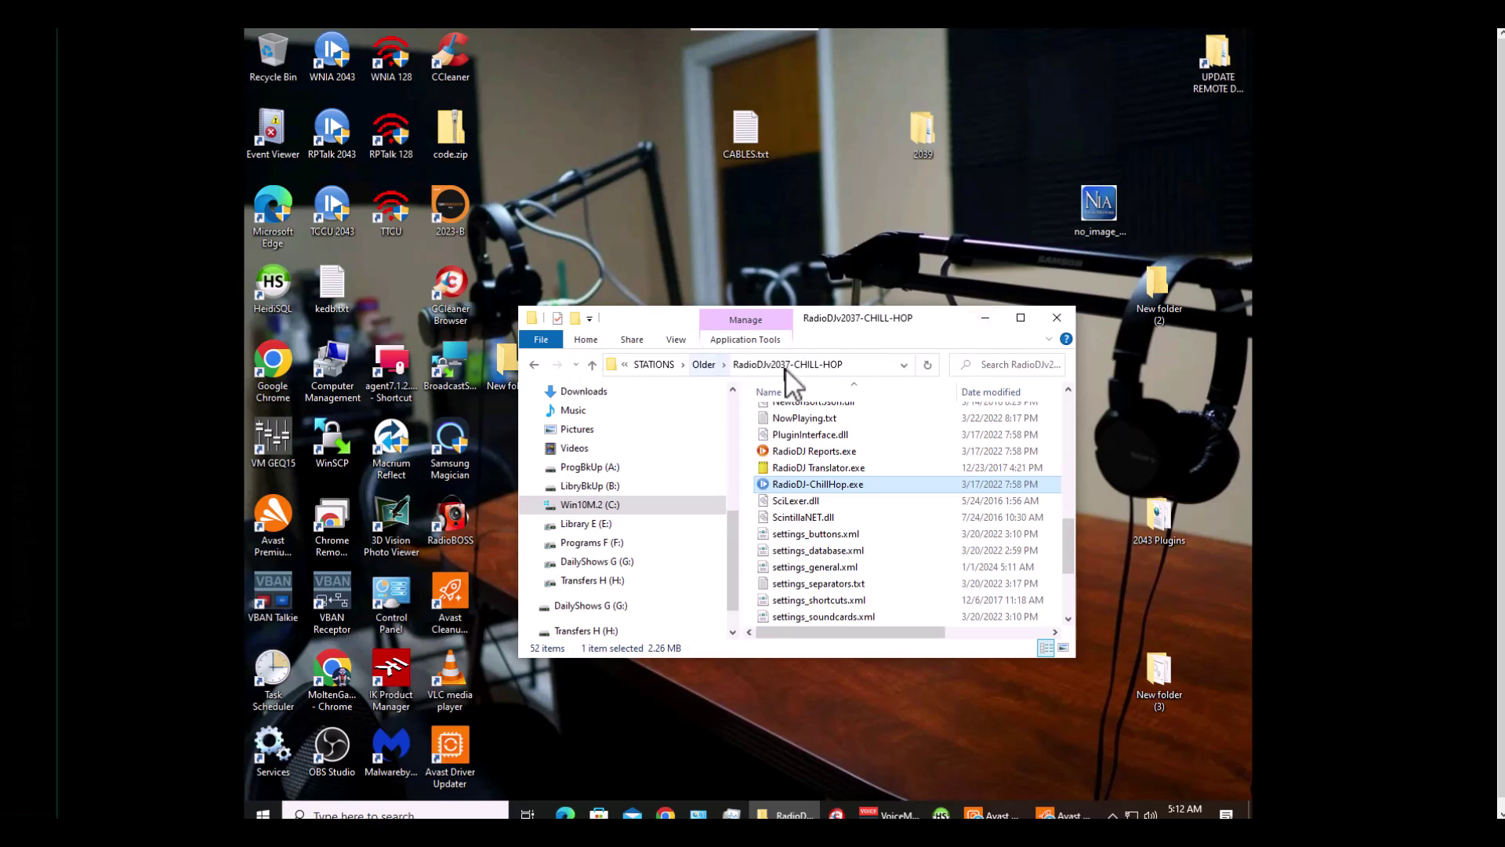
On the remote computer, minimize the file window, open Chrome with the Person 1 profile and go to feenphone.com
left_click(986, 322)
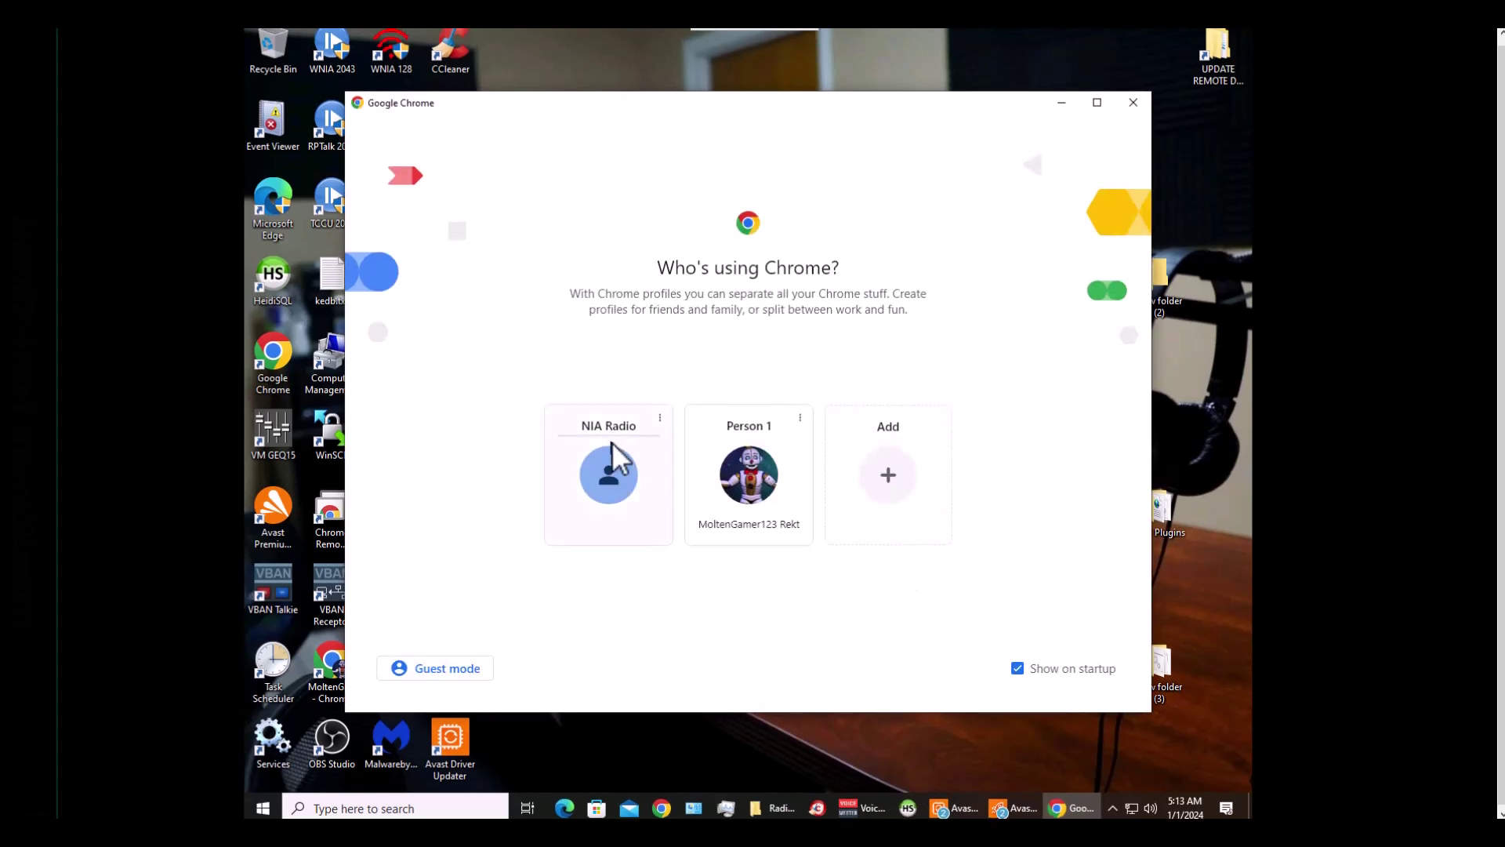
left_click(747, 479)
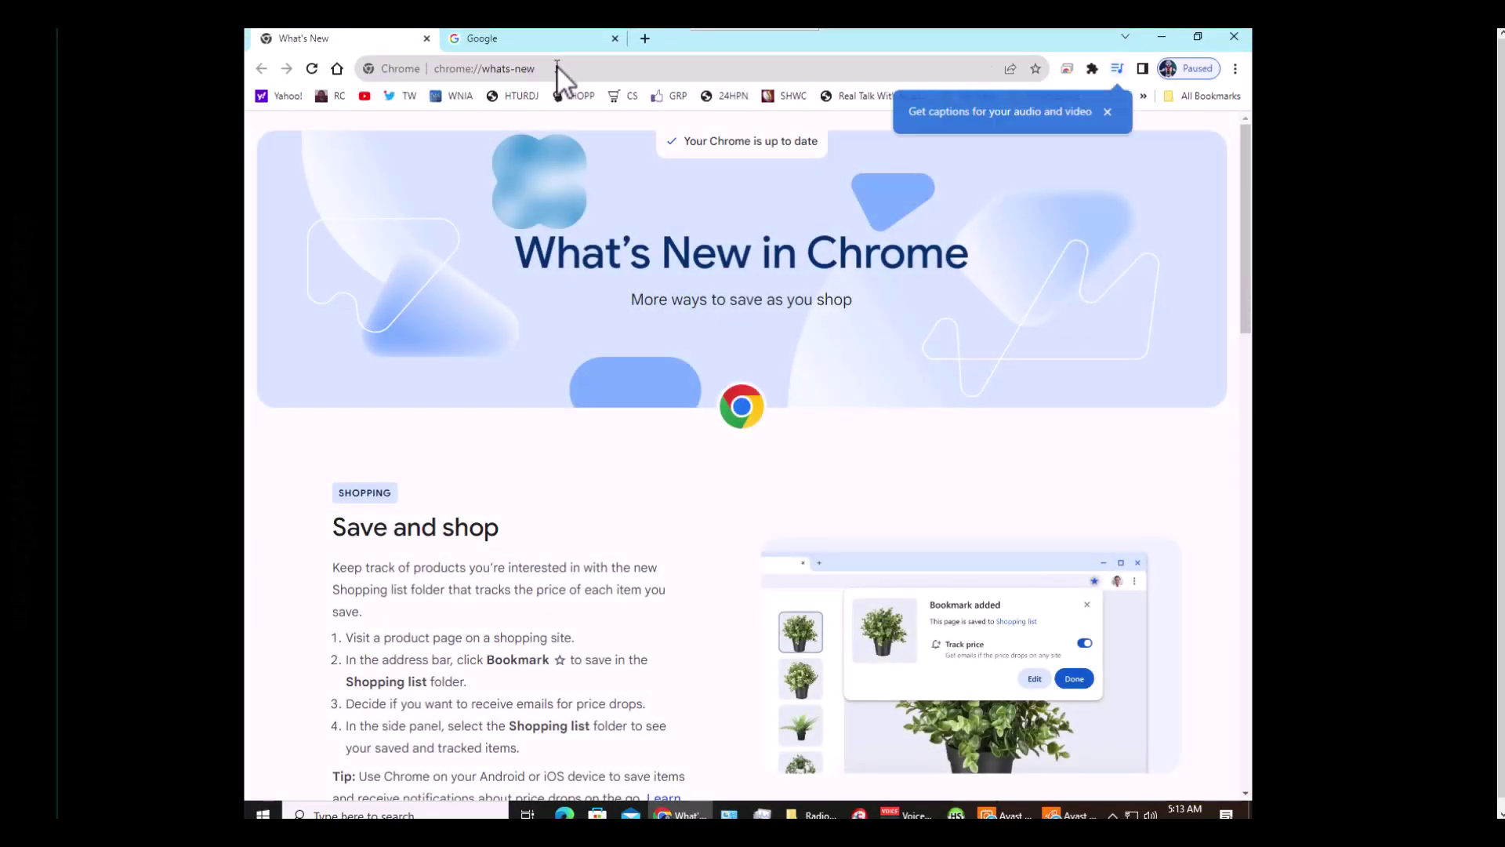
left_click(556, 64)
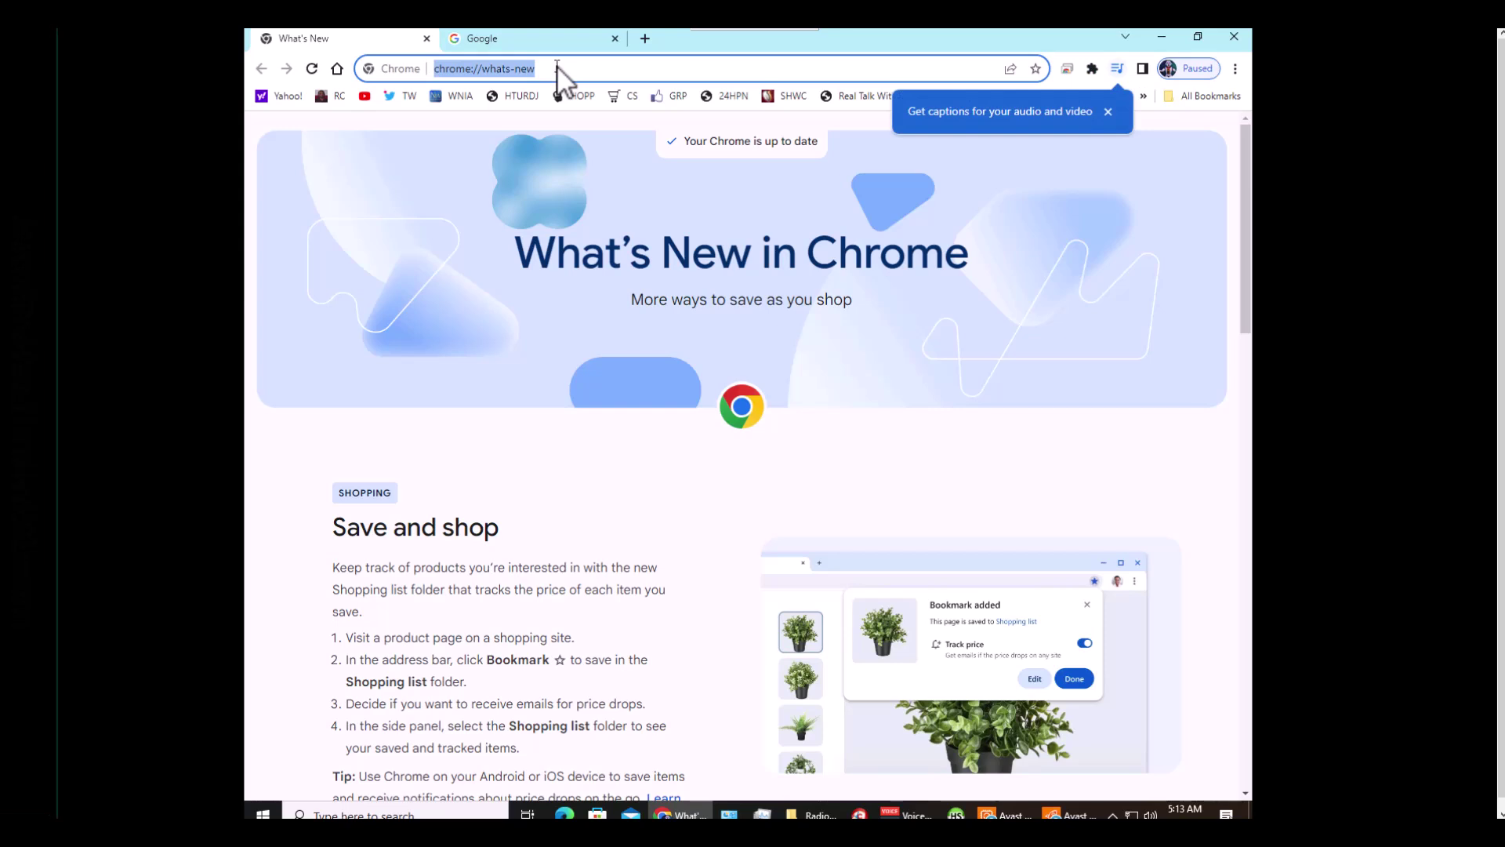
type("feen")
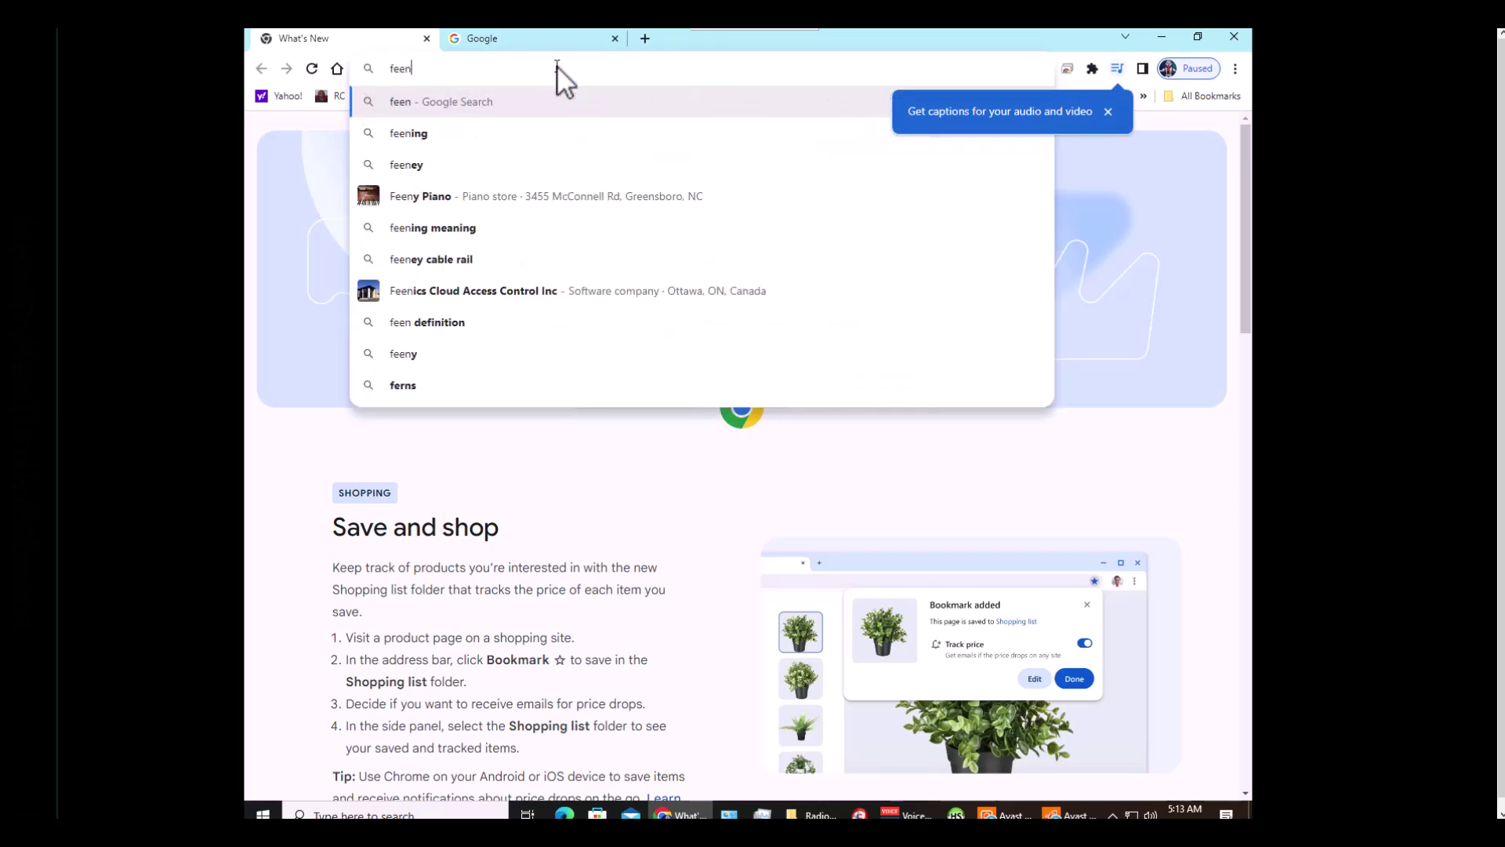
type("phone.com")
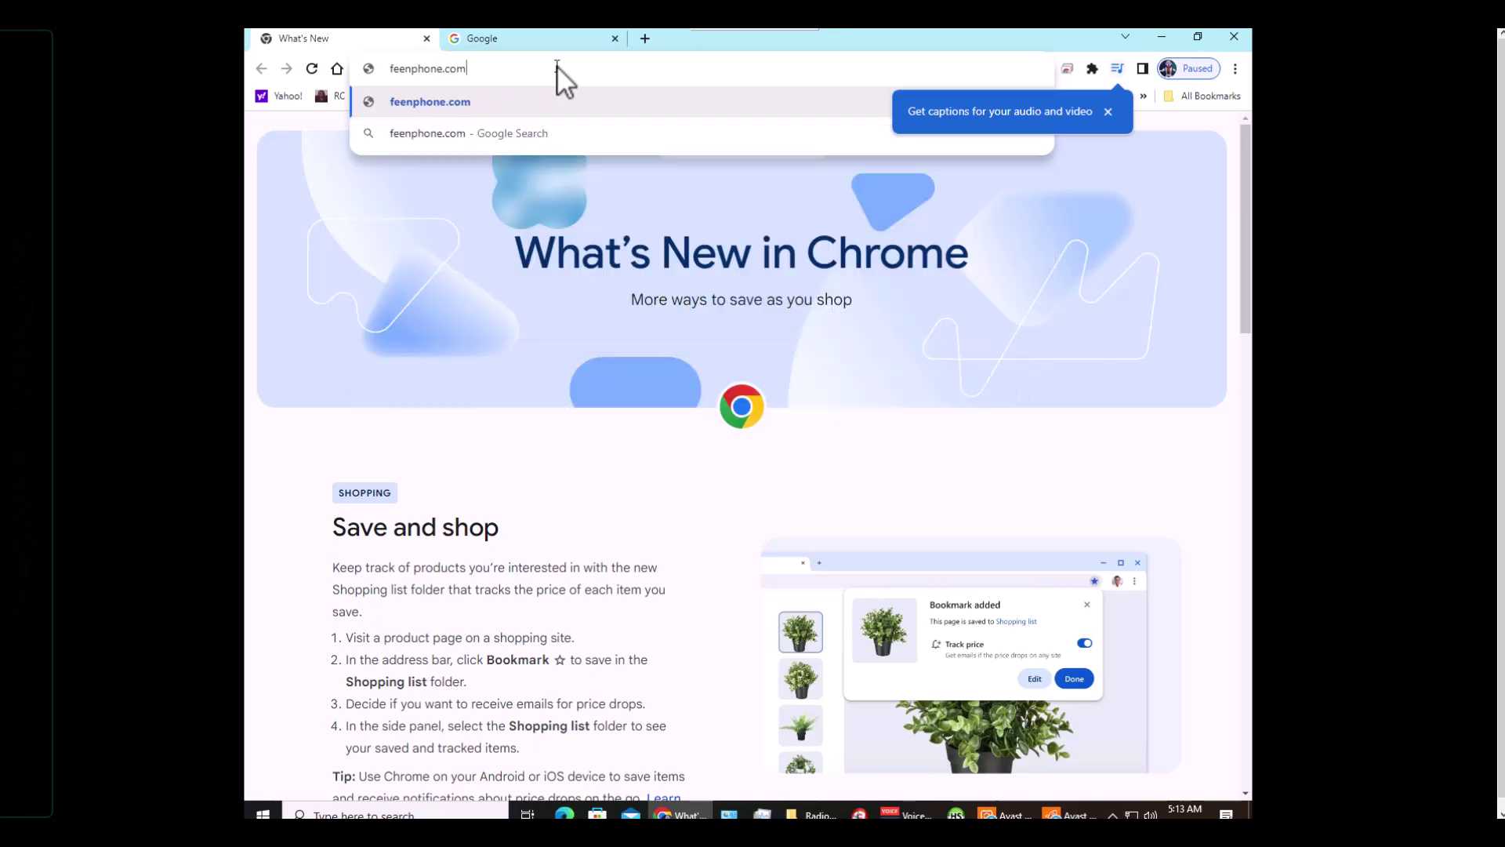
key("Return")
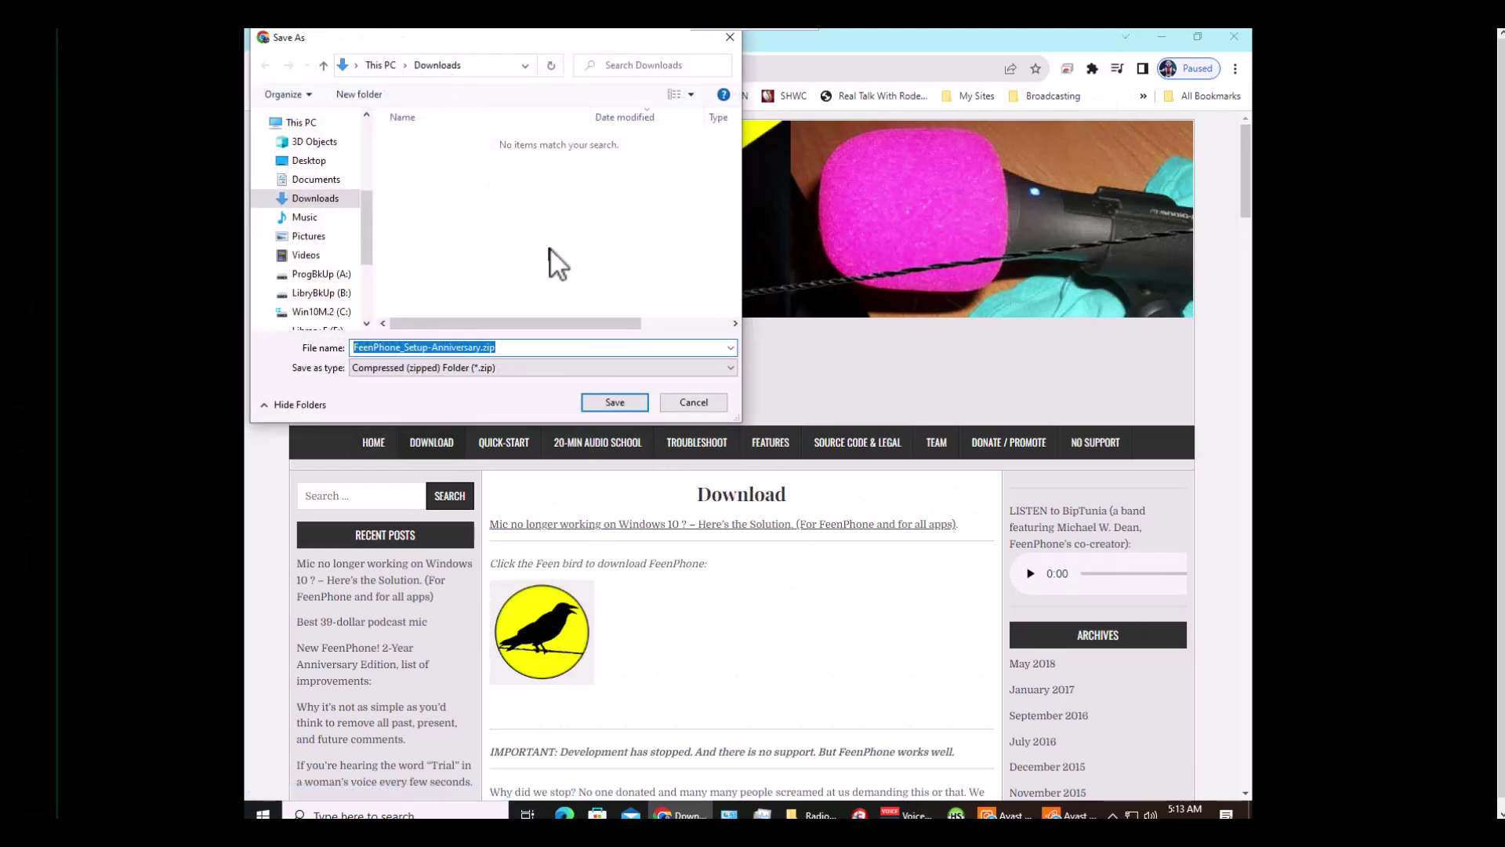
Save FeenPhone_Setup-Anniversary.zip to the Downloads folder, show it there and close the browser
left_click(620, 403)
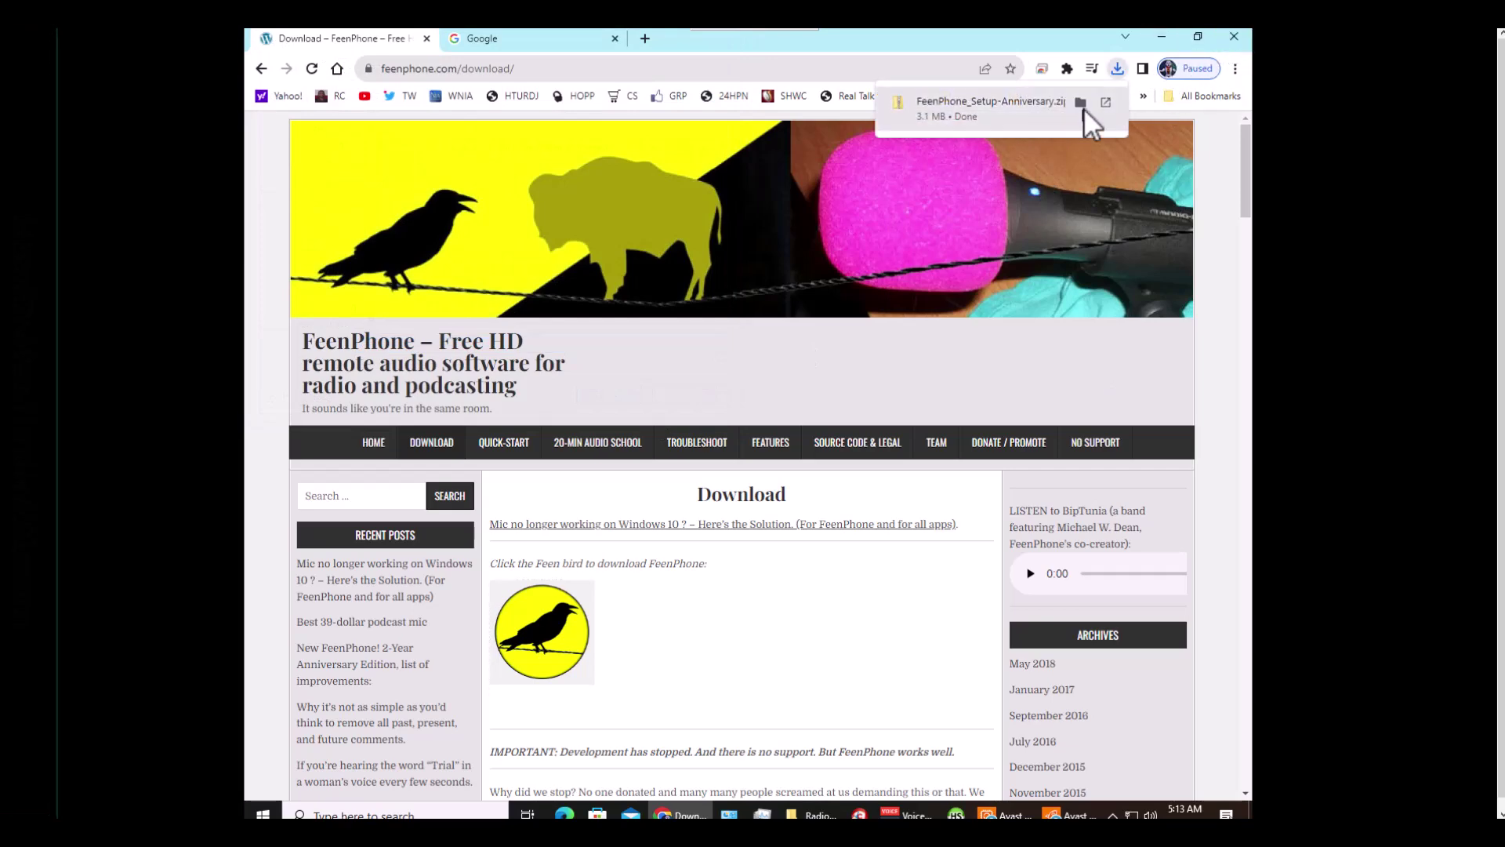
left_click(1084, 102)
left_click(1234, 36)
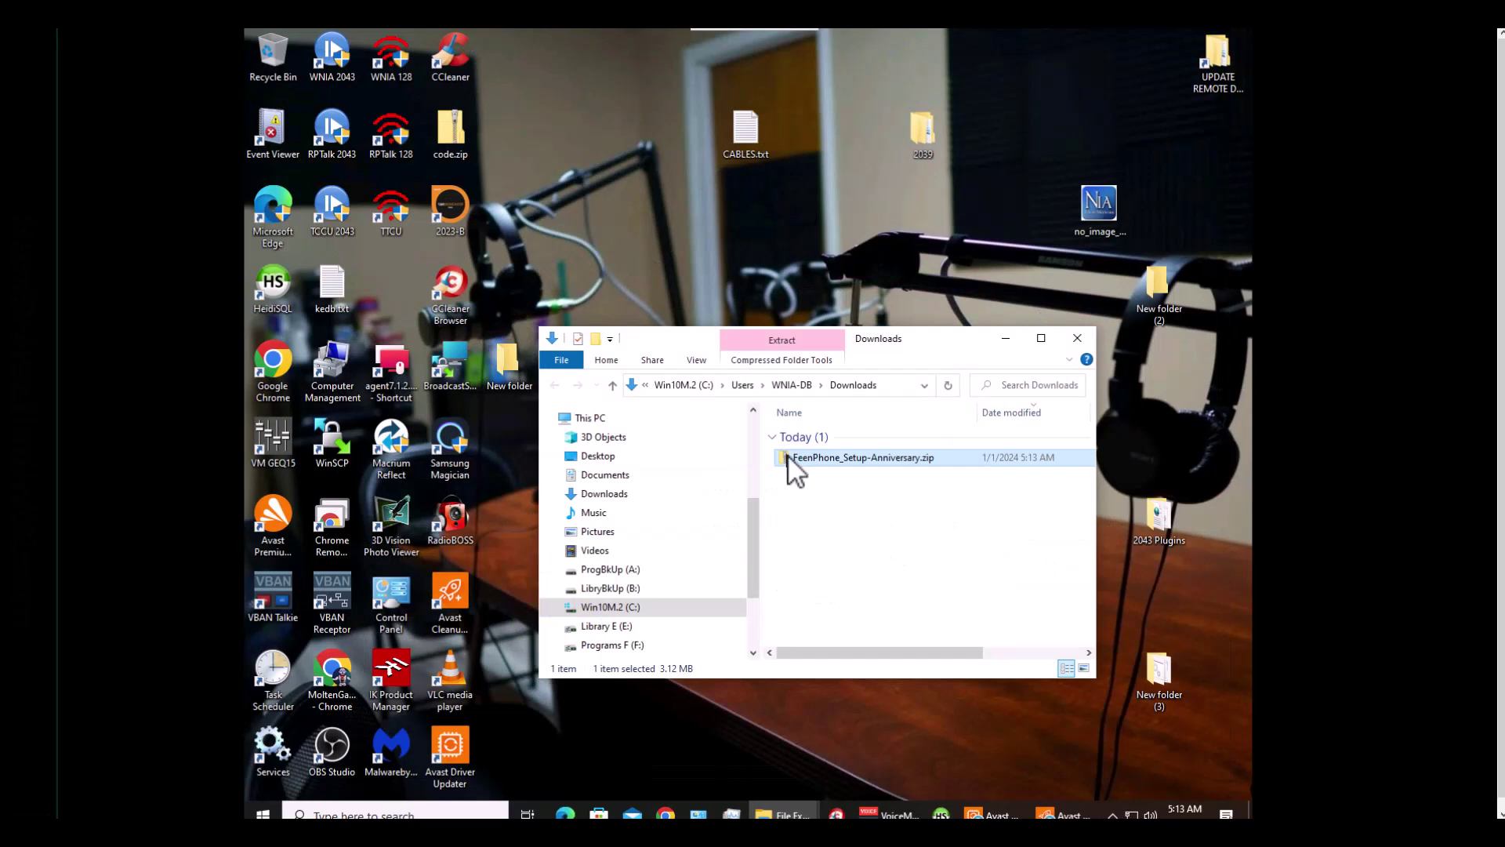
right_click(788, 457)
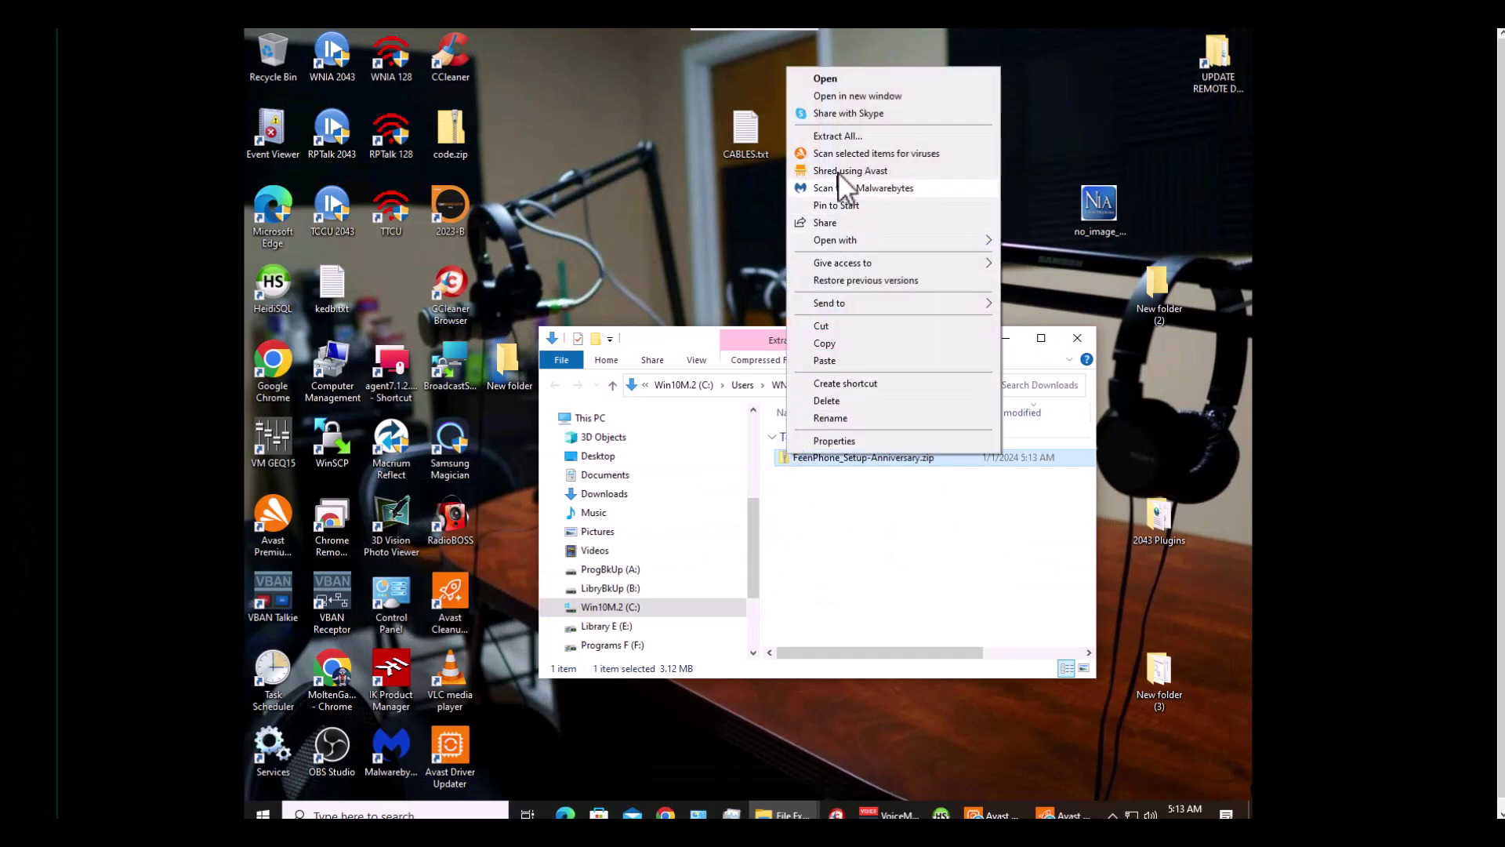
left_click(845, 116)
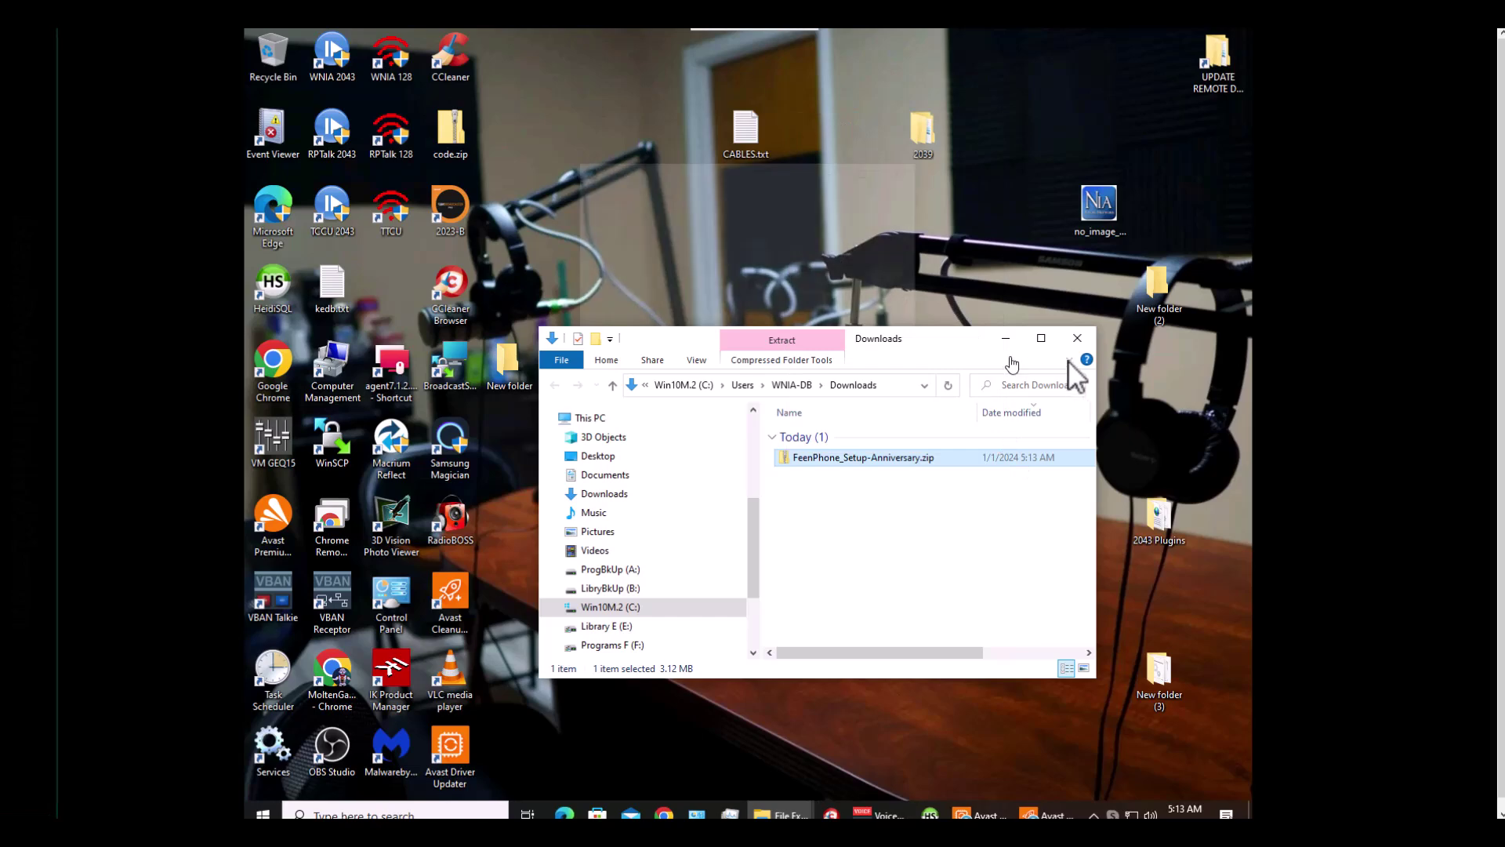
left_click(899, 161)
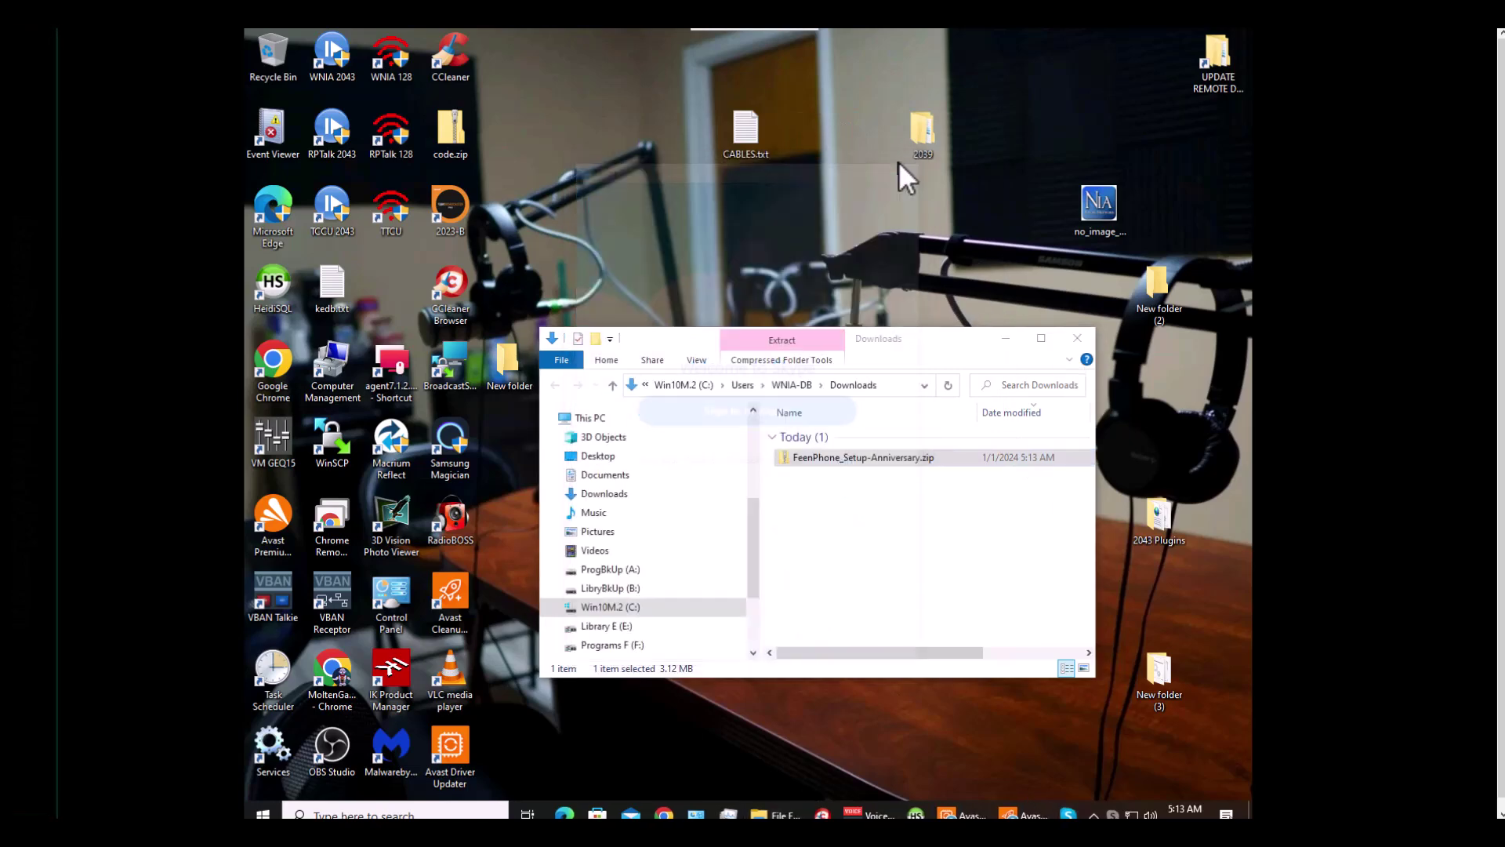
Extract FeenPhone_Setup-Anniversary.zip to its default folder in Downloads and open the extracted FeenPhone_Setup-Anniversary folder
right_click(826, 463)
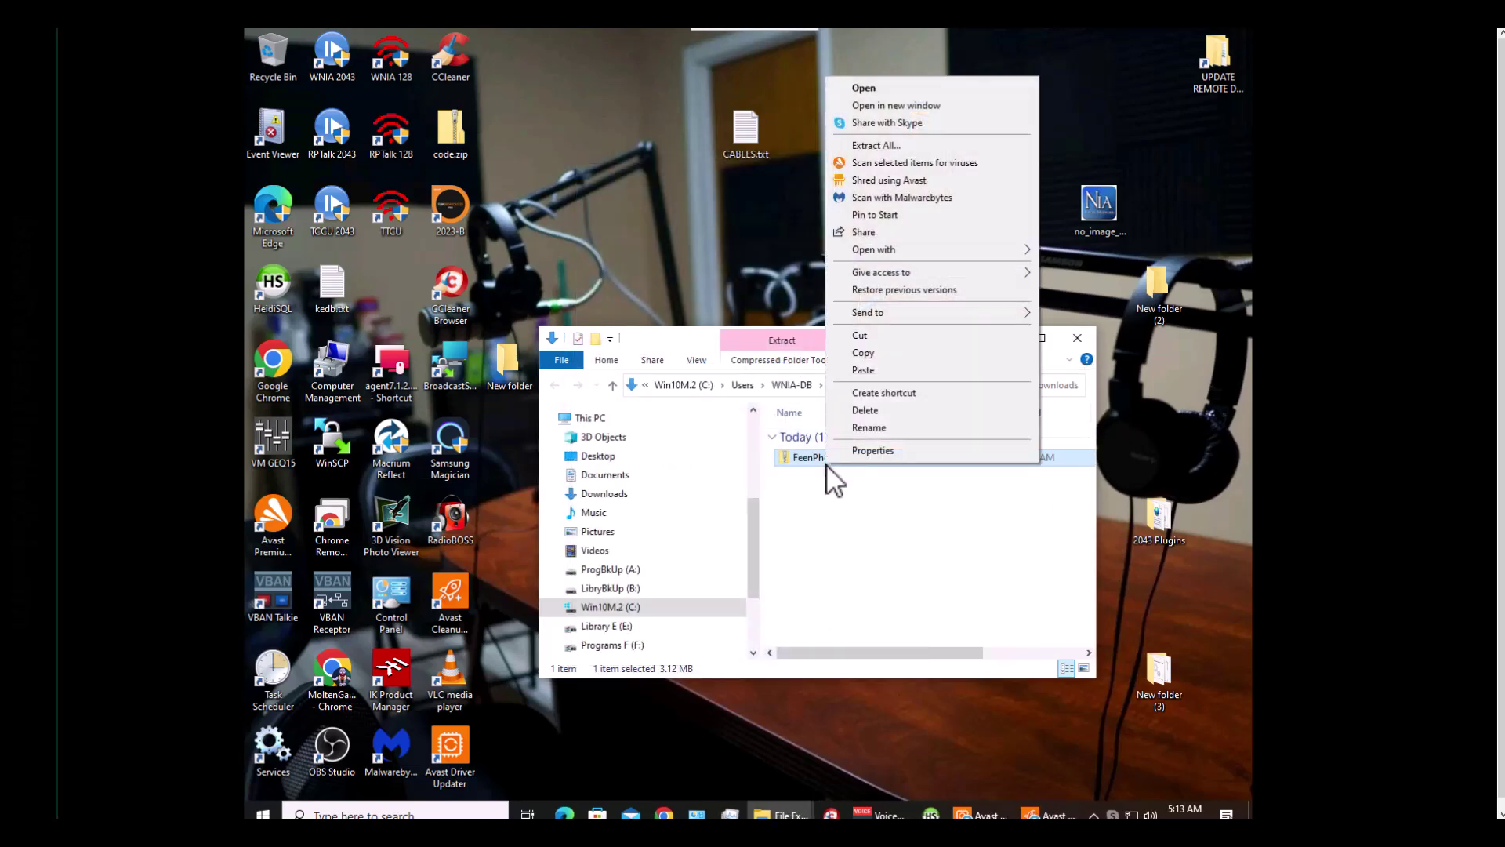
left_click(872, 148)
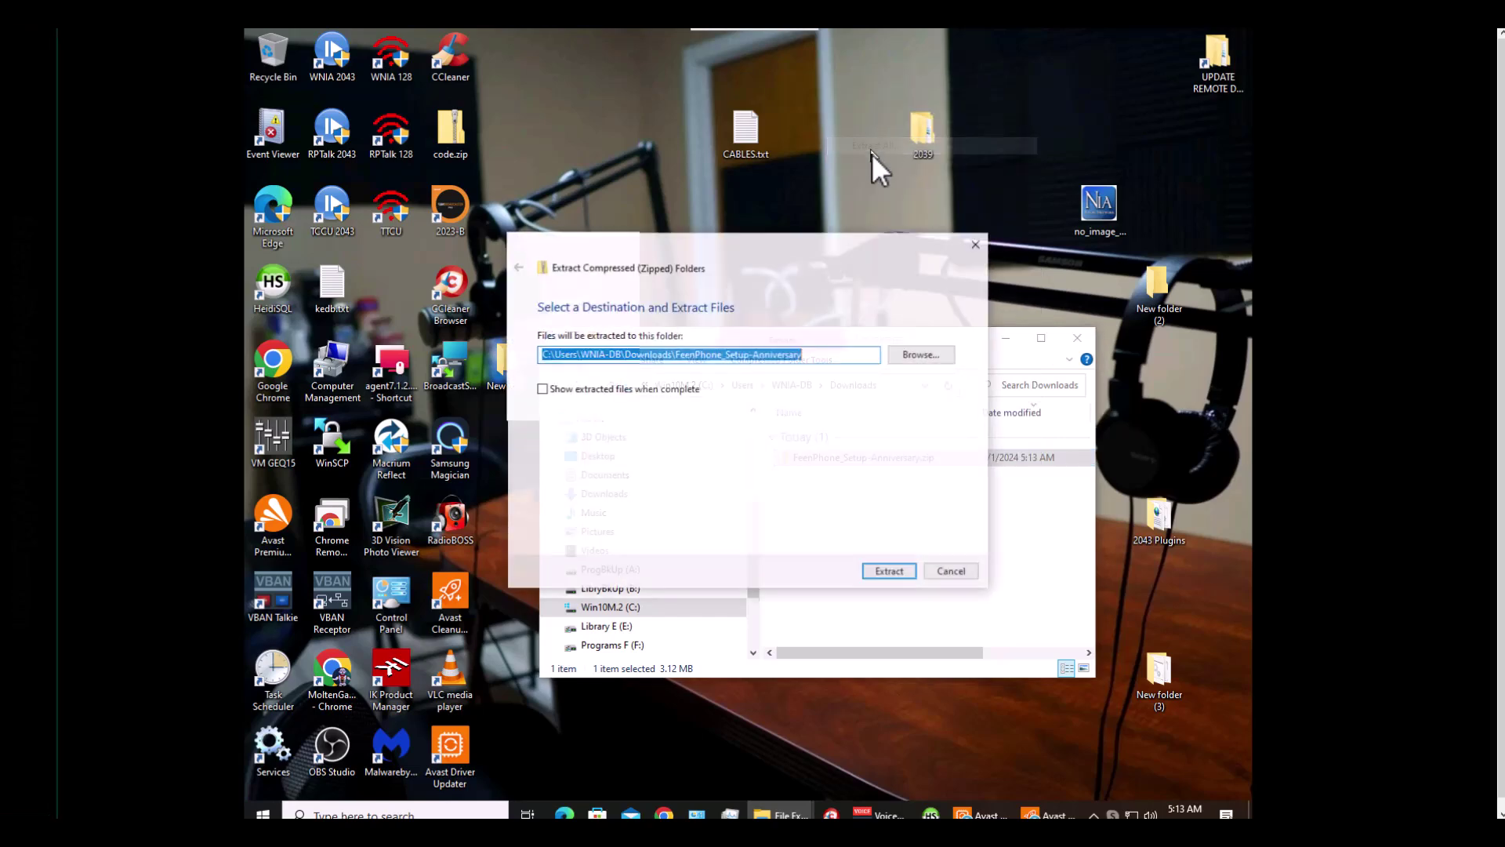
left_click(901, 571)
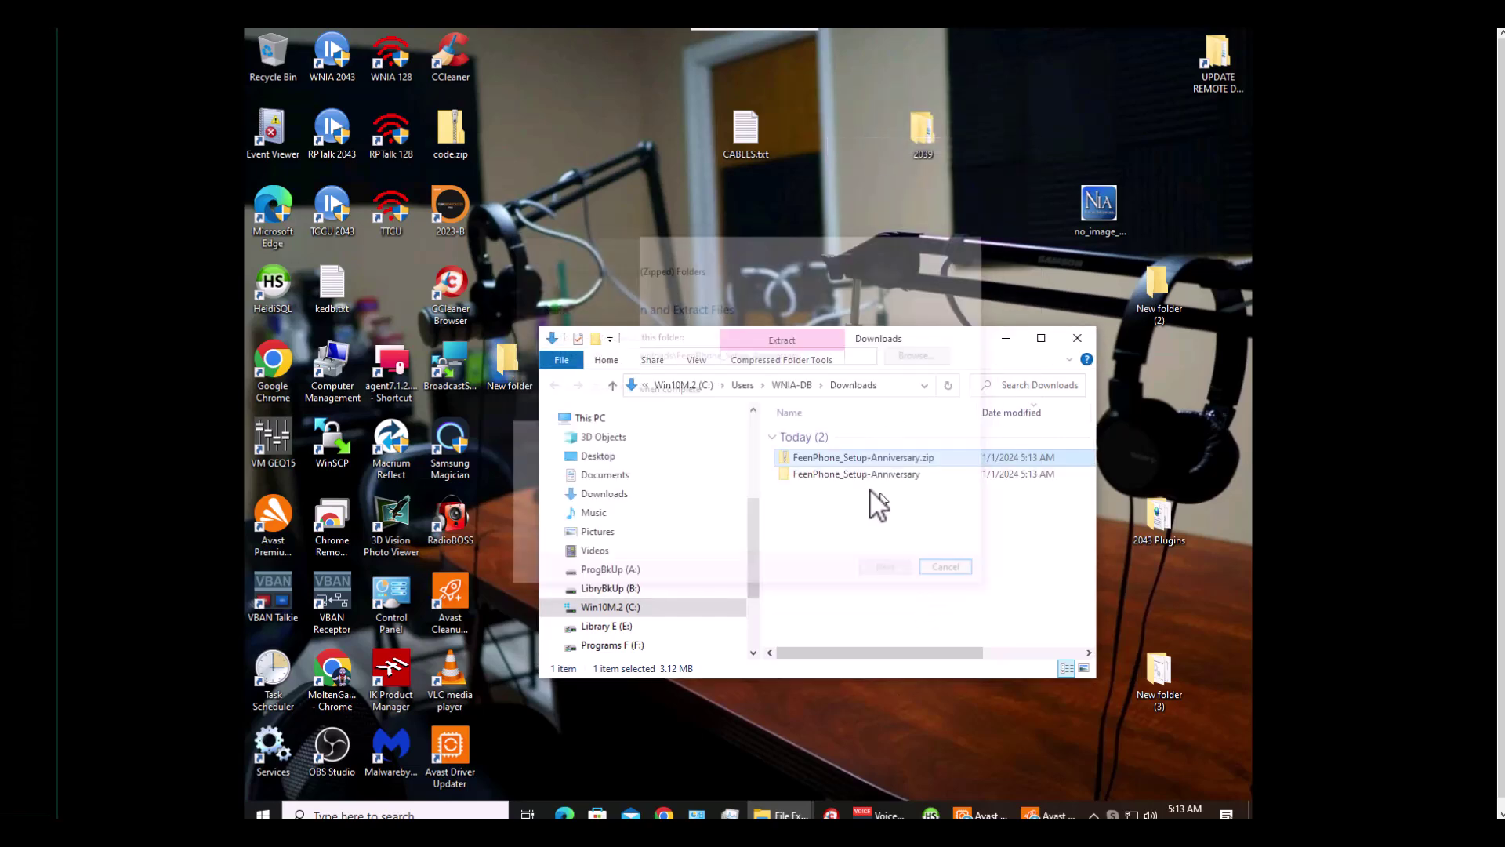
double_click(833, 474)
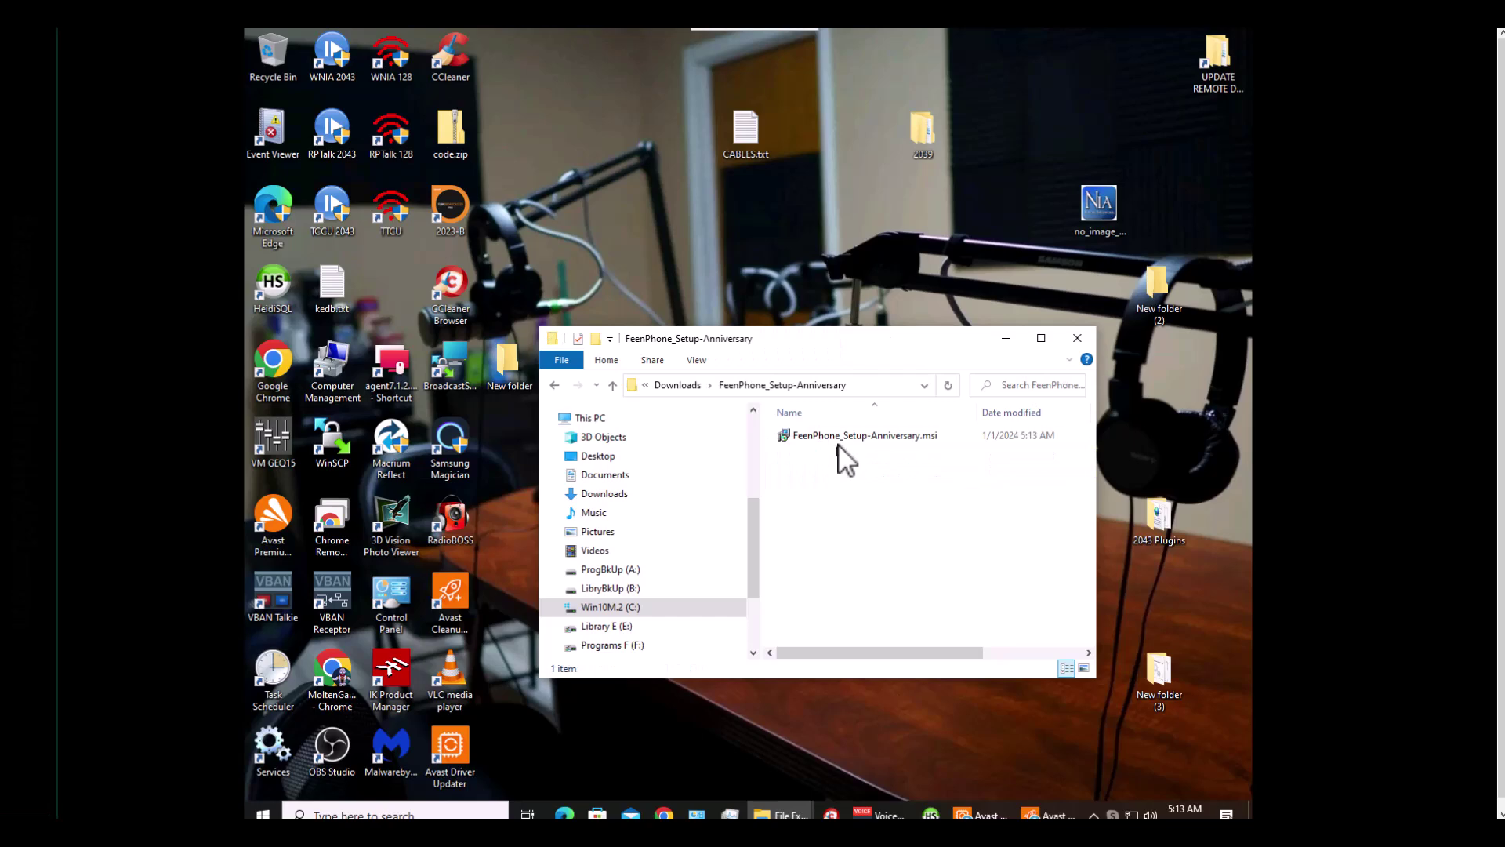
Install FeenPhone from FeenPhone_Setup-Anniversary.msi, accepting the license, keeping both shortcuts and the default location, allowing the device changes and finishing the wizard
left_click(835, 438)
right_click(835, 437)
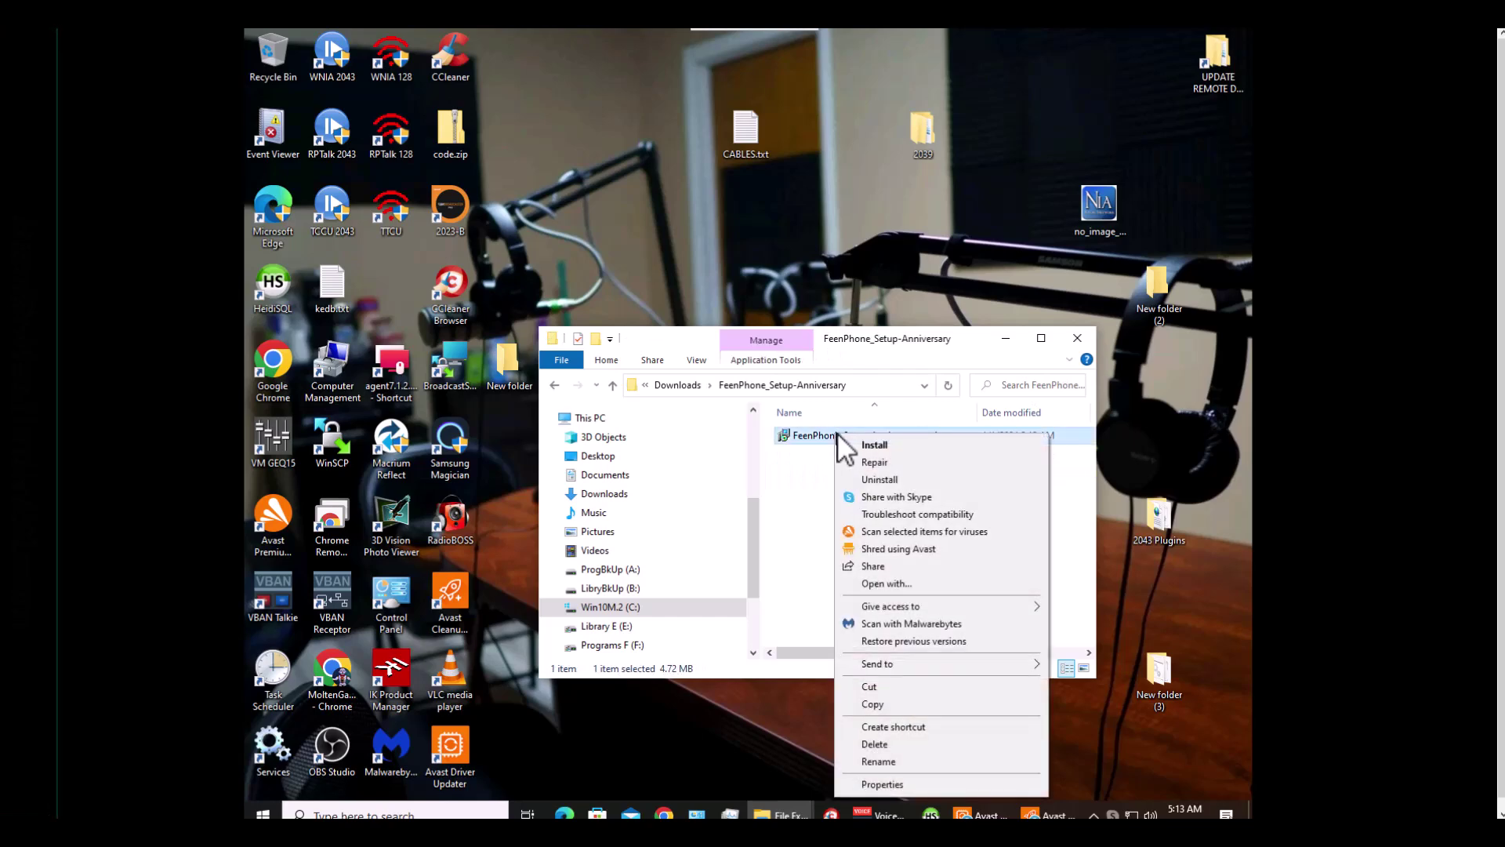
left_click(873, 443)
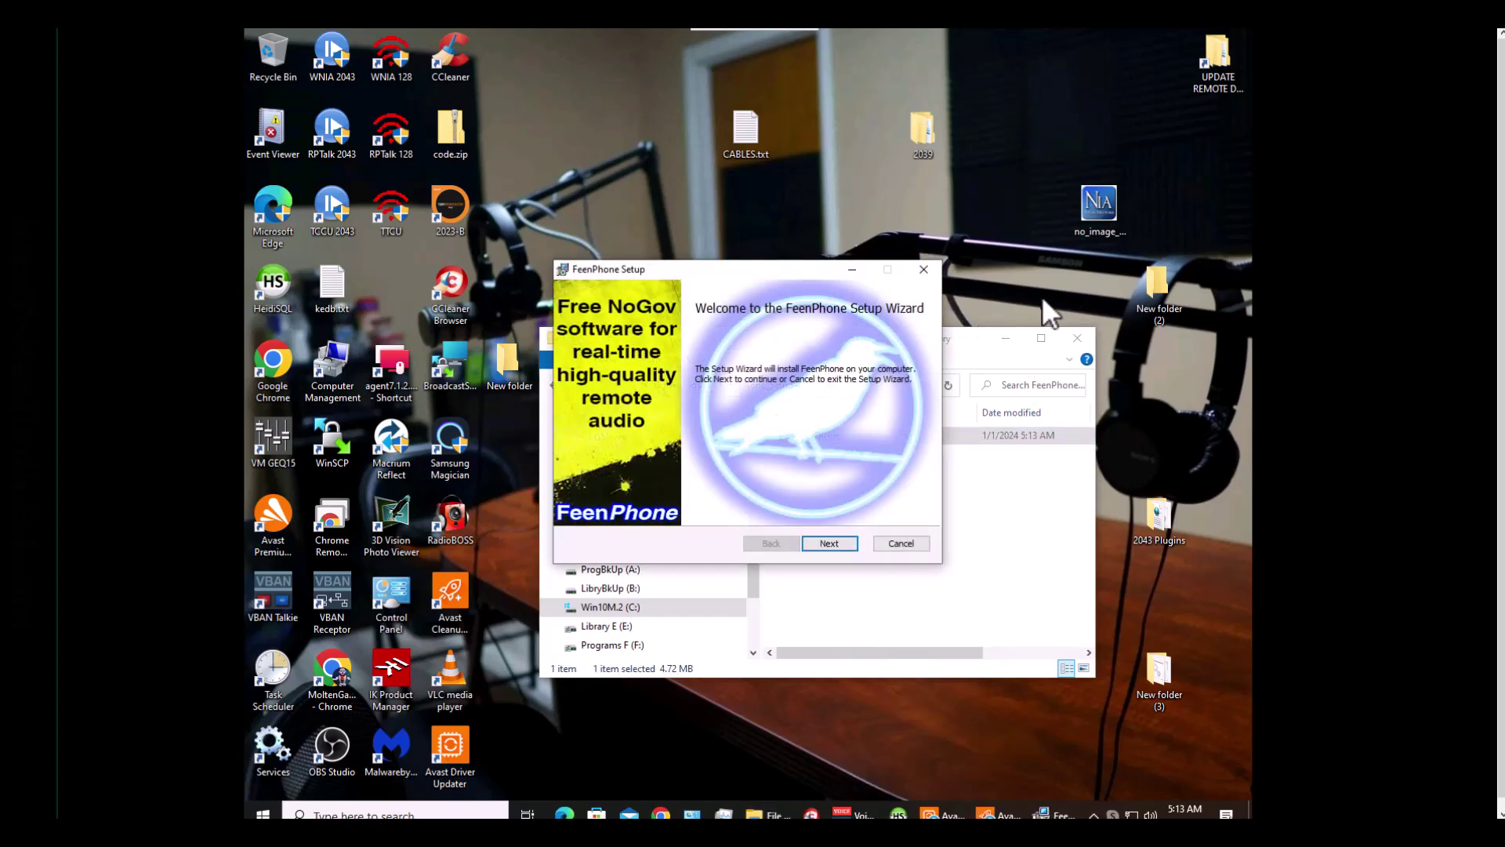
left_click(830, 542)
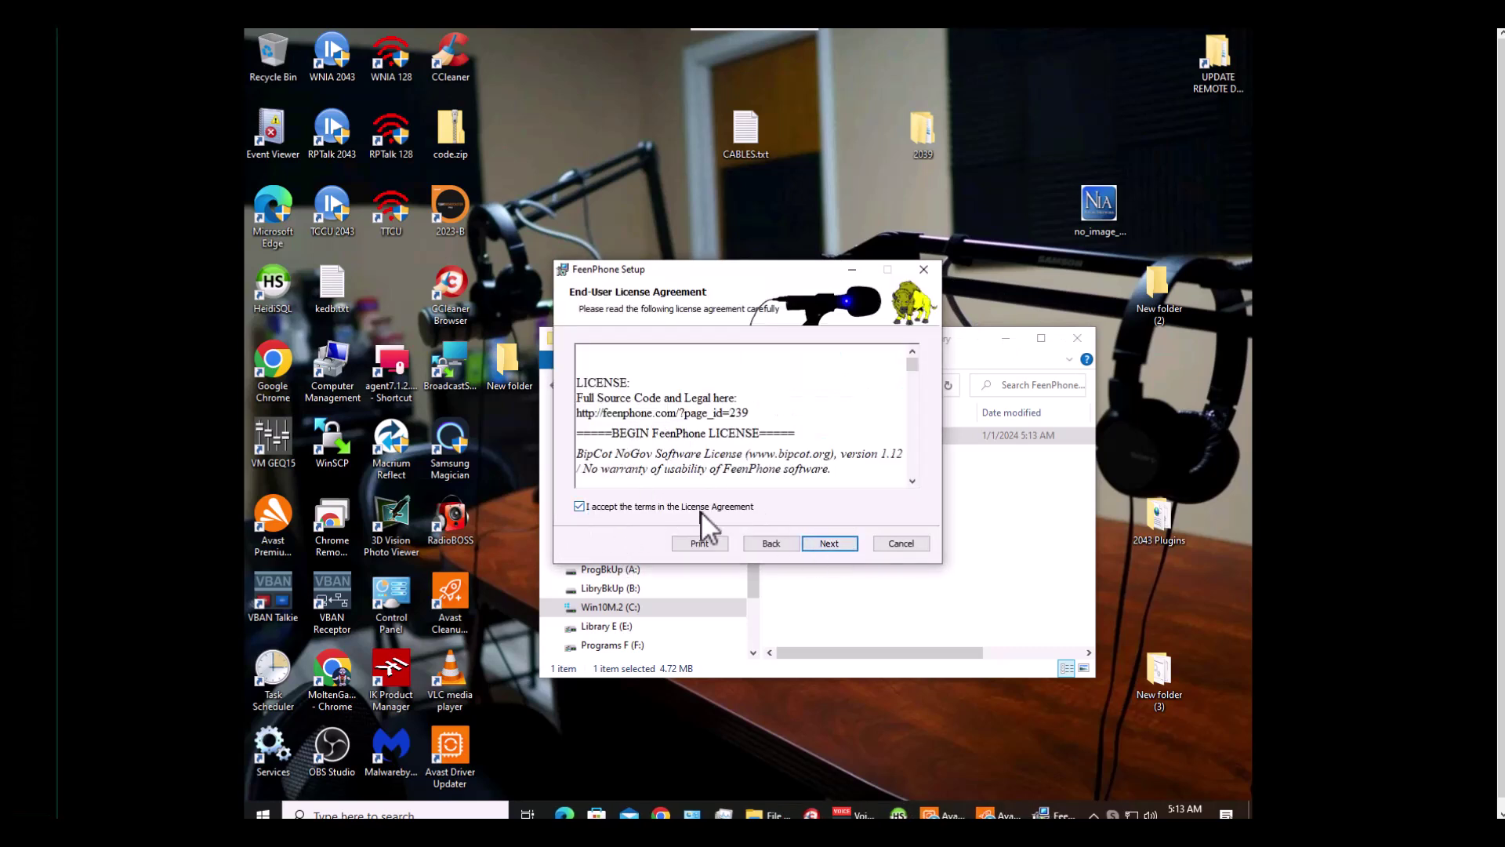
left_click(838, 546)
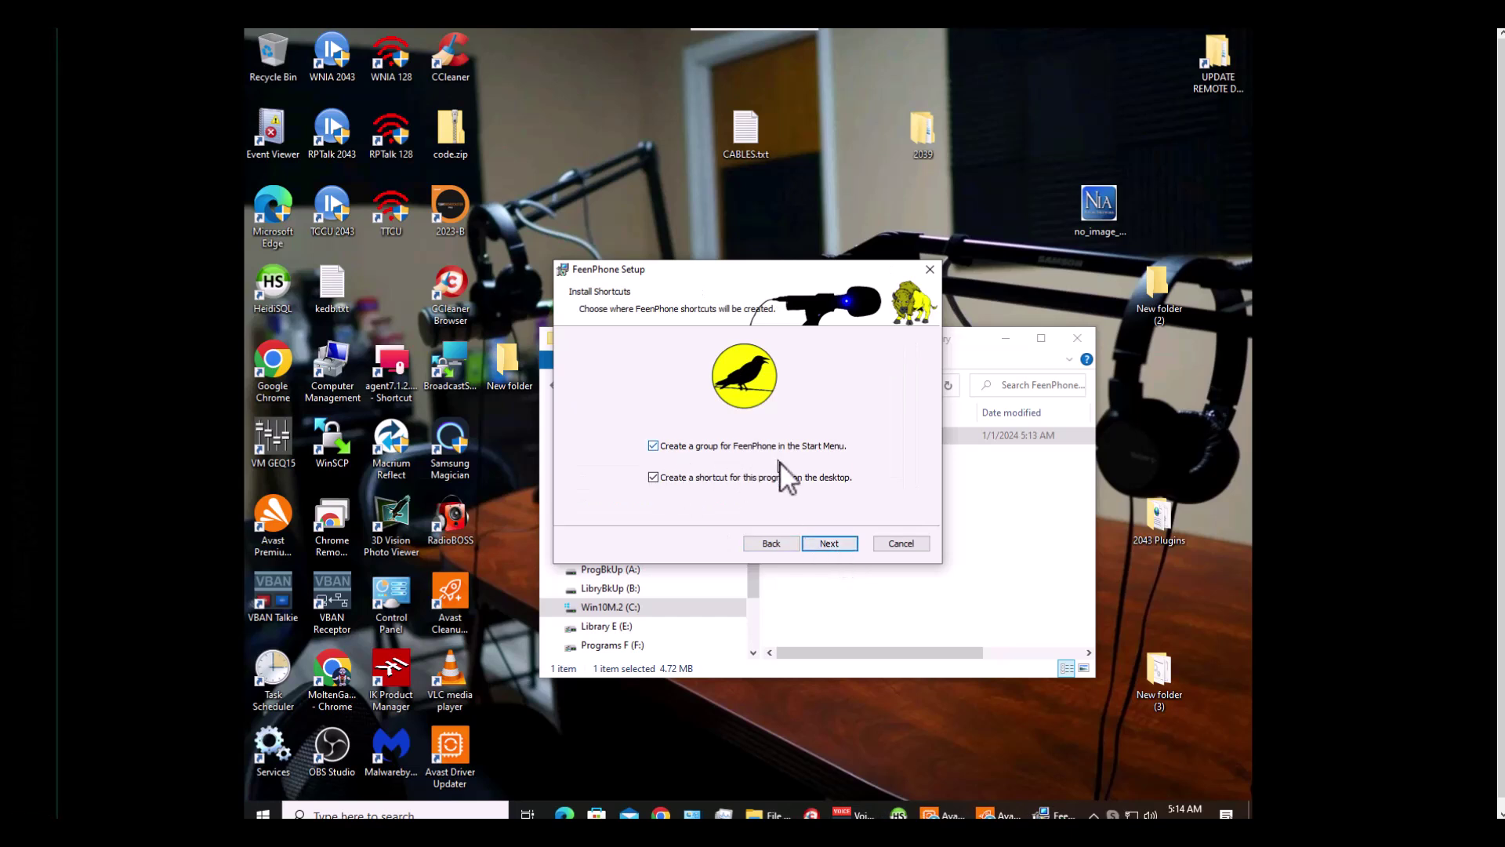
left_click(853, 546)
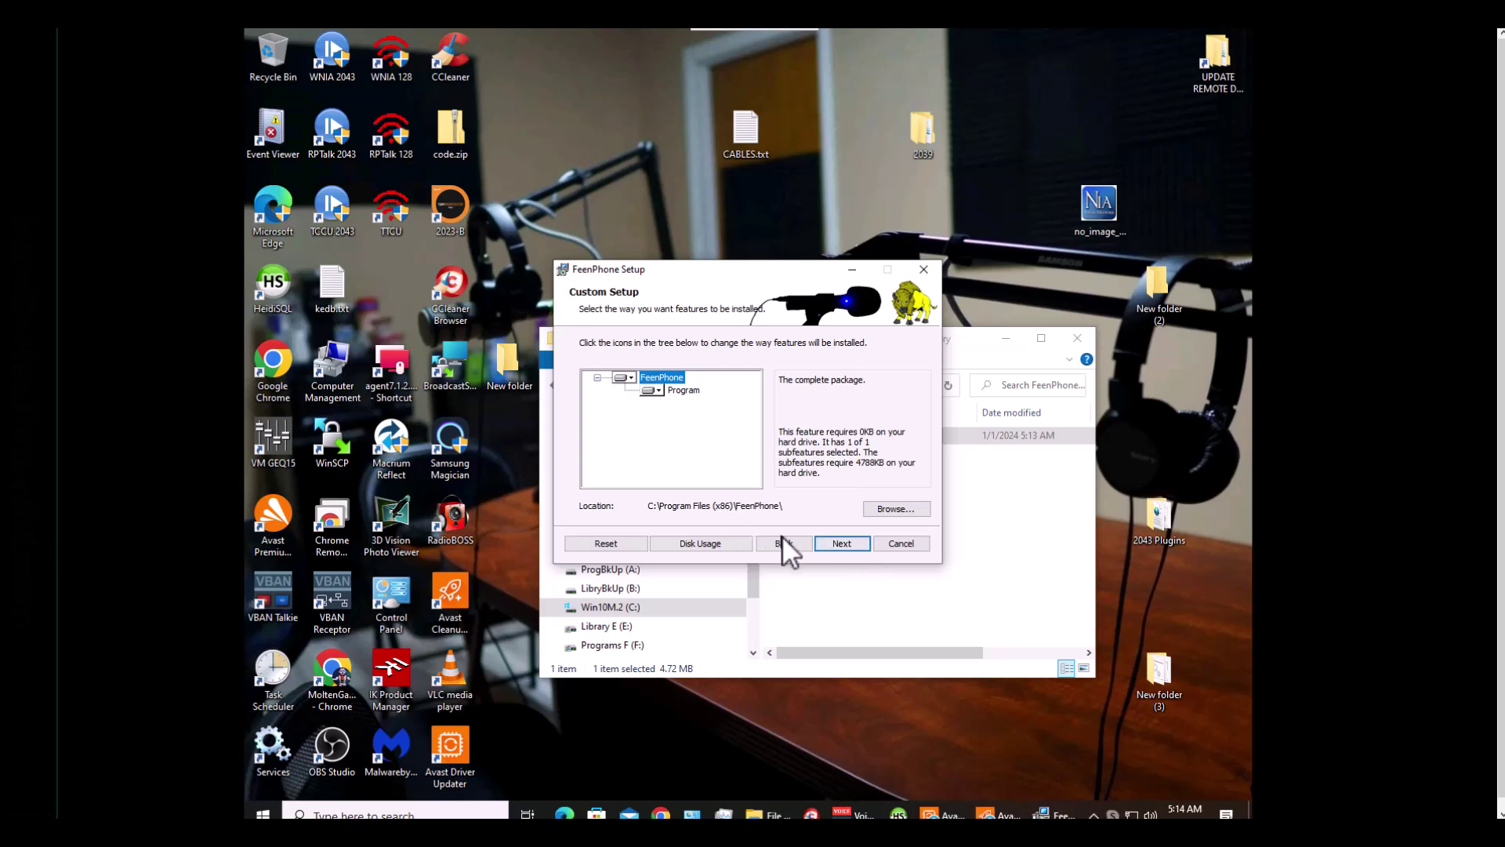
left_click(843, 546)
left_click(845, 539)
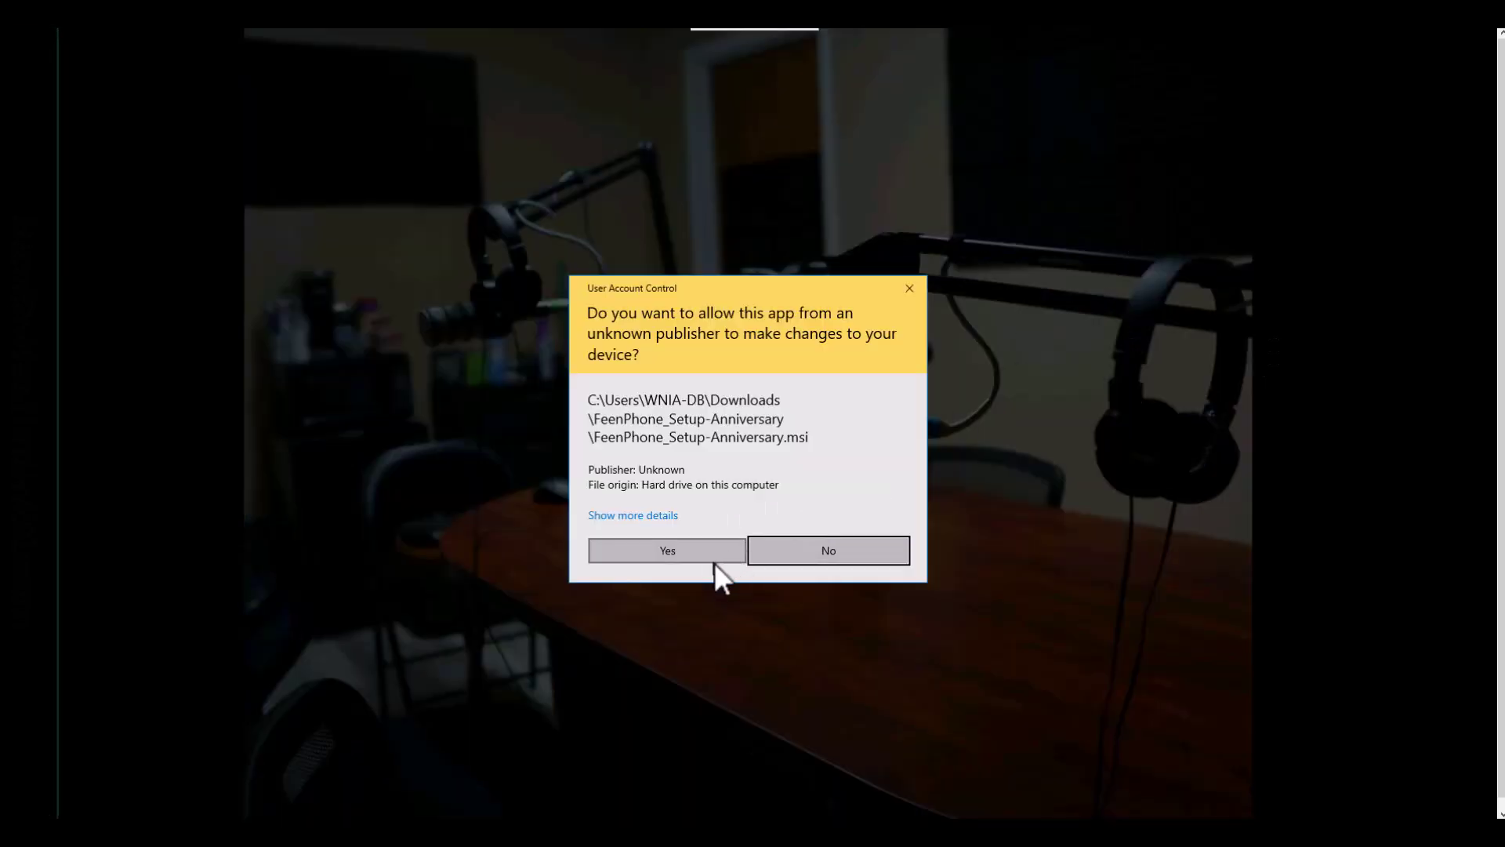
left_click(711, 556)
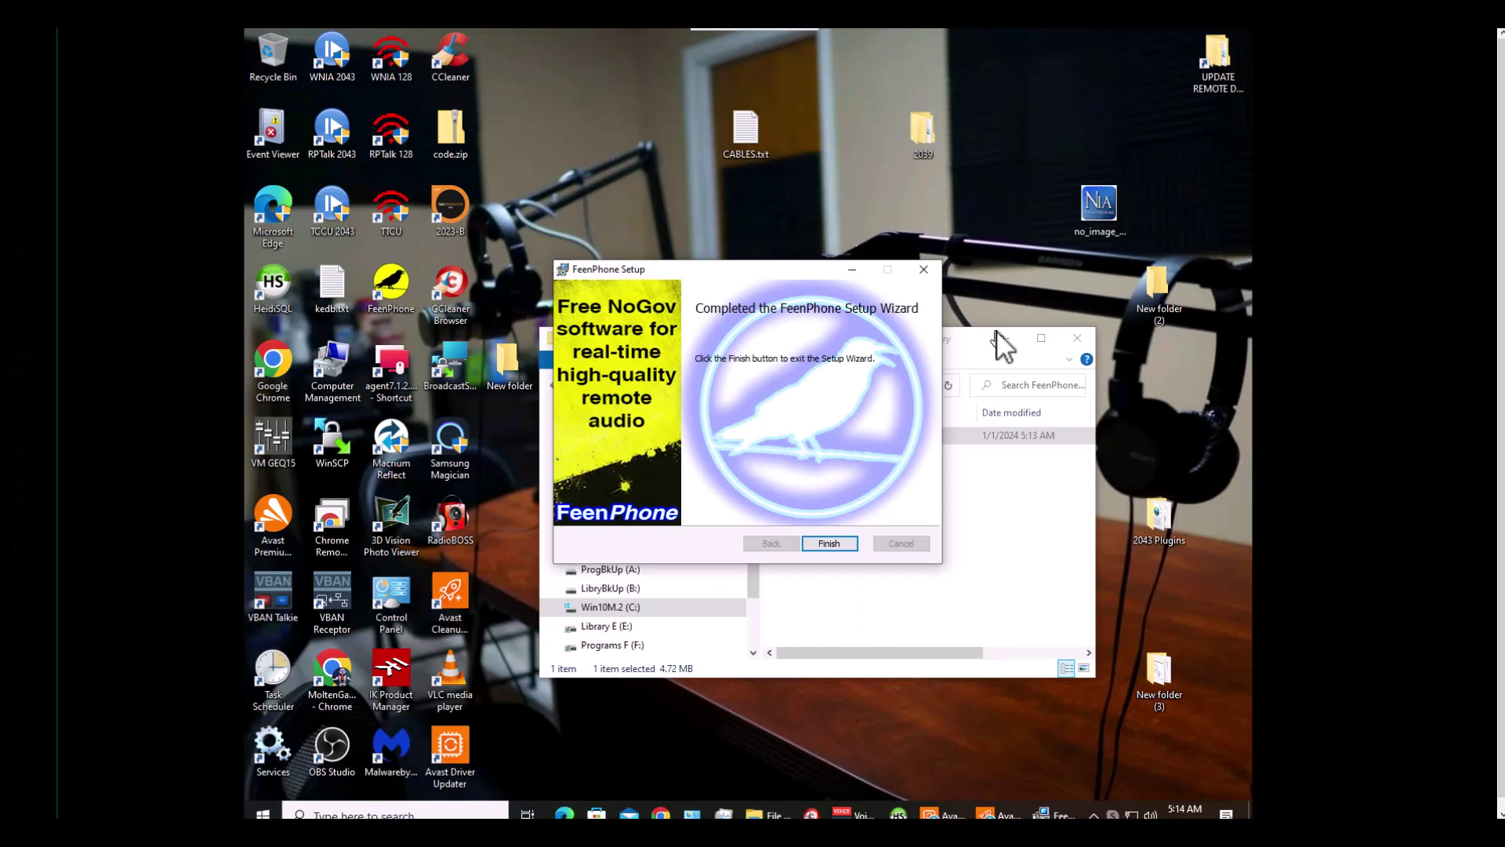
left_click(841, 541)
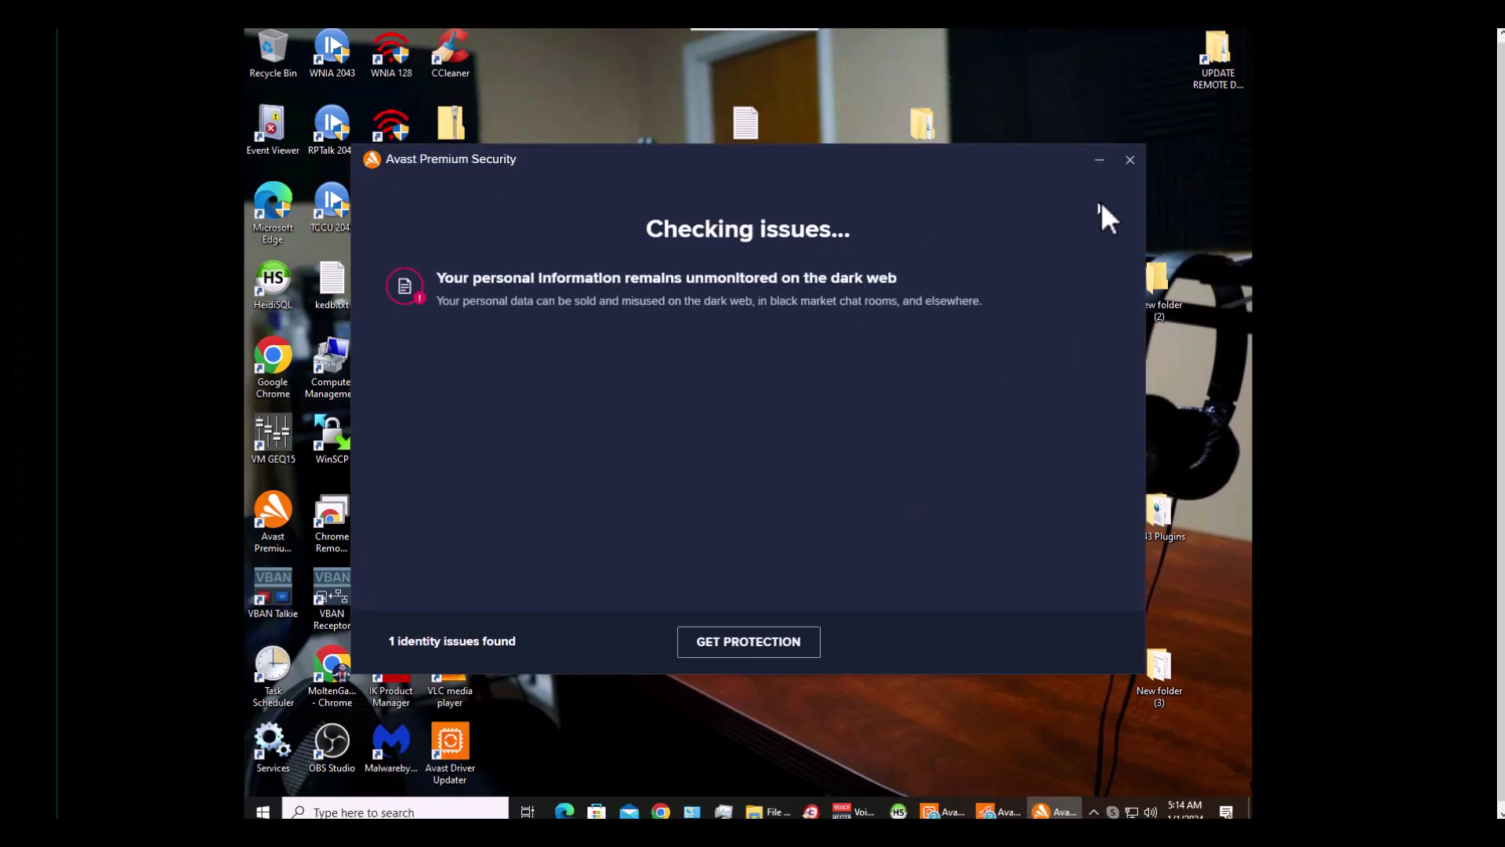
Close the Avast Premium Security window, the installer's folder window and the two remaining Avast windows
left_click(1130, 165)
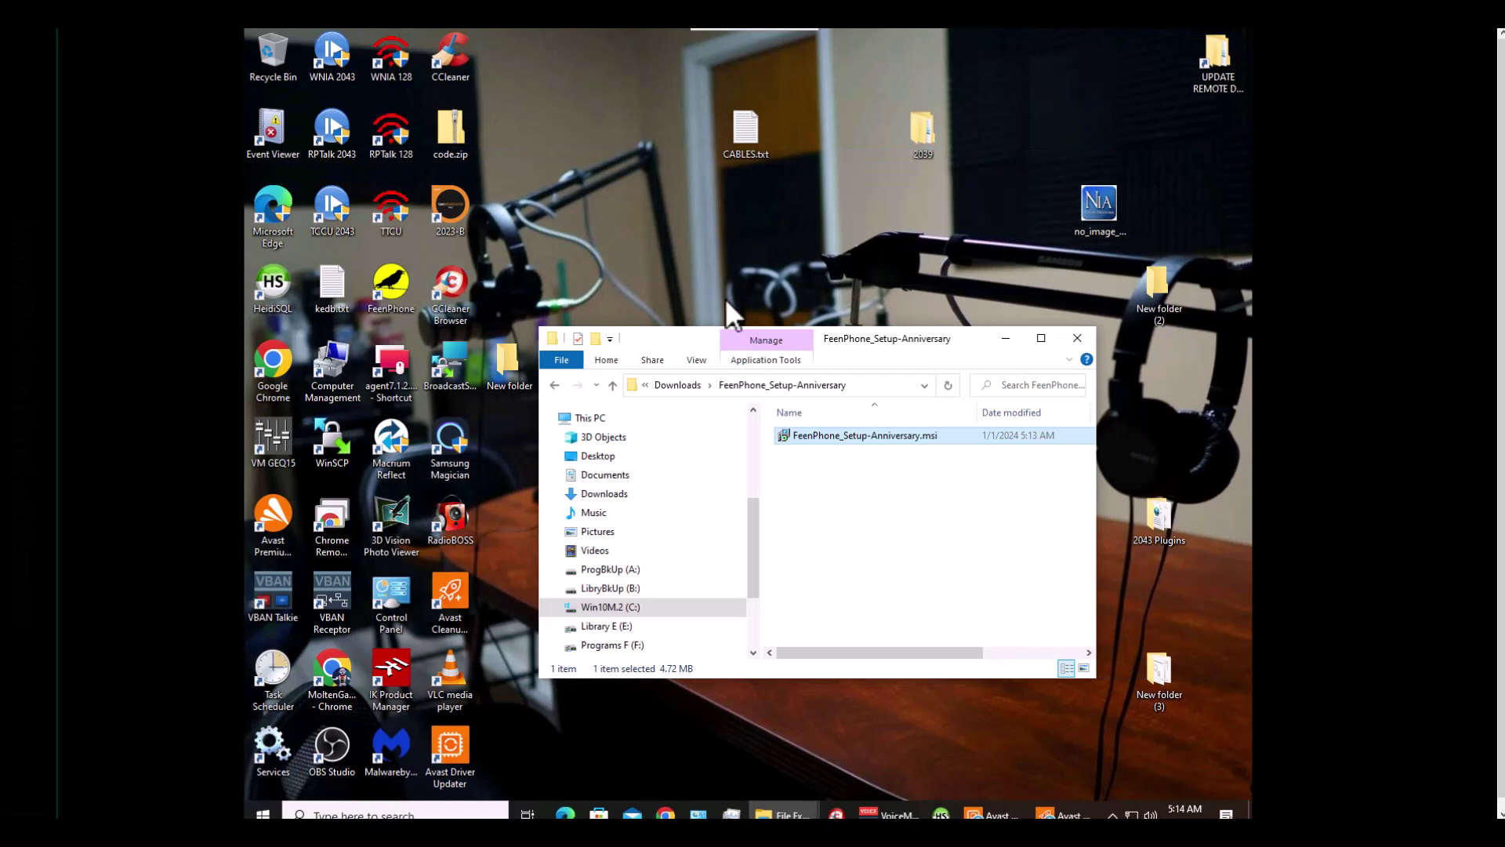
left_click(1077, 338)
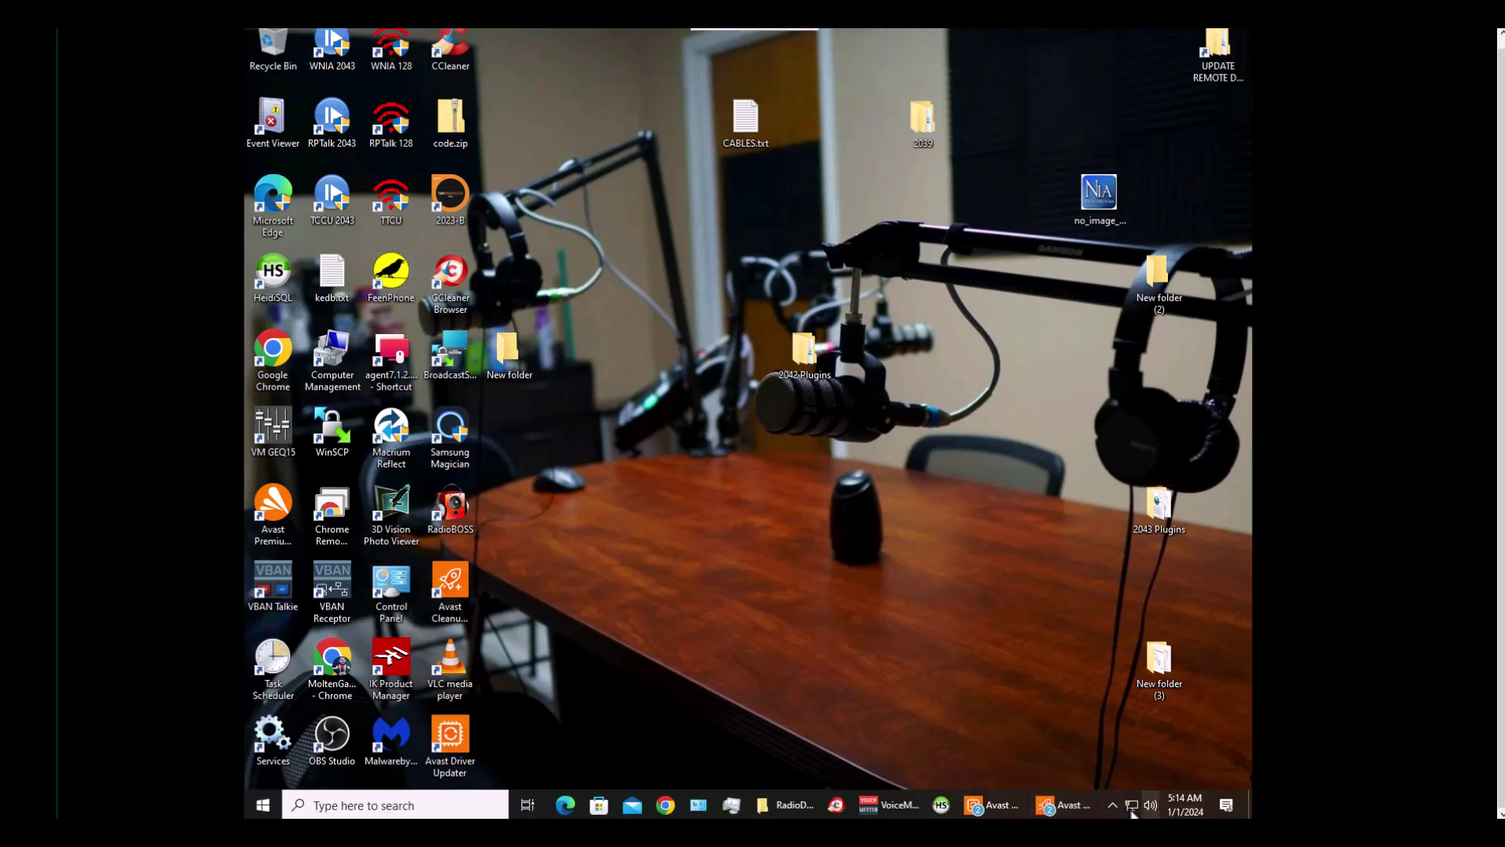
mouse_move(1013, 812)
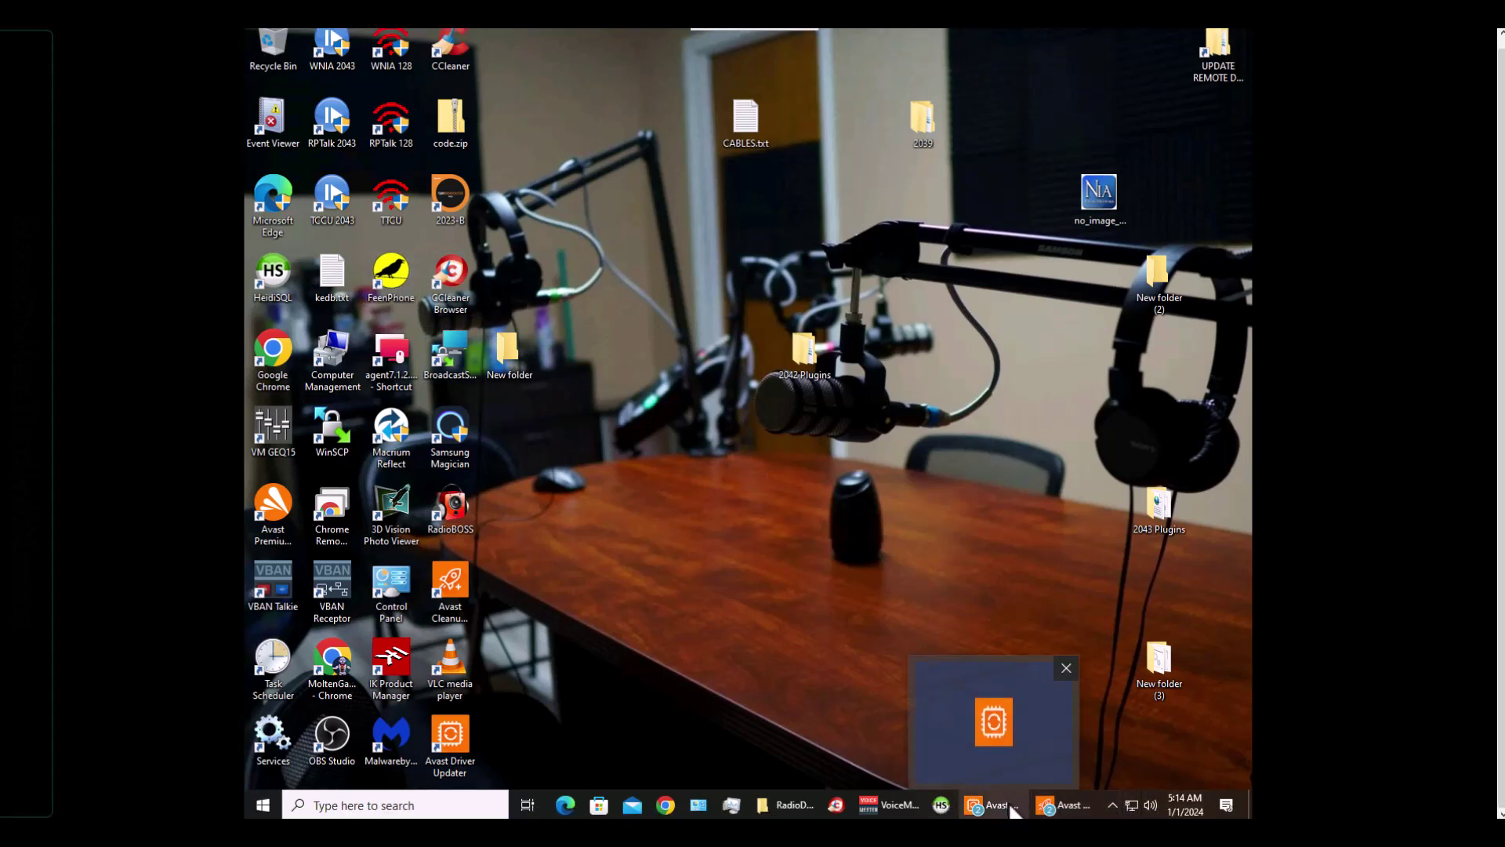
left_click(1065, 667)
mouse_move(1059, 805)
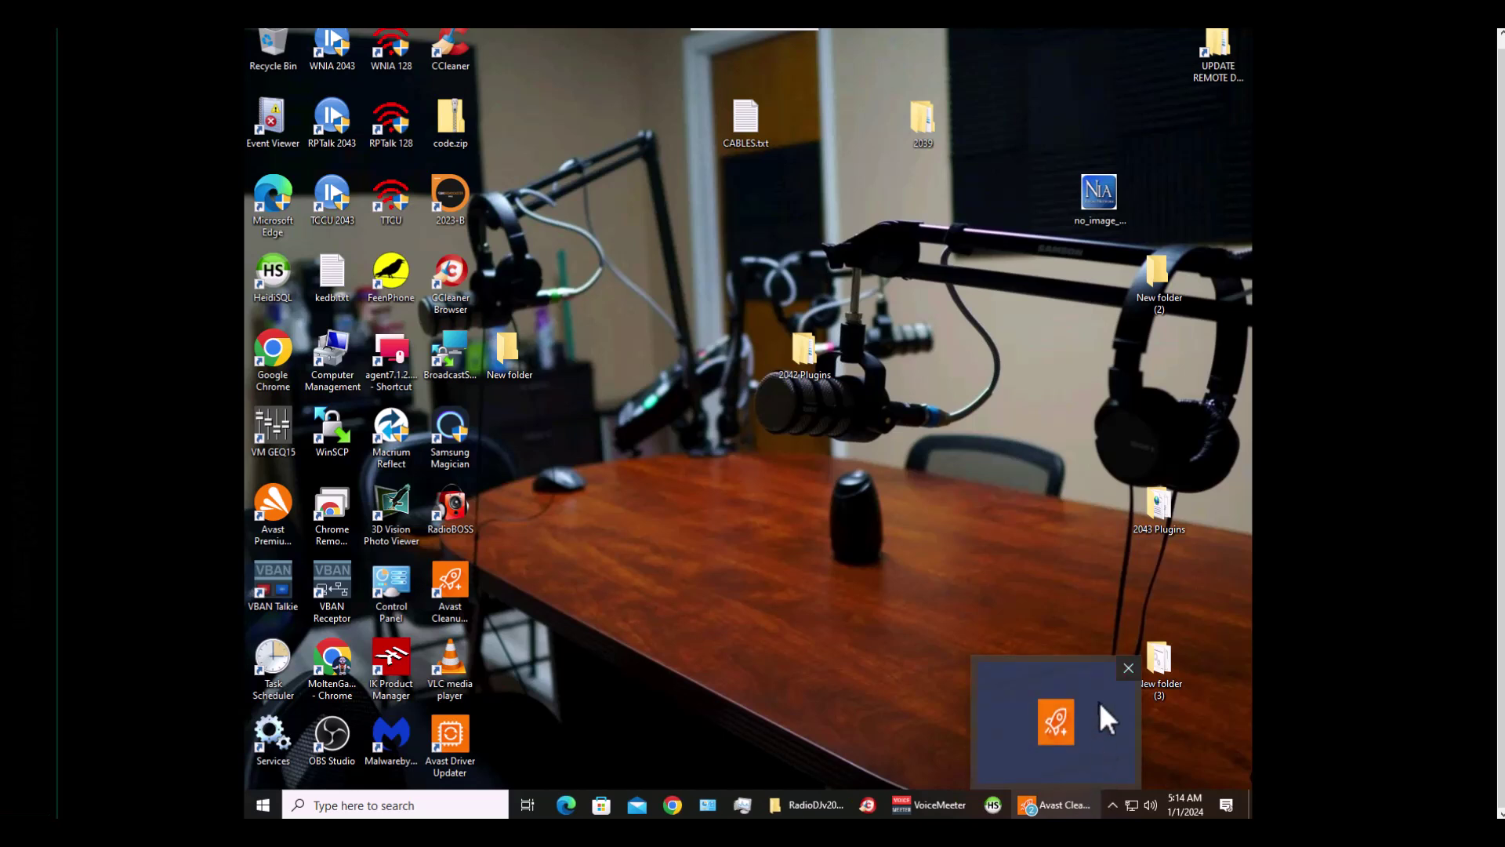
left_click(1127, 669)
Look at the WNIA Gospel and The Triad's Come Up Radio RadioDJ instances running in the background, minimizing each one
left_click(1112, 805)
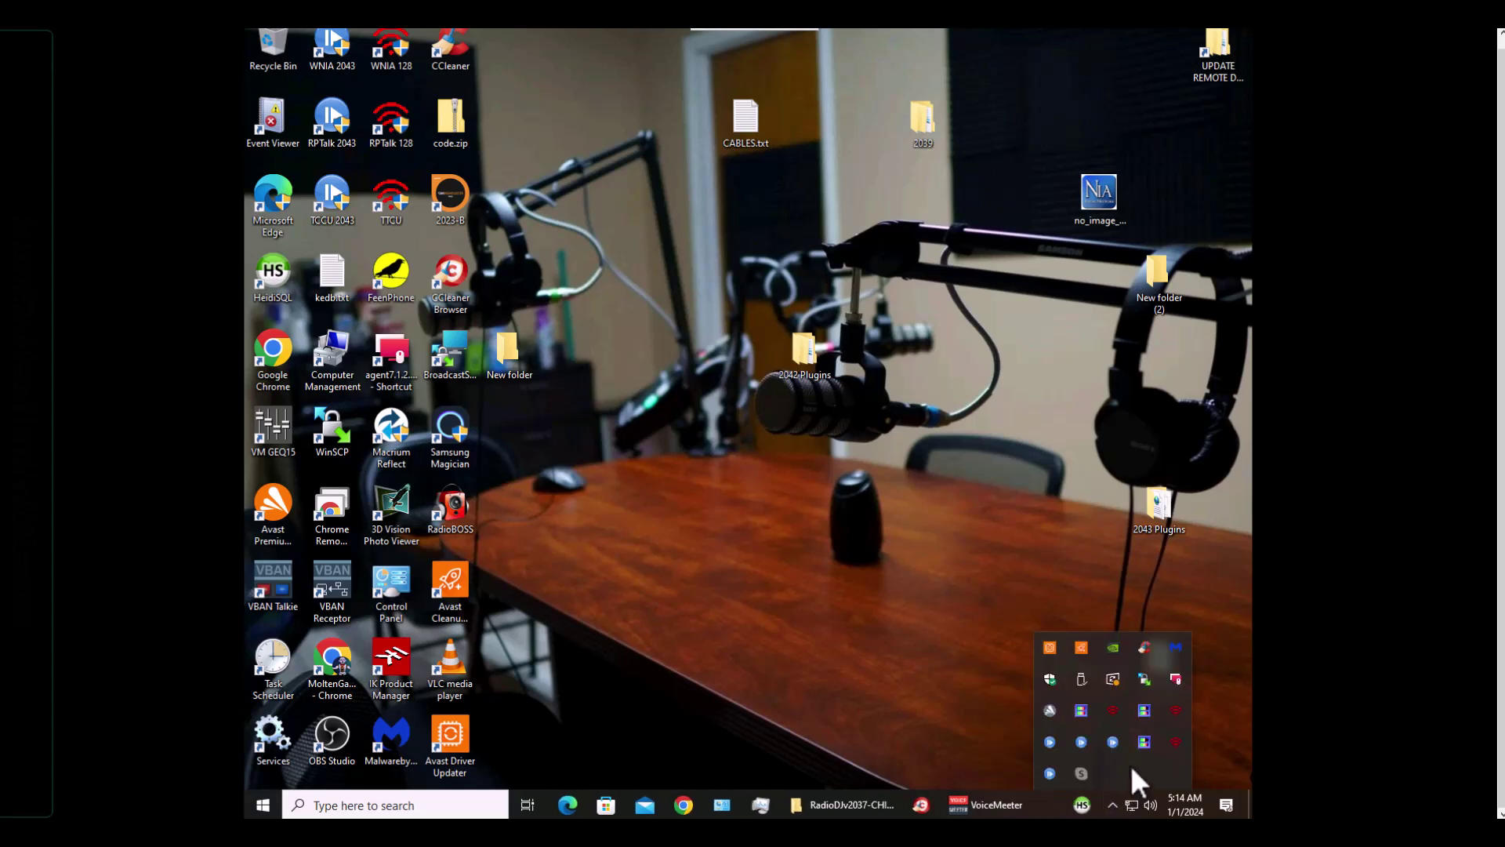
left_click(1050, 743)
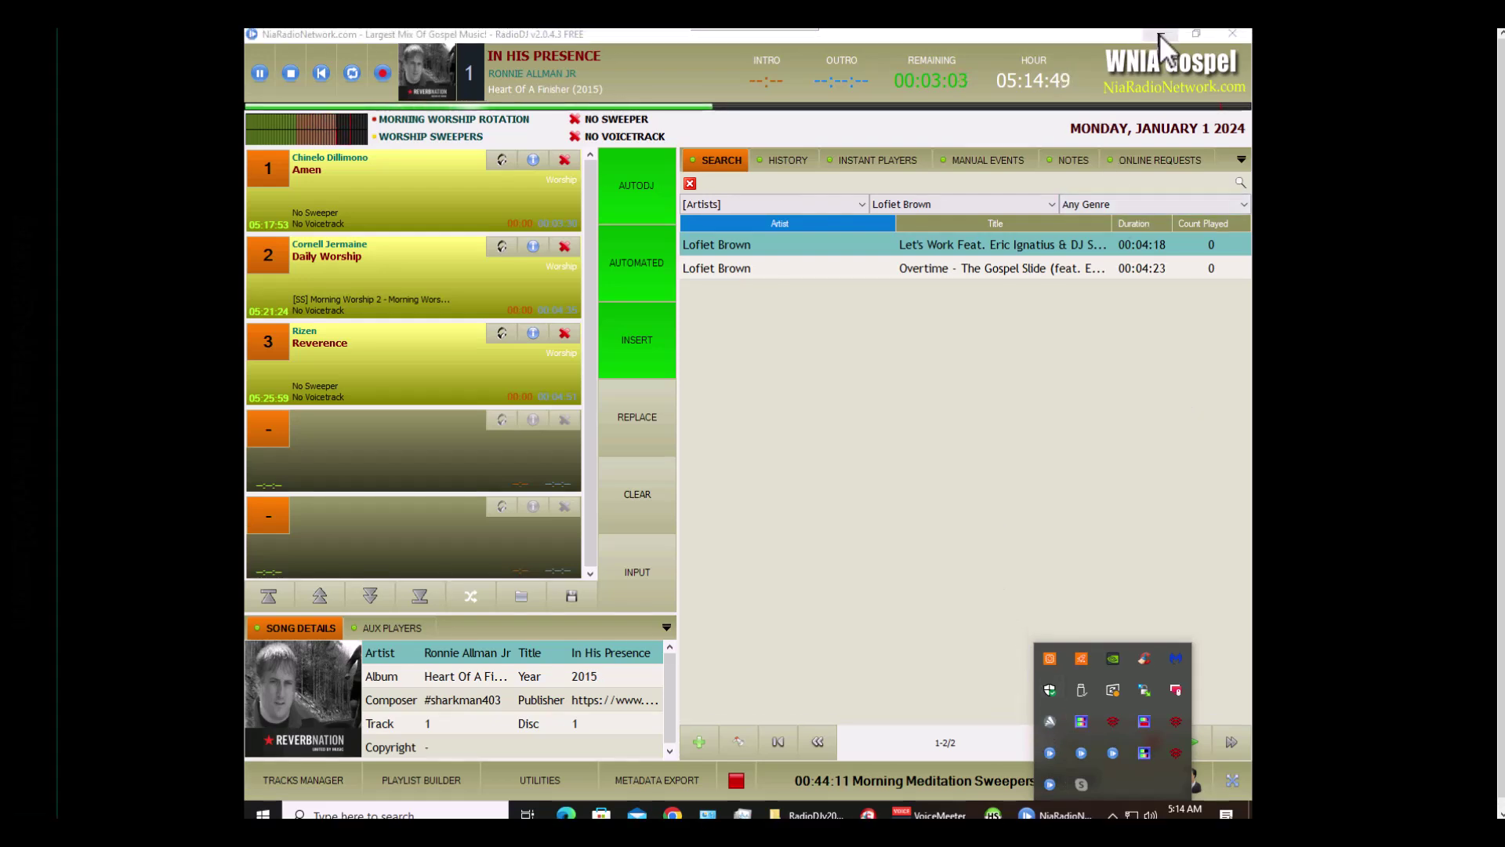
left_click(1159, 33)
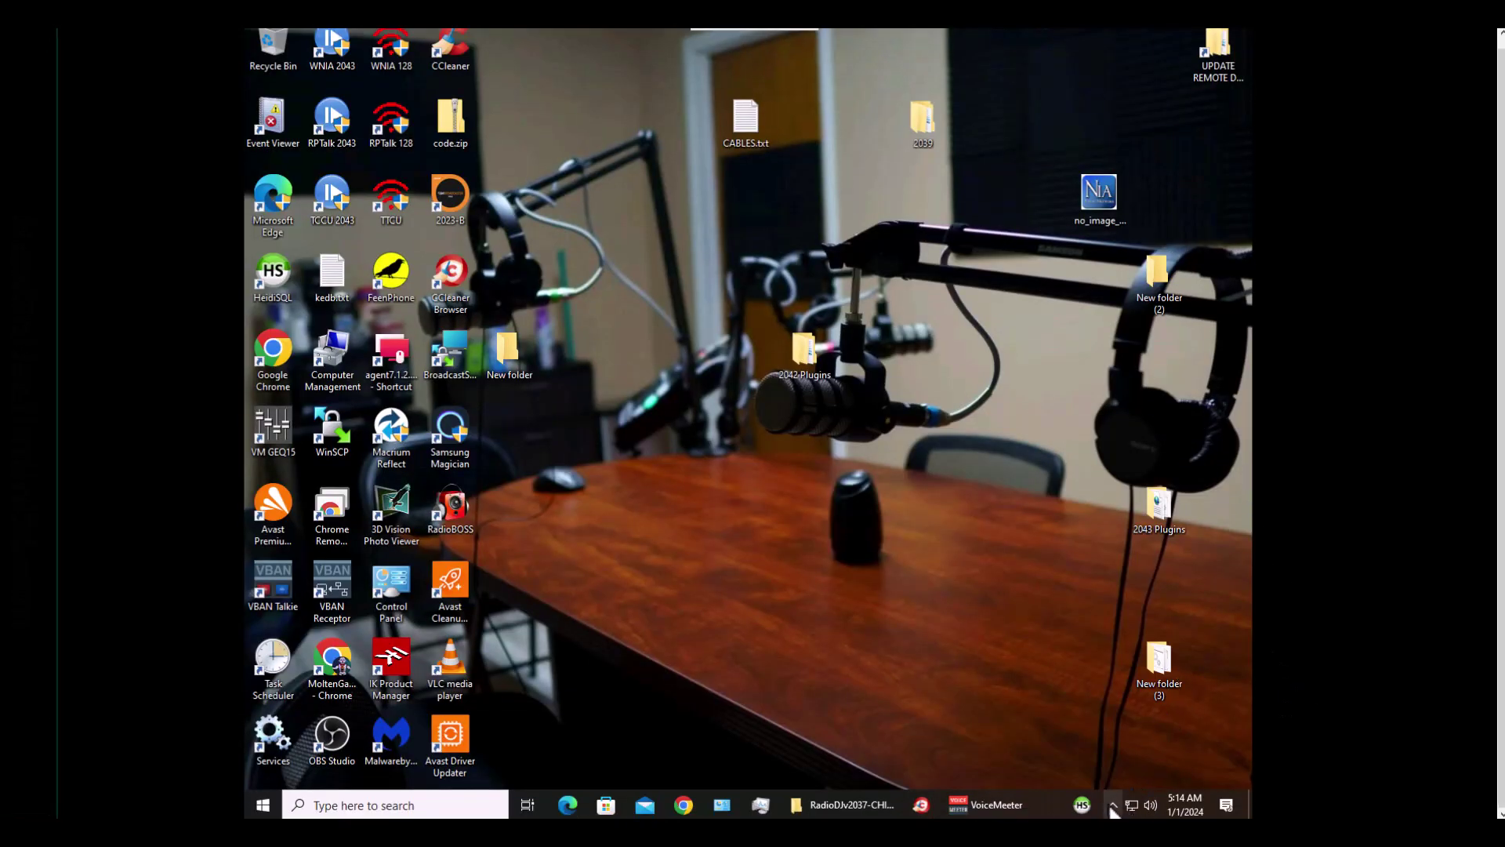
left_click(1113, 807)
left_click(1083, 744)
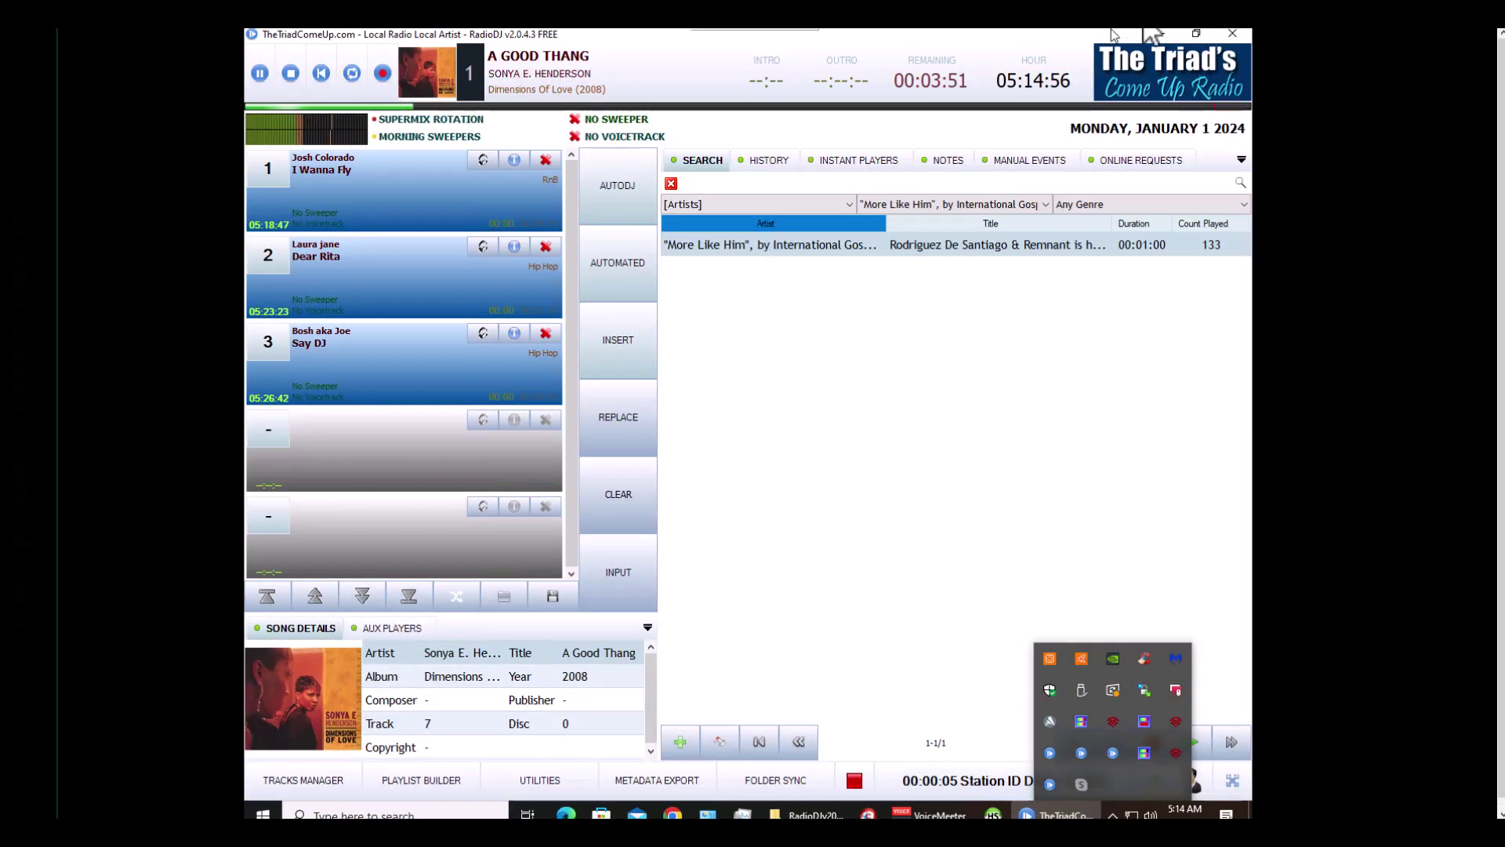
left_click(1160, 35)
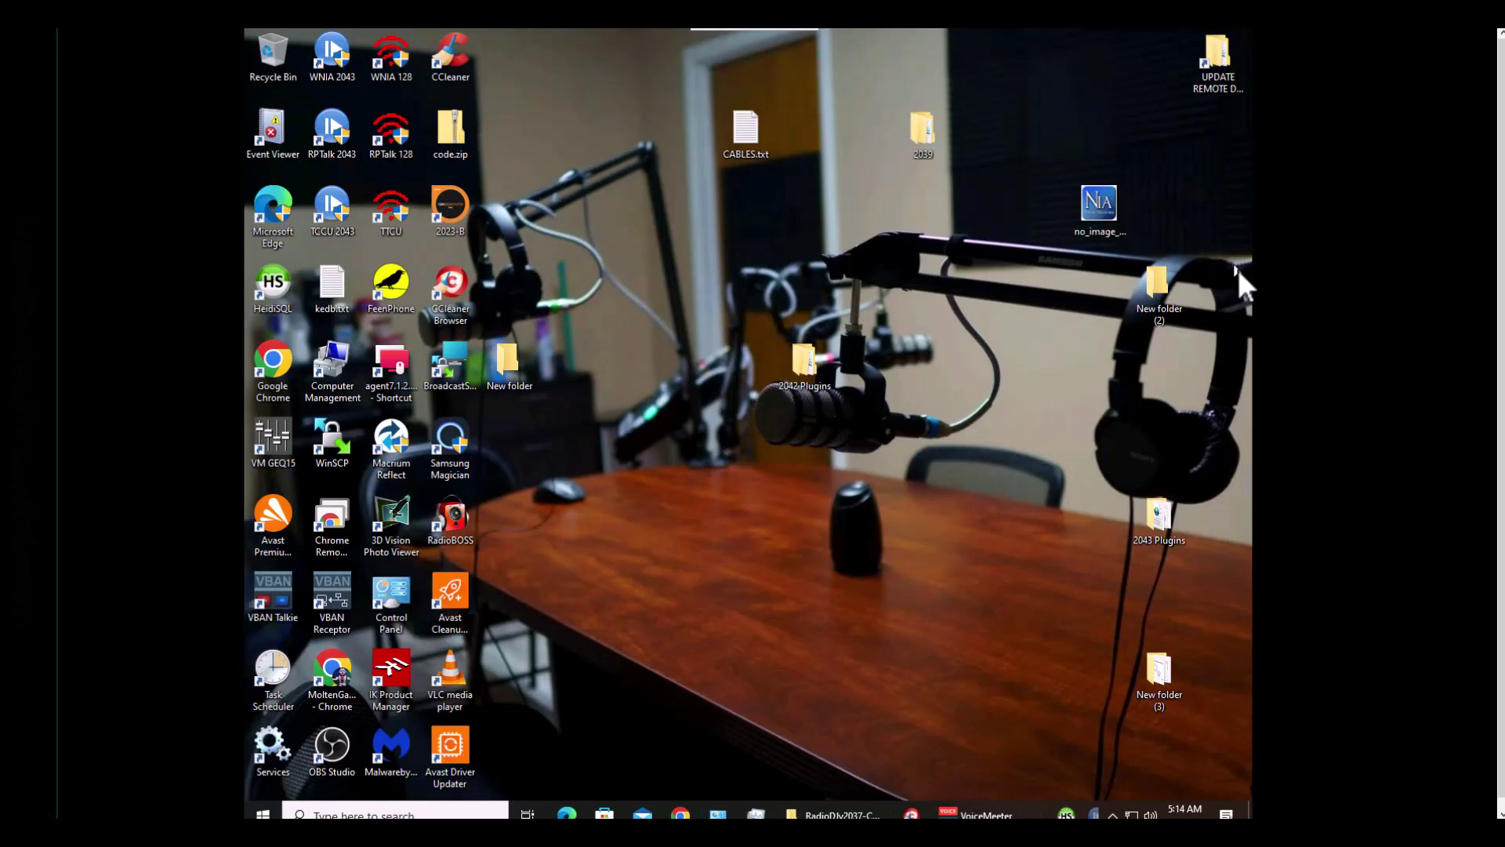
Look at the Real People Talk Radio and Chill Hop Vibez RadioDJ instances, minimizing each one
left_click(1113, 805)
left_click(1113, 740)
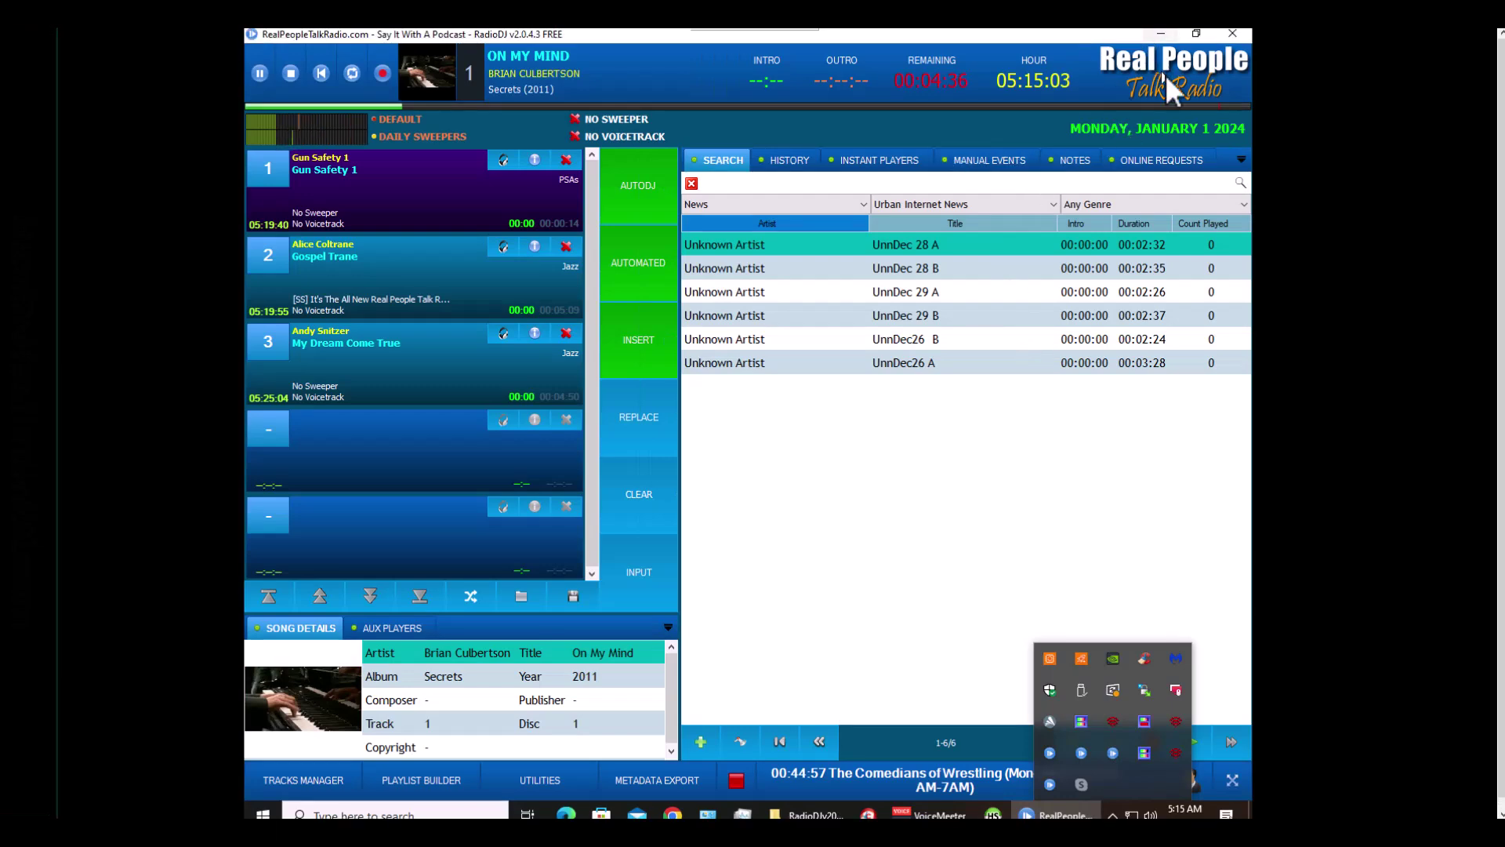
left_click(1162, 33)
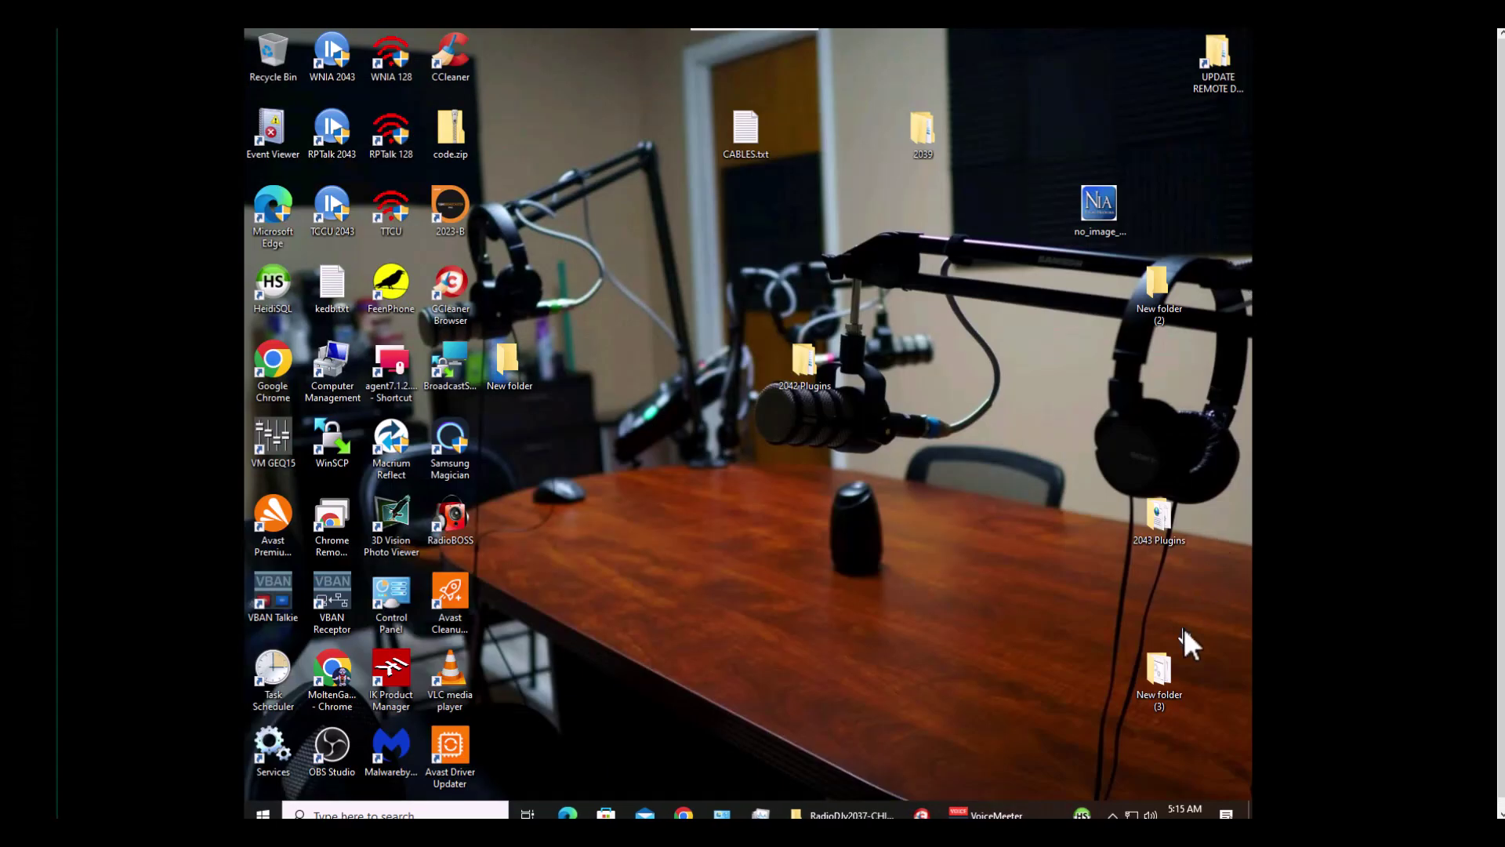
left_click(1113, 815)
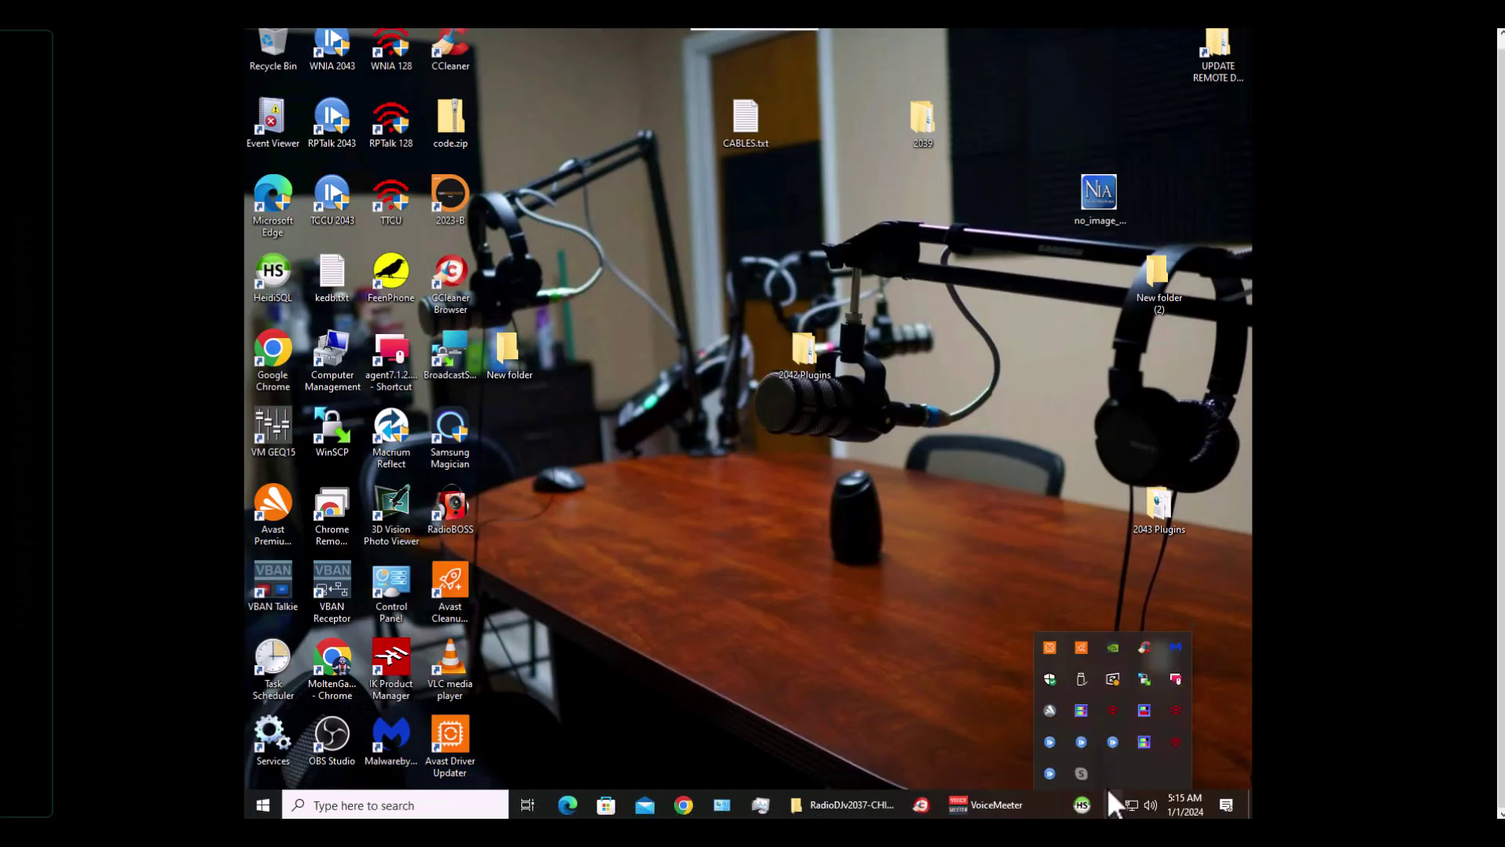
left_click(1048, 773)
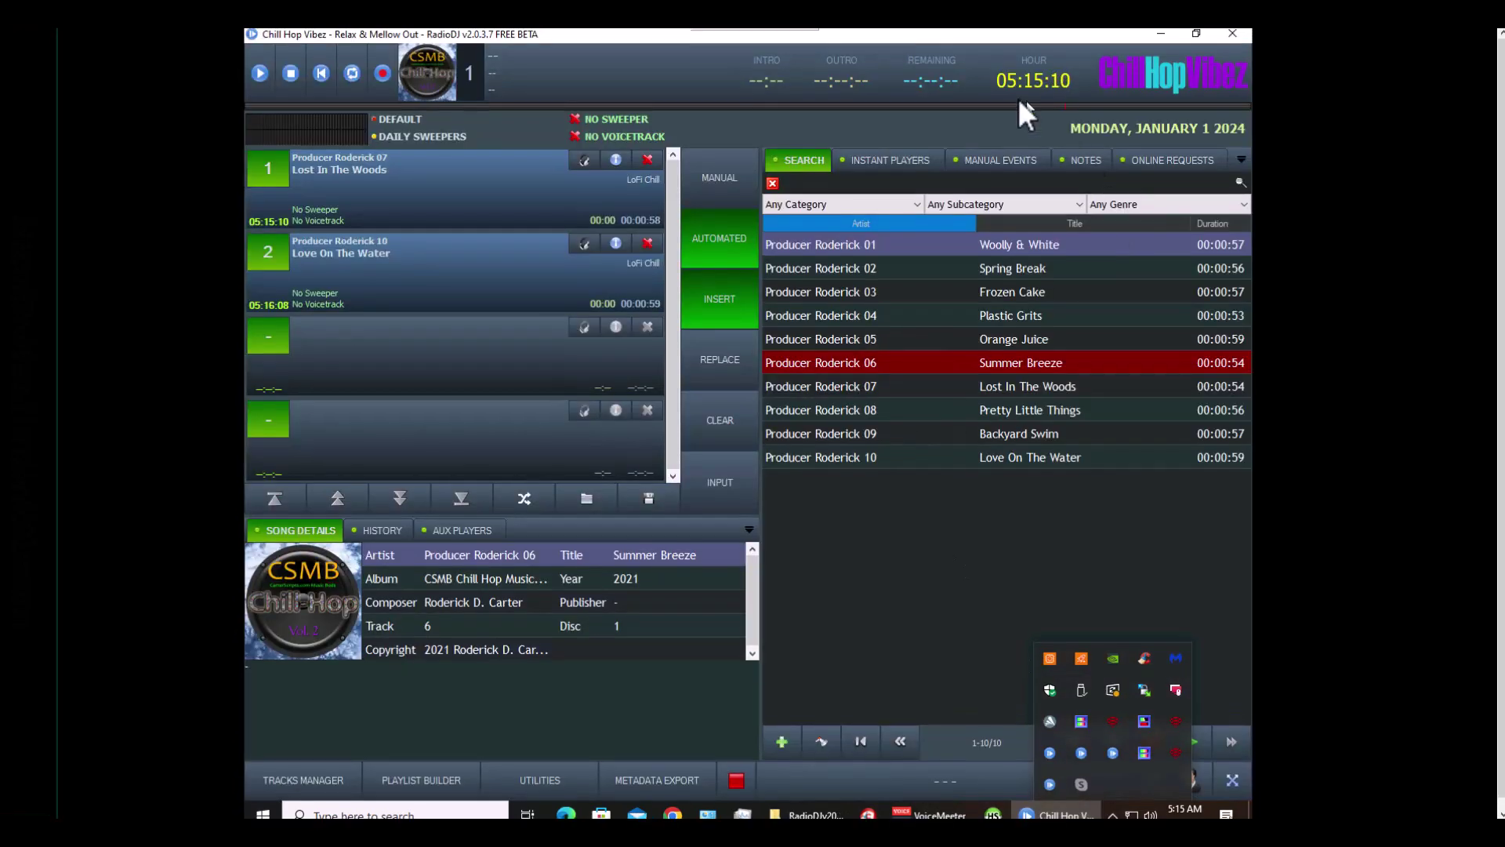
left_click(1162, 35)
scroll(1113, 726, "down", 1)
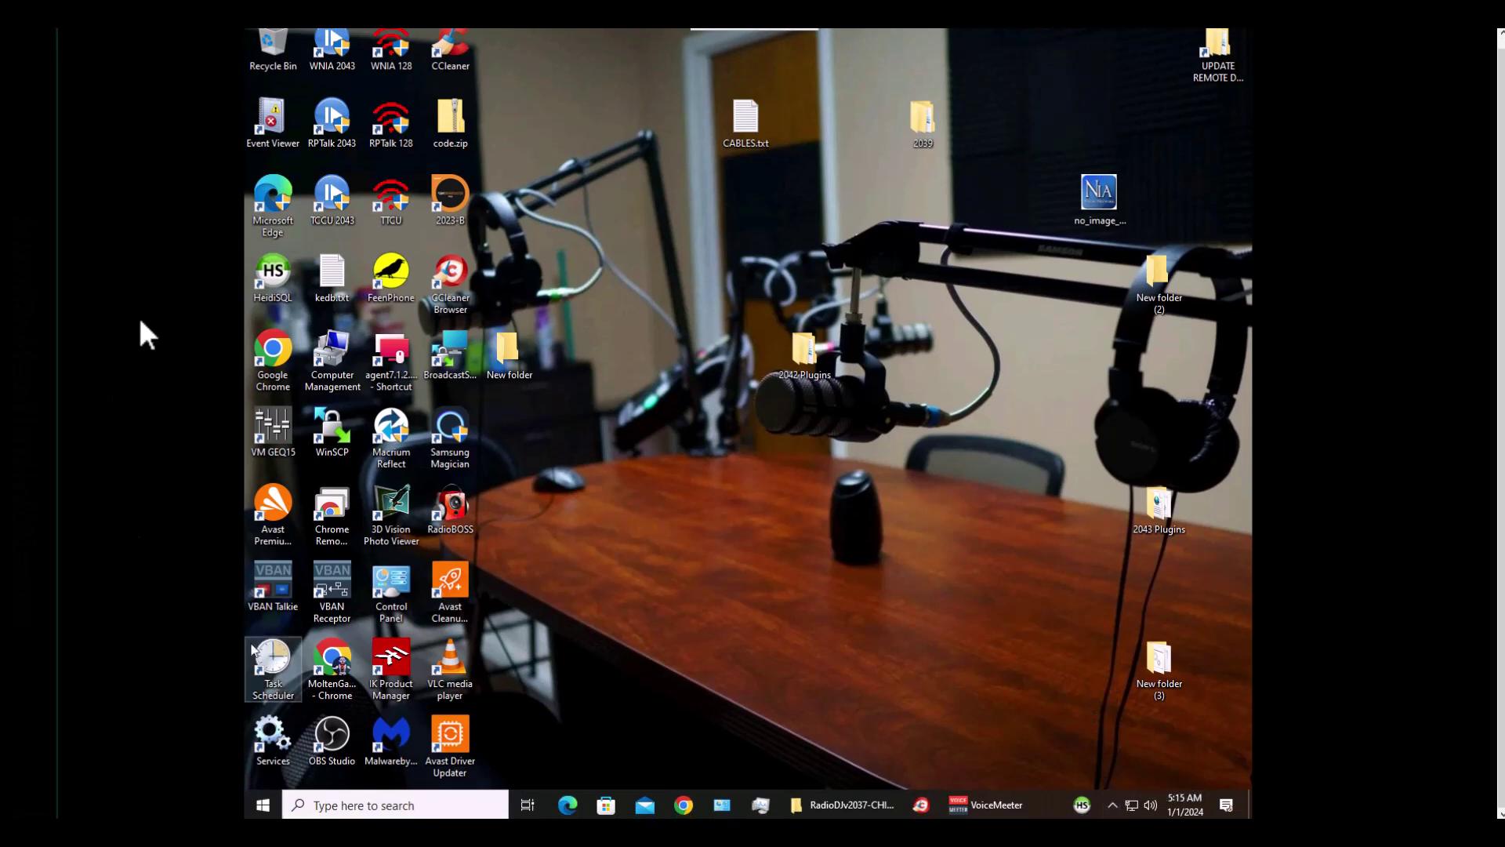
Launch the newly installed FeenPhone and move its window toward the middle of the desktop
double_click(392, 274)
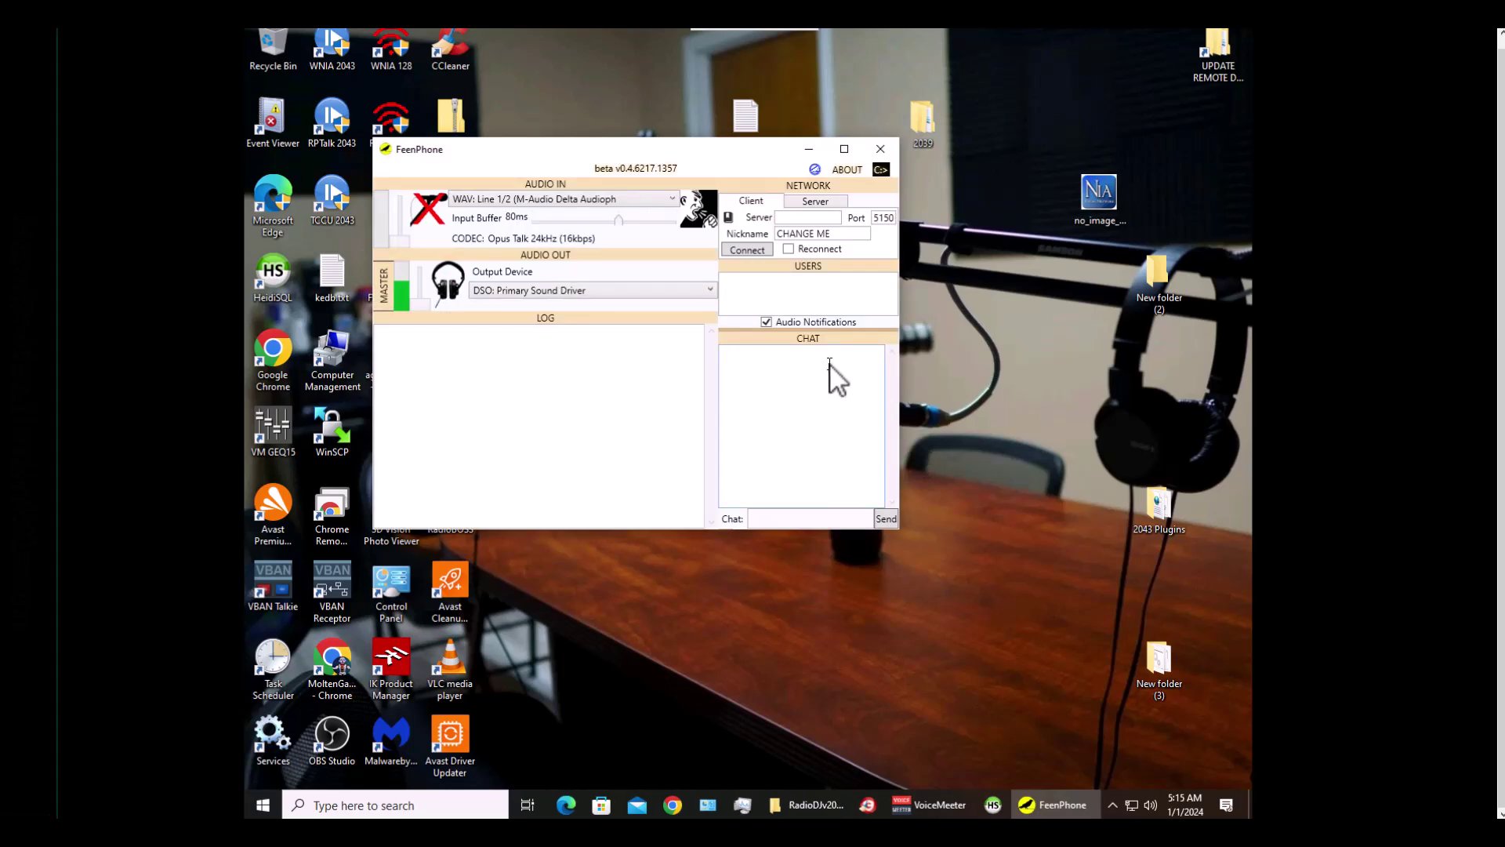
left_click_drag(734, 165, 904, 231)
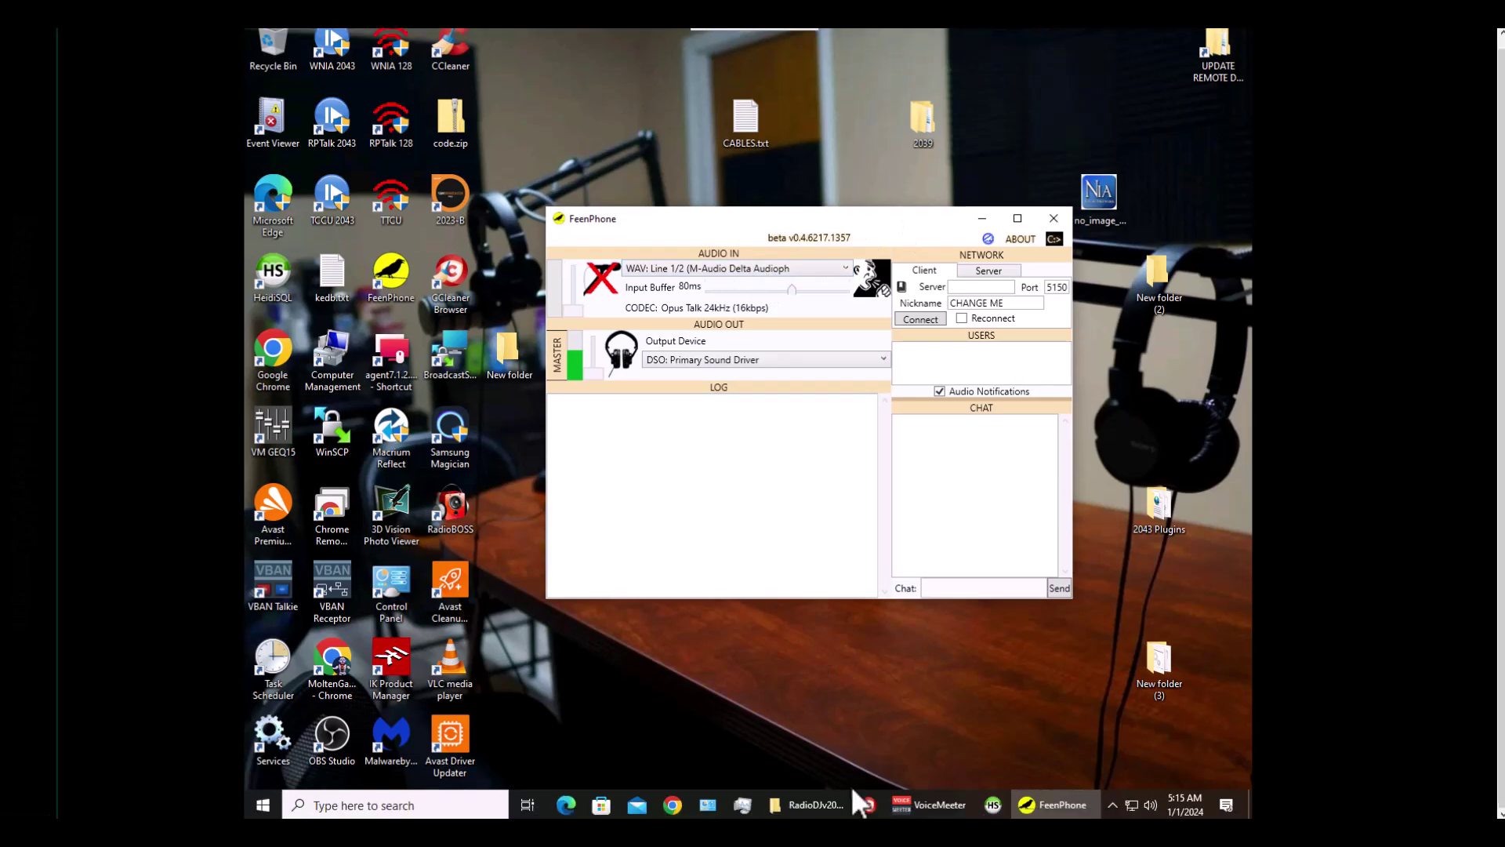
Open VoiceMeeter, route the CHILLHOP strip to bus B3 and minimize the mixer
left_click(939, 808)
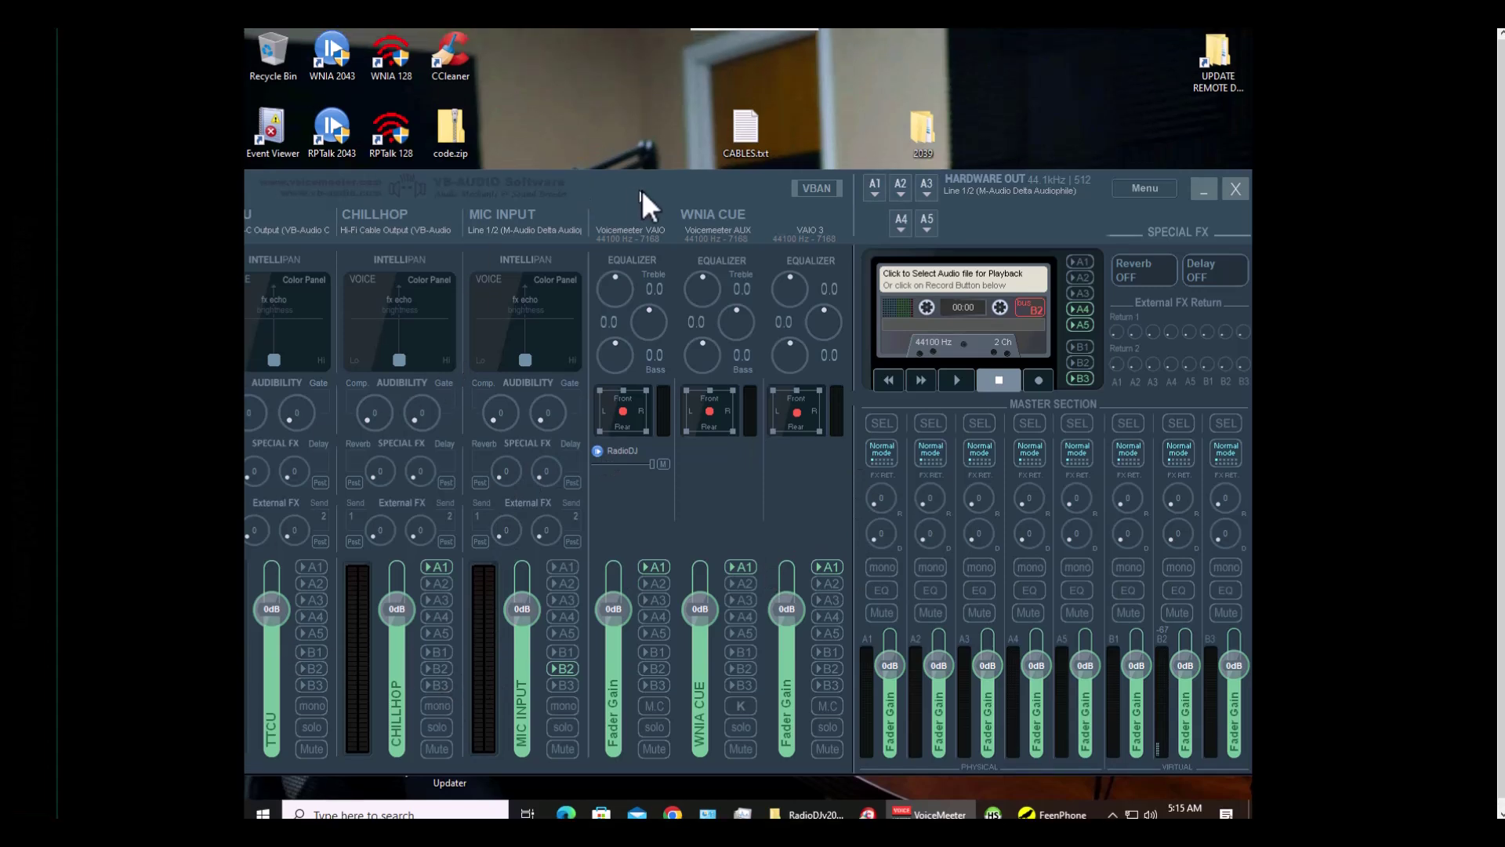
left_click_drag(643, 190, 807, 149)
left_click(603, 643)
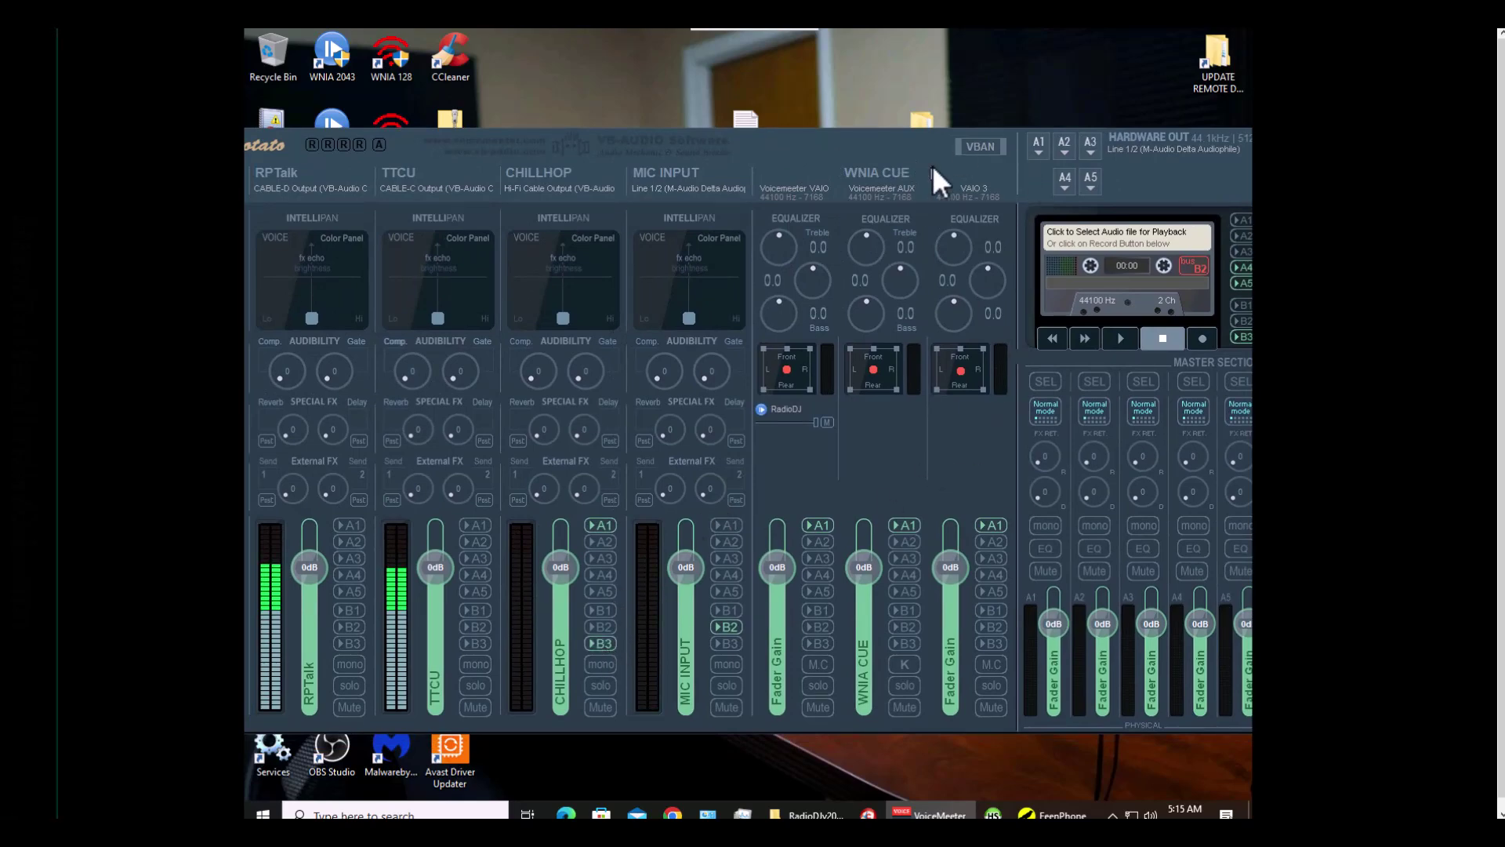
left_click_drag(871, 144, 713, 205)
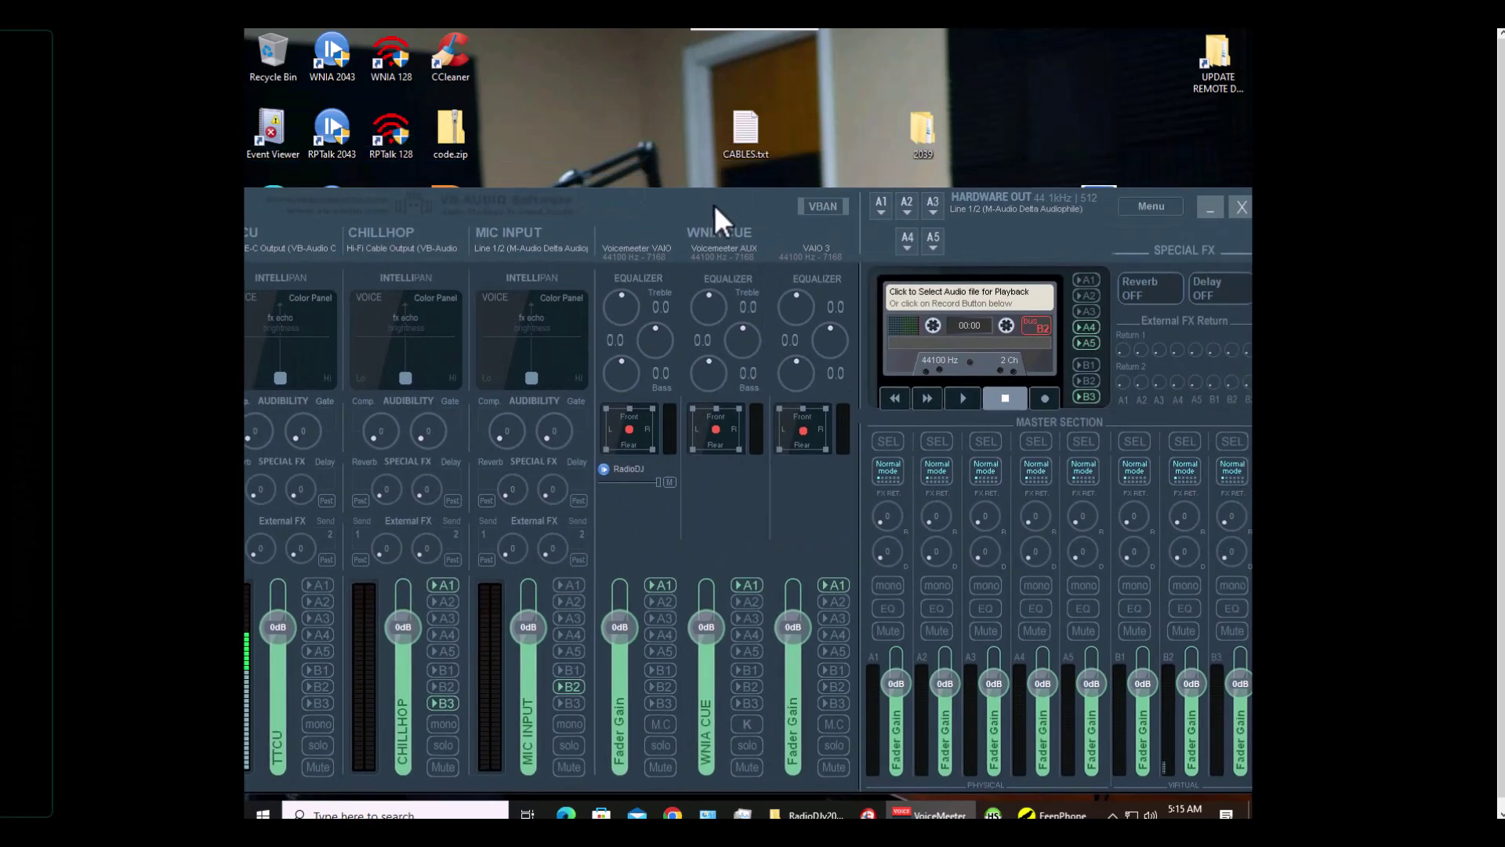
left_click(1209, 209)
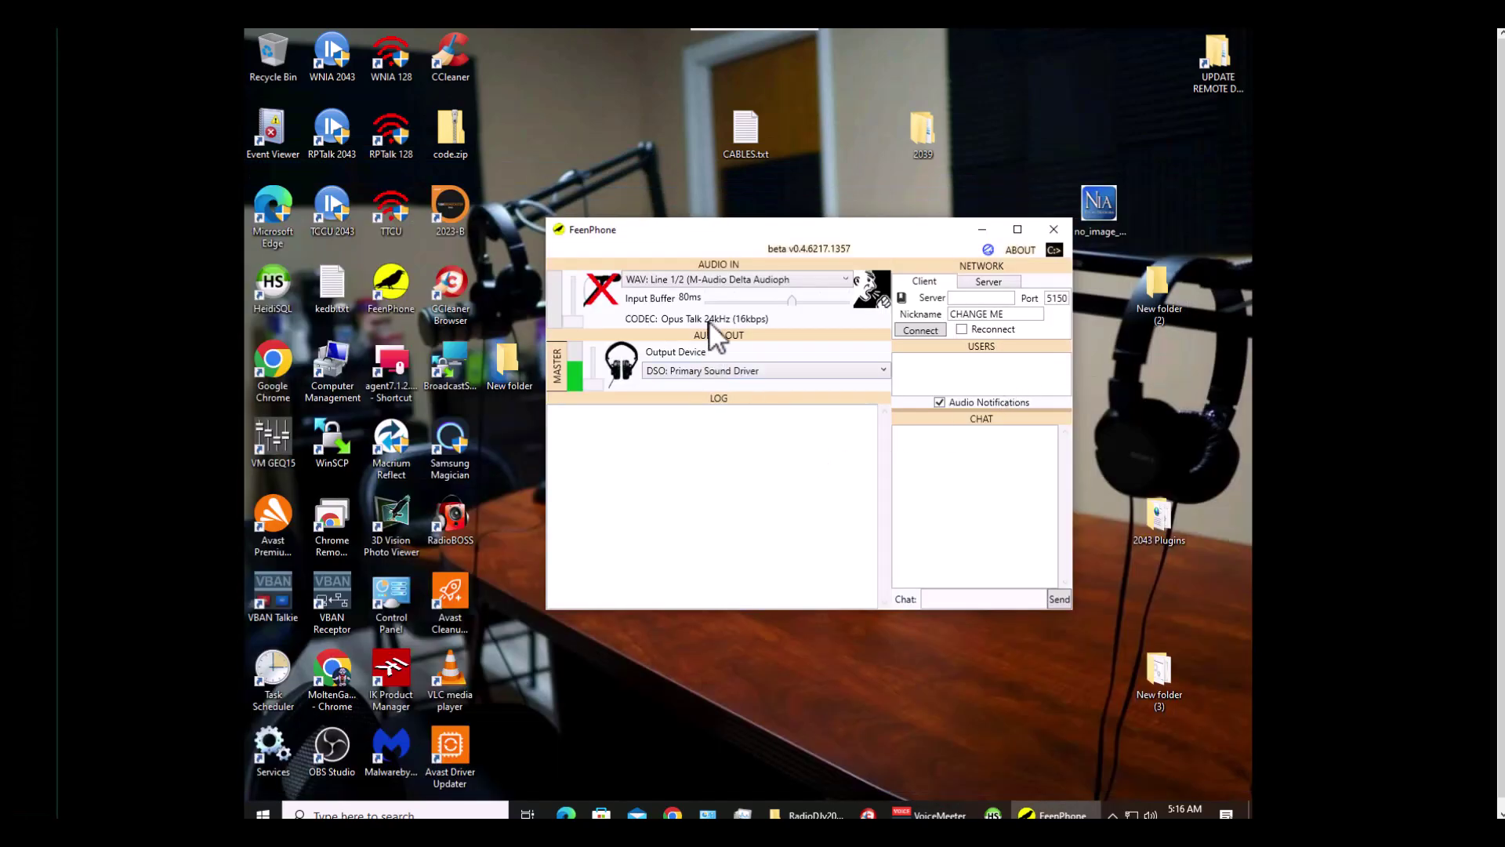
Set FeenPhone's audio input to VoiceMeeter VAIO3 Output and enable the microphone
left_click(687, 280)
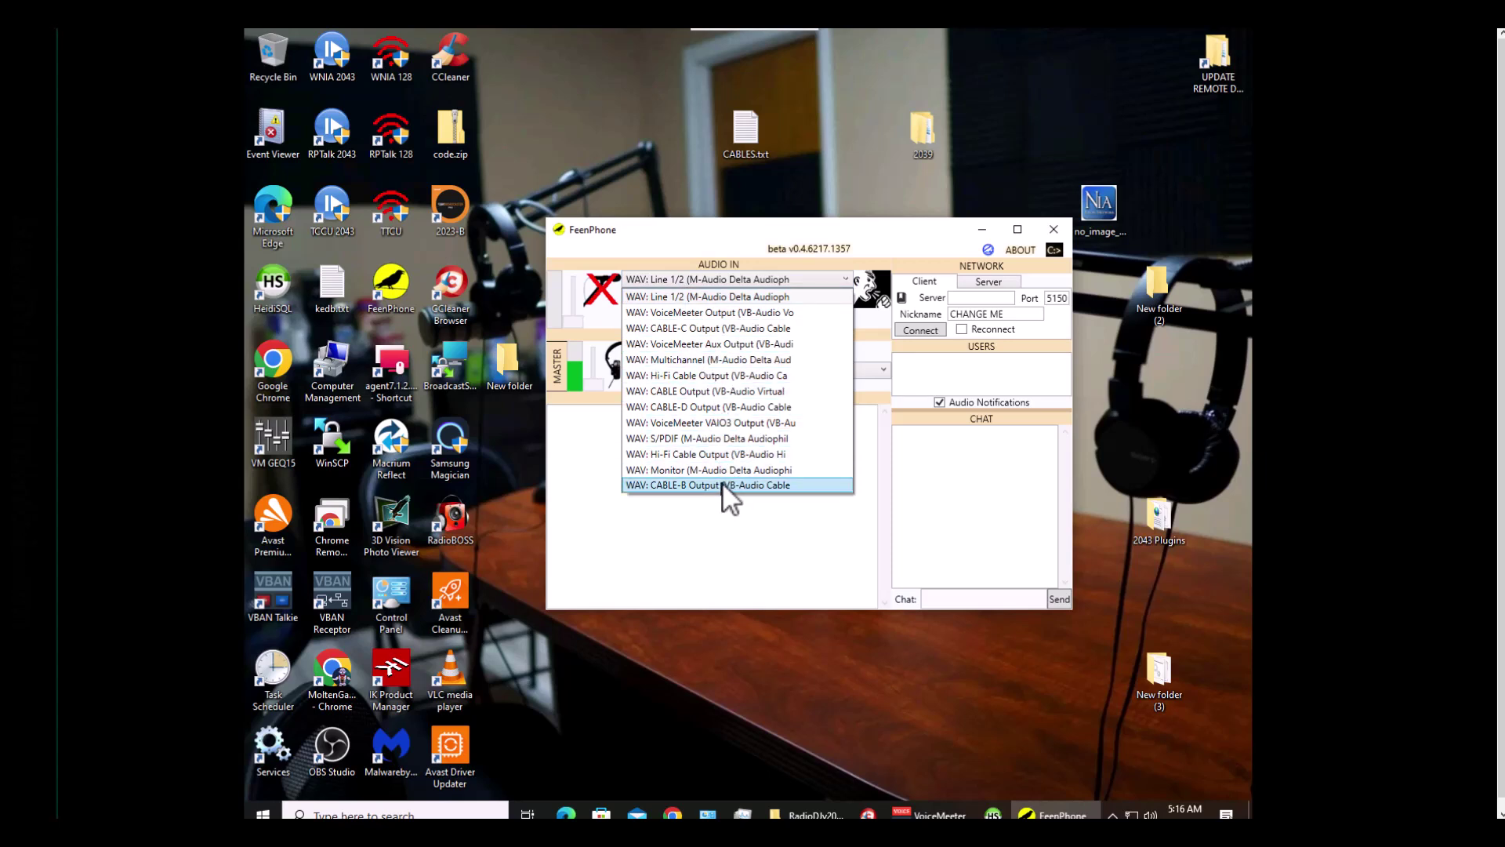
left_click(742, 421)
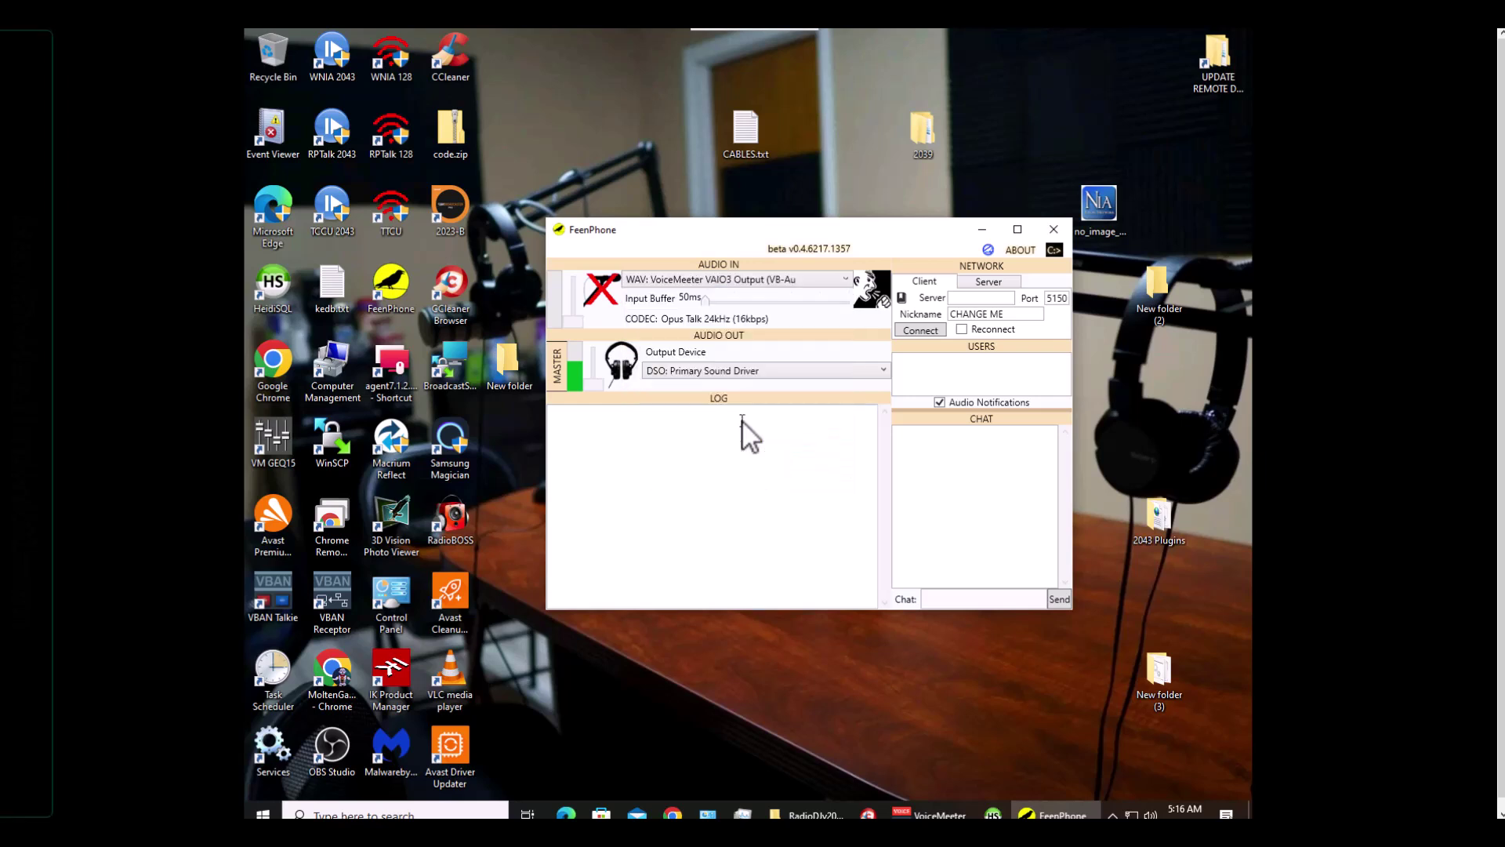
left_click(608, 297)
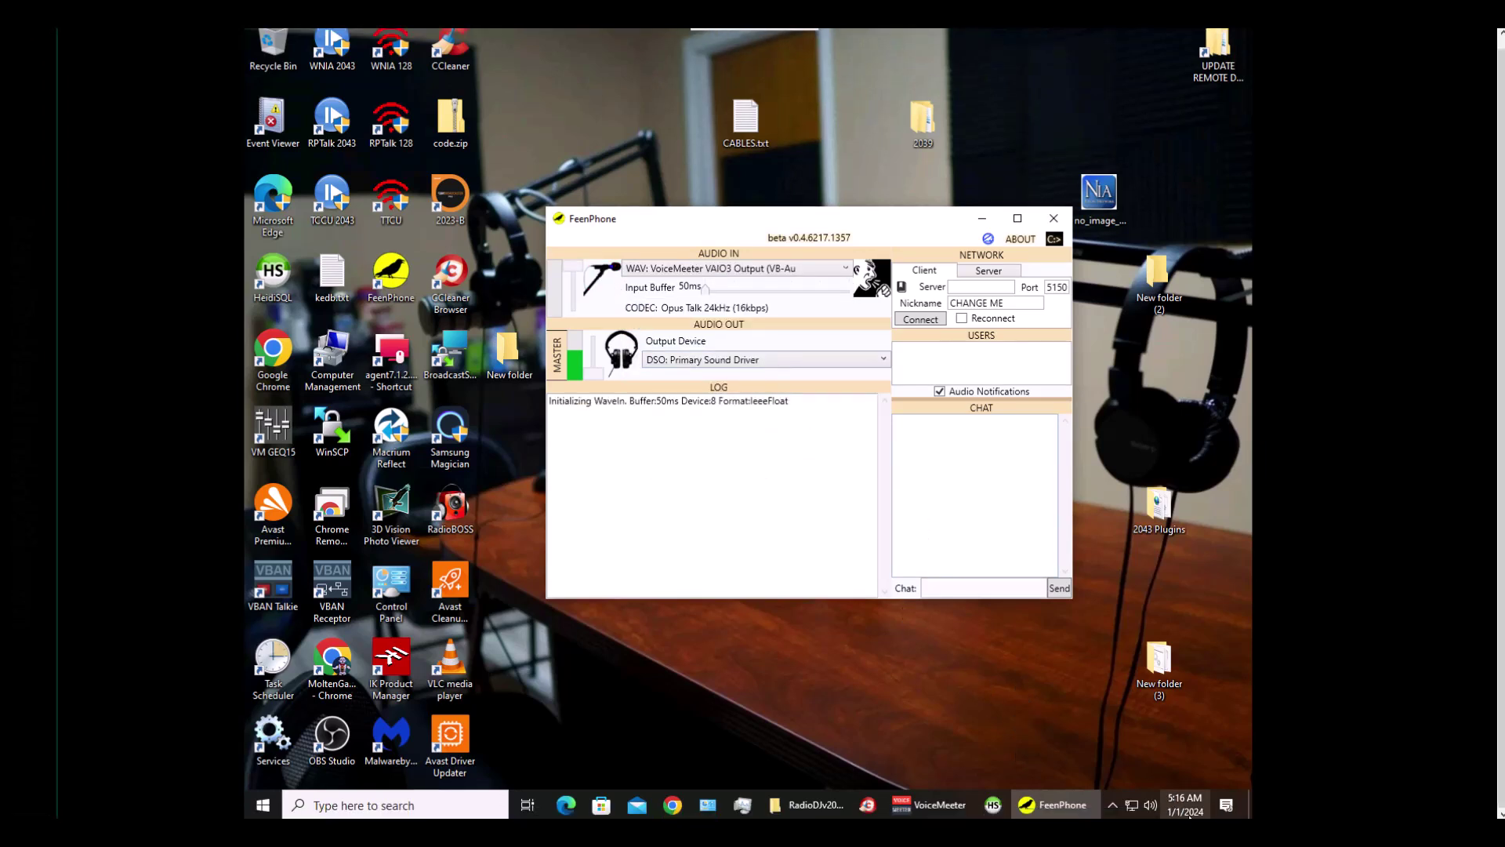
Open the Chill Hop Vibez RadioDJ instance, start playback of the first queued track and minimize the player
left_click(1112, 804)
left_click(1049, 773)
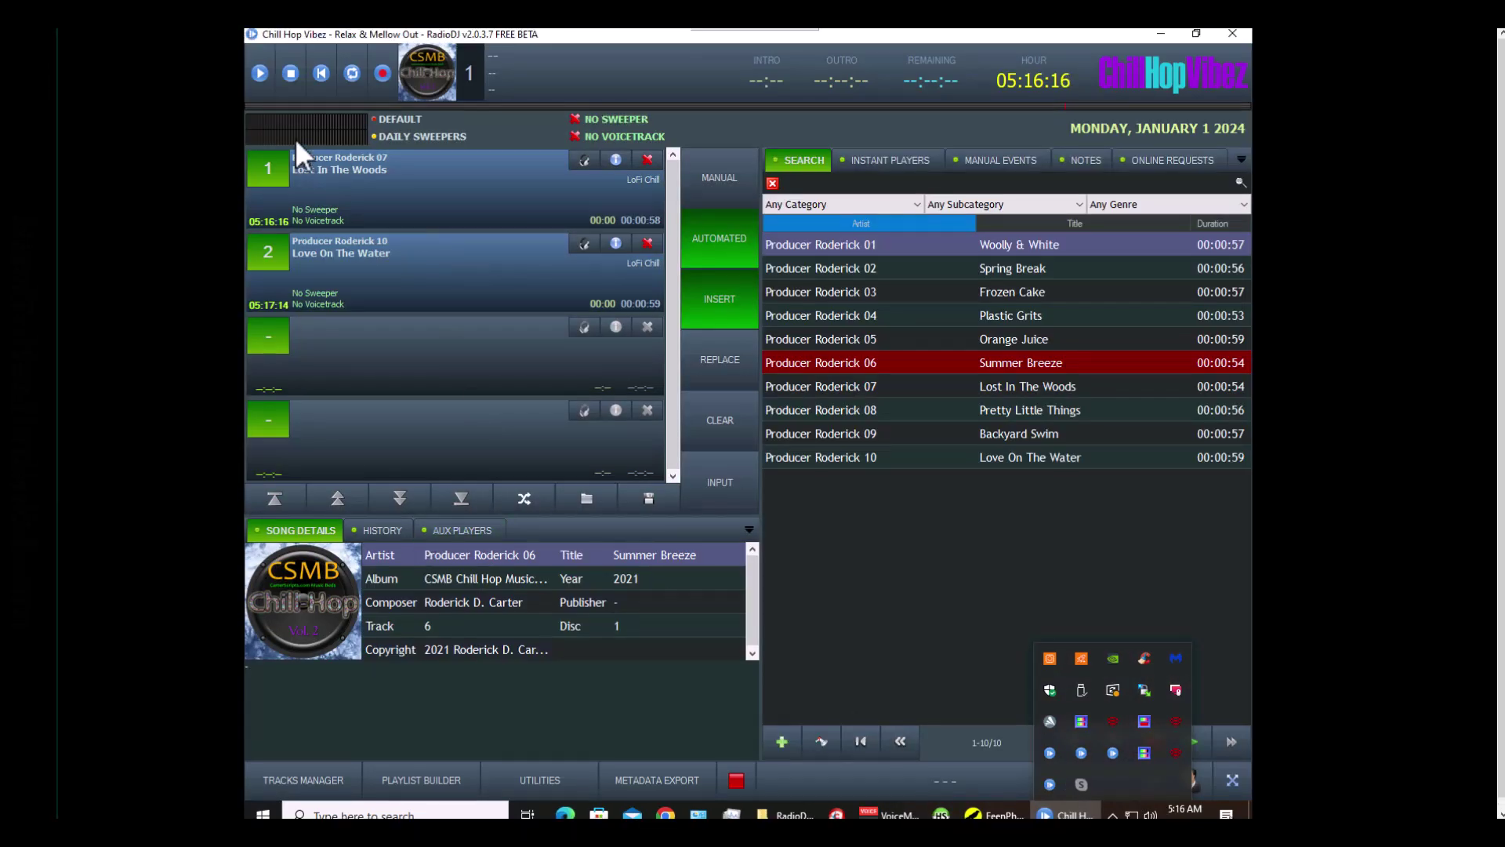
left_click(261, 76)
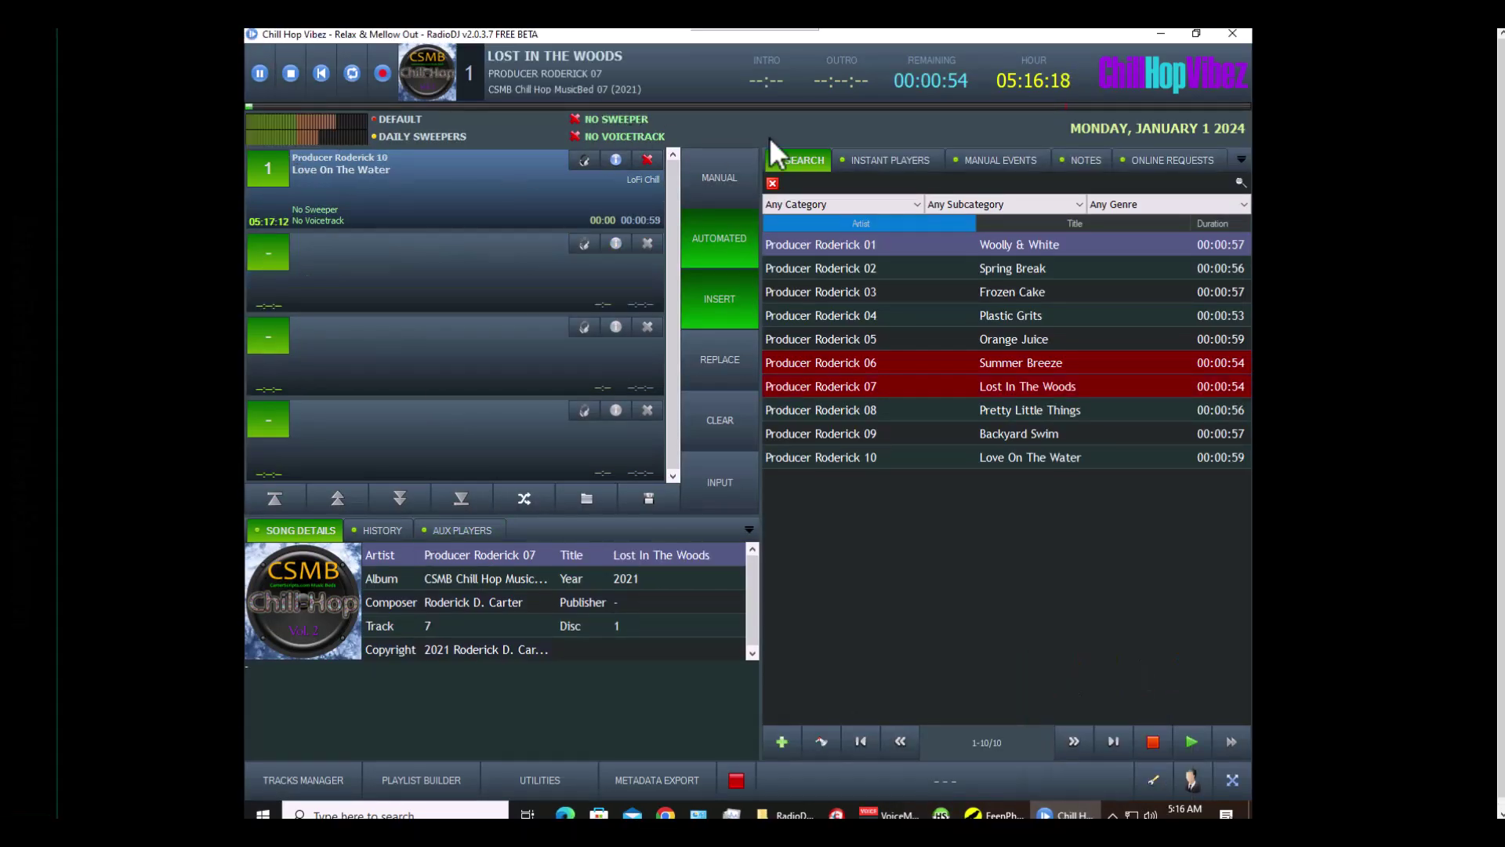
left_click(1160, 32)
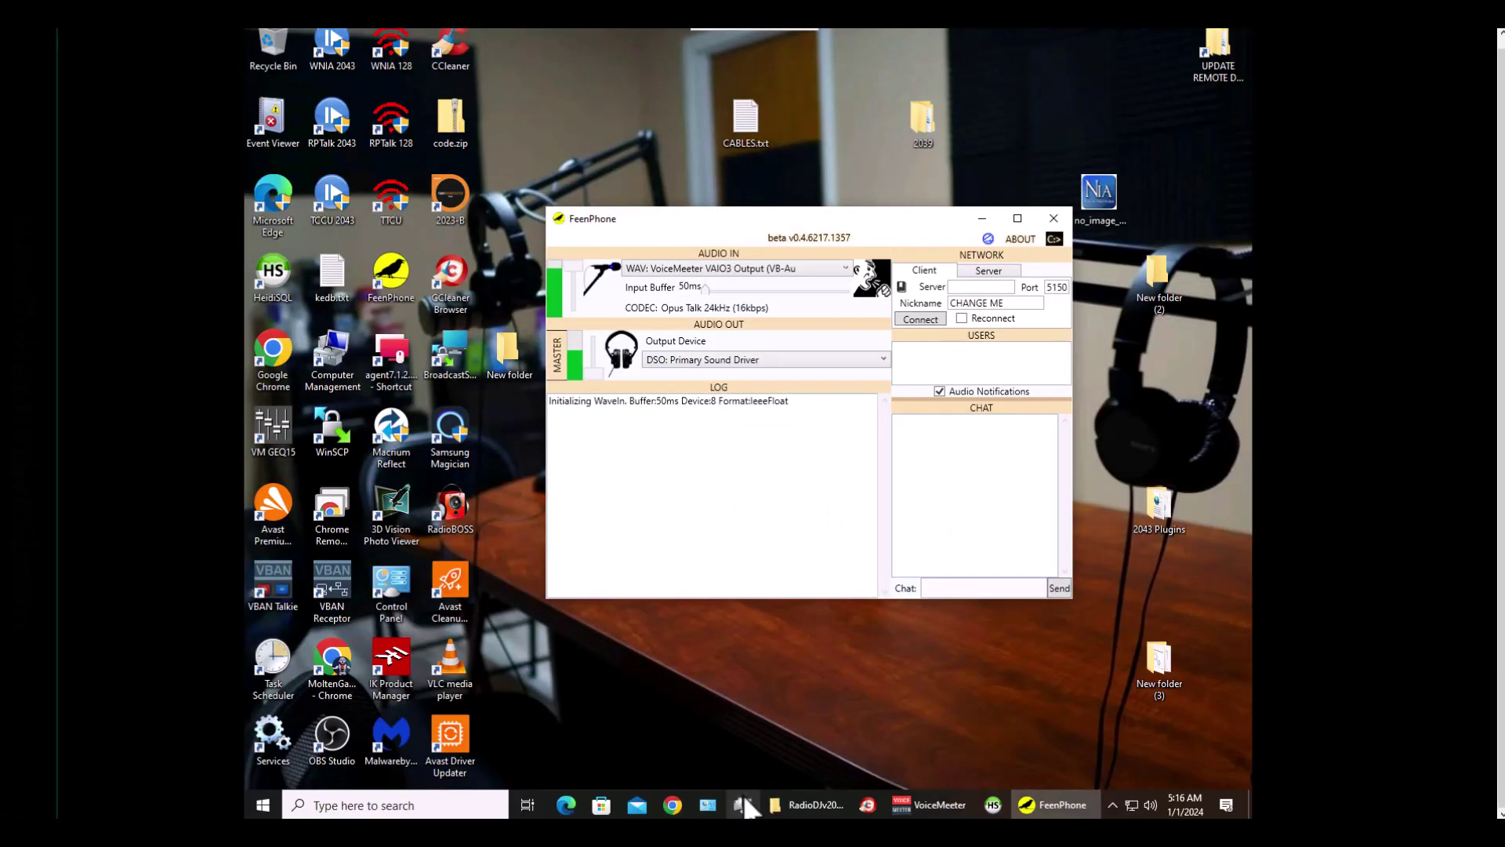
In the remote VoiceMeeter, switch off output A1 on the CHILLHOP strip while keeping bus B3 on, and minimize the mixer
left_click(931, 805)
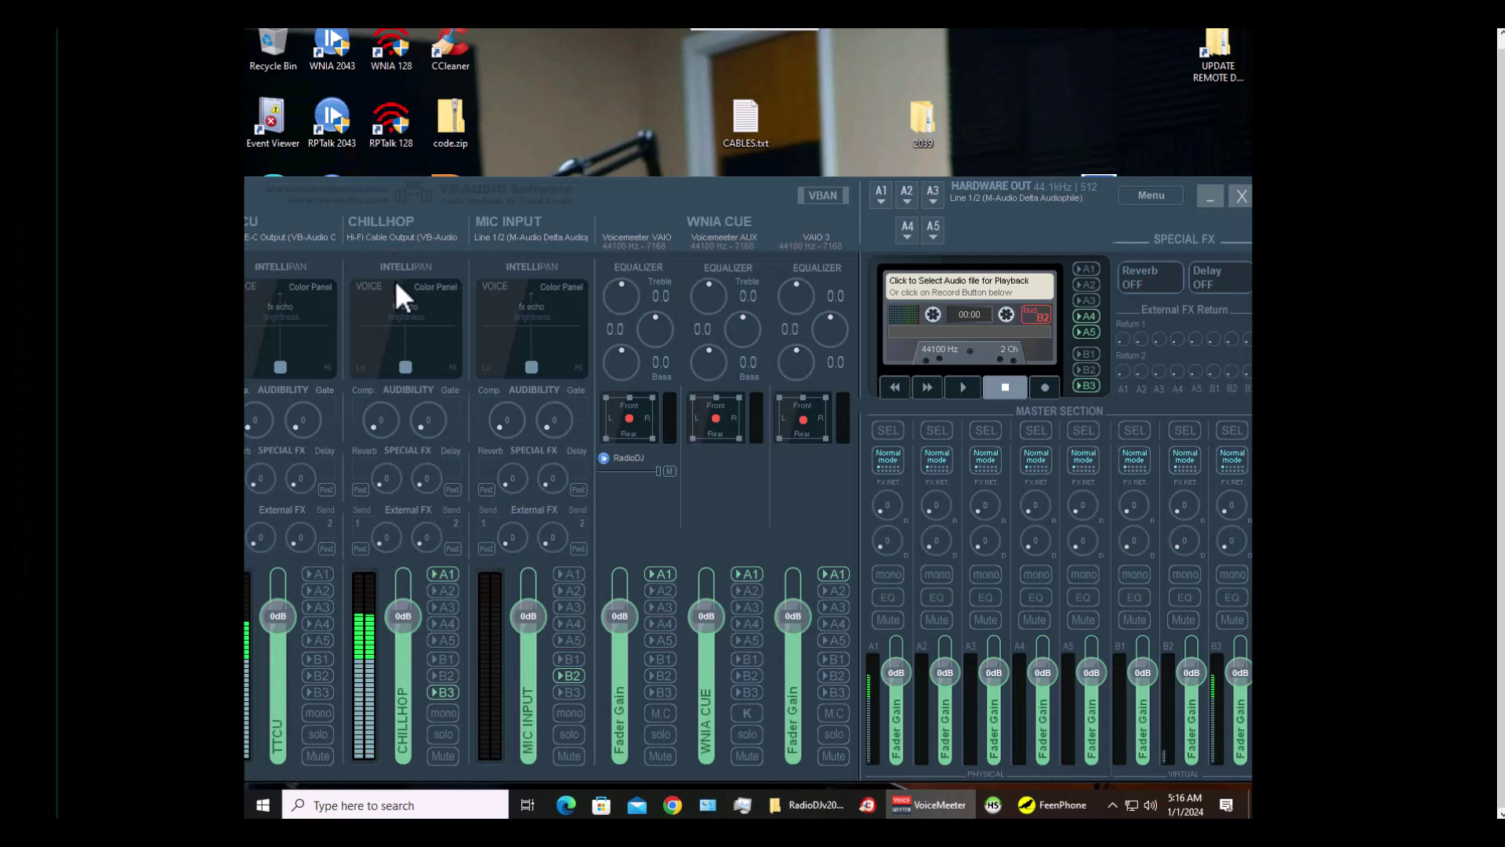
left_click(444, 574)
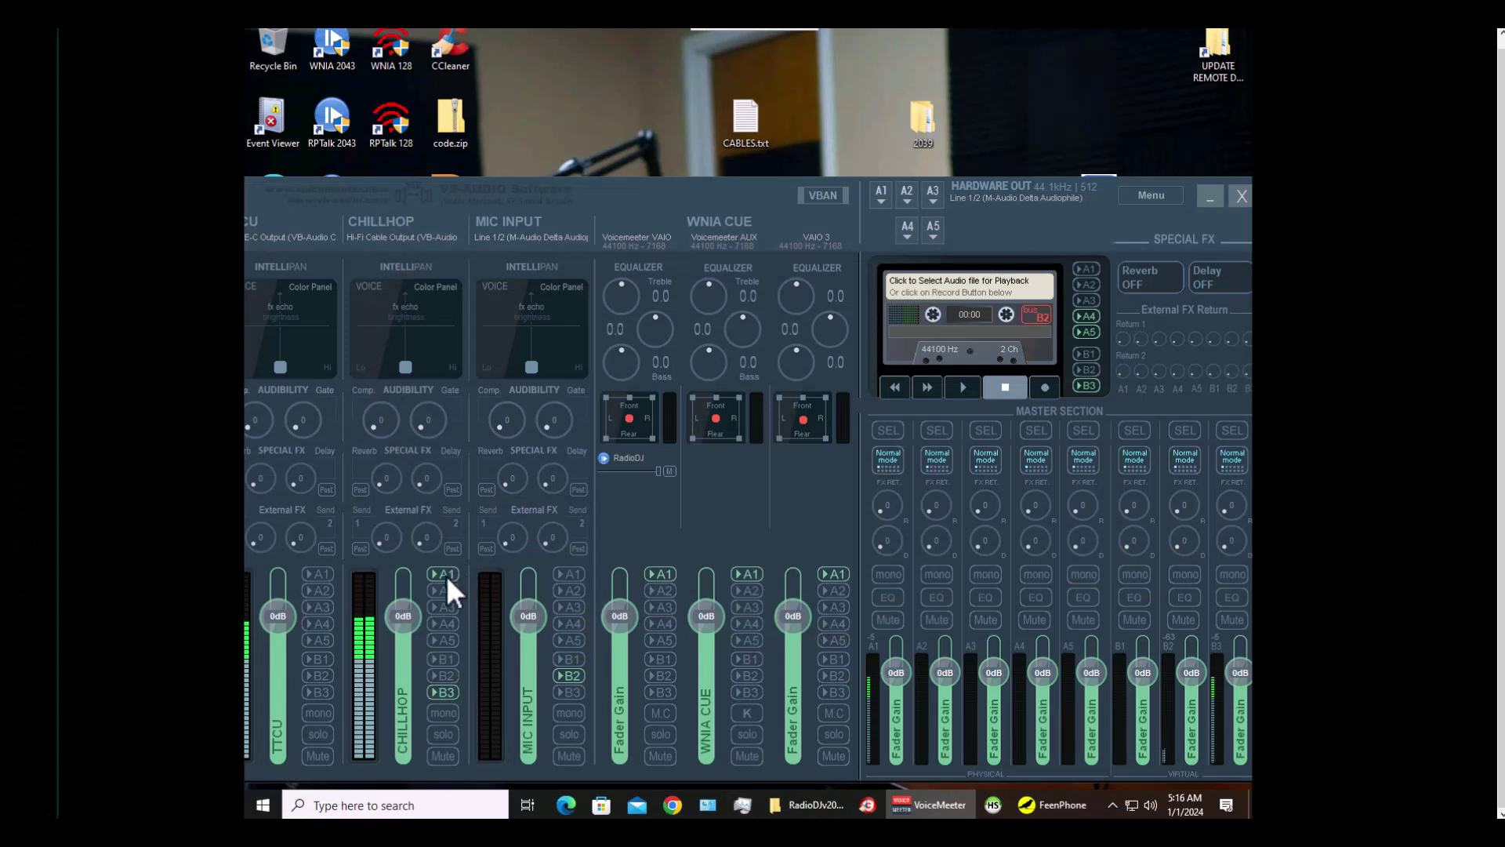
left_click(444, 693)
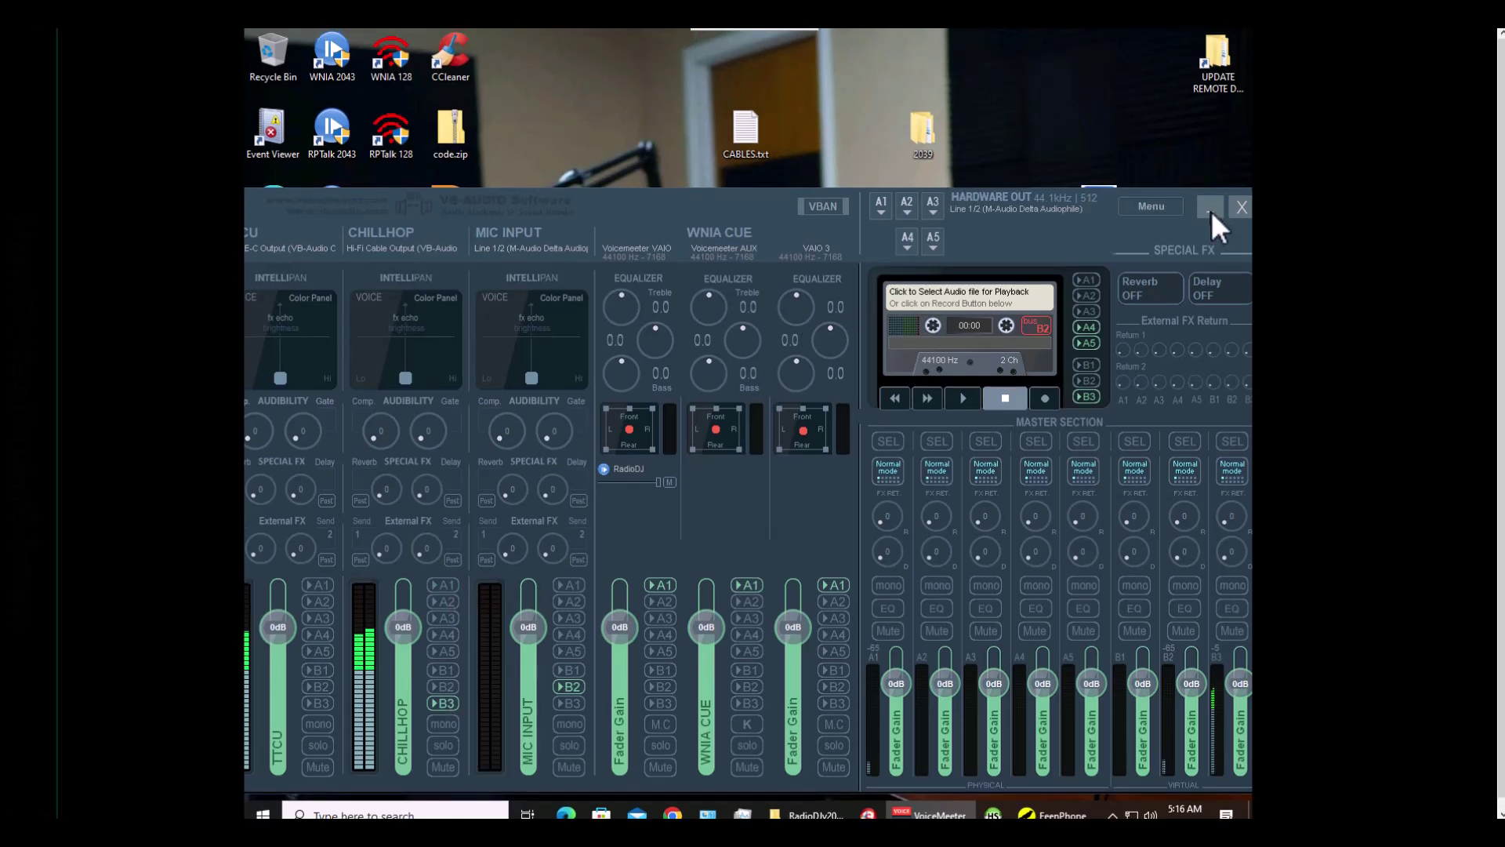
left_click(1208, 210)
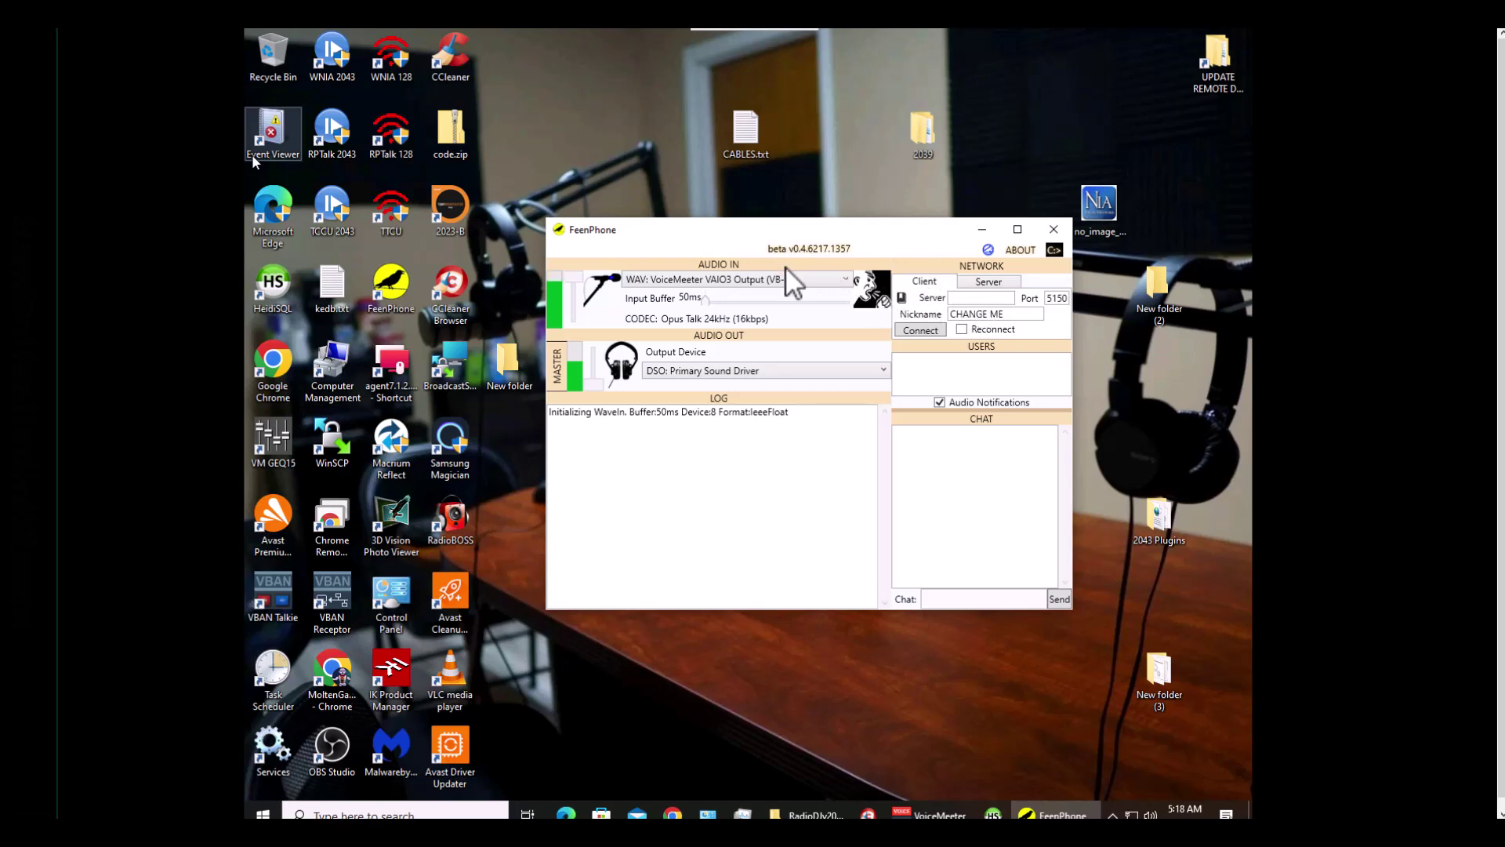
Look at FeenPhone's server network settings and return to the client settings
left_click(989, 282)
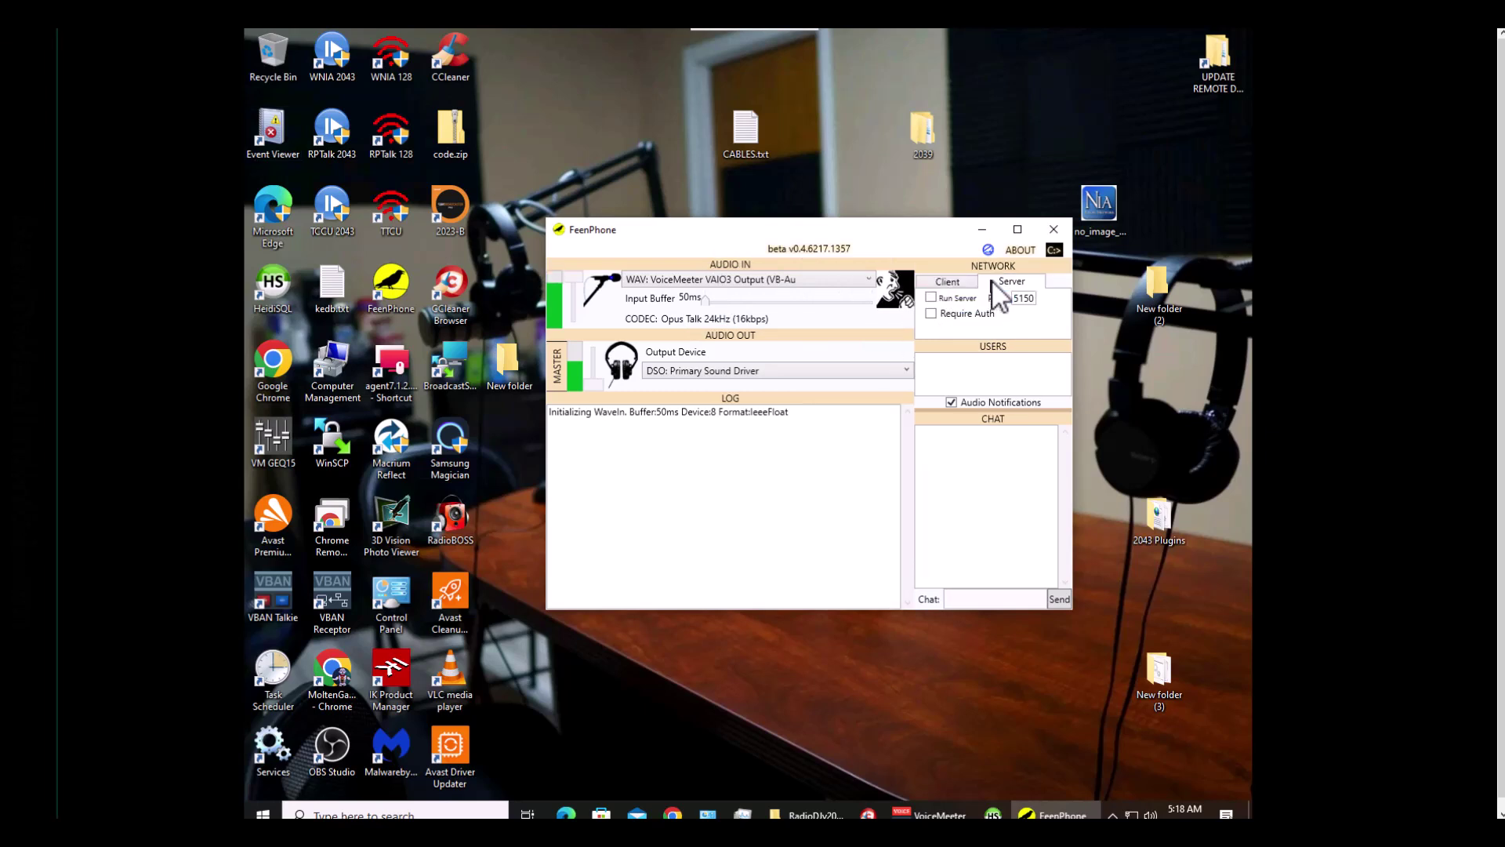
left_click(957, 285)
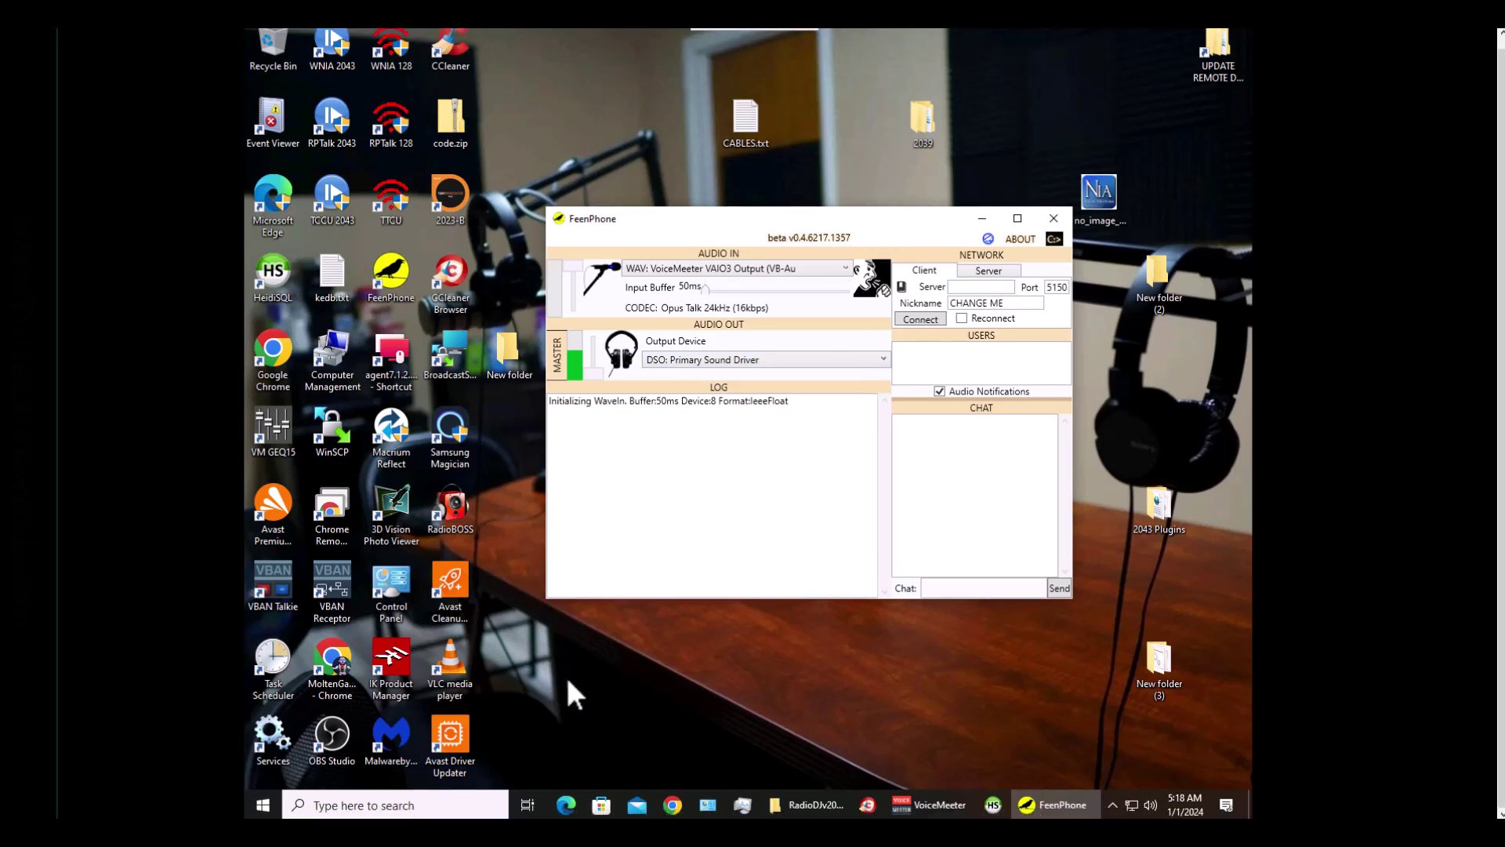
Look up the remote computer's IP address by running ipconfig in a command prompt, and close the console
right_click(264, 813)
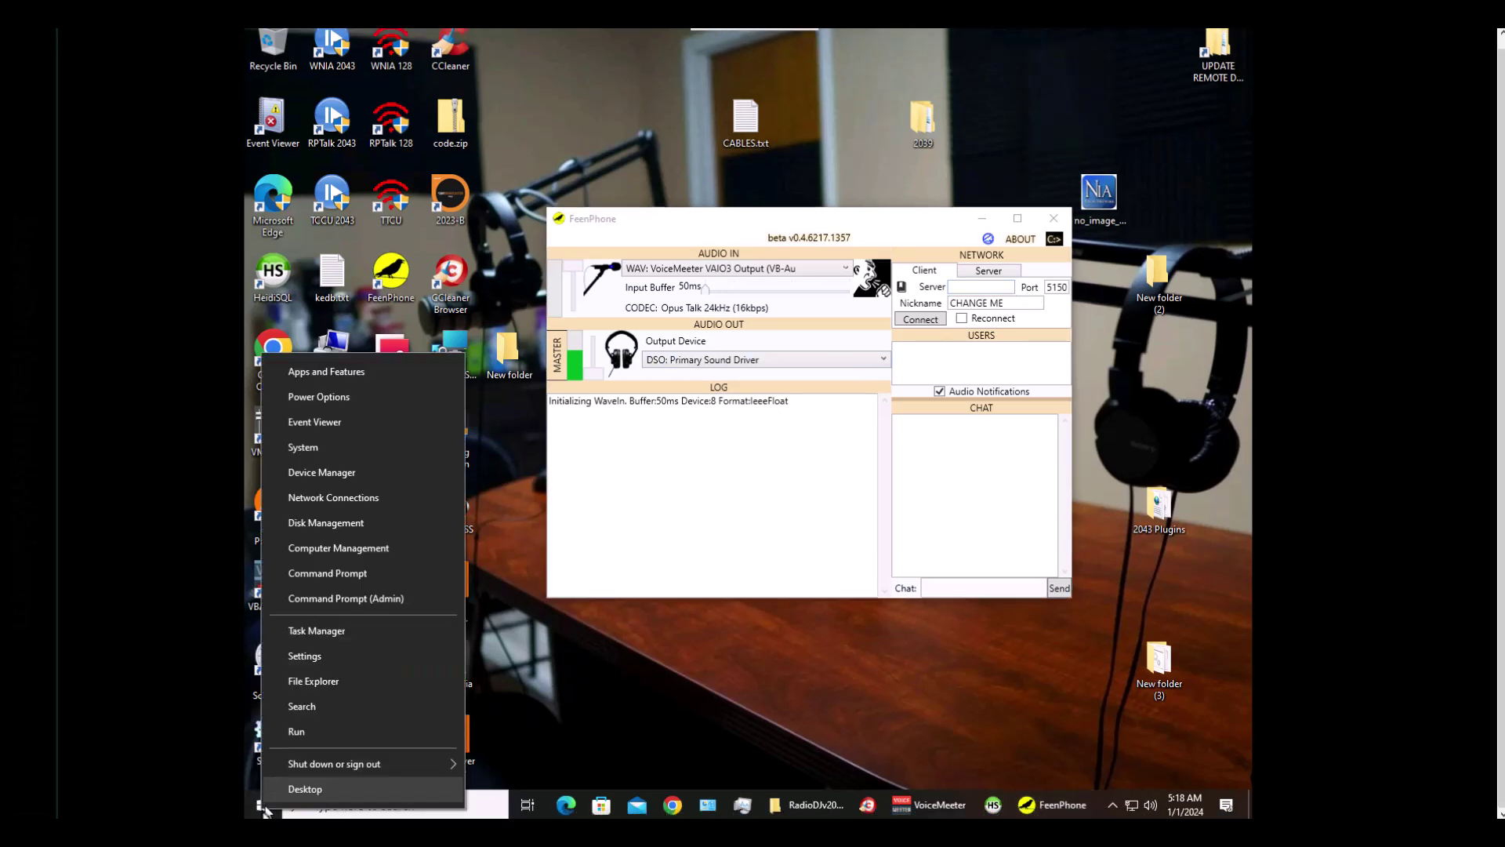
left_click(293, 729)
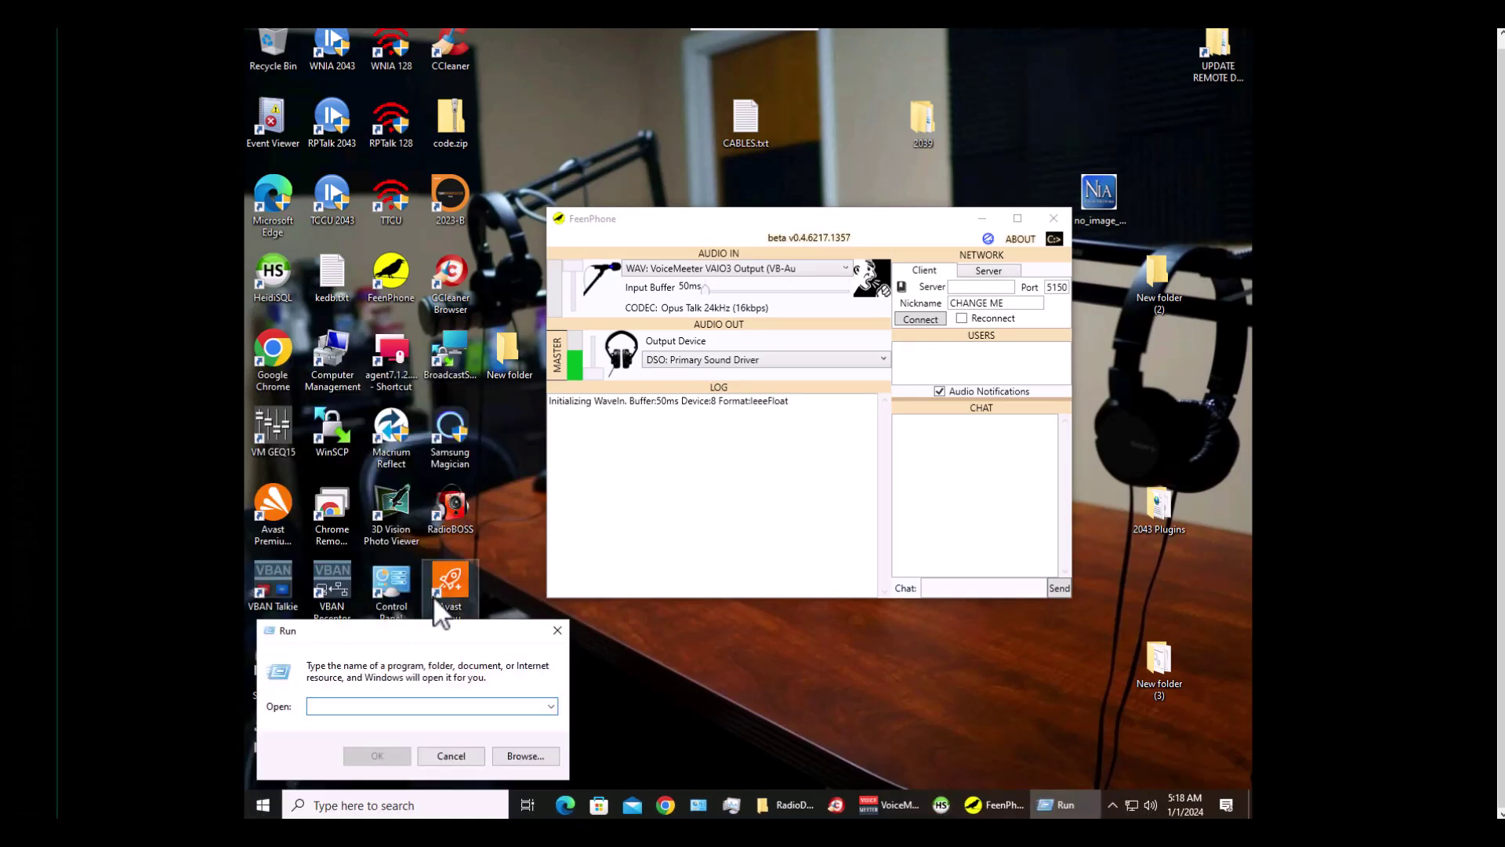
type("cmd")
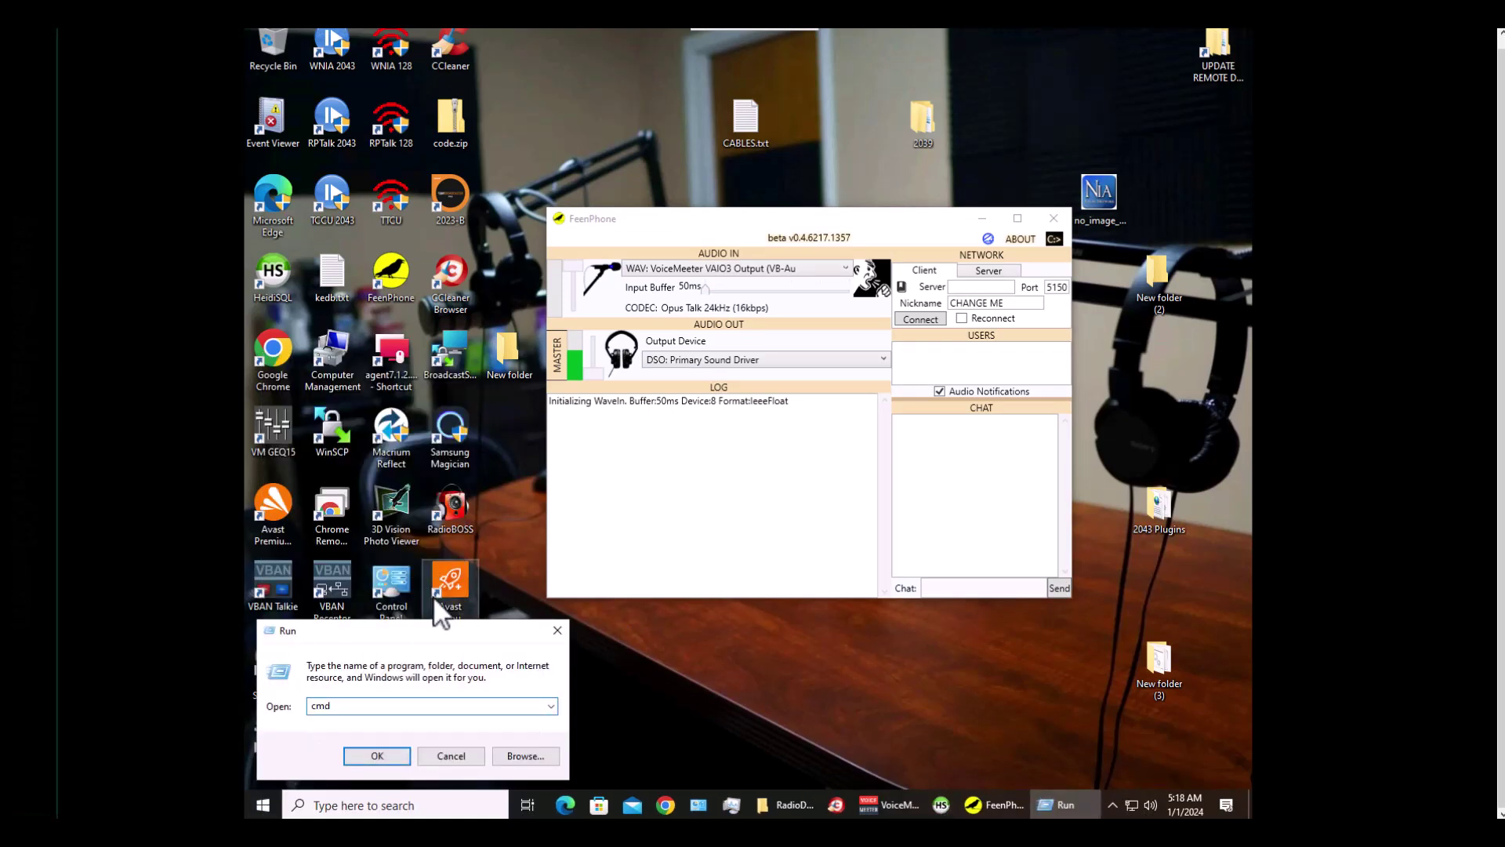
left_click(396, 757)
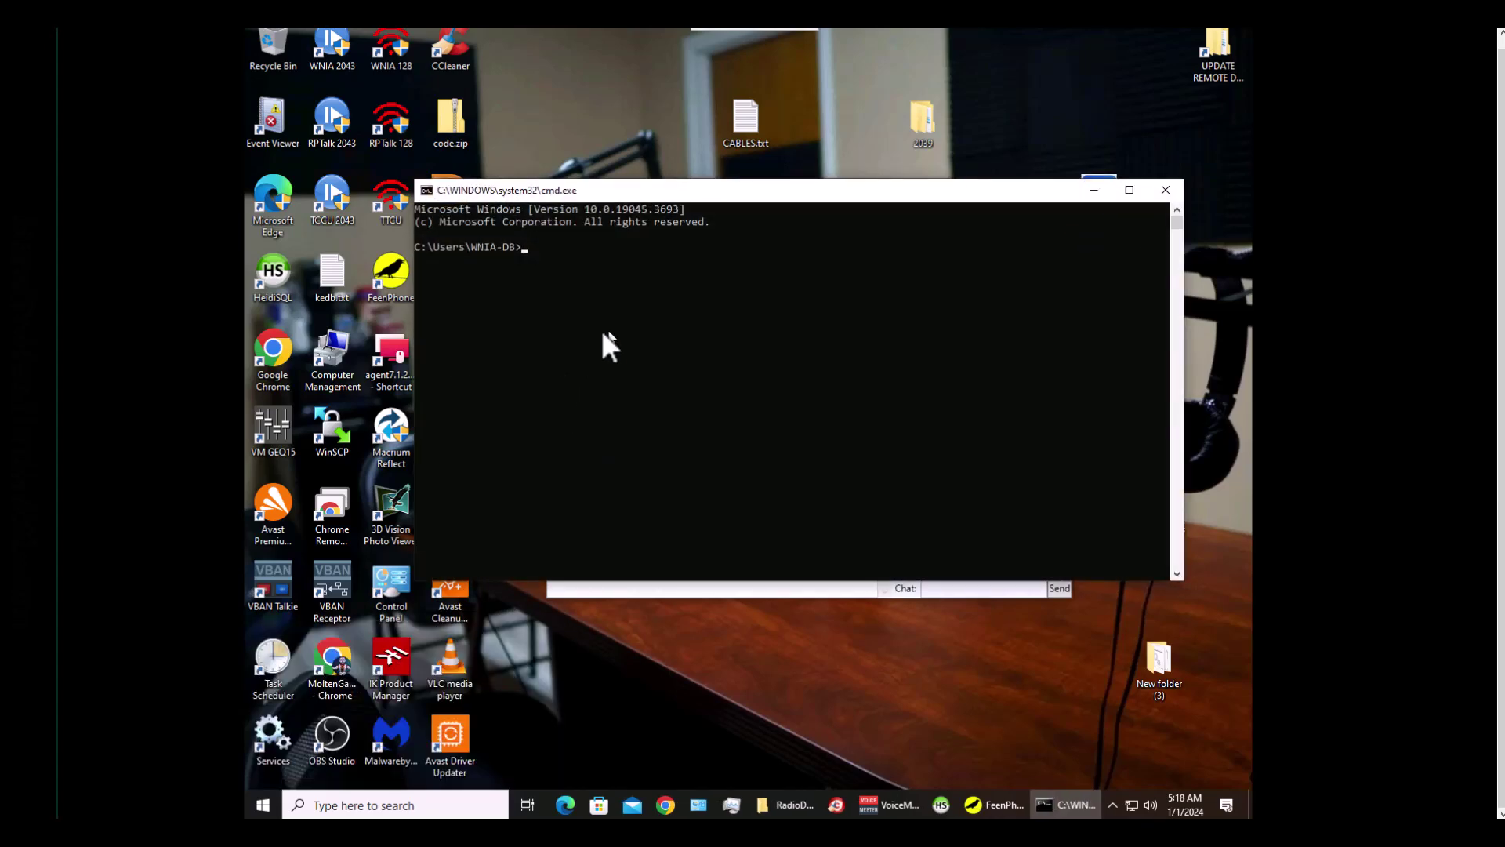
type("ipconfig")
key("Return")
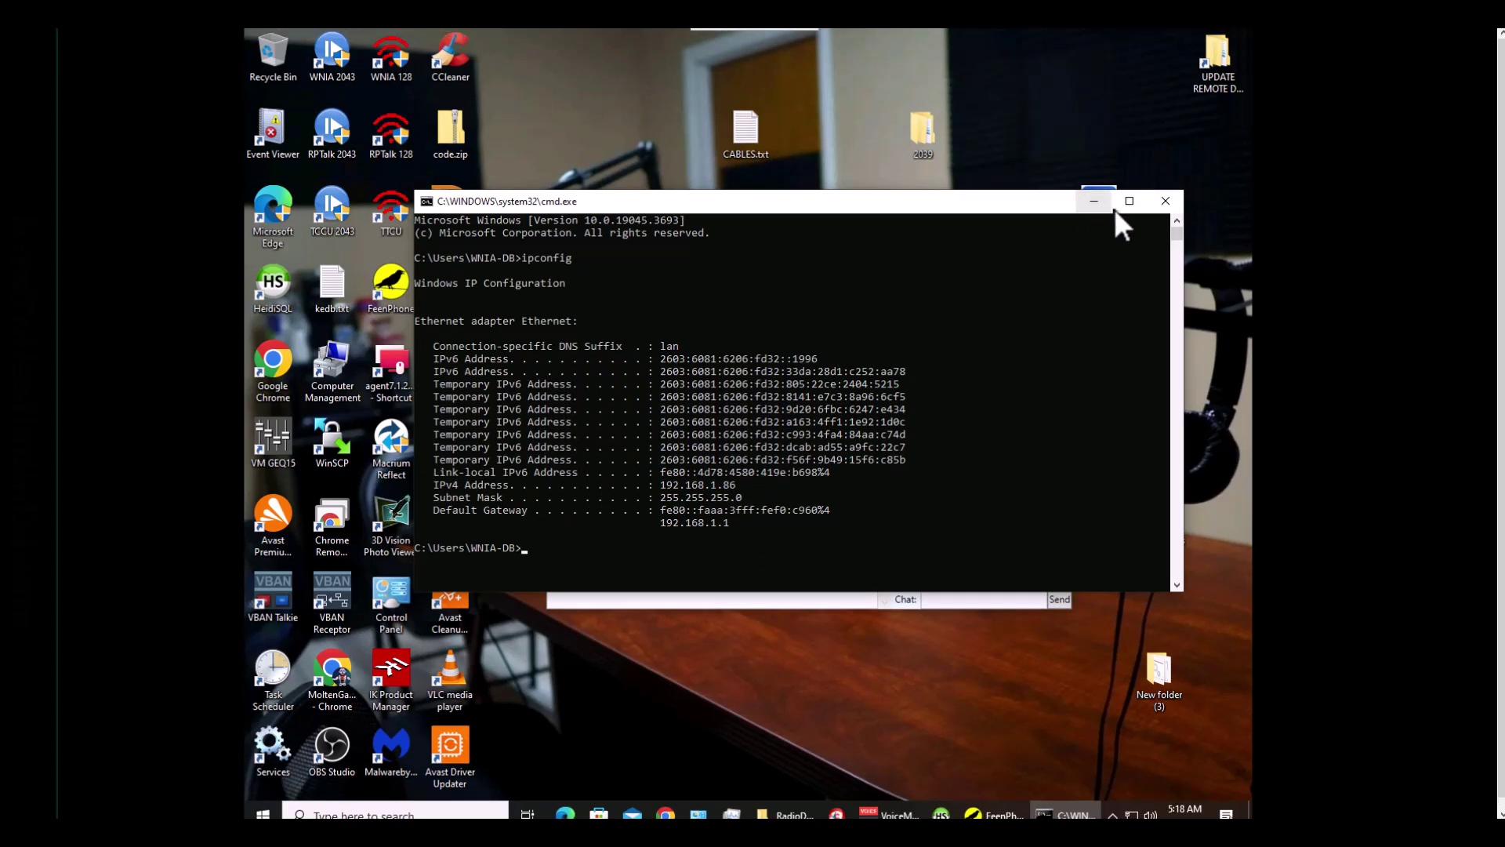
left_click(1164, 201)
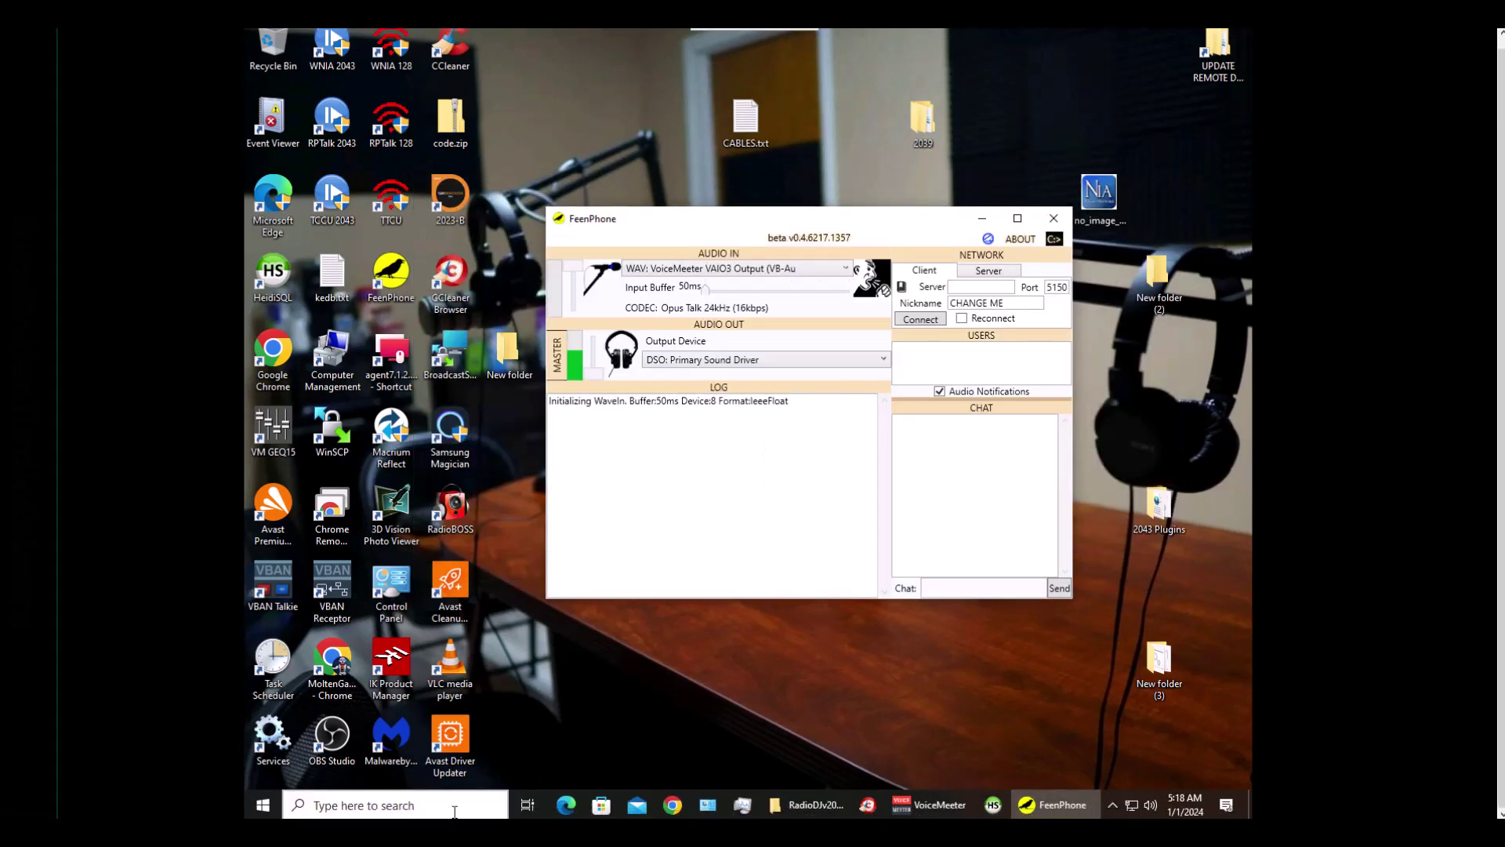
Look up the local computer's IPv4 address by running ipconfig in a local command prompt, and close the console
right_click(17, 815)
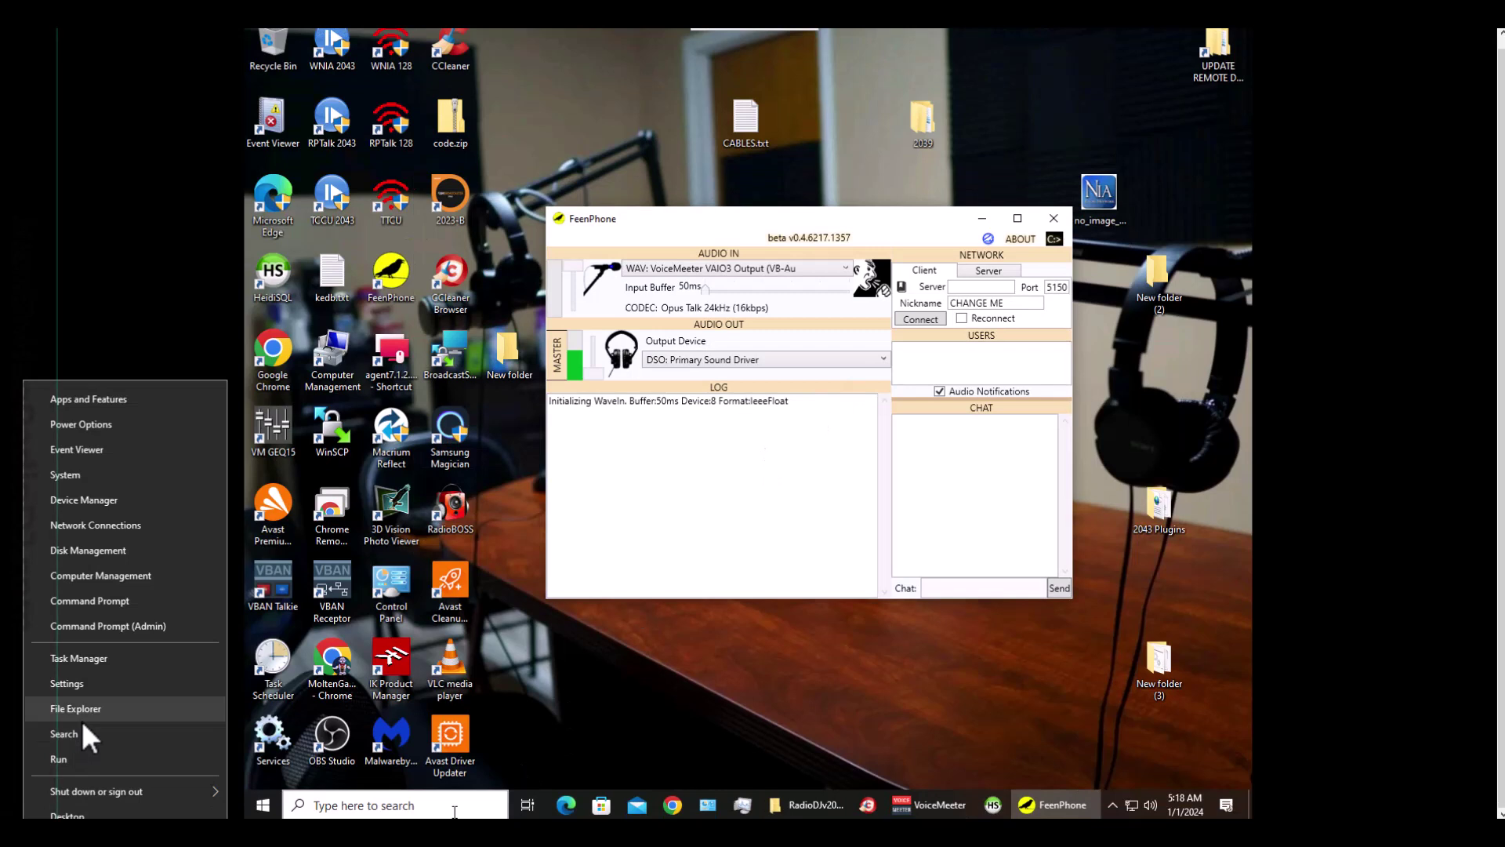
left_click(55, 759)
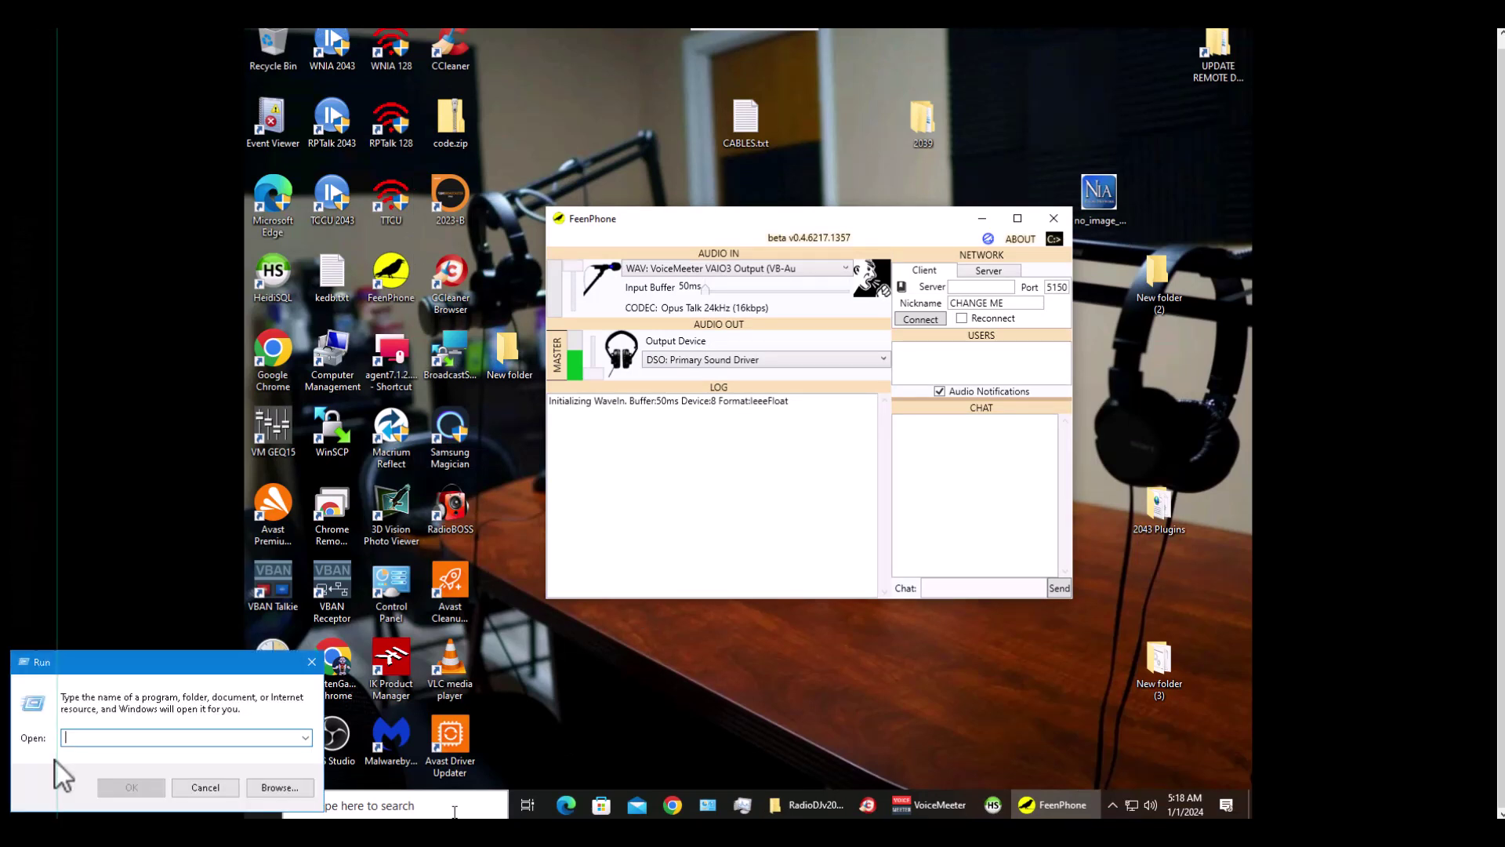
type("cmd")
key("Return")
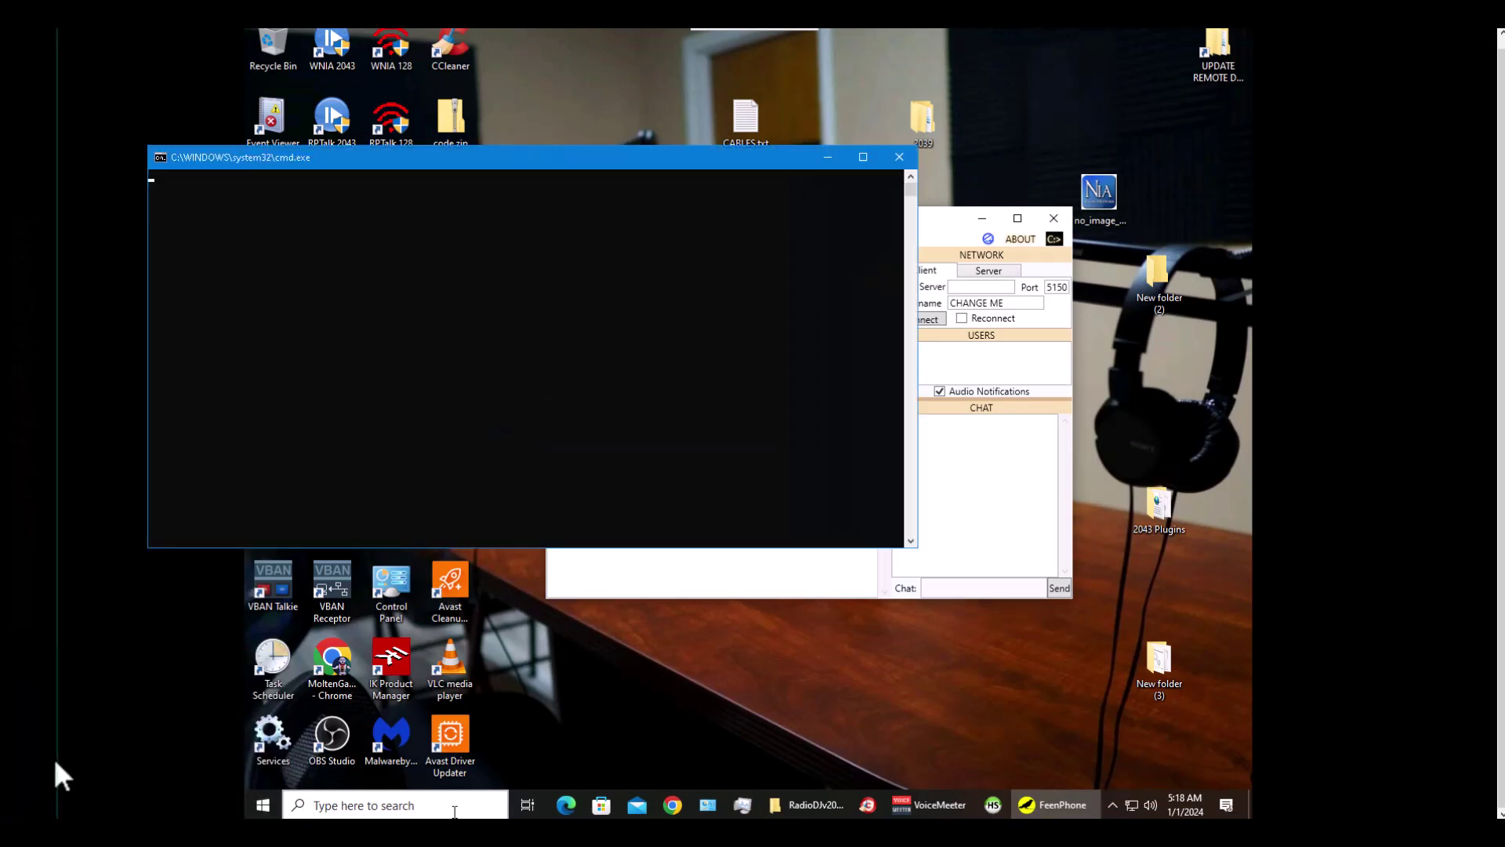
type("ipconfig")
key("Return")
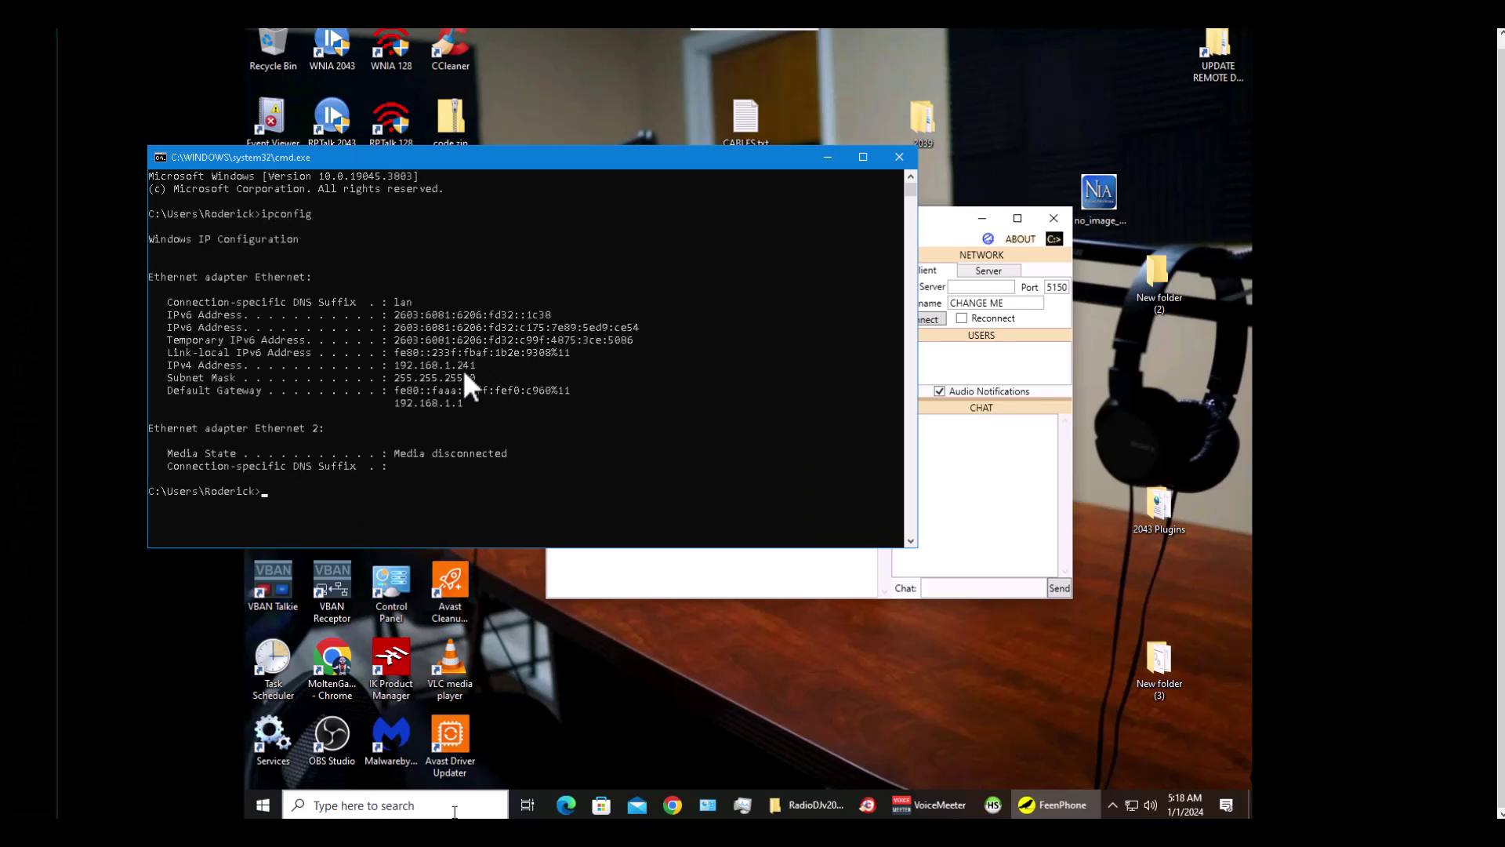
left_click(906, 158)
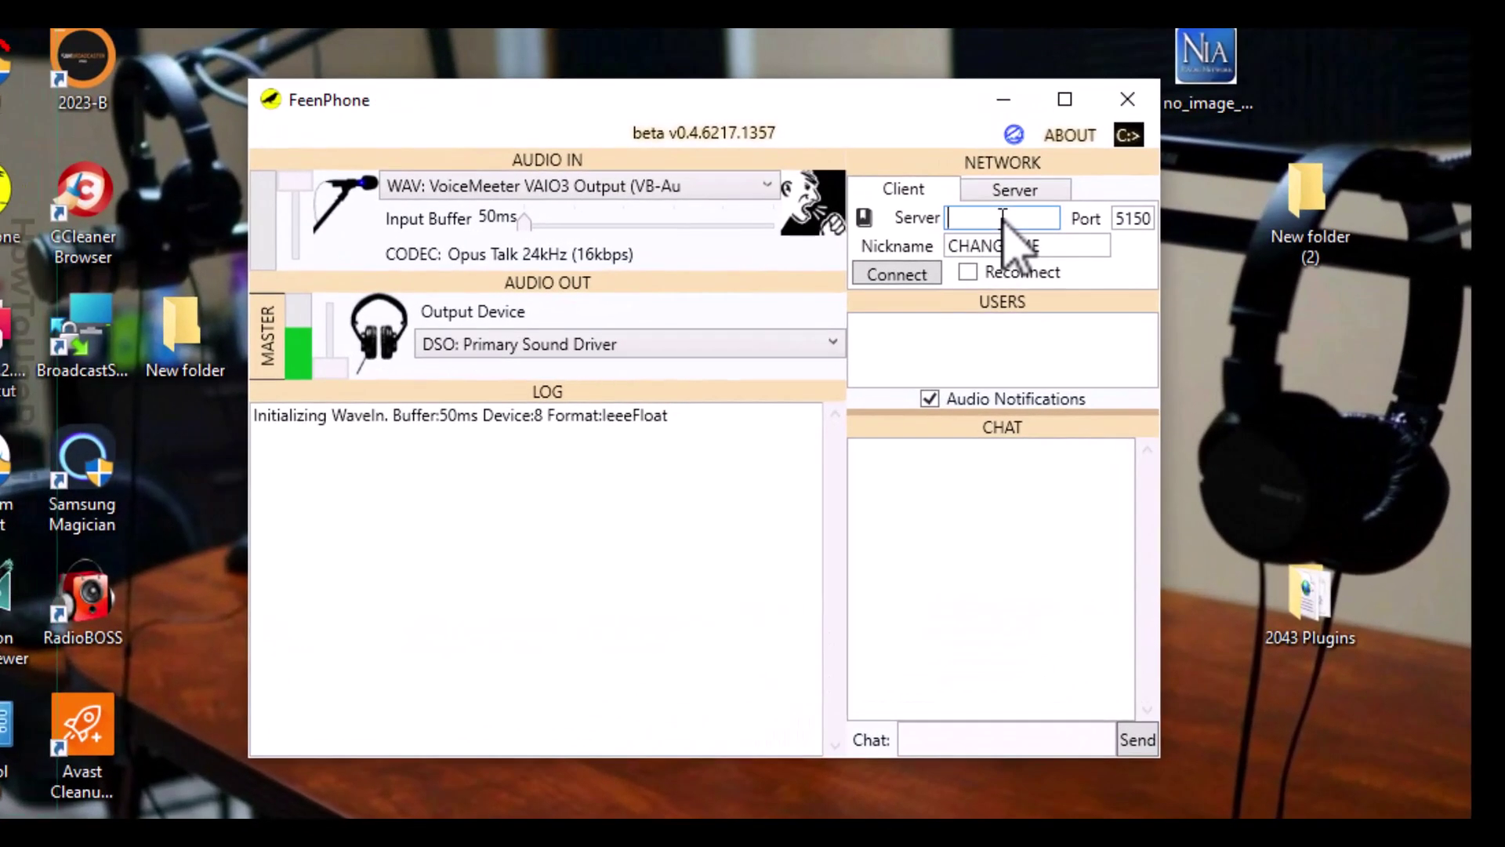
Set the remote FeenPhone client's server to 192.168.1.241, enable Reconnect, set the nickname to ChillHopVibez and connect
type("192.168.1.241")
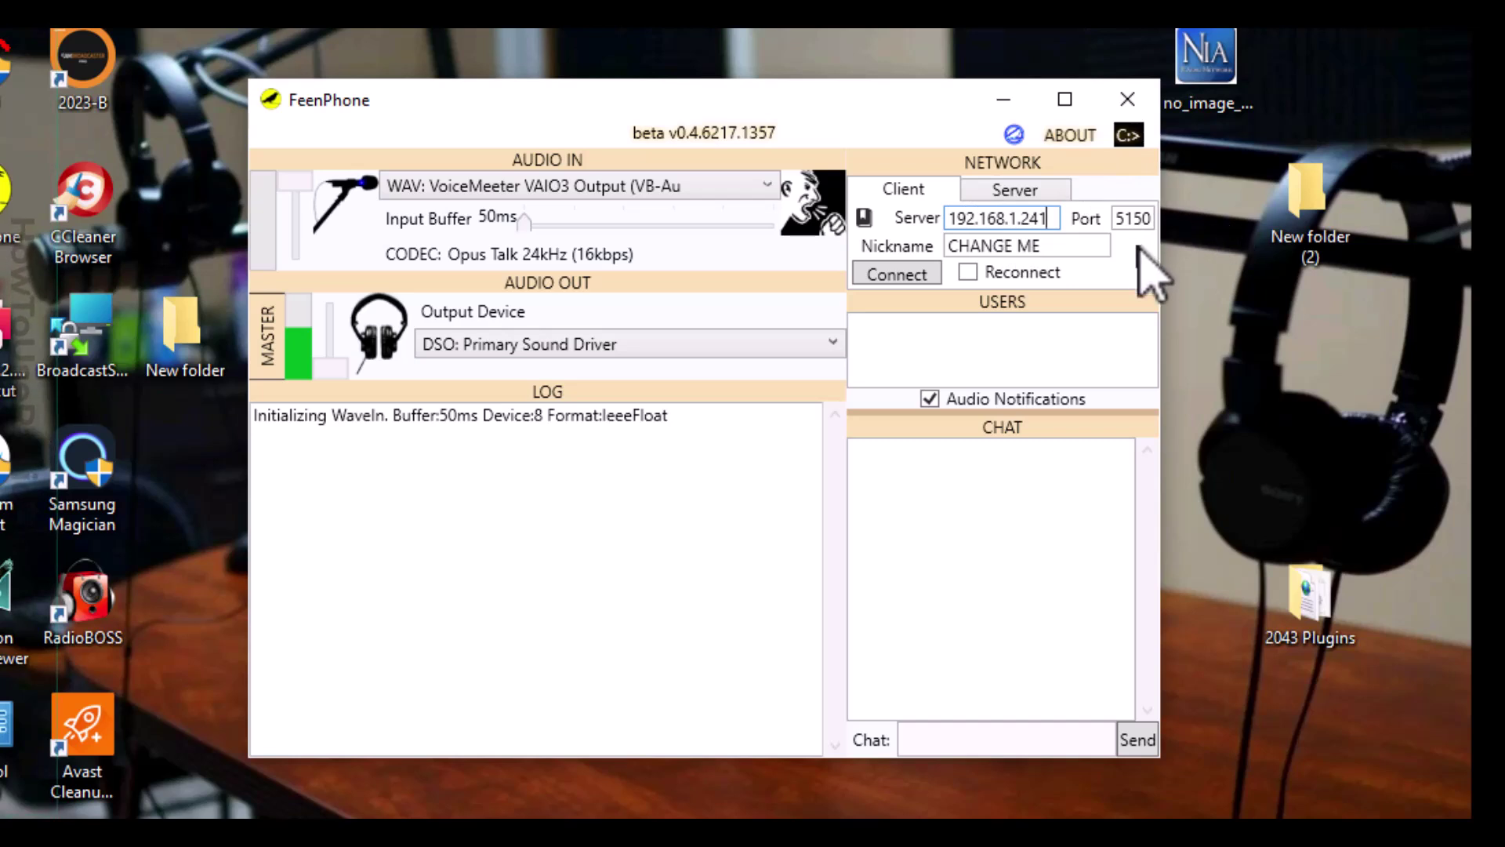
left_click(972, 272)
left_click_drag(1054, 248, 871, 257)
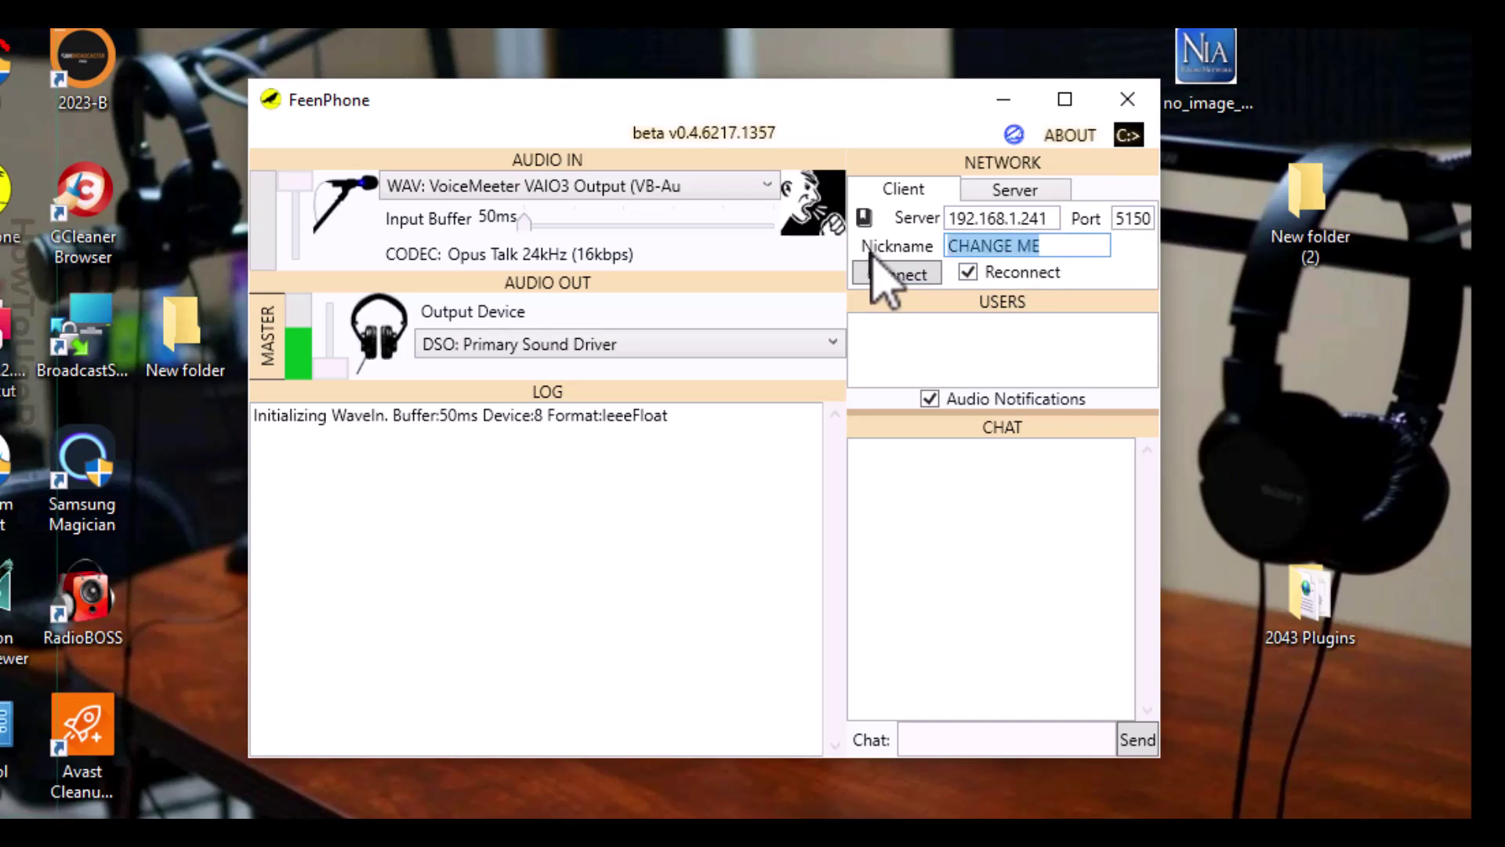
type("ChillHop")
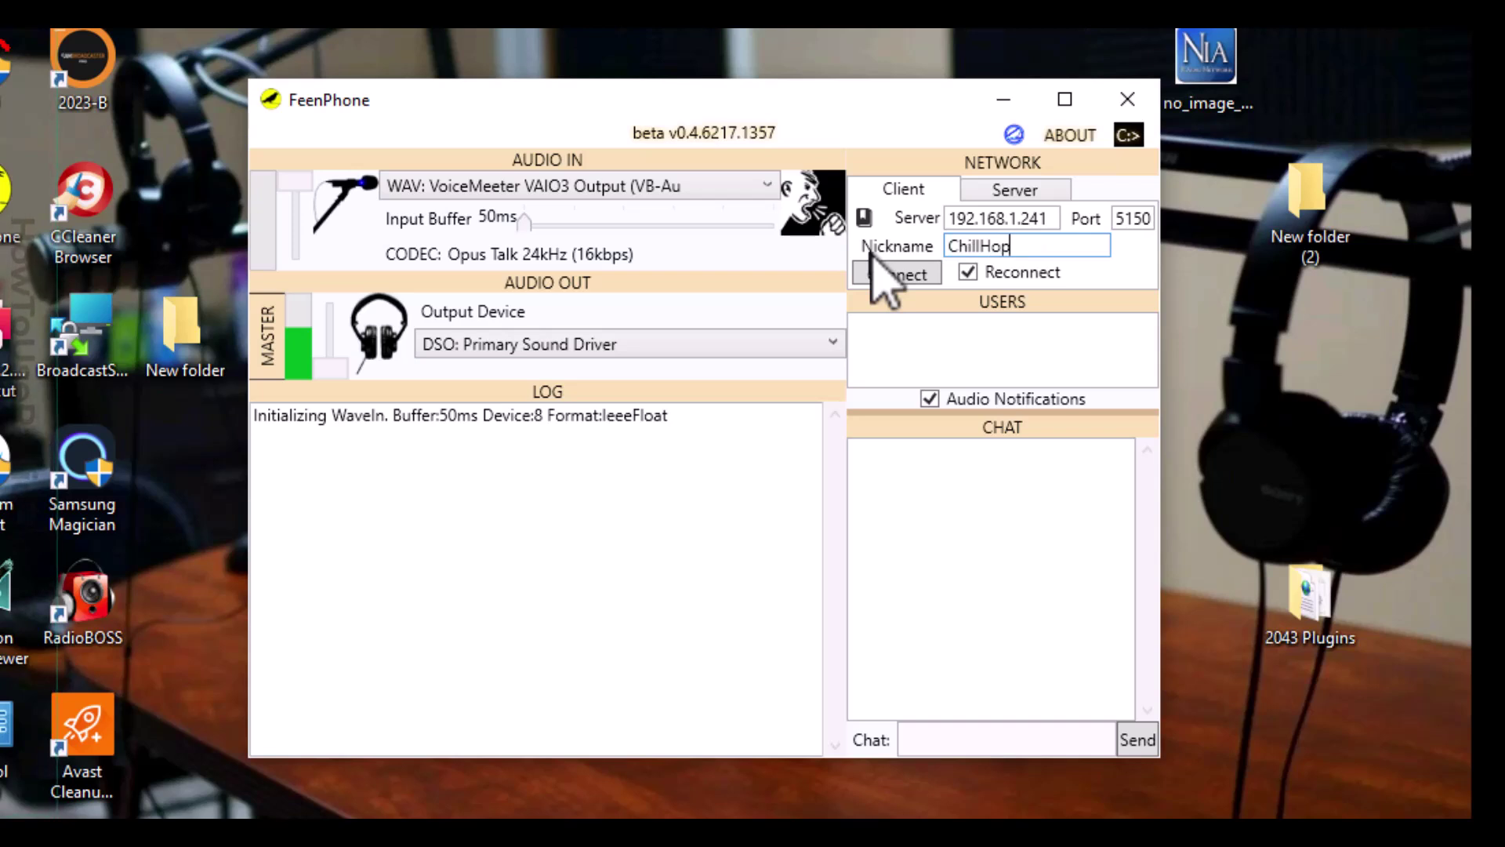
type("ez")
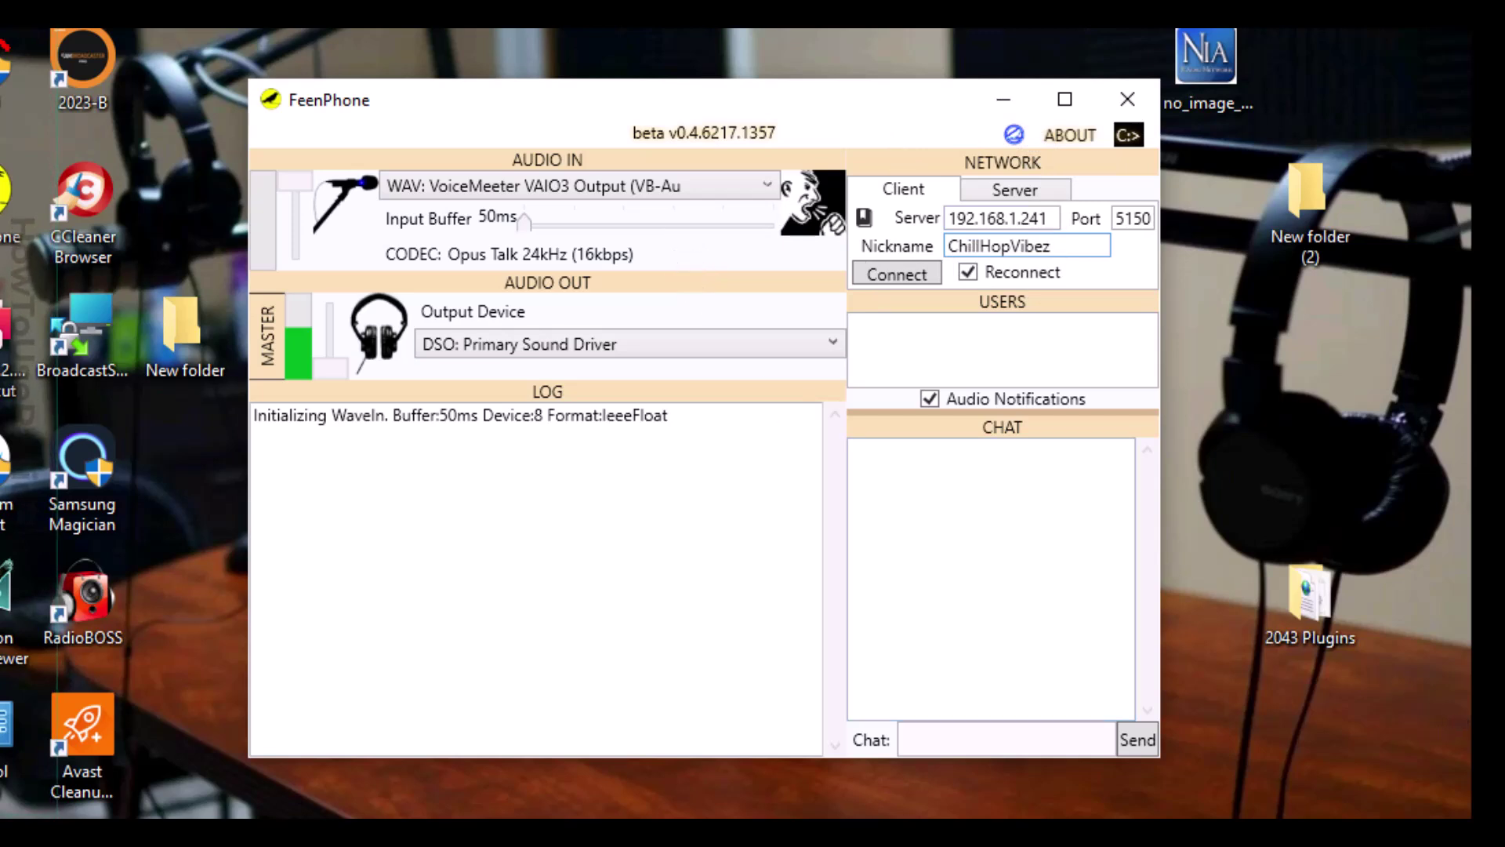
left_click(900, 274)
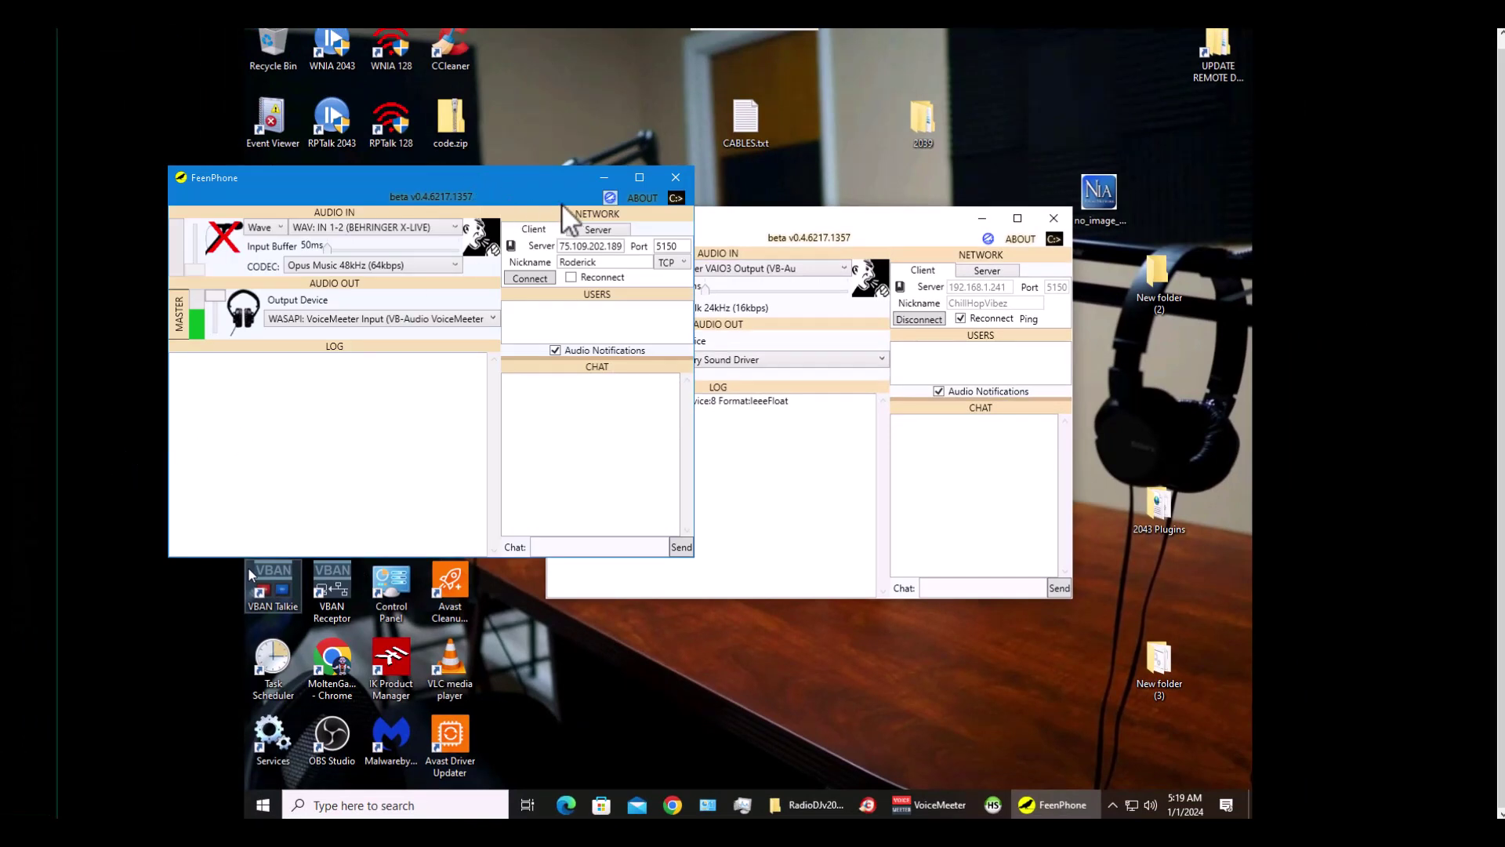
Start the server in the local FeenPhone and move its window slightly down beside the remote client
left_click(615, 232)
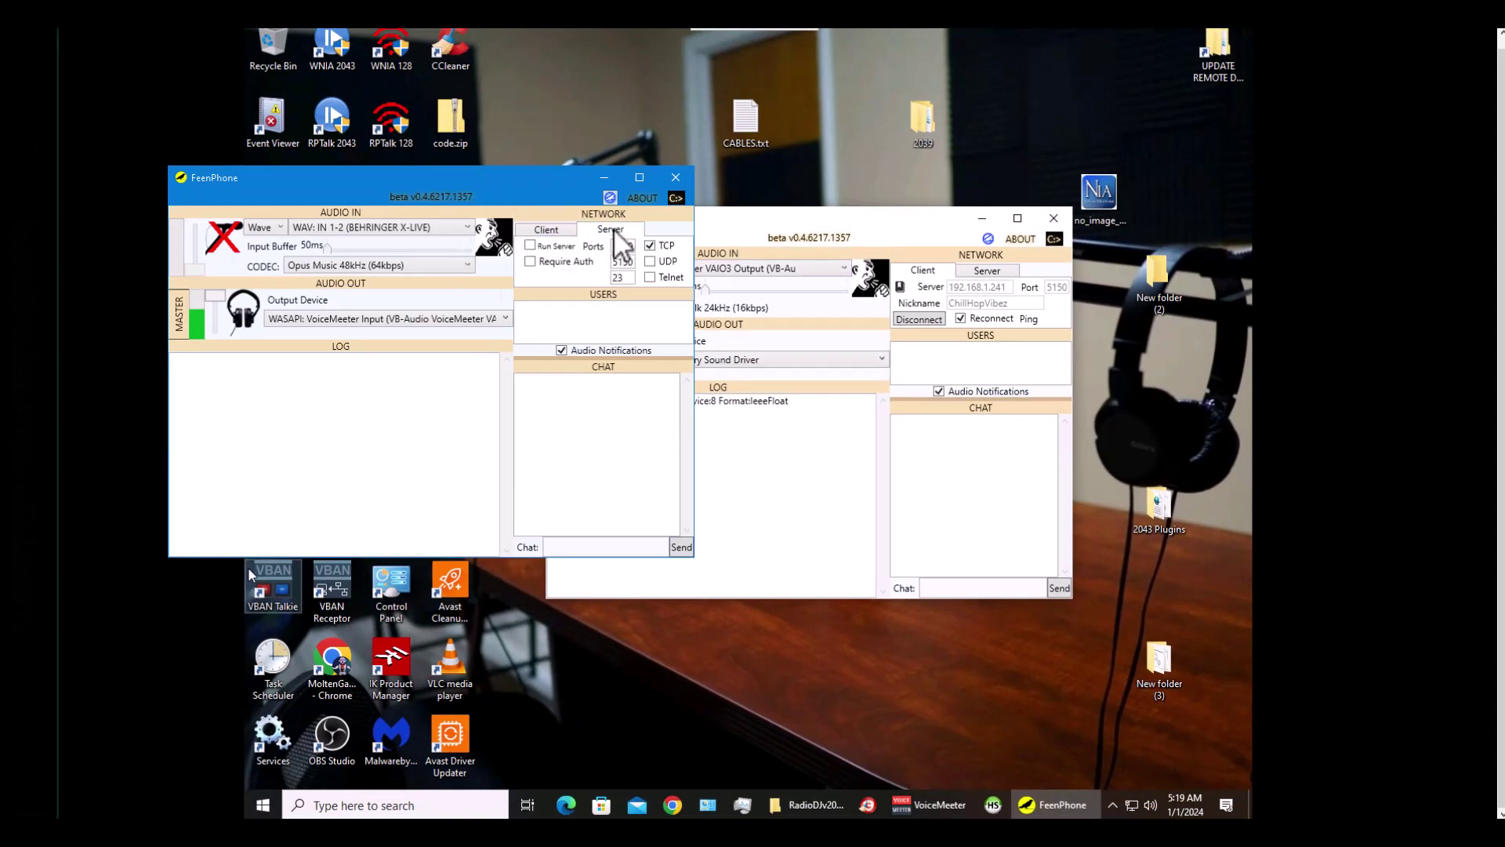
left_click(530, 245)
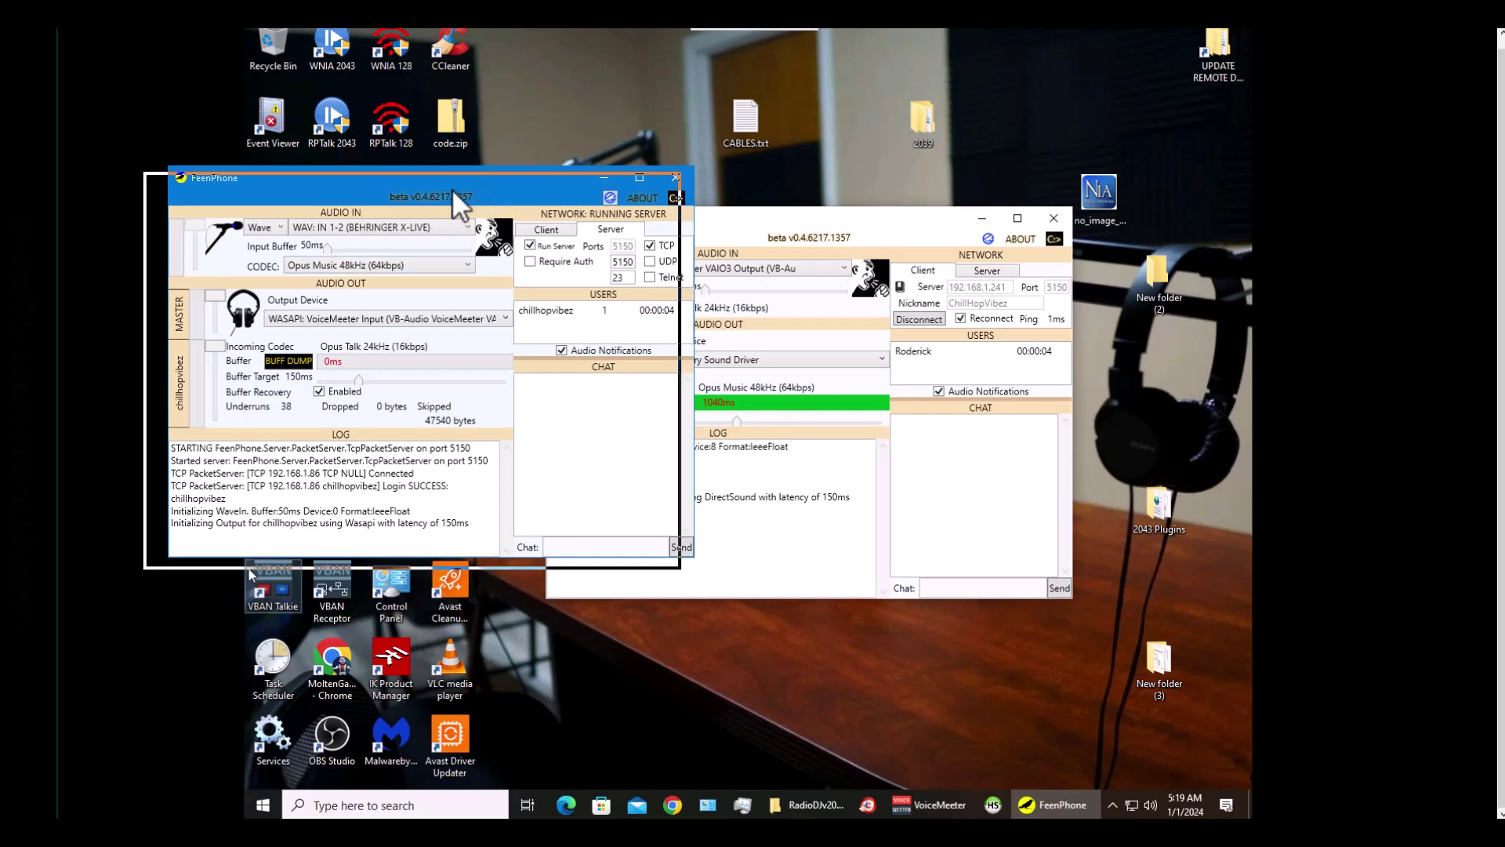
left_click_drag(444, 206, 456, 214)
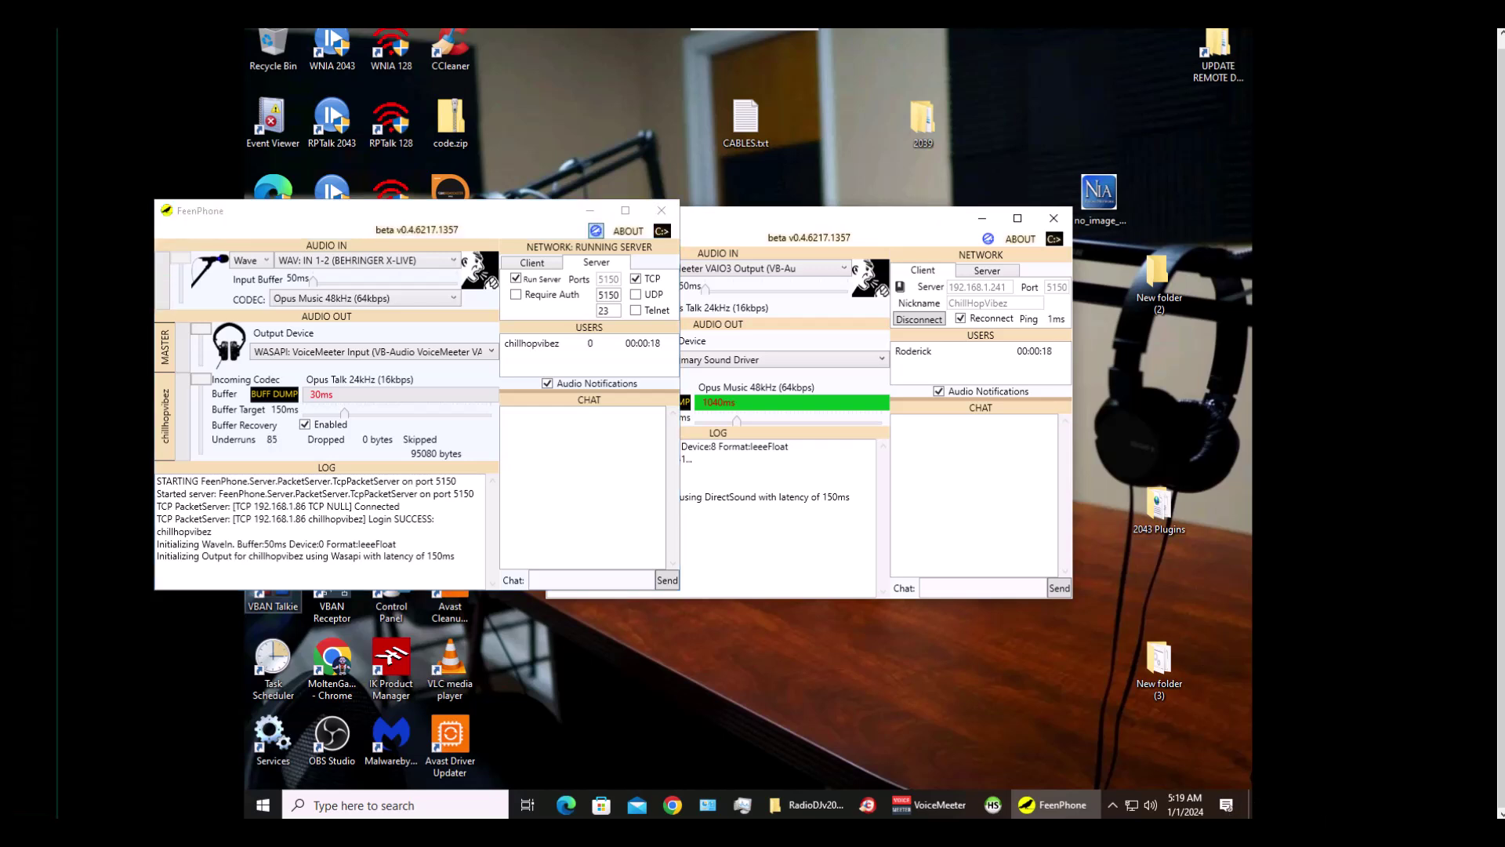
Look at the local VoiceMeeter Banana mixer, minimize it, and select WASAPI: VoiceMeeter Input (VB-Audio VoiceMeeter VAIO) as the local FeenPhone's output device
left_click(929, 805)
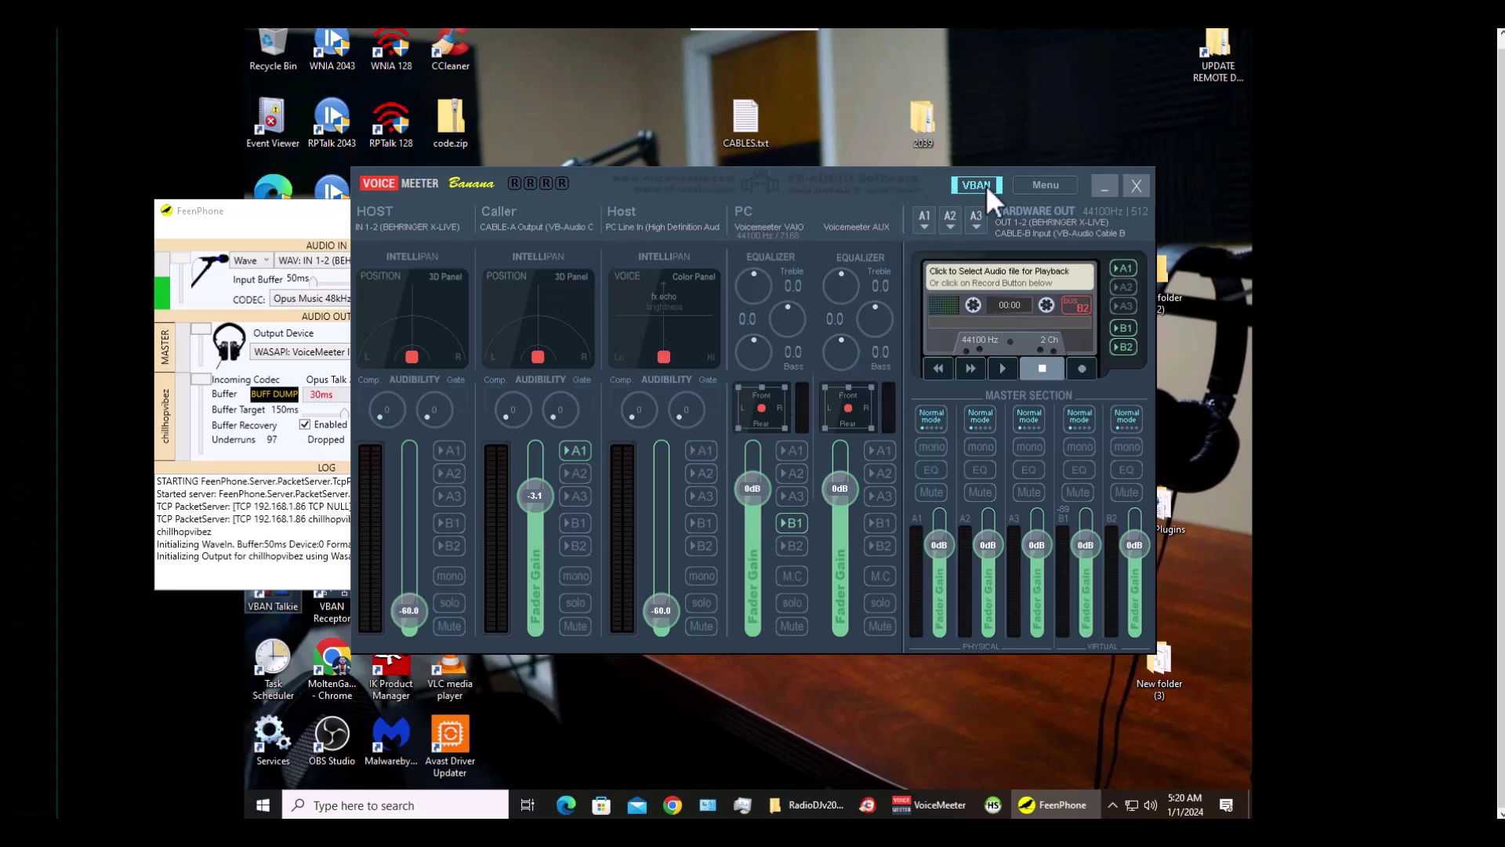
left_click(1106, 186)
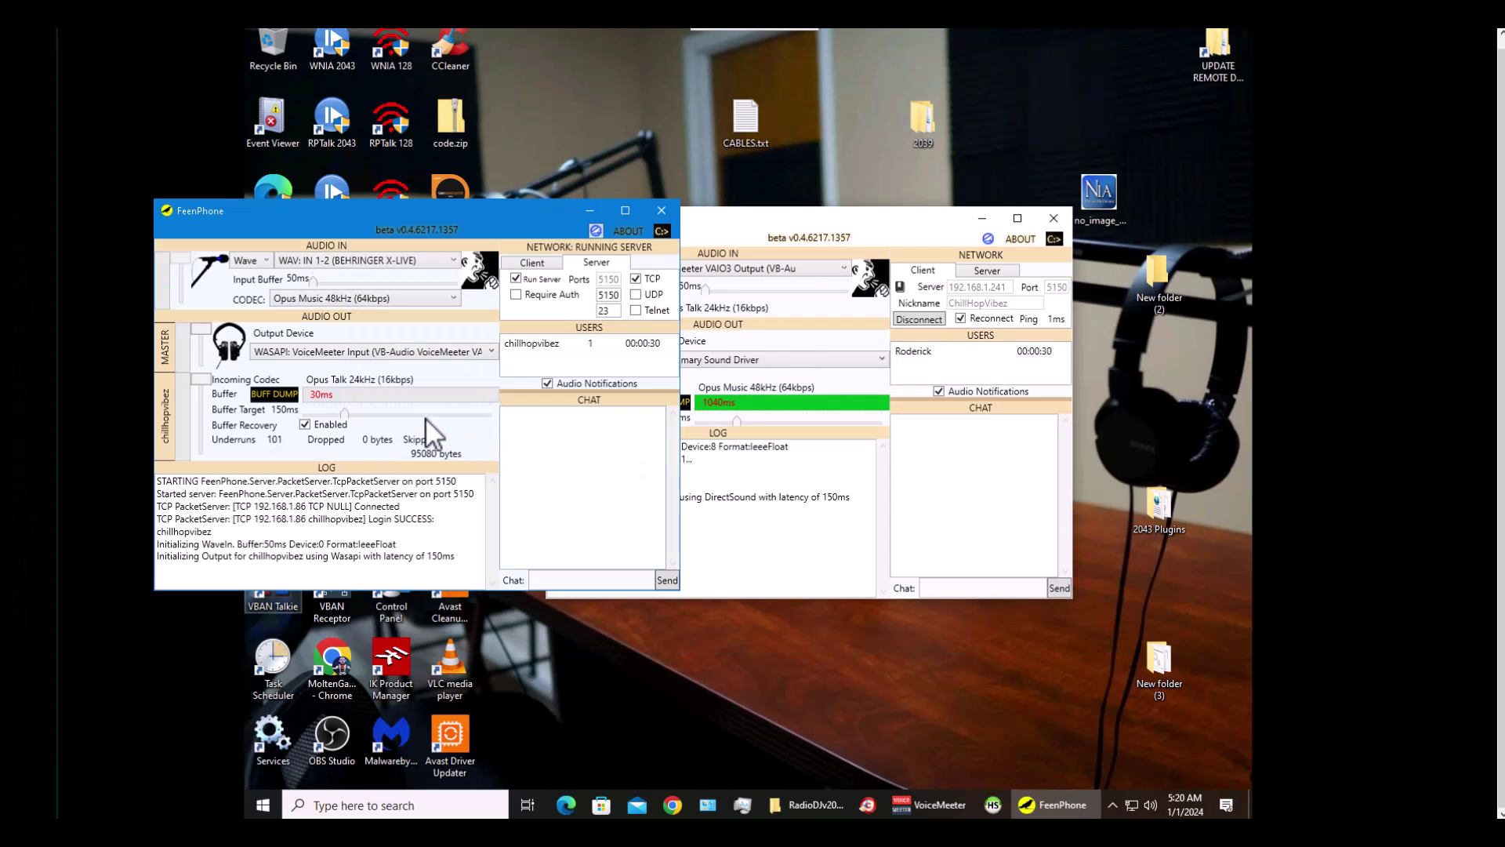
left_click(298, 352)
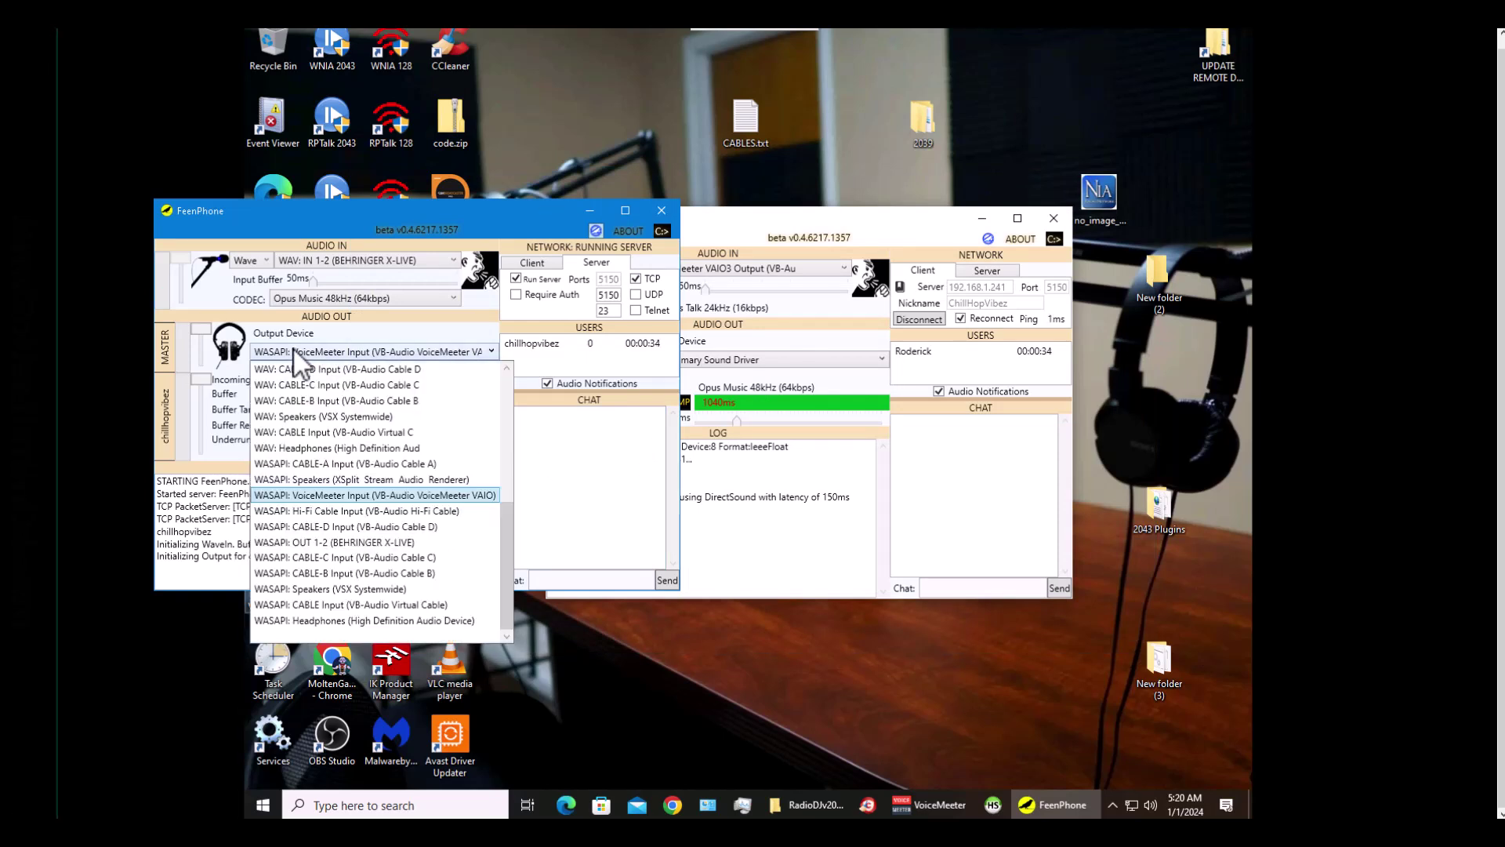
left_click(351, 494)
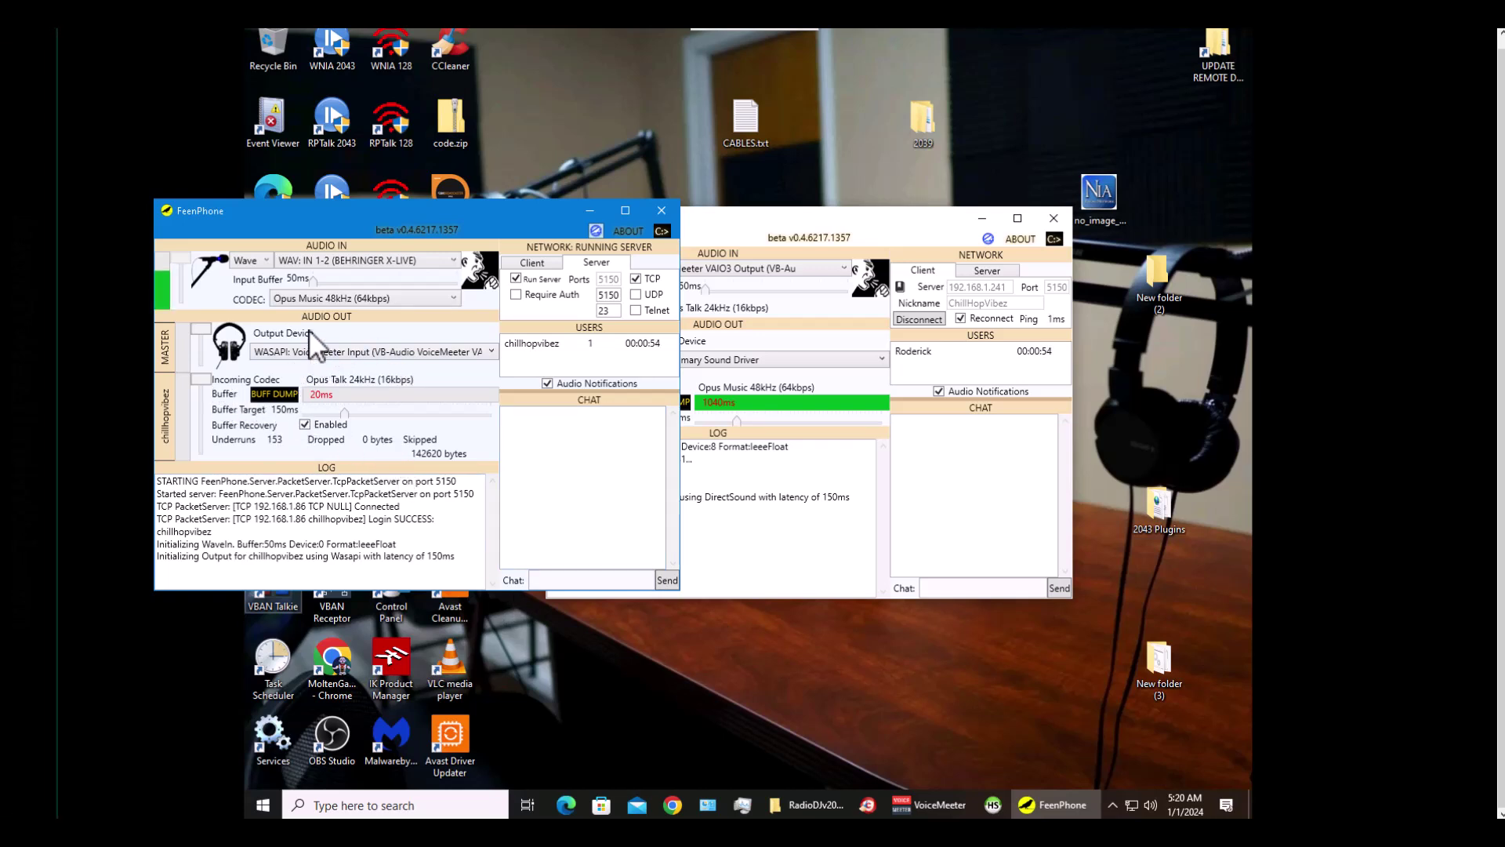
Move the local FeenPhone window aside, bring up RadioDJ on the remote computer and start playback in AutoDJ mode
left_click_drag(444, 210, 886, 396)
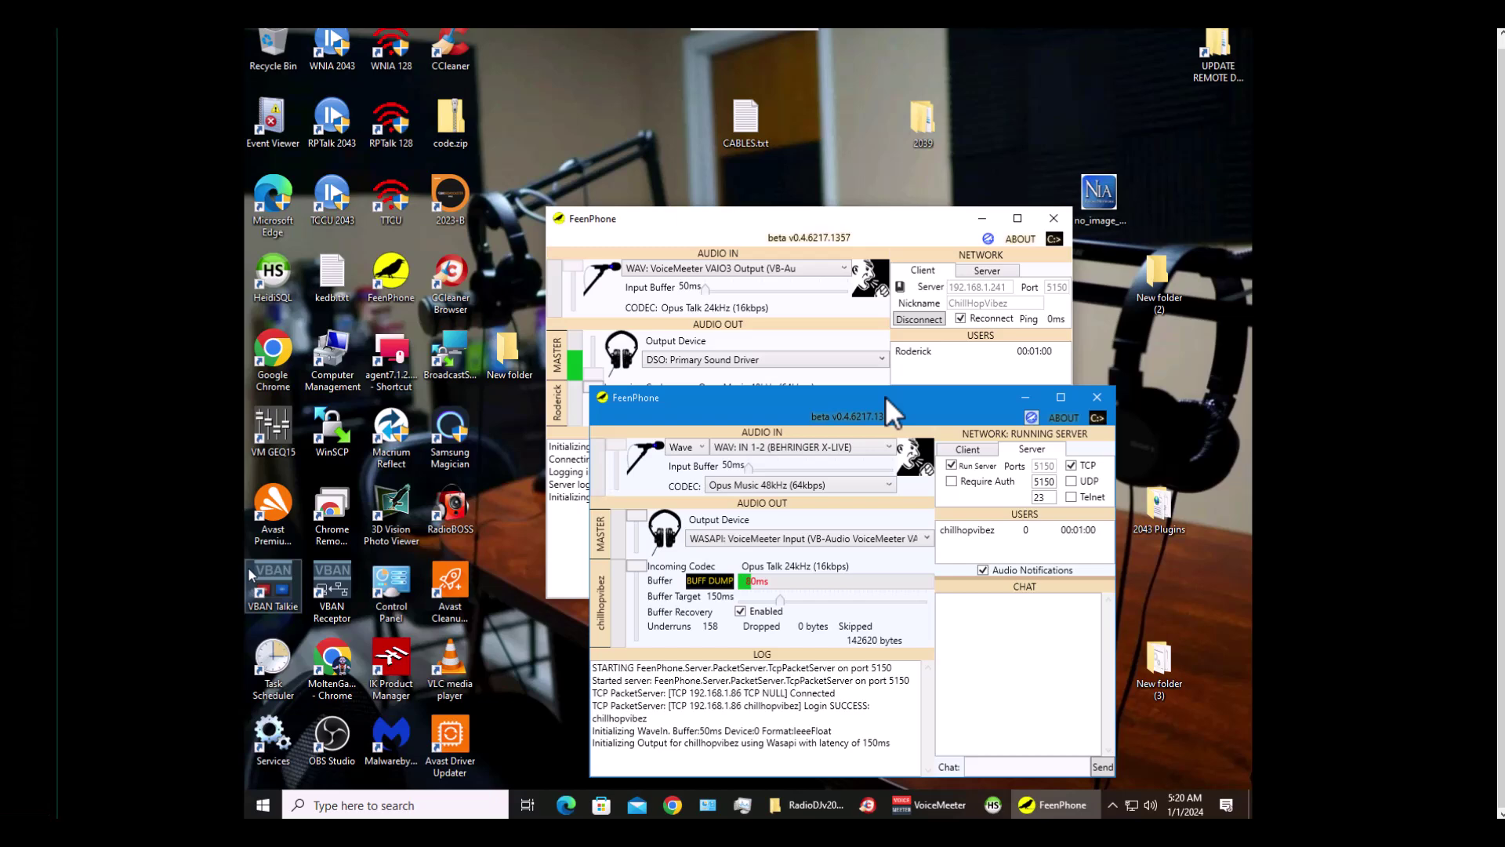
left_click_drag(885, 397, 572, 357)
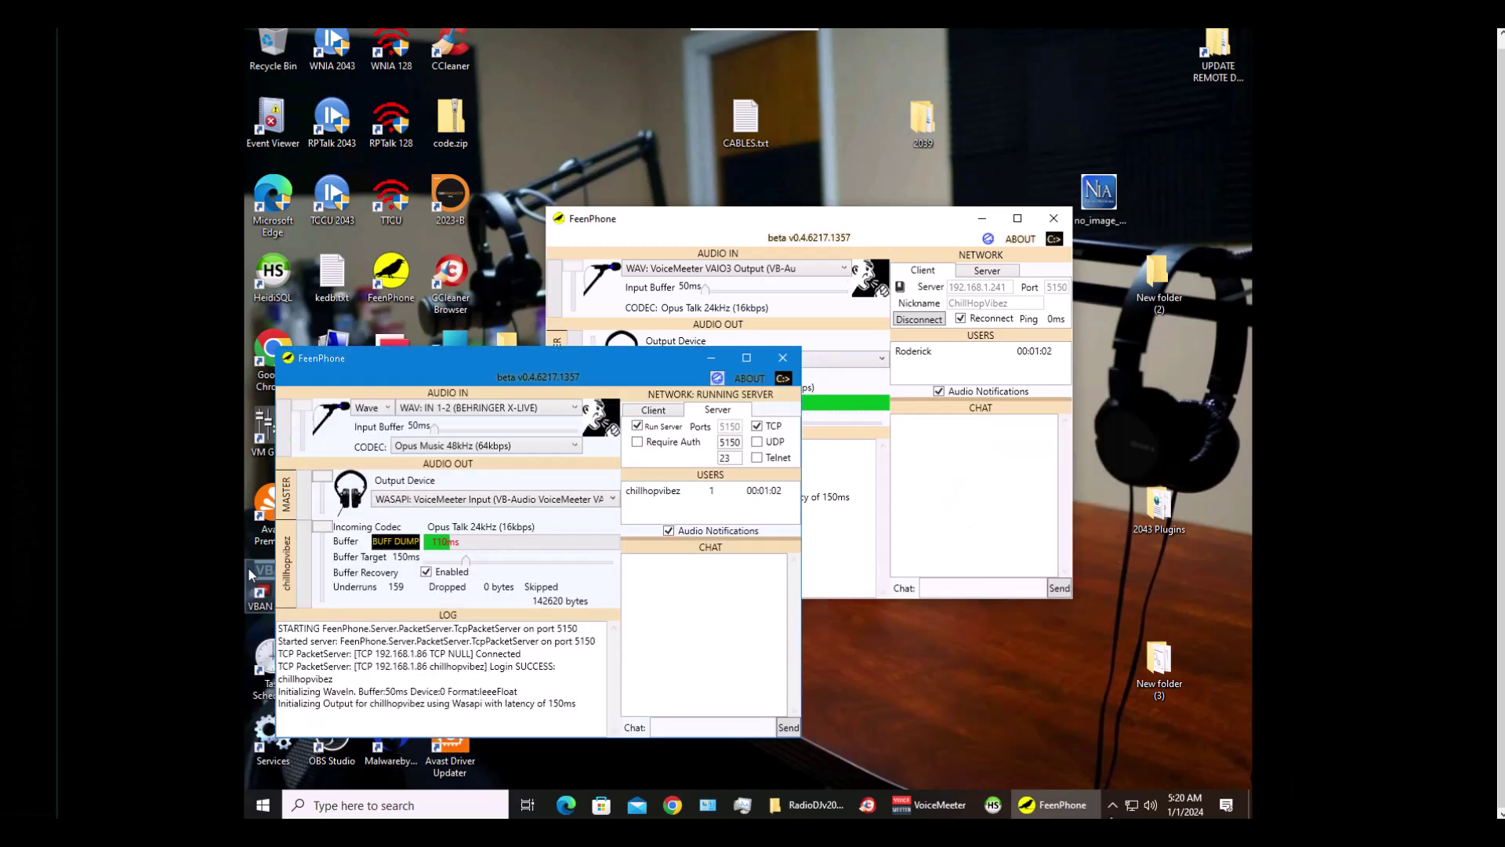
left_click(1113, 805)
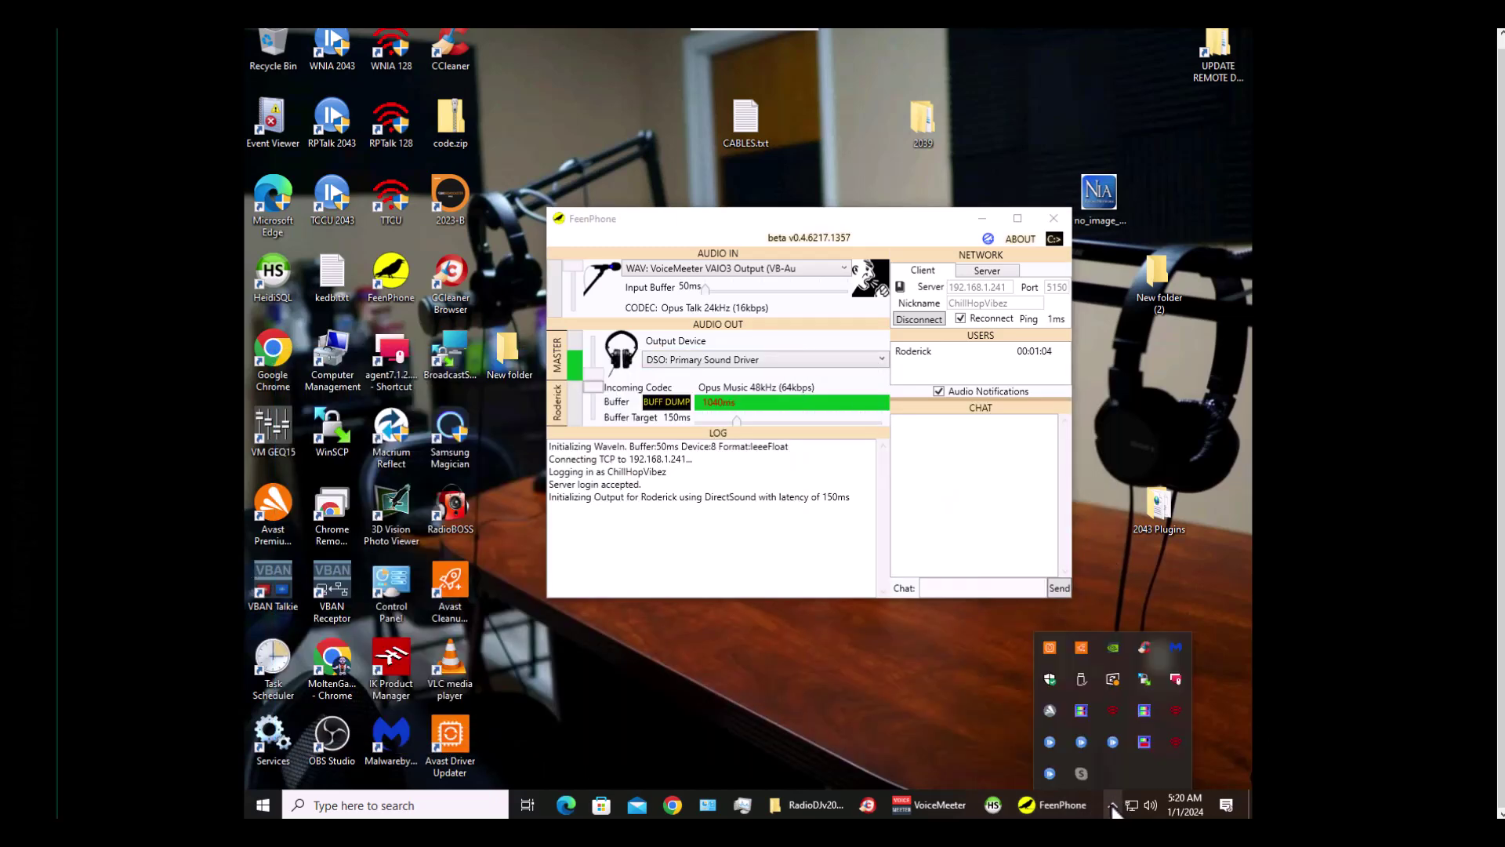
left_click(1049, 774)
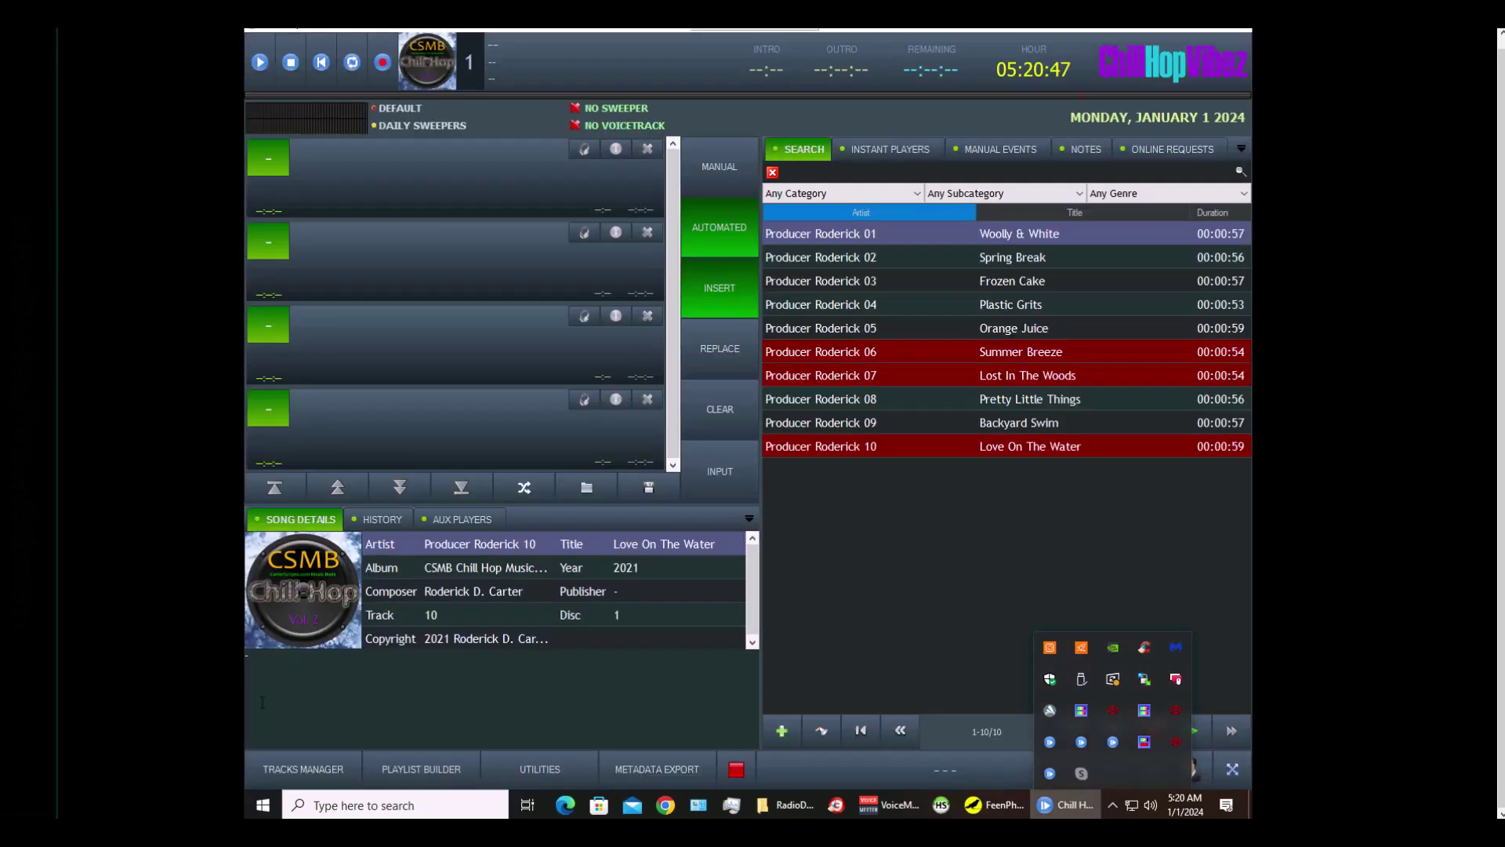
left_click(313, 288)
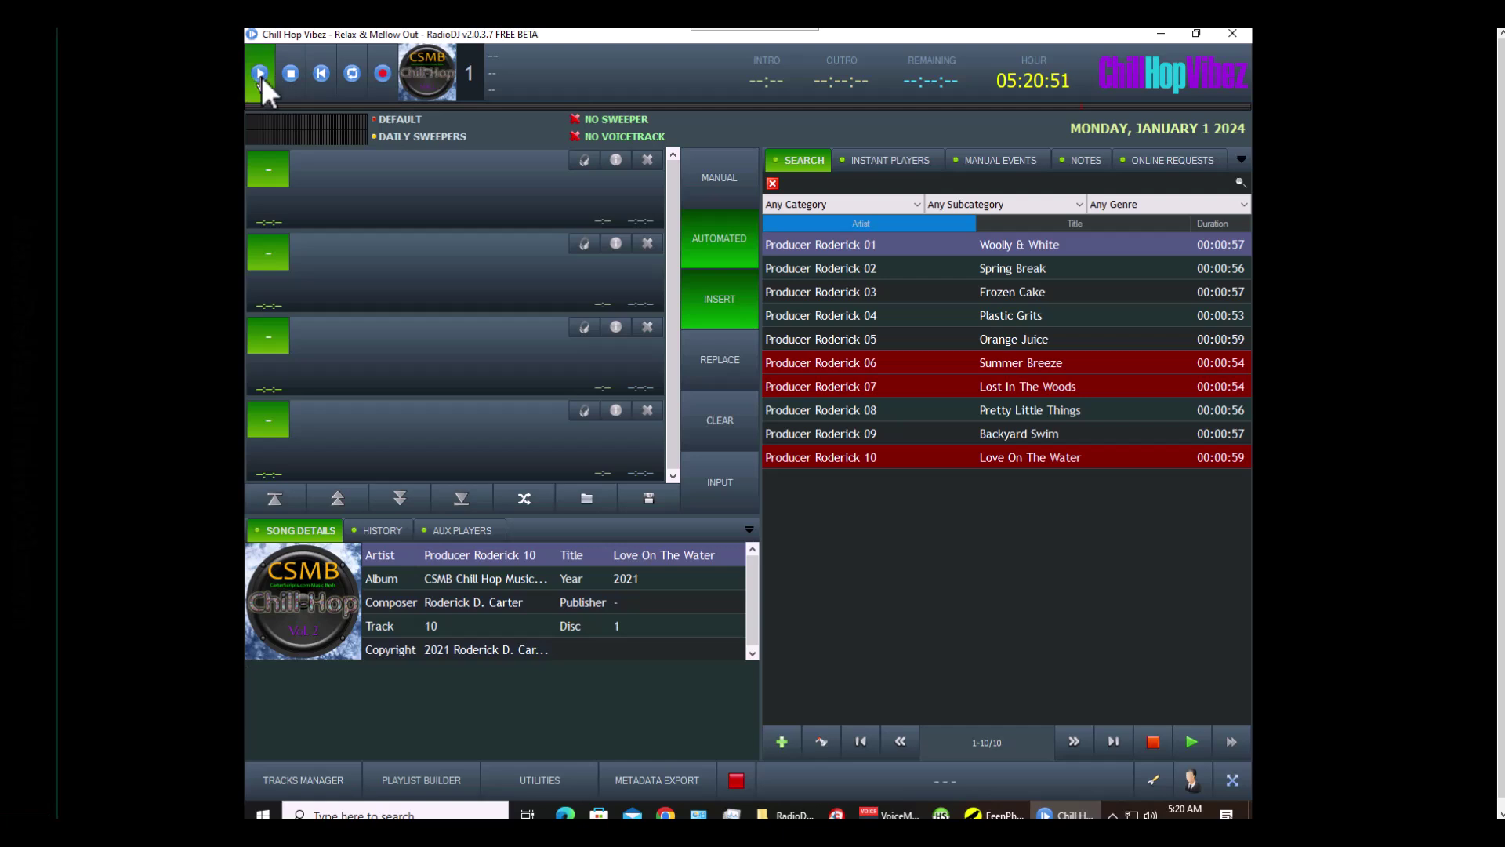
left_click(730, 178)
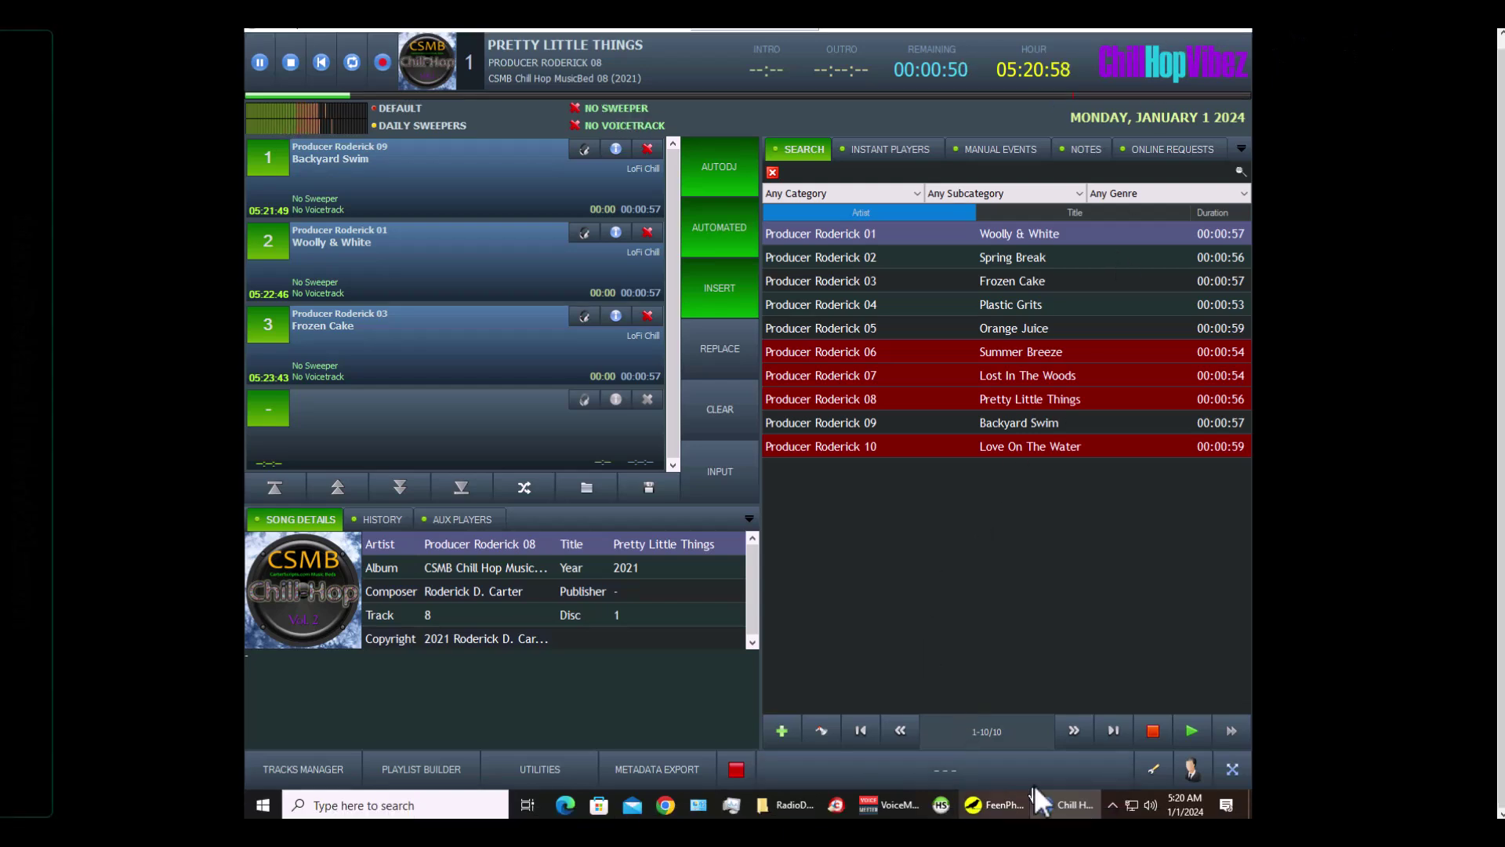
Bring up the remote and local FeenPhone windows over RadioDJ and check the audio level meters in both
left_click(992, 805)
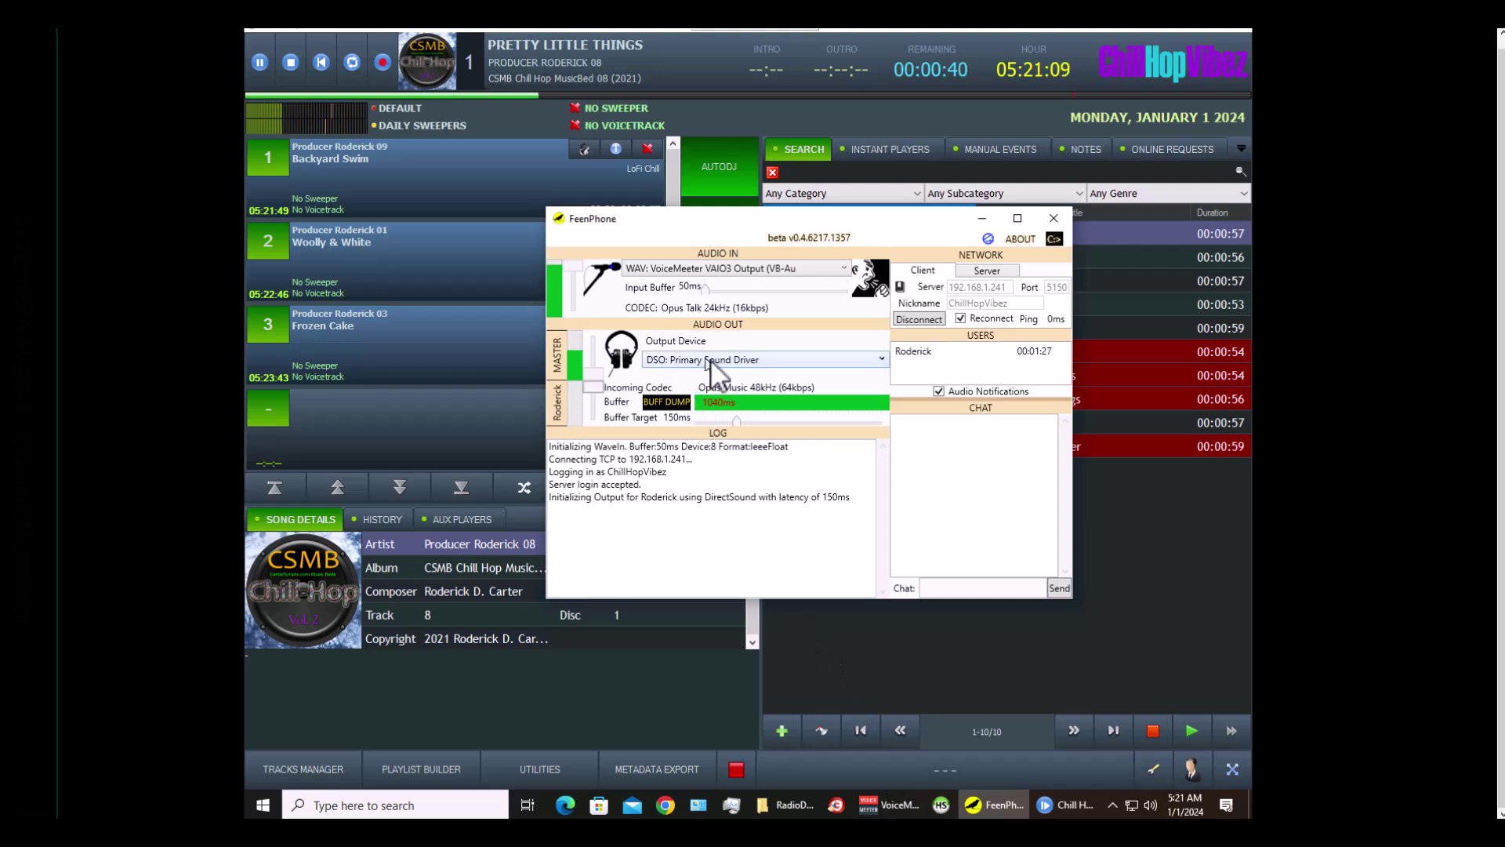
left_click(880, 359)
left_click(878, 359)
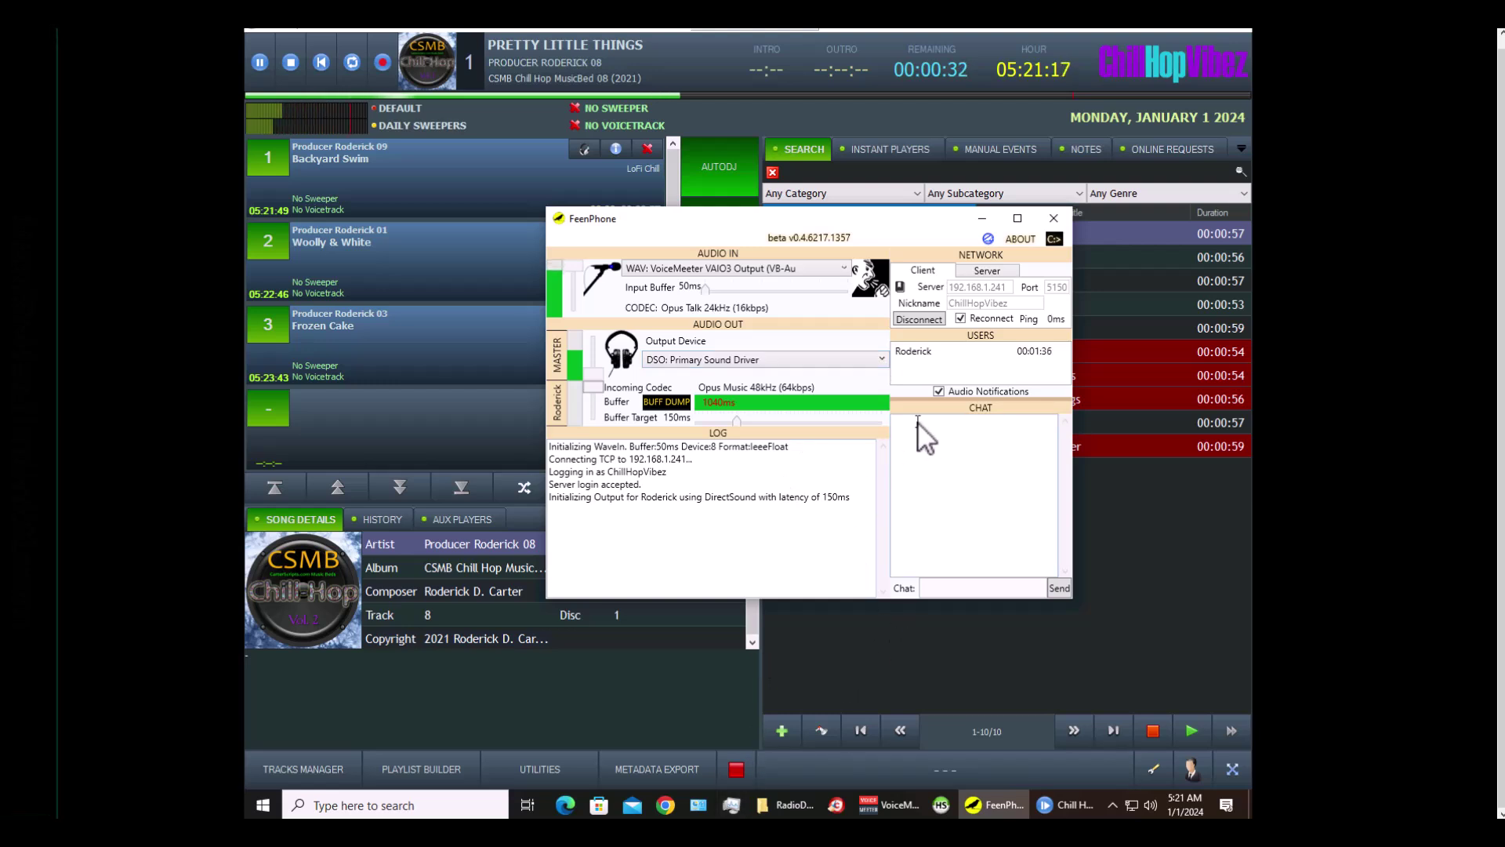
mouse_move(788, 805)
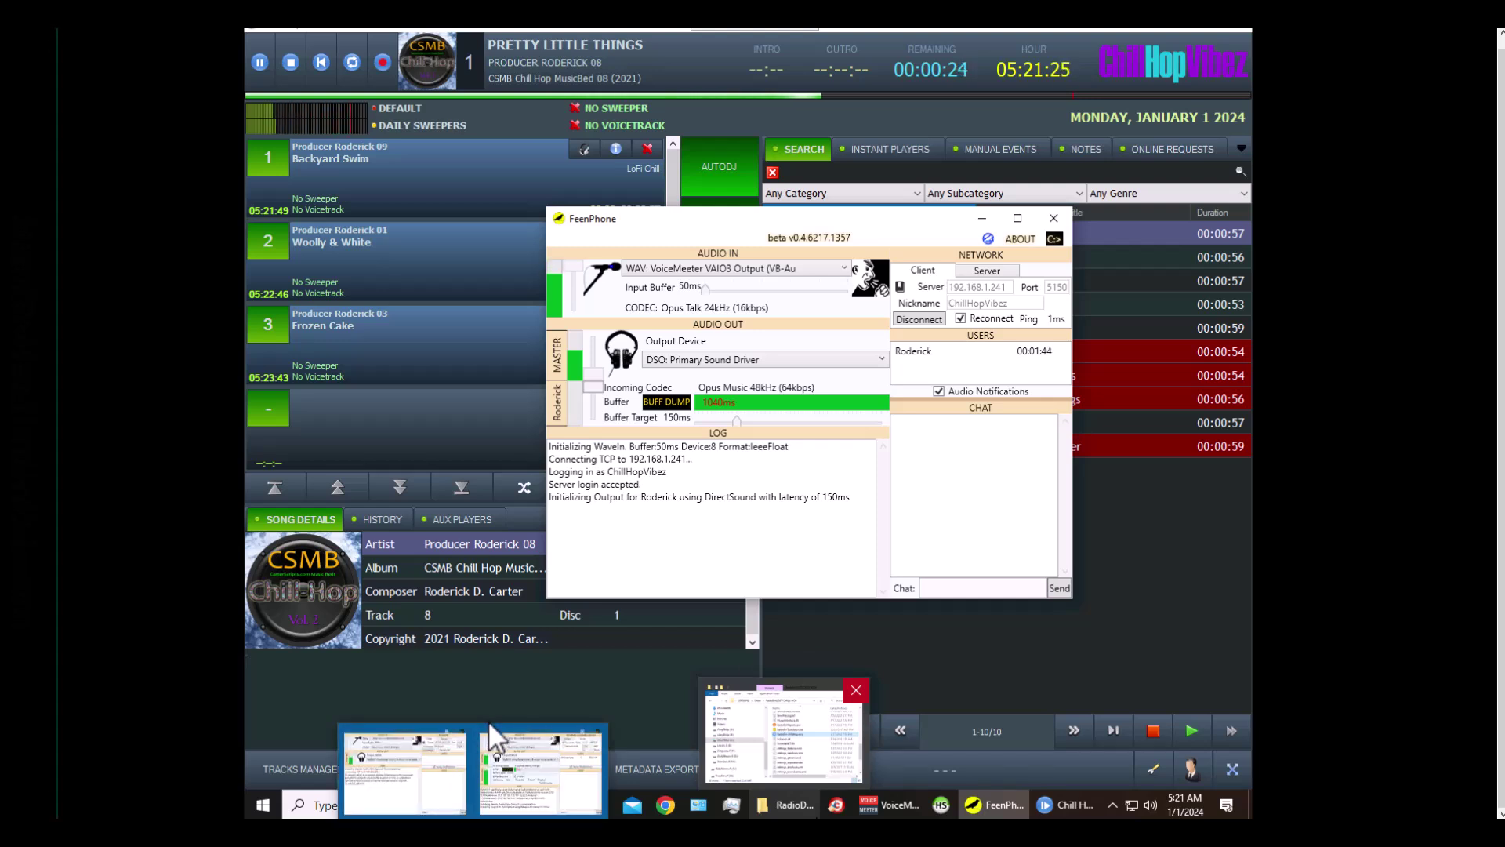
left_click(434, 755)
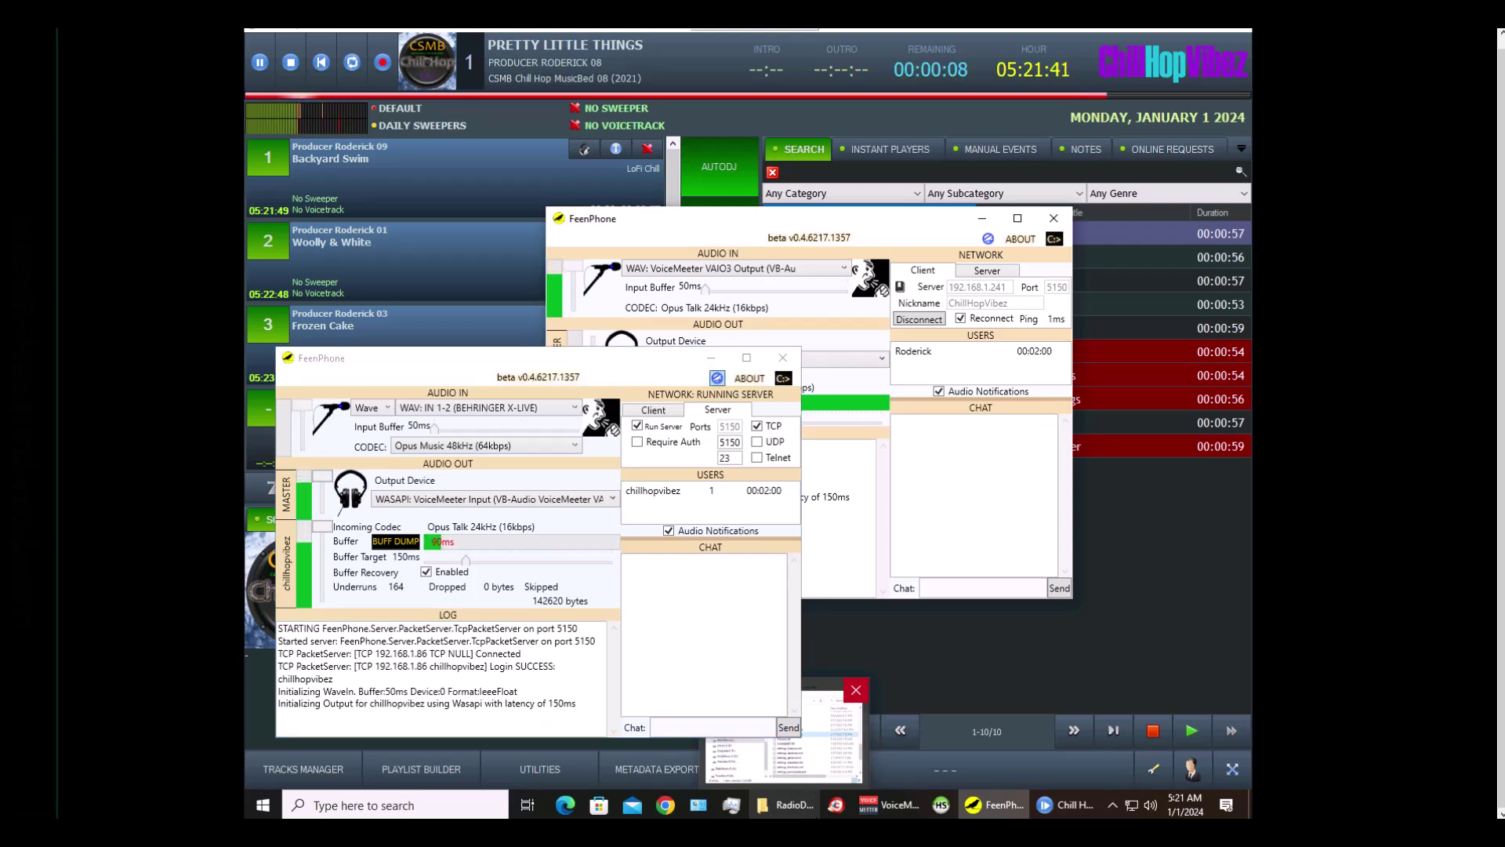
Route the Voicemeeter VAIO strip to A1 in the local VoiceMeeter Banana, lower its gain to about -39.9 dB and put the mixer away
left_click(889, 805)
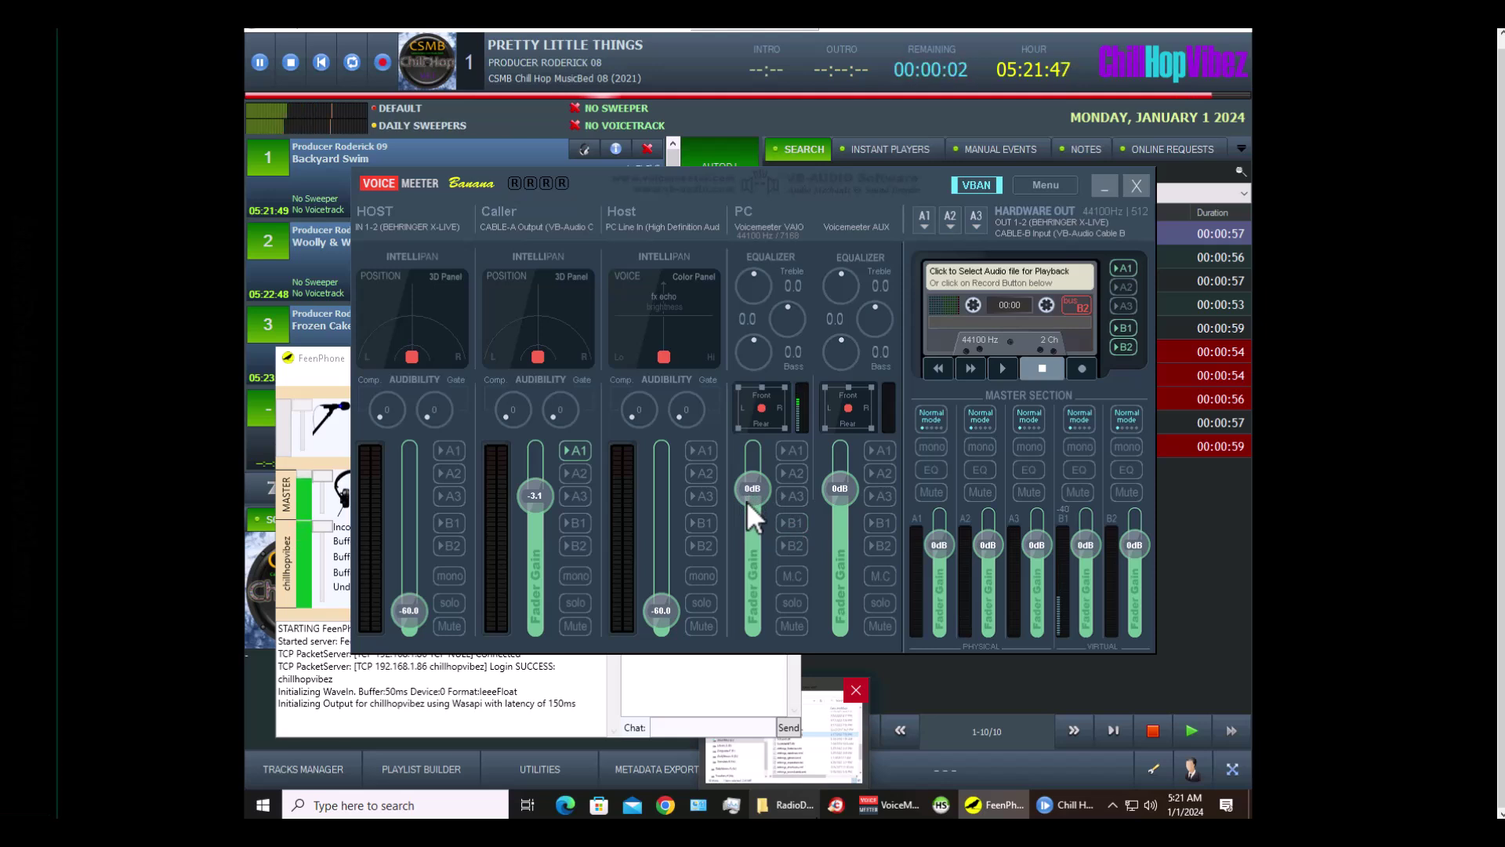
left_click_drag(746, 500, 768, 687)
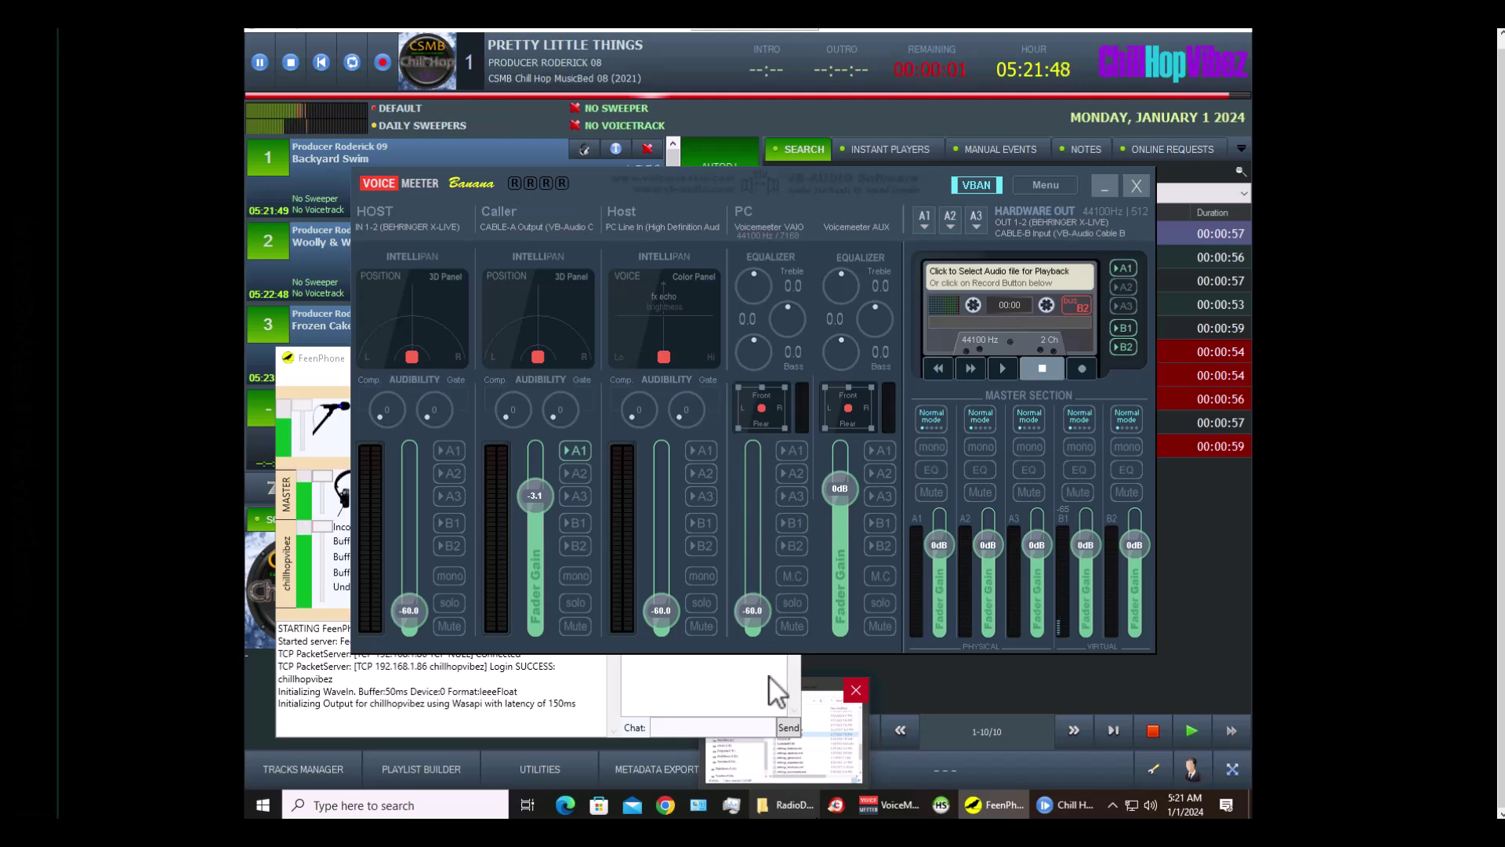
left_click(791, 452)
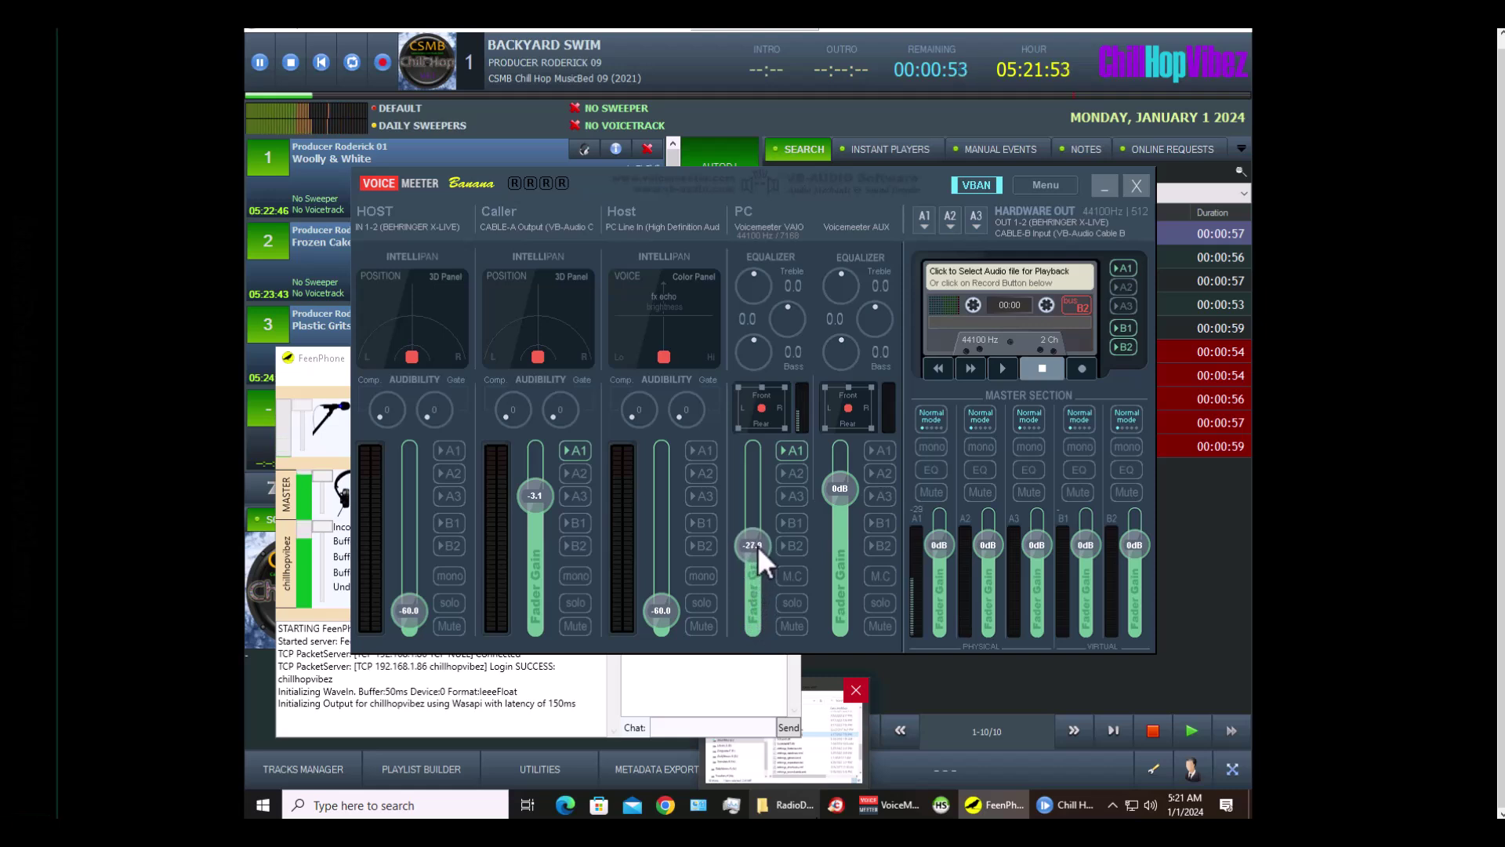
mouse_move(758, 545)
left_mouse_down()
mouse_move(757, 533)
mouse_move(753, 590)
mouse_move(753, 573)
left_mouse_up()
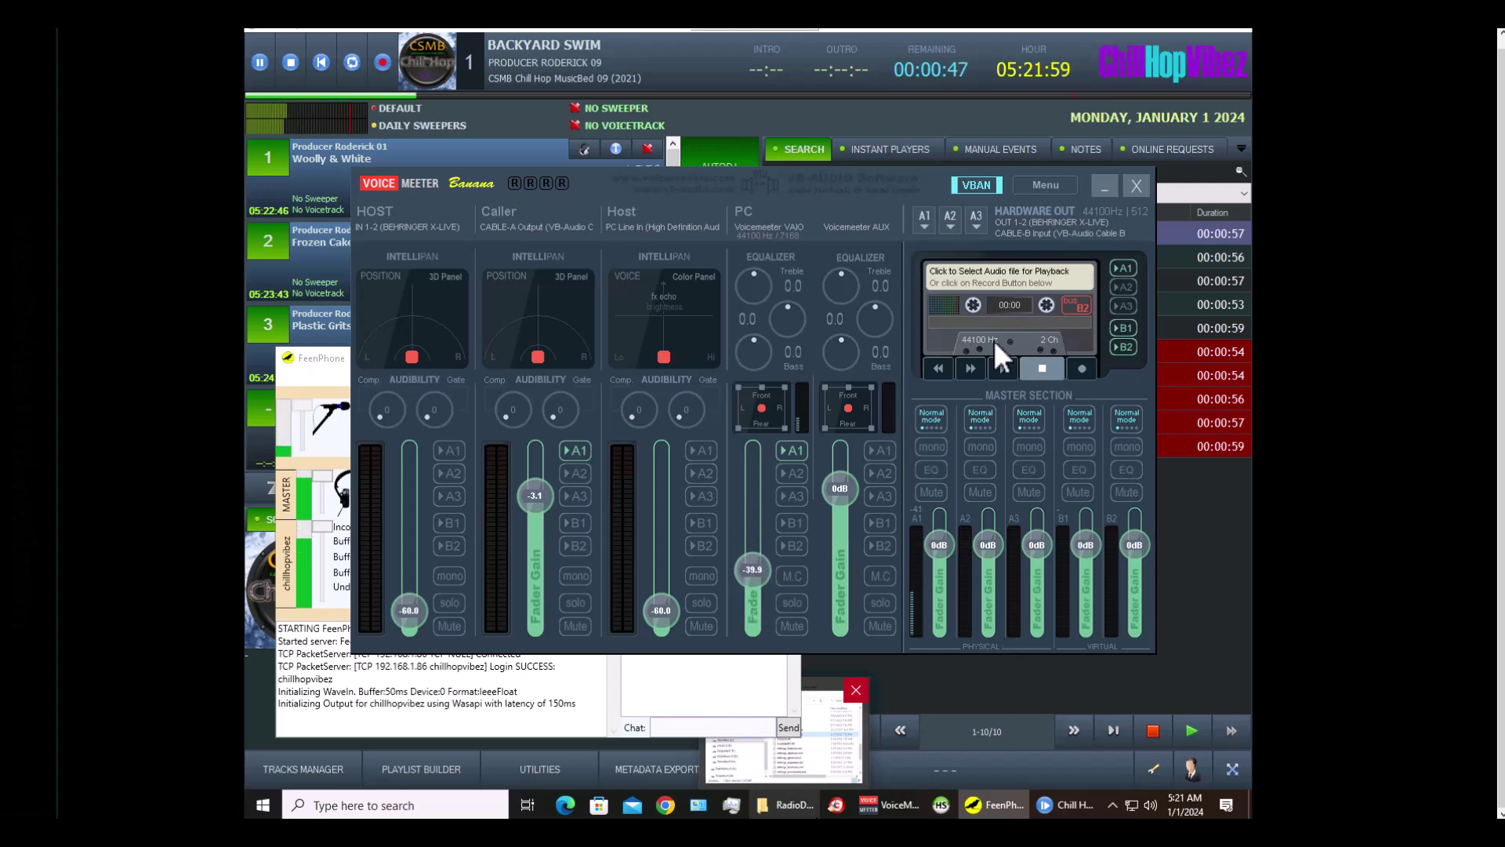
left_click_drag(905, 174, 47, 164)
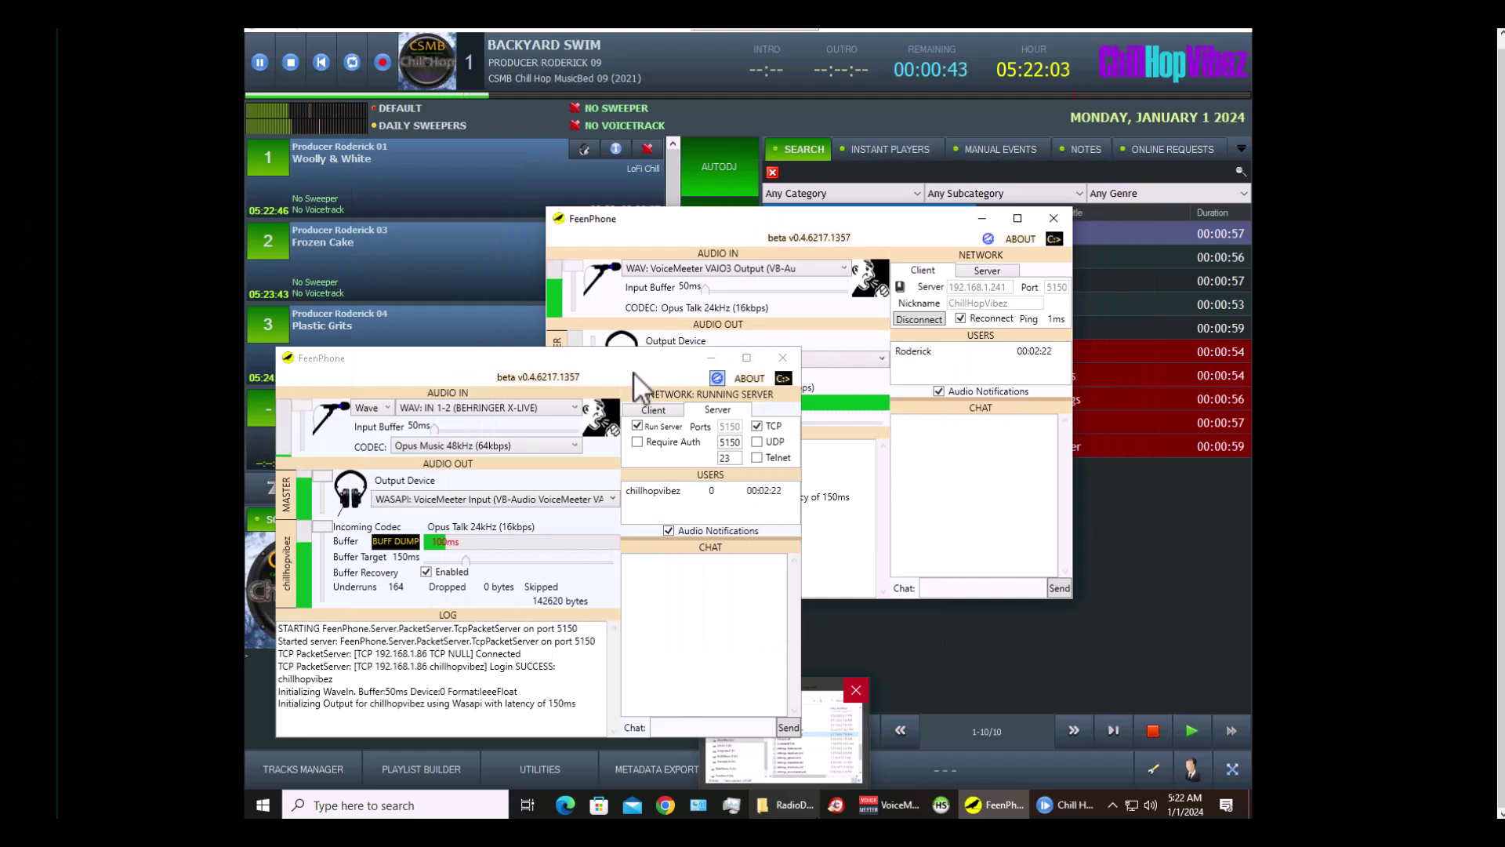
Minimize the local FeenPhone, disconnect the remote FeenPhone client and review its available audio input devices
left_click(711, 357)
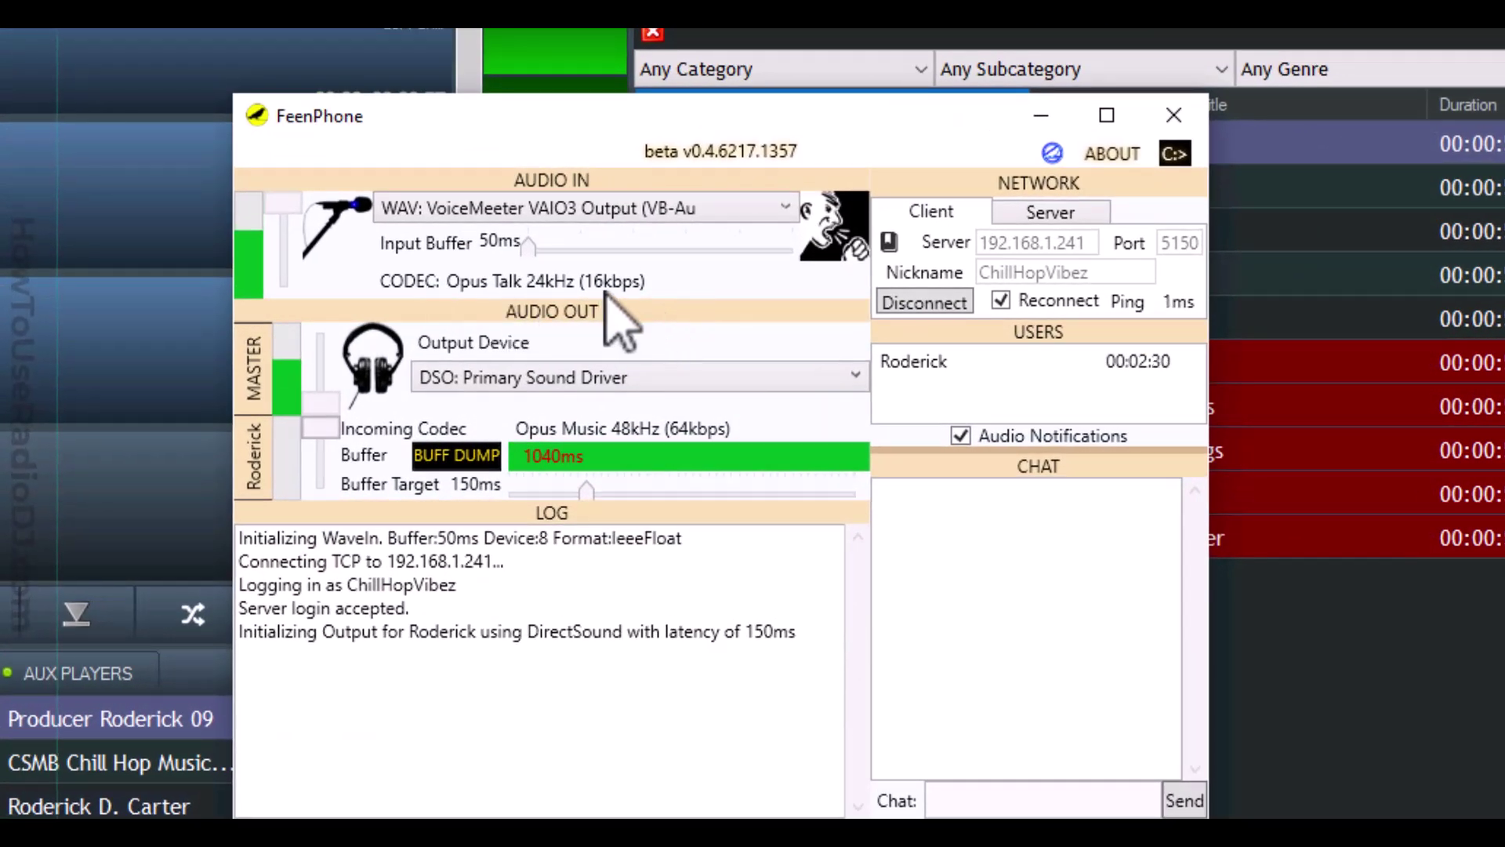
left_click(933, 306)
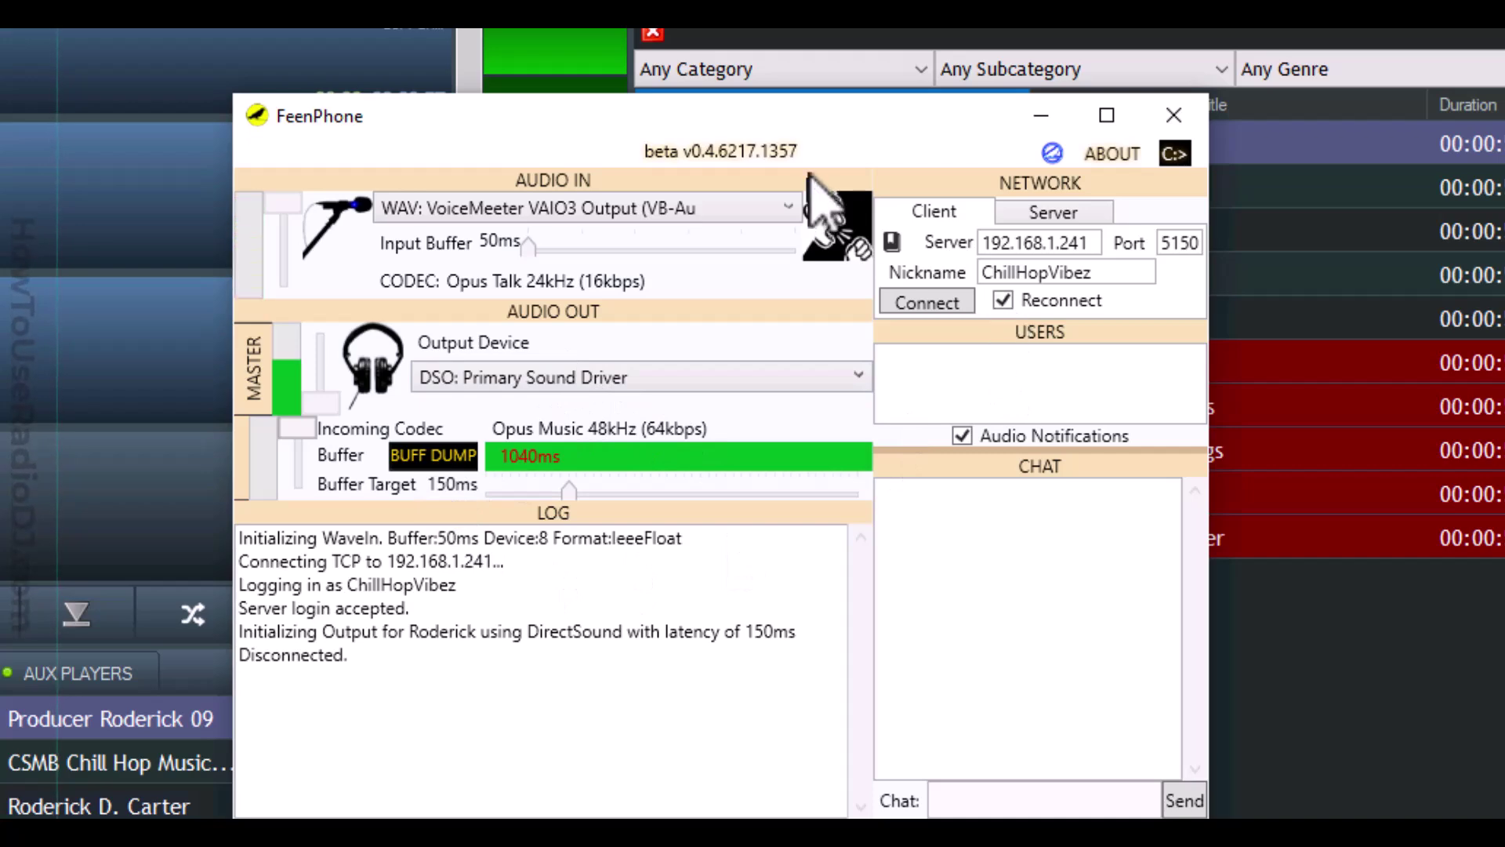
left_click(690, 209)
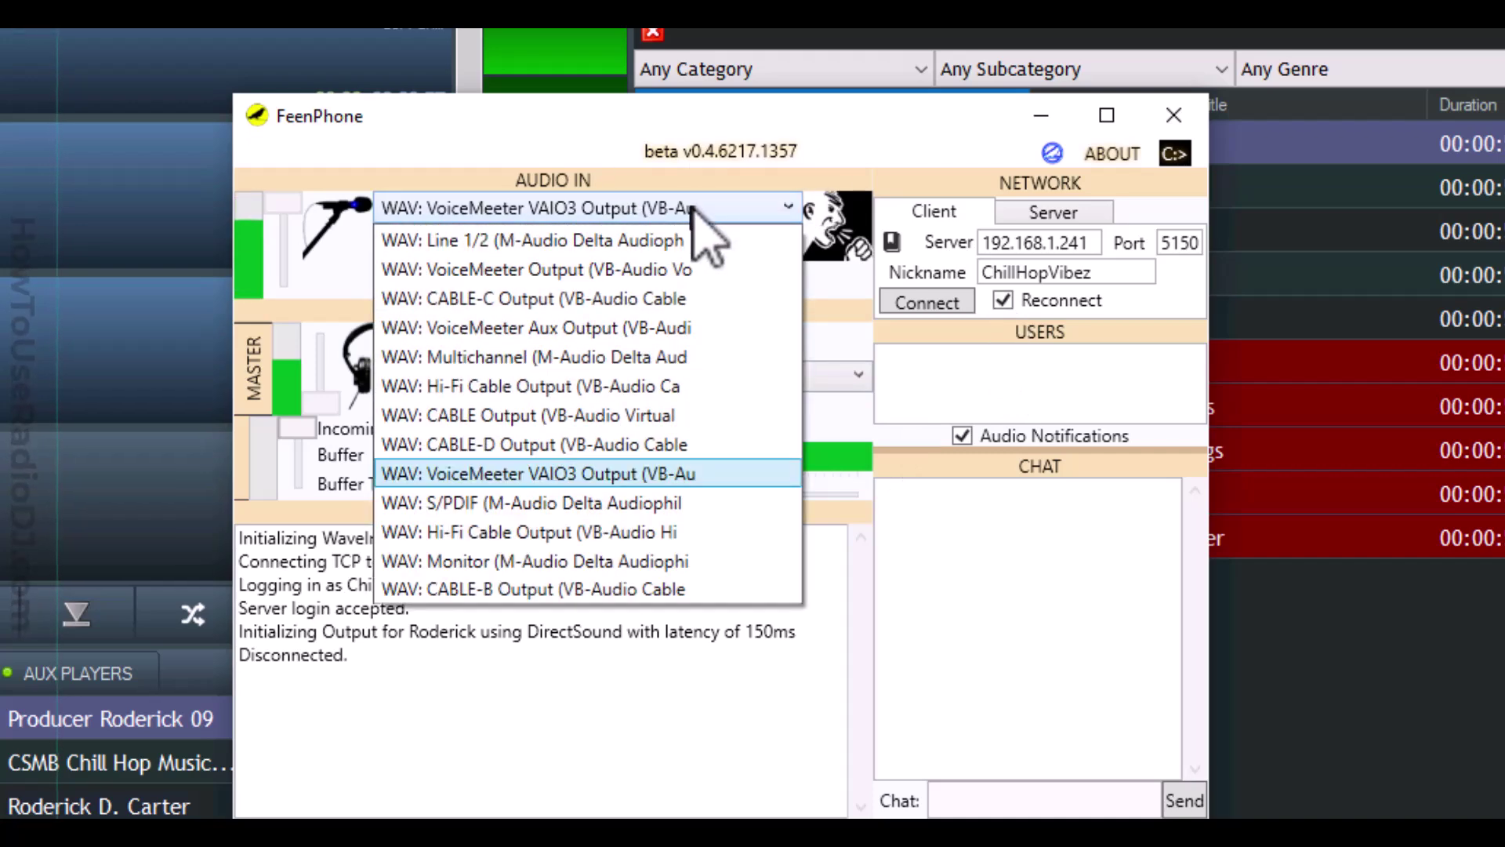
left_click(689, 208)
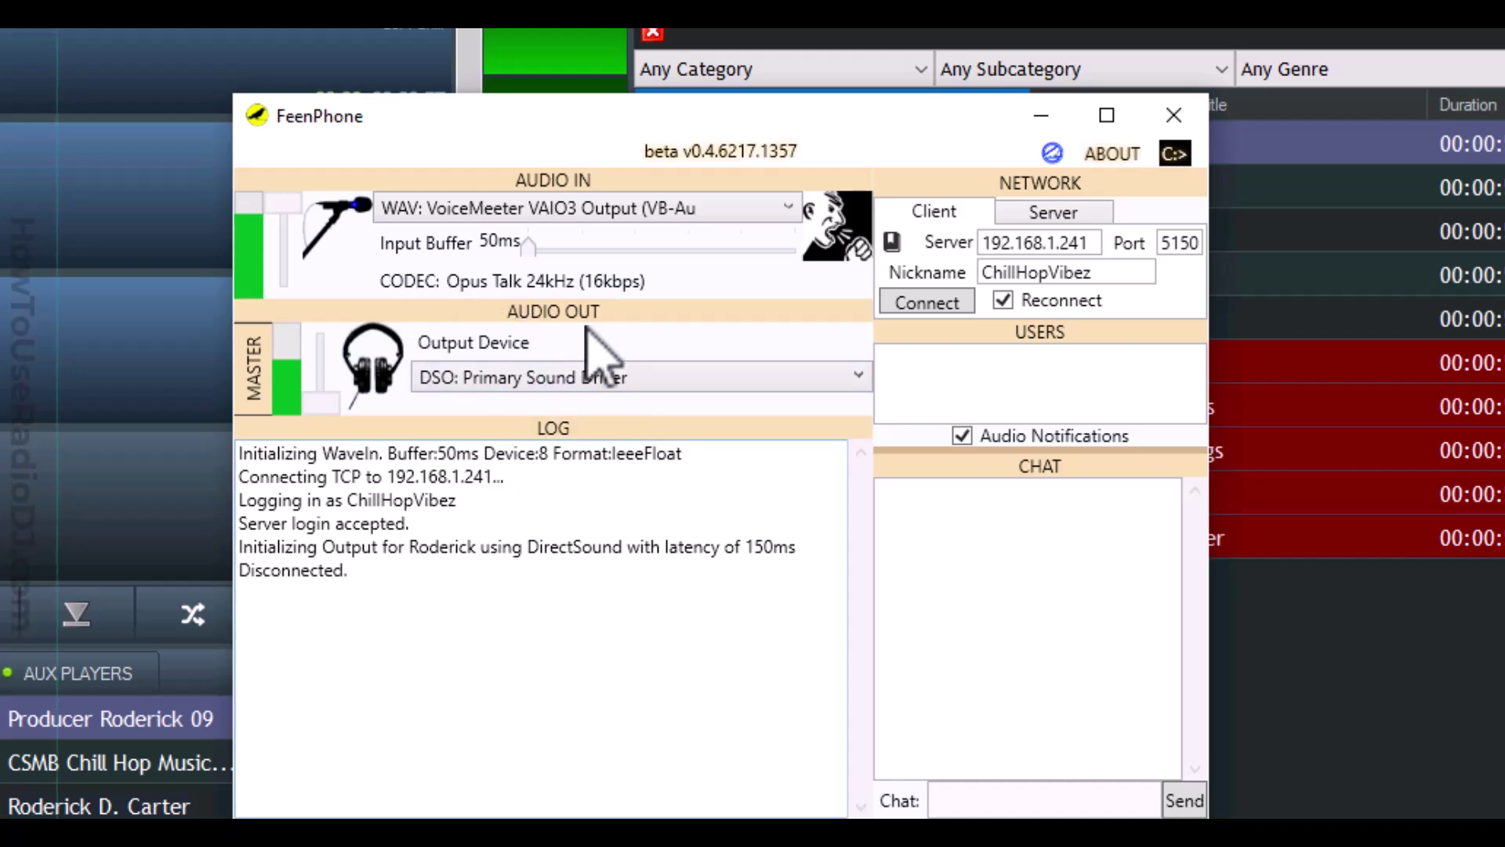
left_click_drag(533, 256, 398, 268)
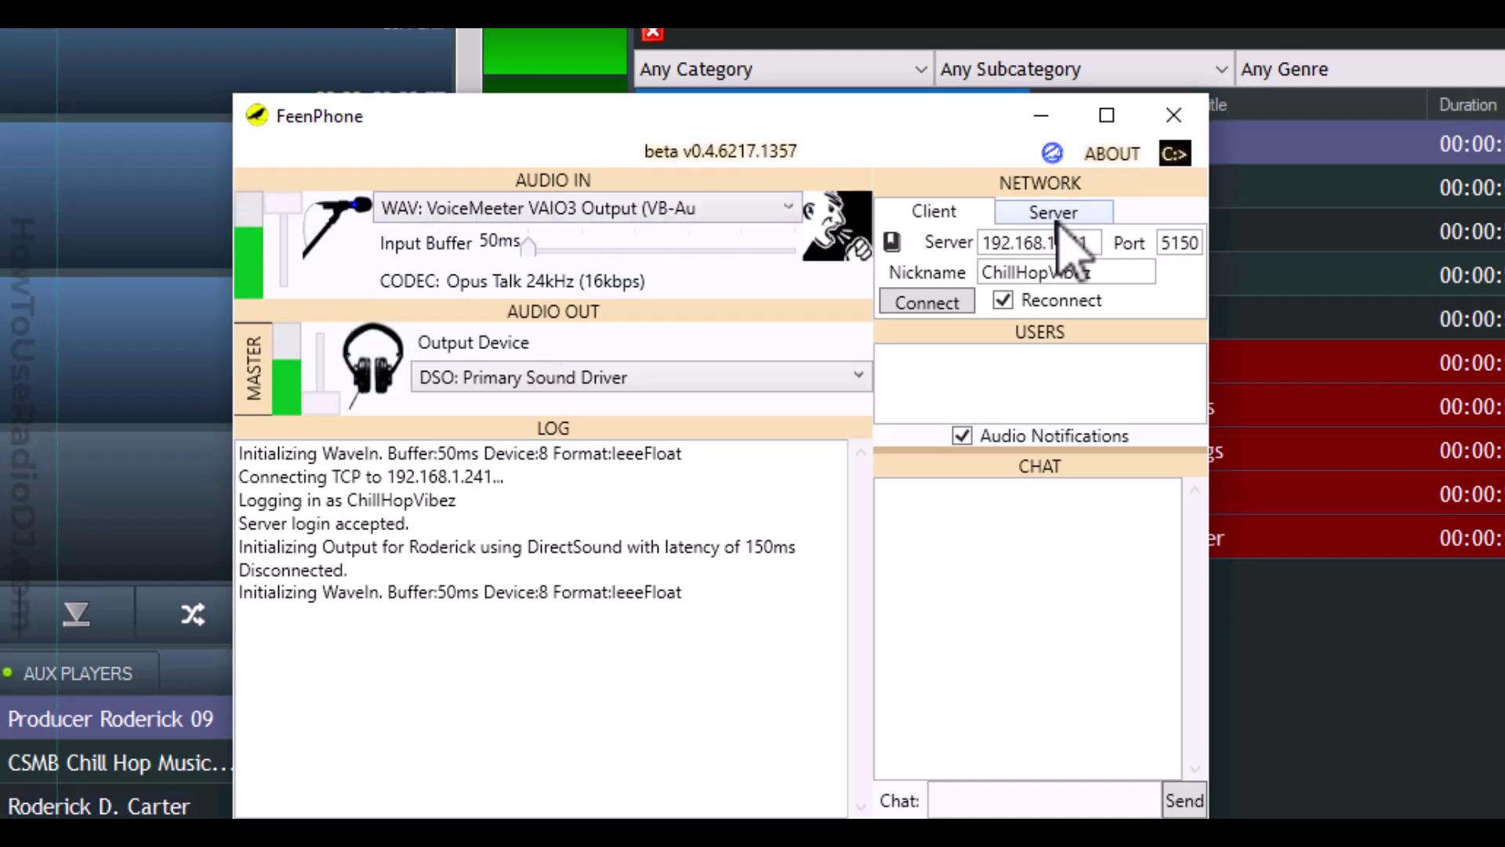
Show the remote FeenPhone's advanced options, set its codec to Opus Music 48kHz (64kbps) and reconnect to the server
left_click(1054, 153)
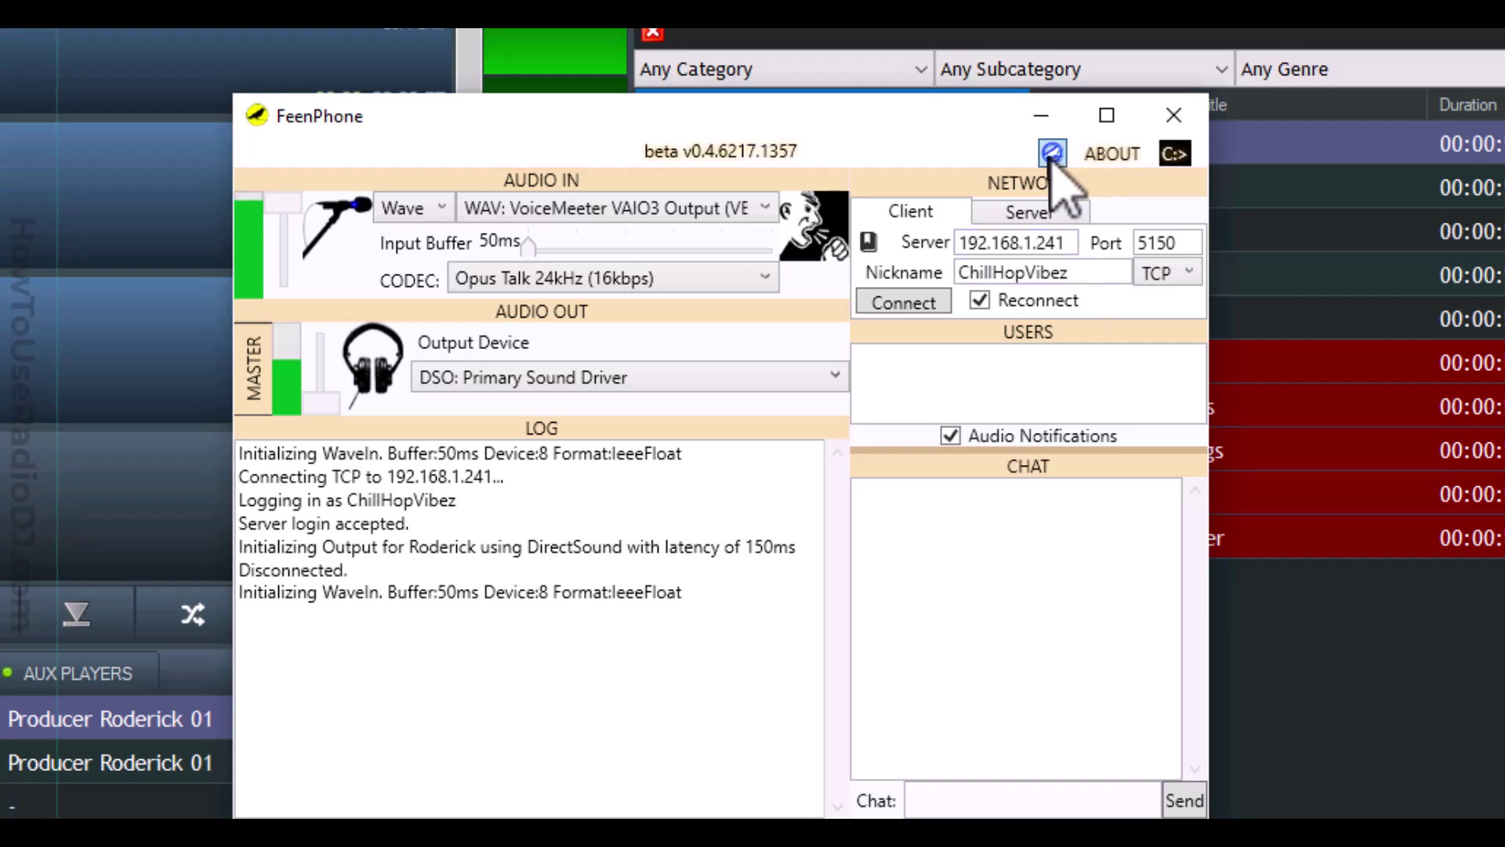
left_click(1052, 153)
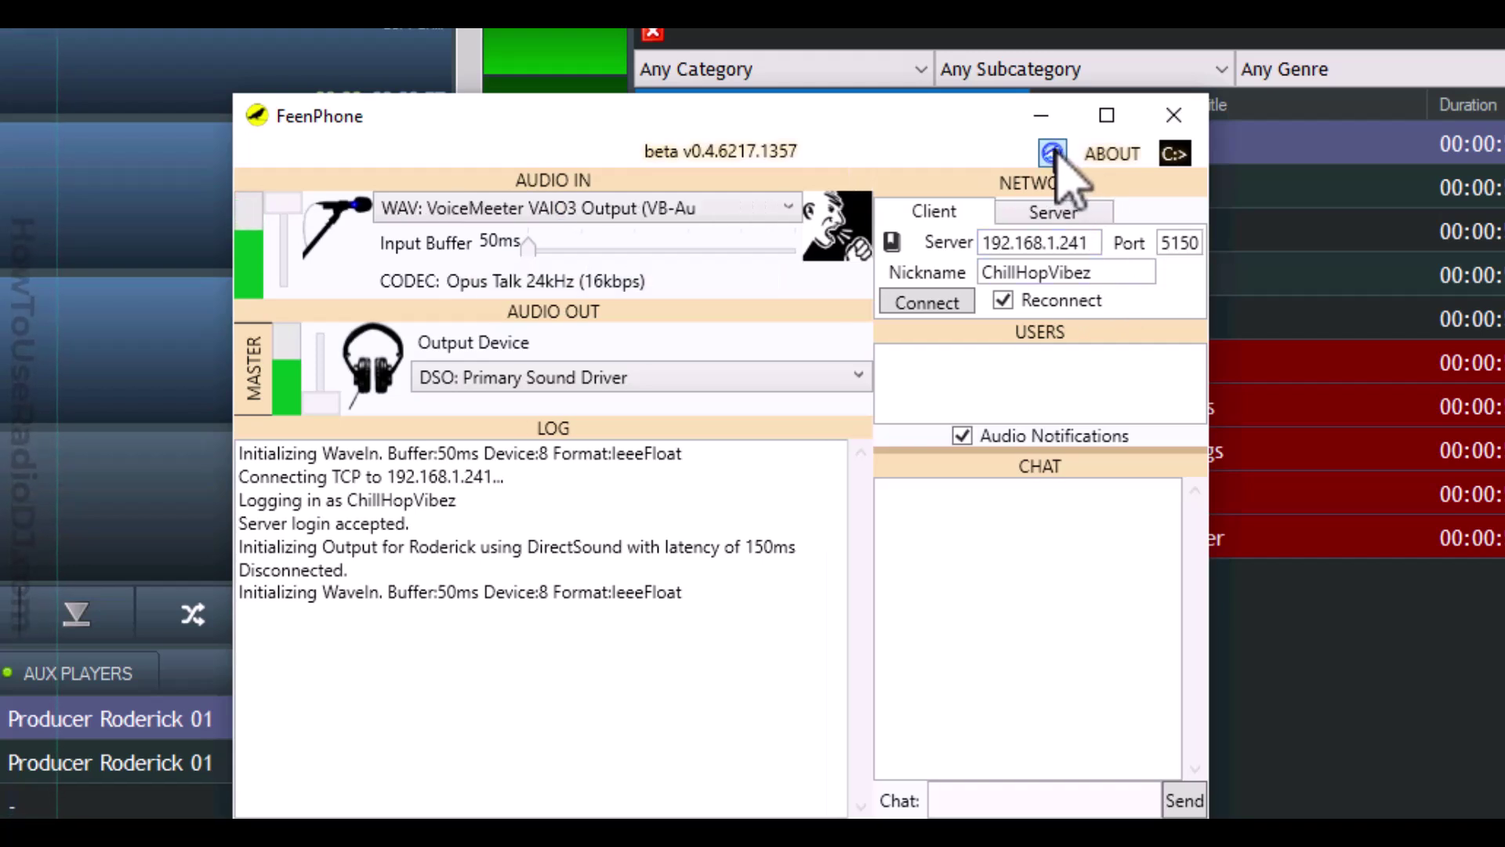
left_click(1054, 153)
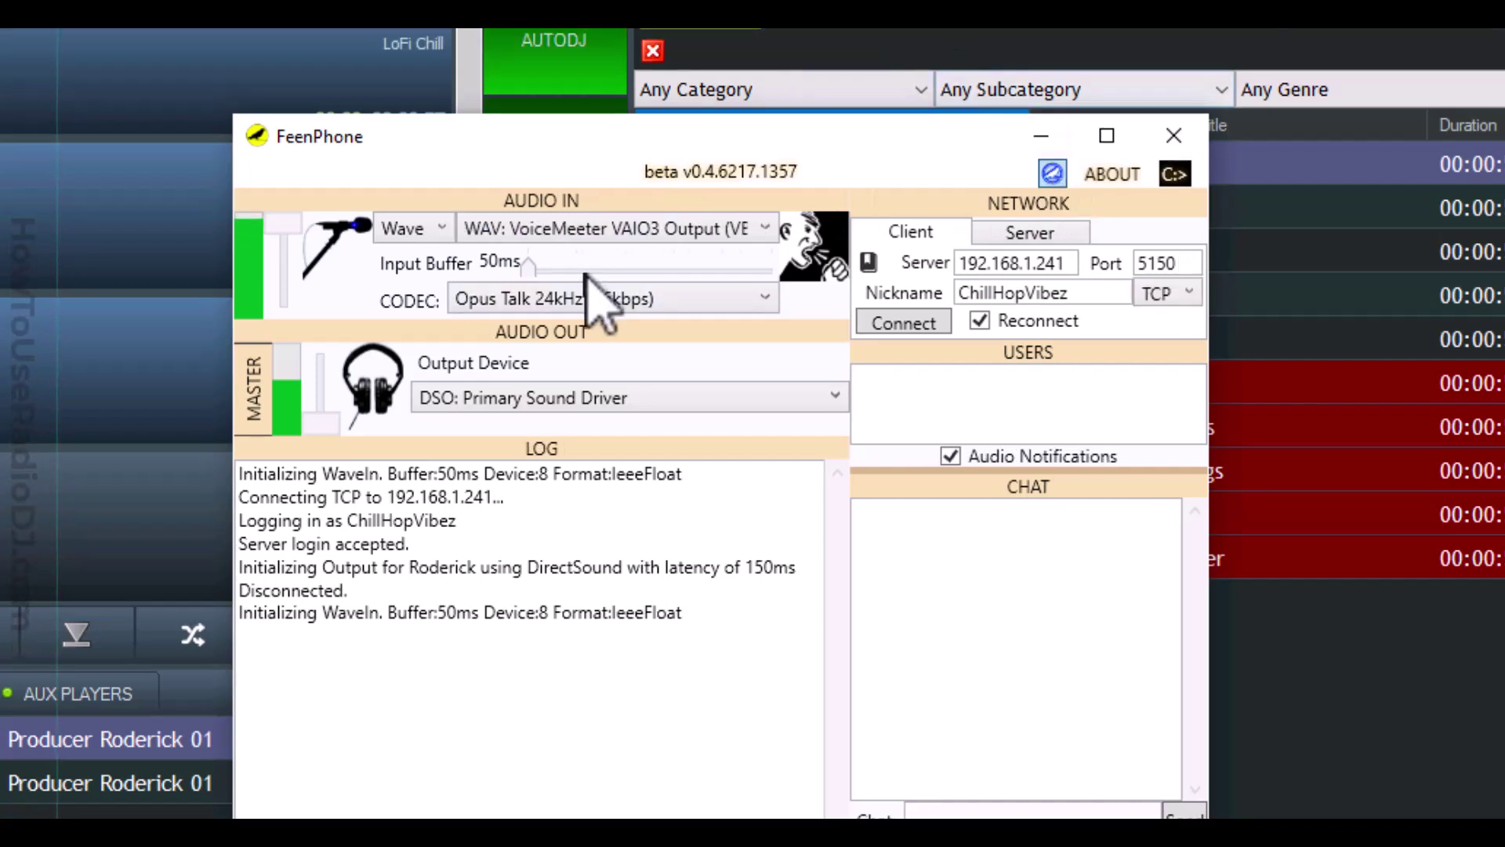
left_click(715, 290)
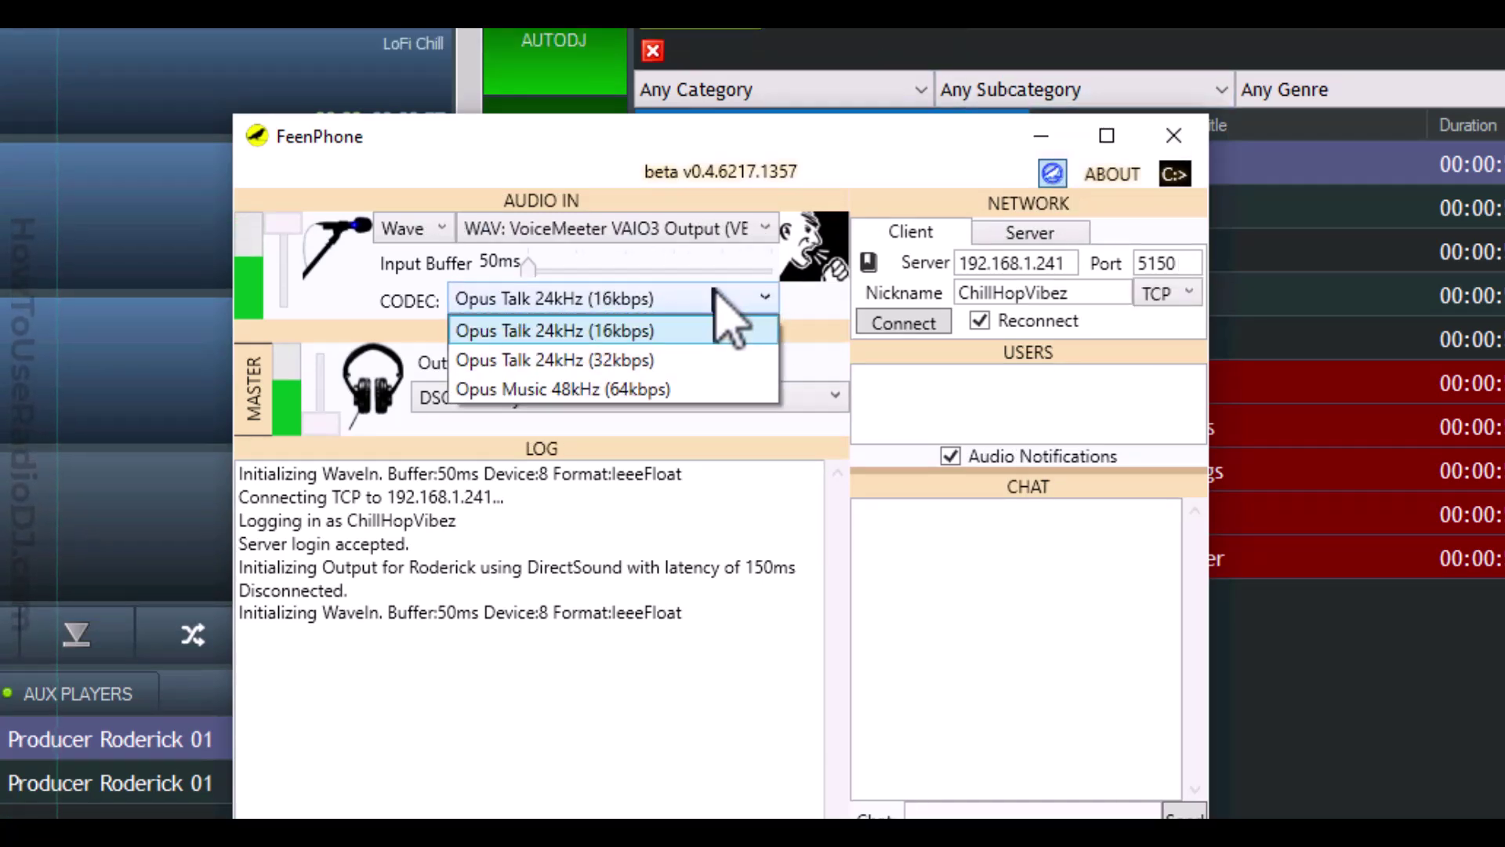
left_click(600, 386)
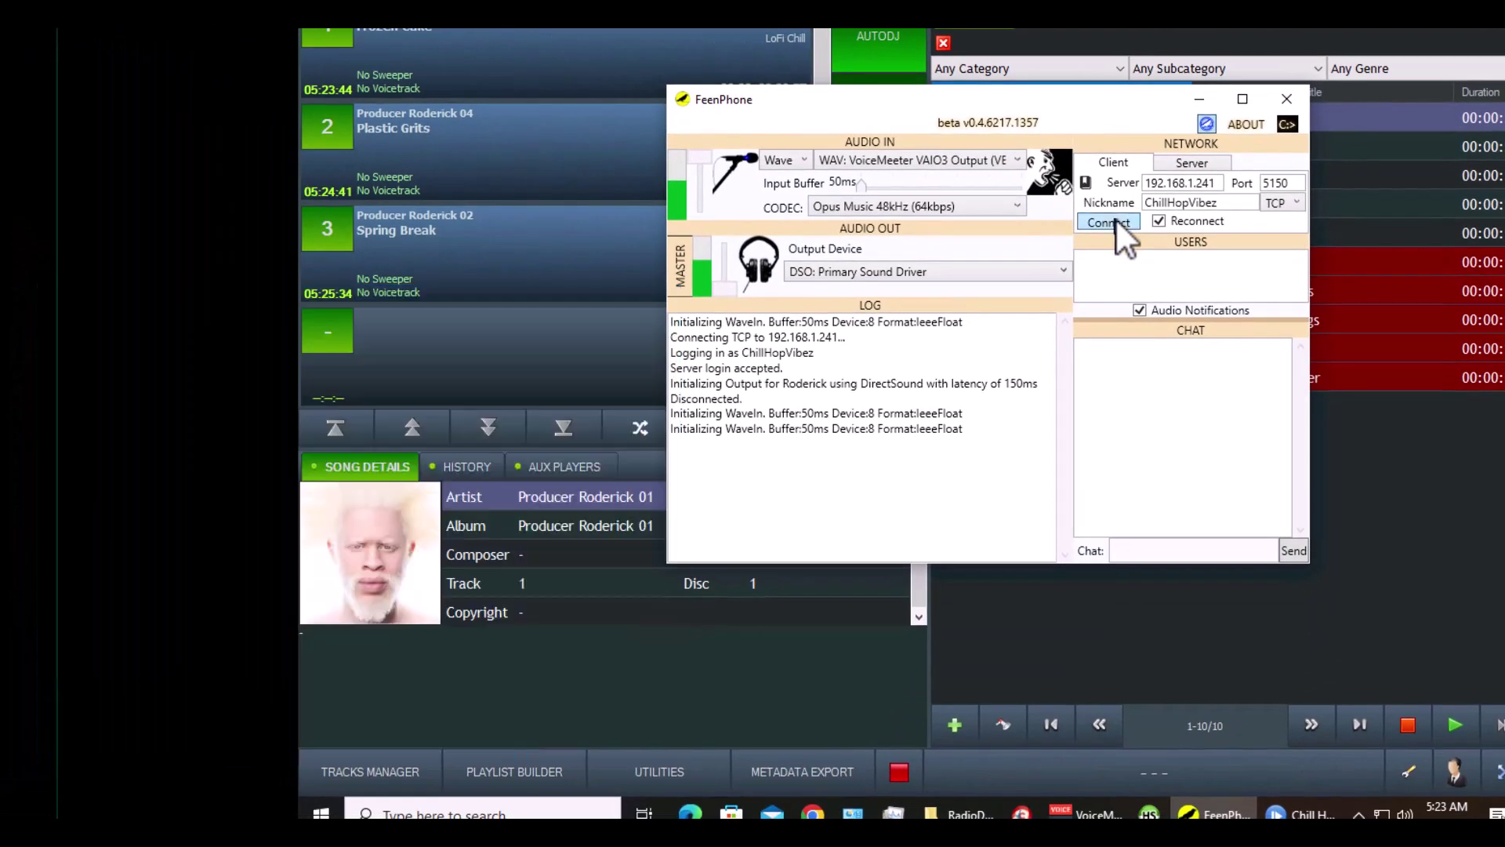
left_click(1116, 221)
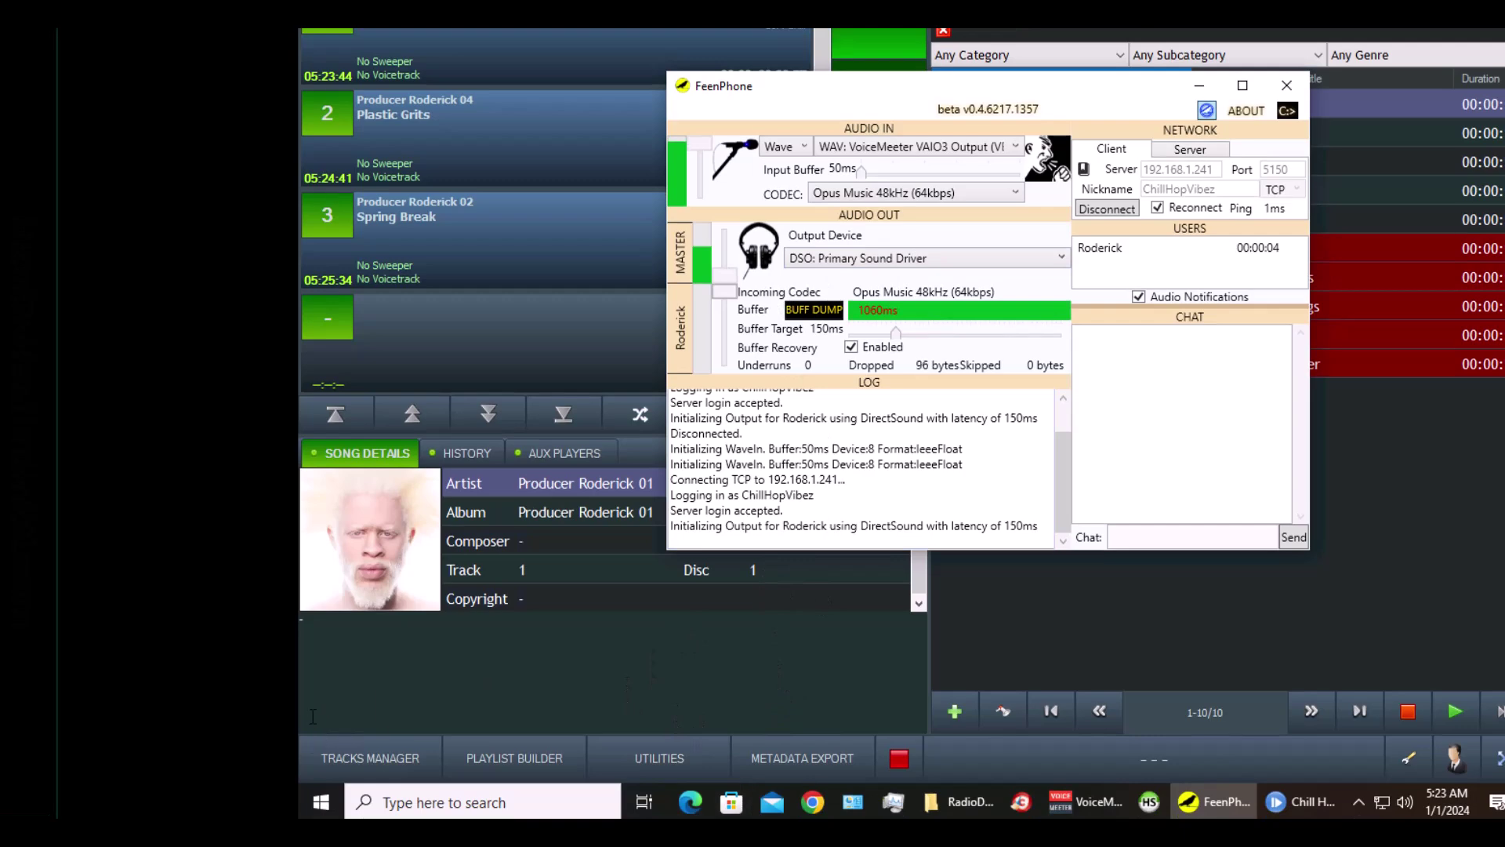
Raise the Voicemeeter VAIO gain in the local mixer to about -1.2 dB, lower it to about -28.3 dB and put the mixer away
left_click_drag(0, 423, 775, 81)
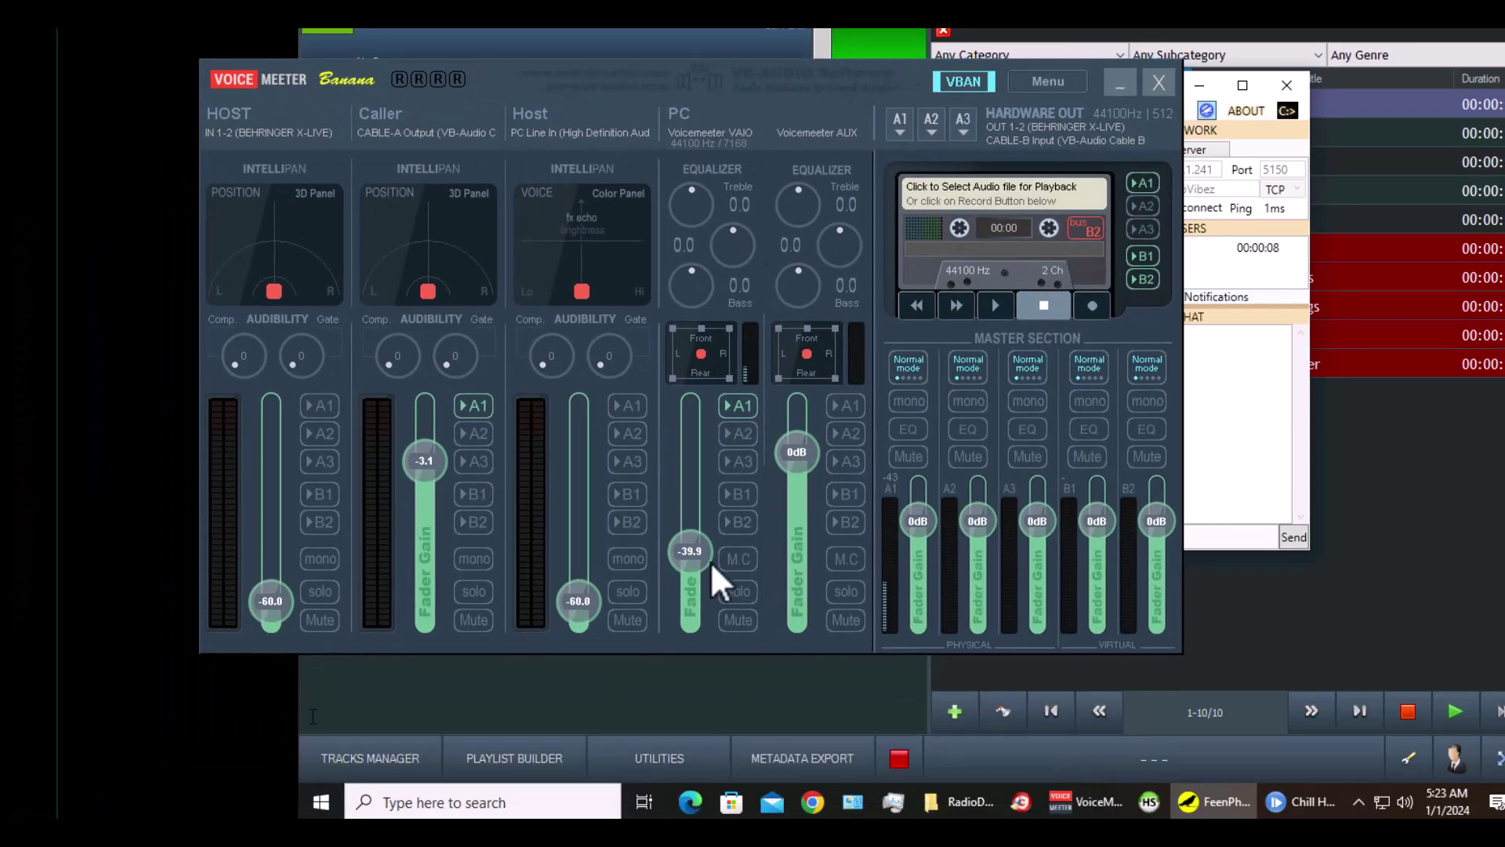
left_click_drag(696, 544, 702, 489)
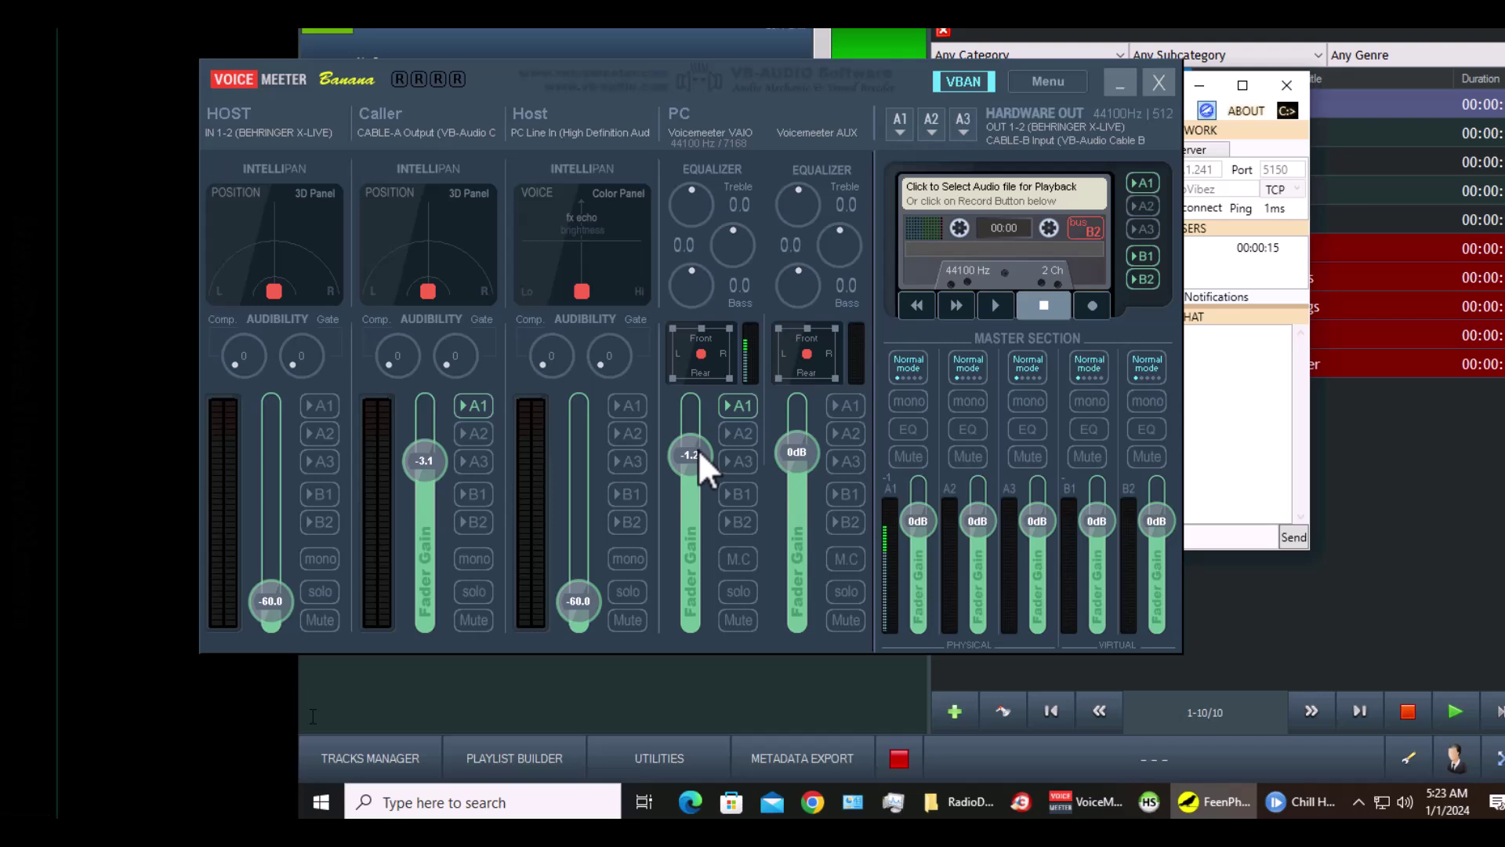
left_click_drag(700, 453, 693, 516)
left_click_drag(767, 83, 826, 180)
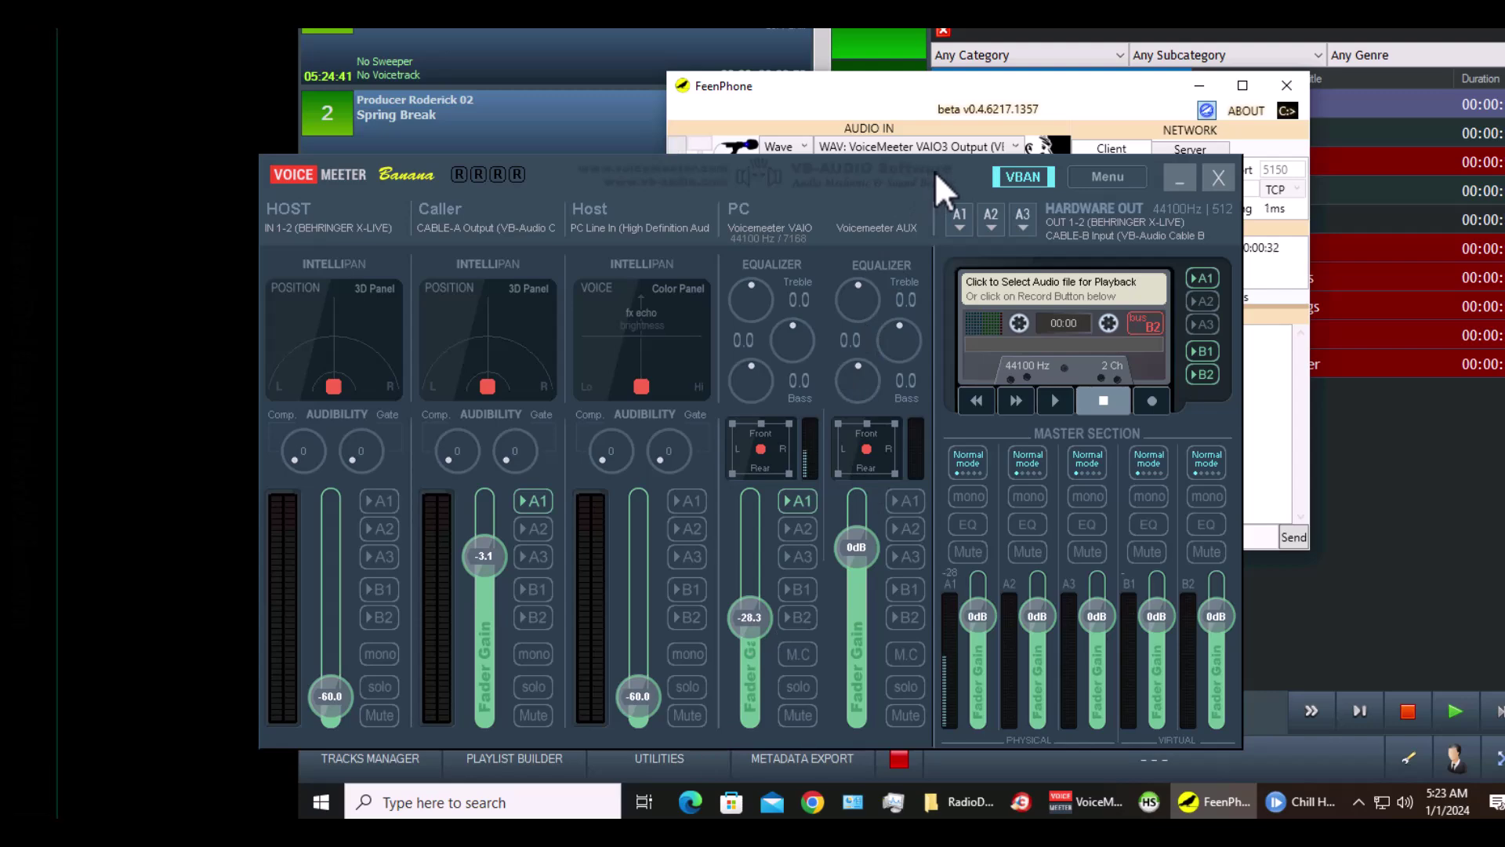
left_click_drag(943, 185, 0, 47)
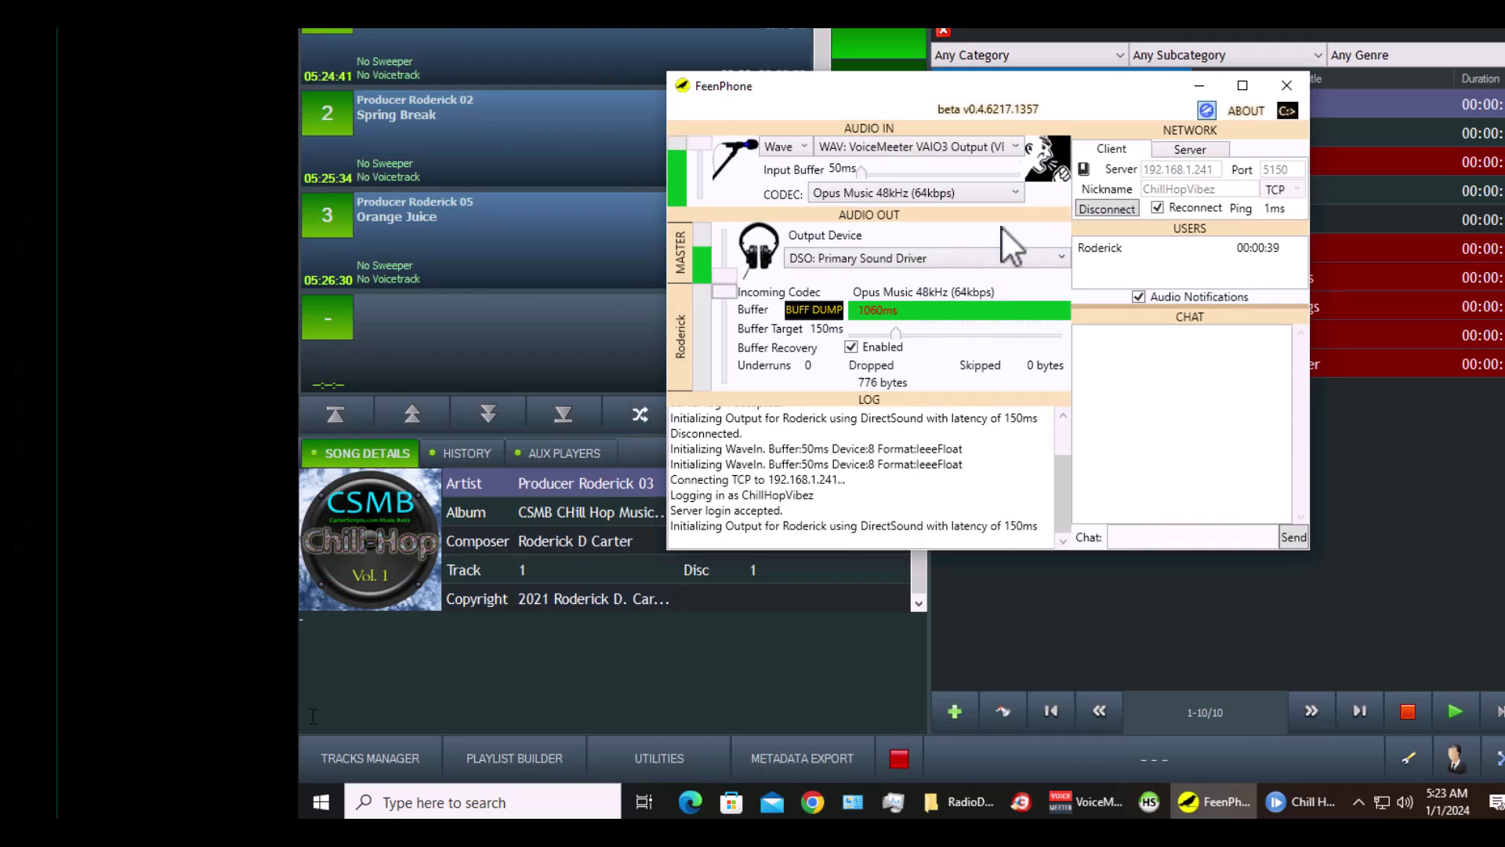
Disconnect the remote FeenPhone client and arrange the remote and local FeenPhone windows beside each other
left_click(1105, 208)
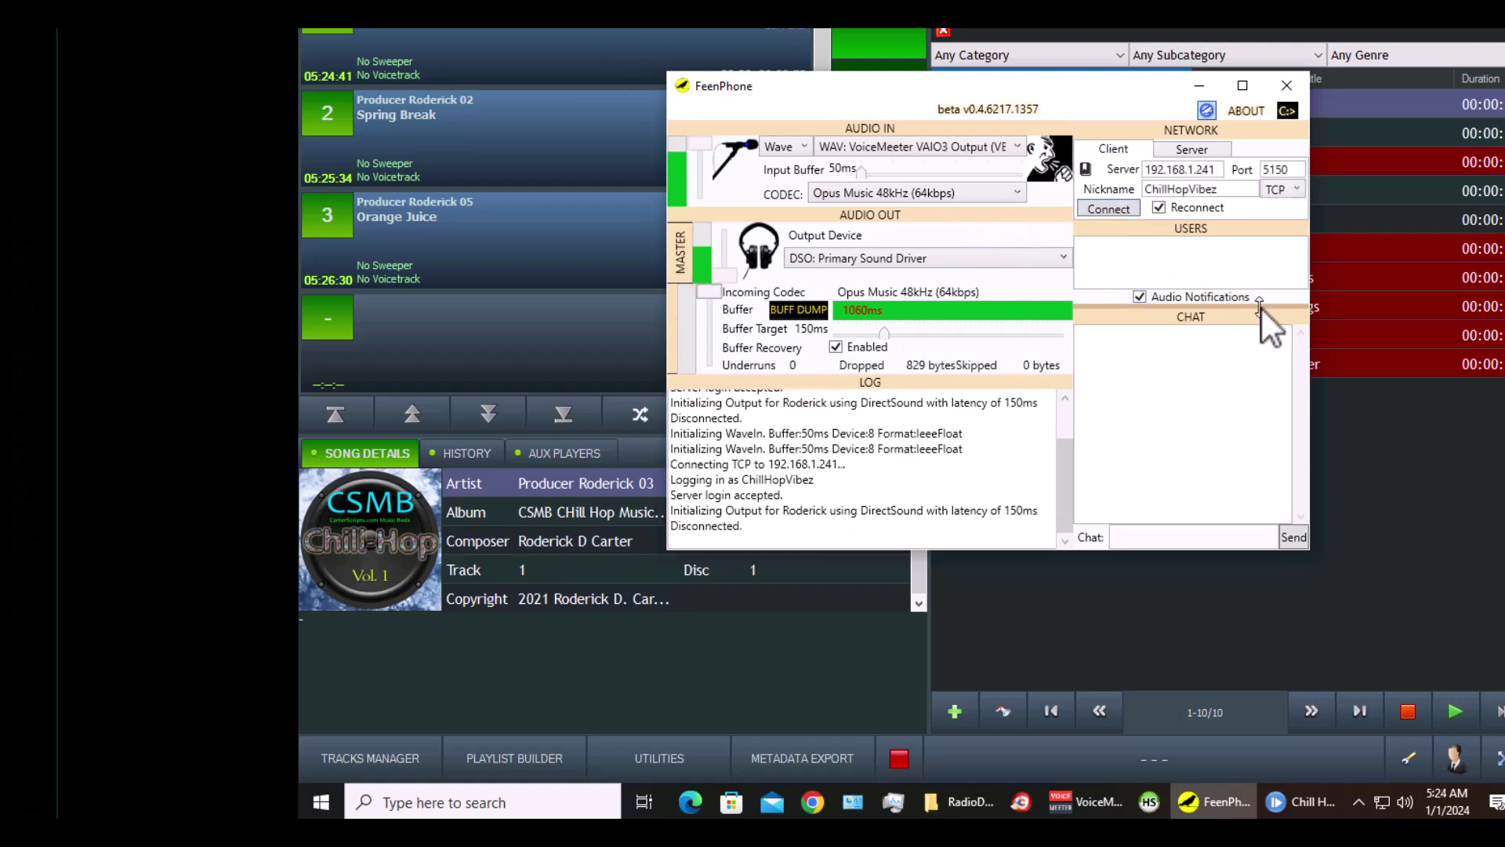
left_click_drag(1099, 85, 987, 167)
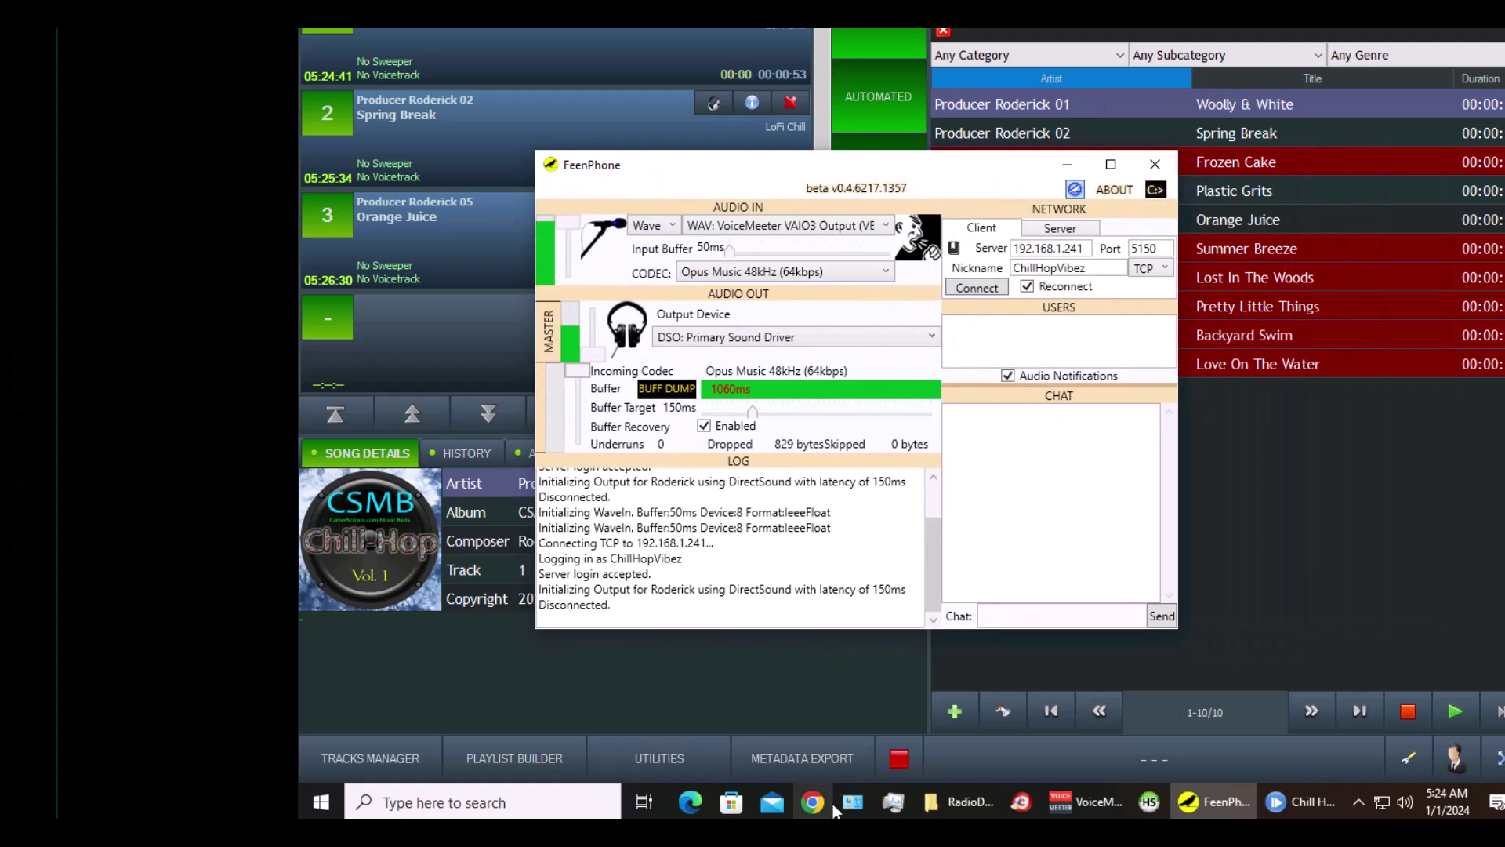
mouse_move(1234, 817)
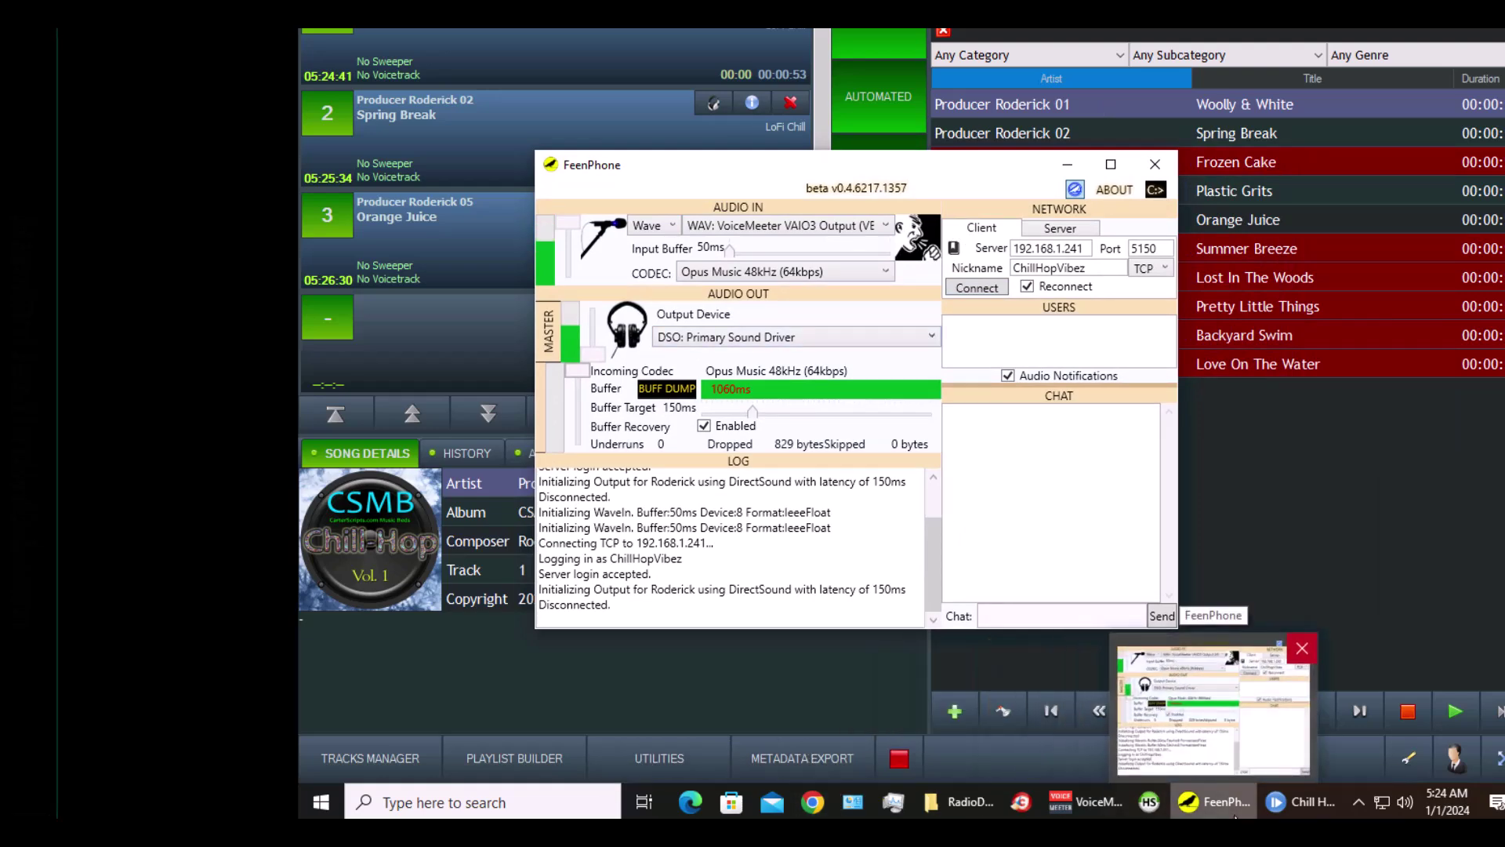
left_click(1235, 816)
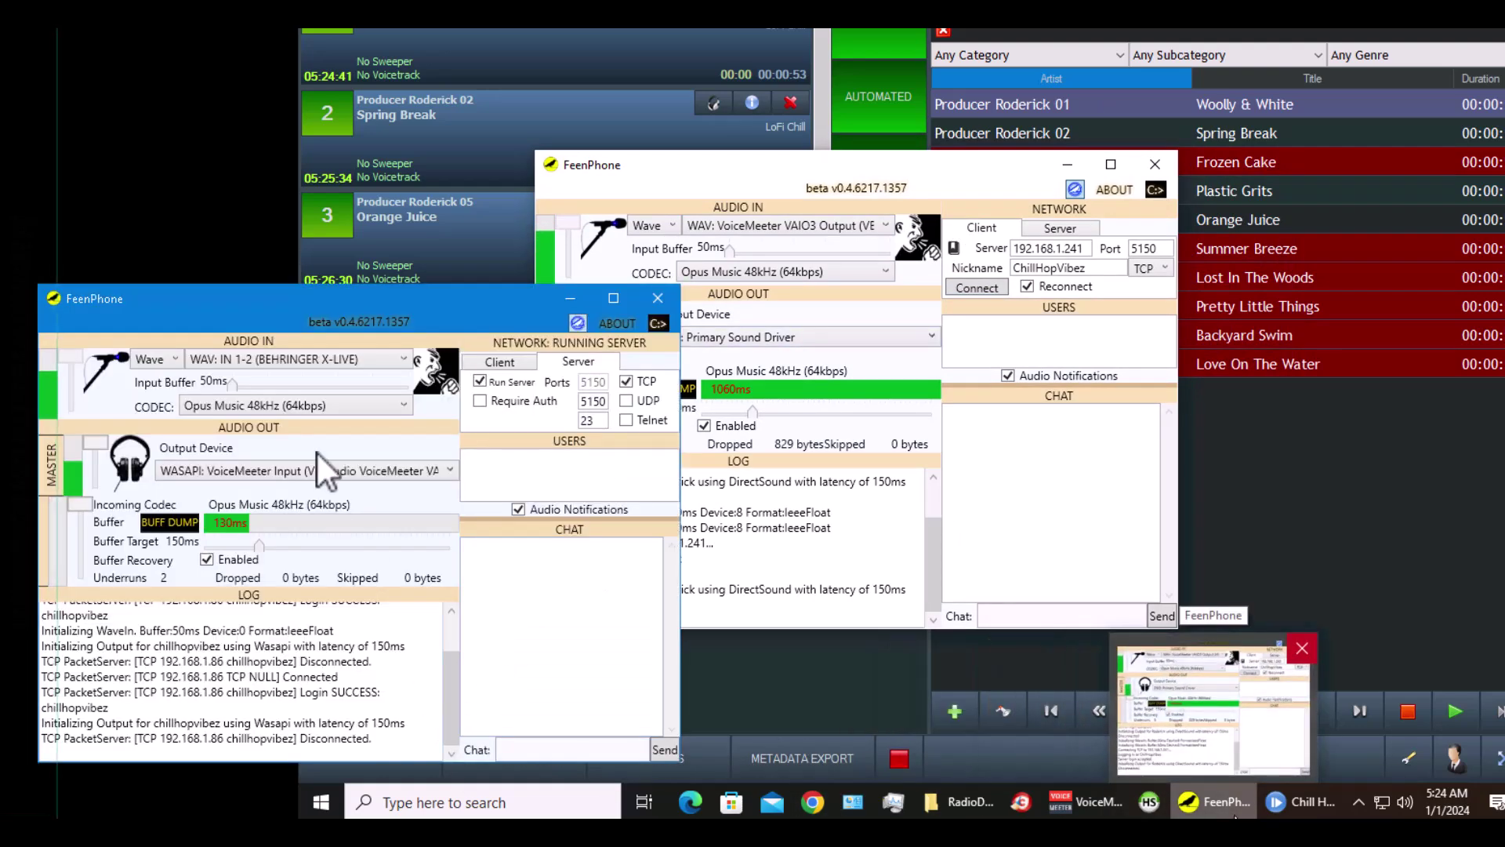
left_click_drag(455, 295, 544, 105)
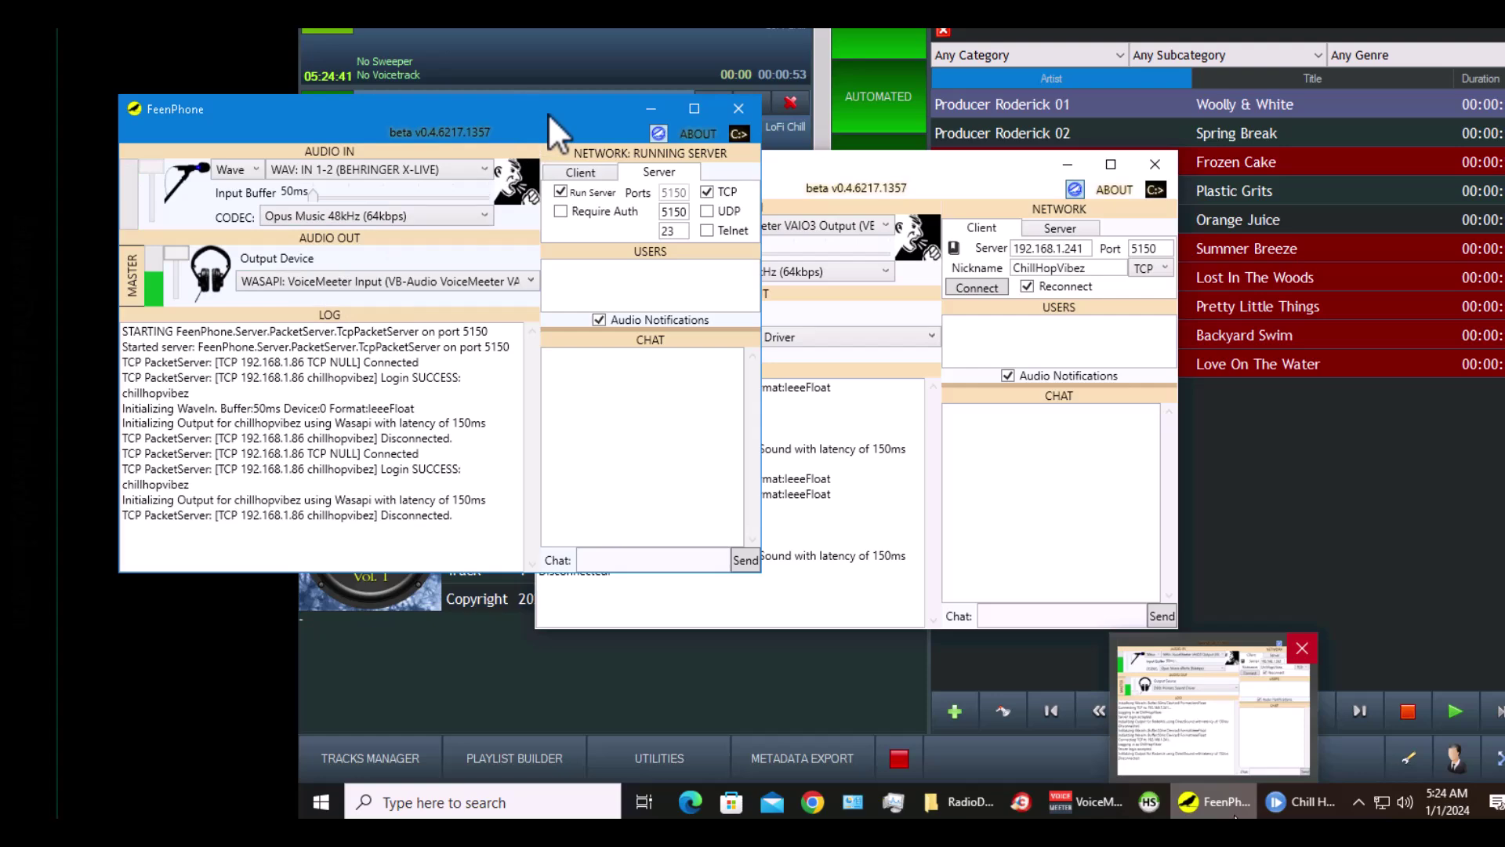
Put the local FeenPhone window away and review the remote FeenPhone's available output devices
left_click(738, 108)
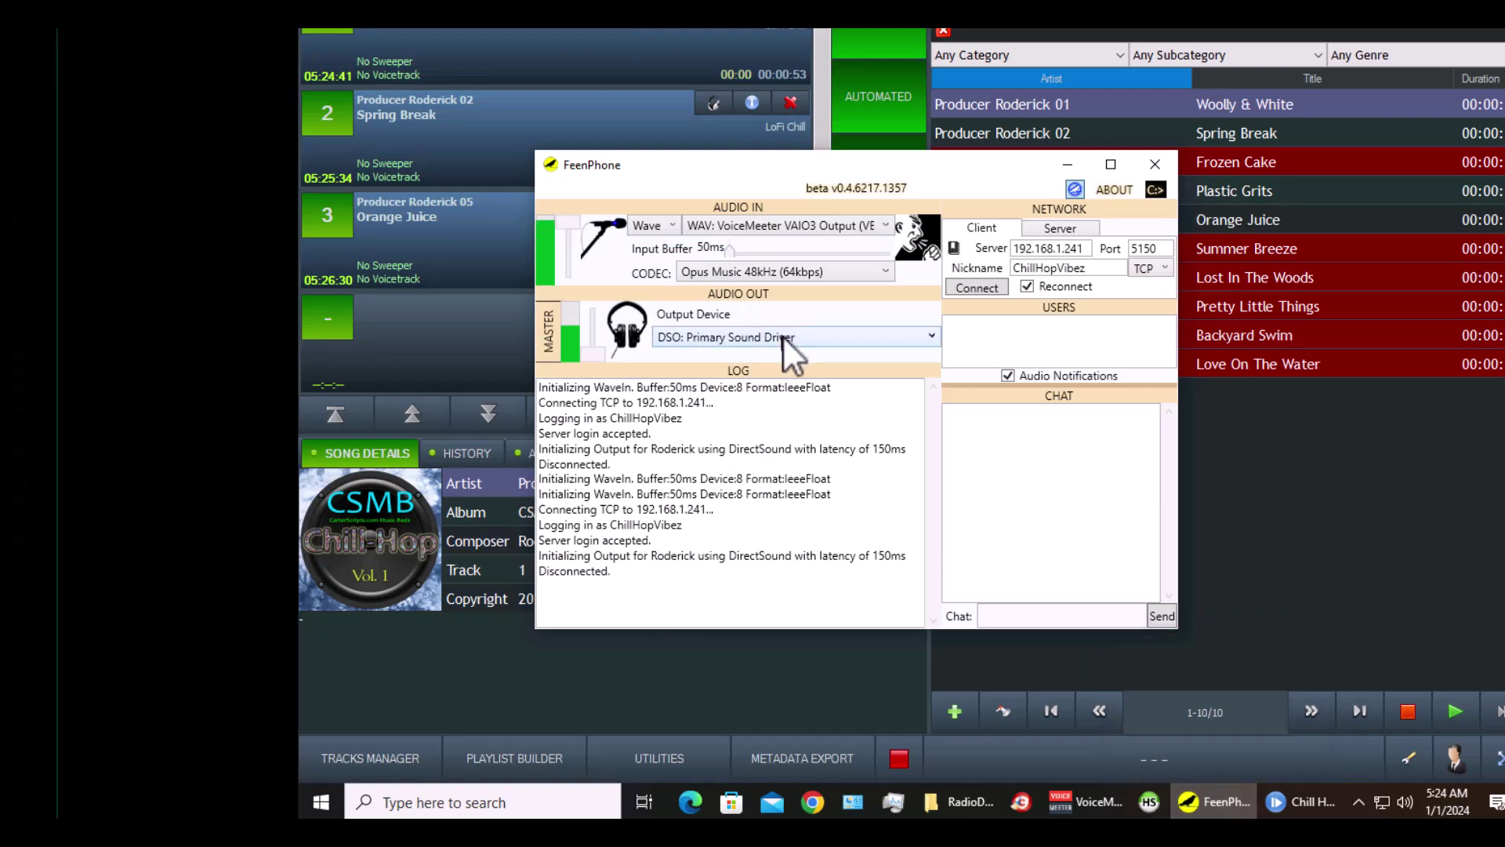
left_click(928, 336)
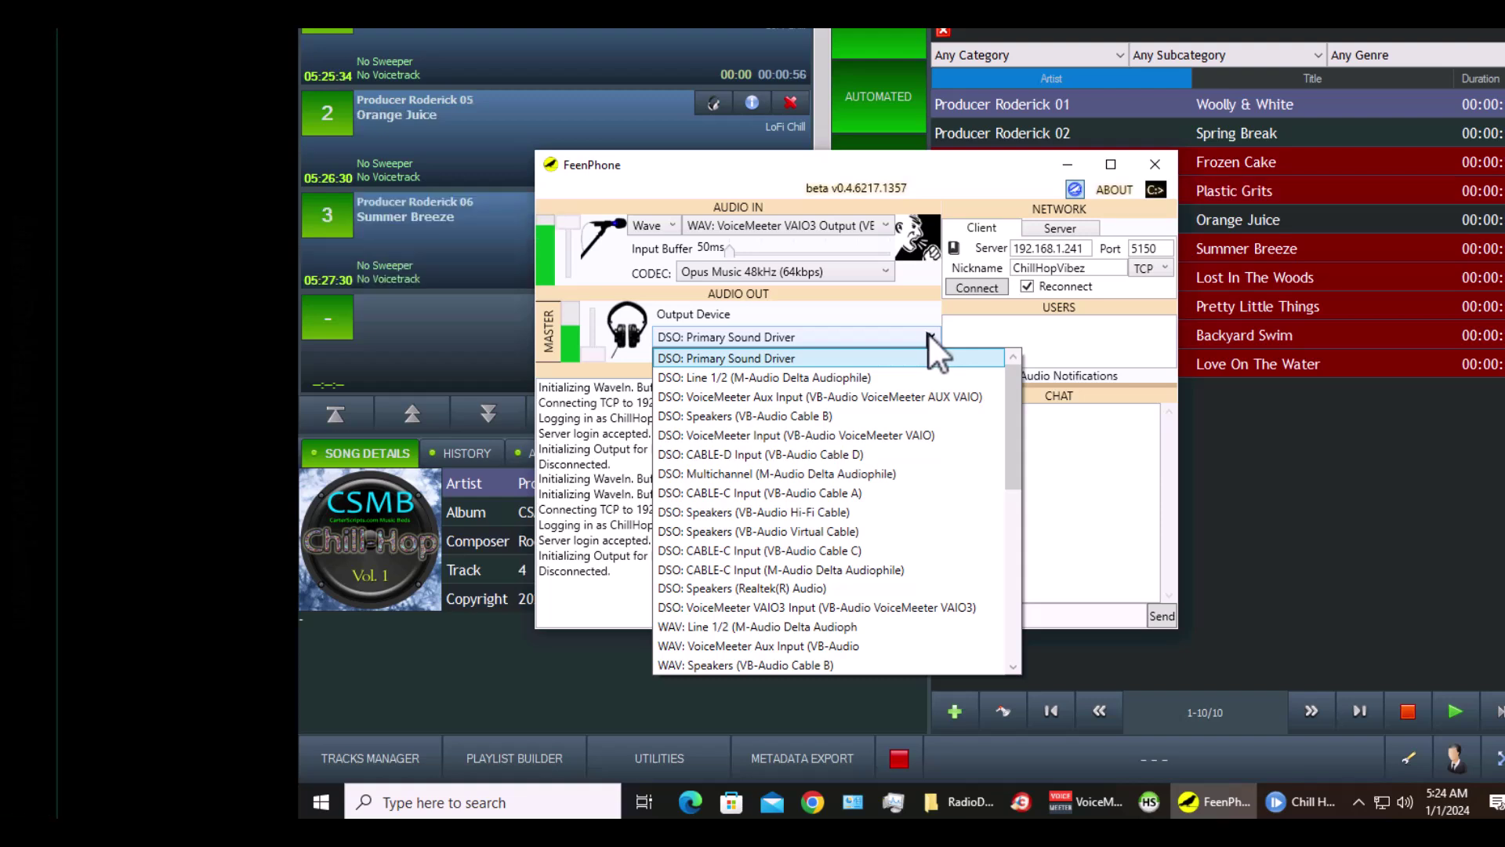
left_click(984, 327)
Switch to the remote VoiceMeeter Potato, inspect the input strips from WNIA to MIC INPUT and the master section, and minimize it
left_click(1086, 798)
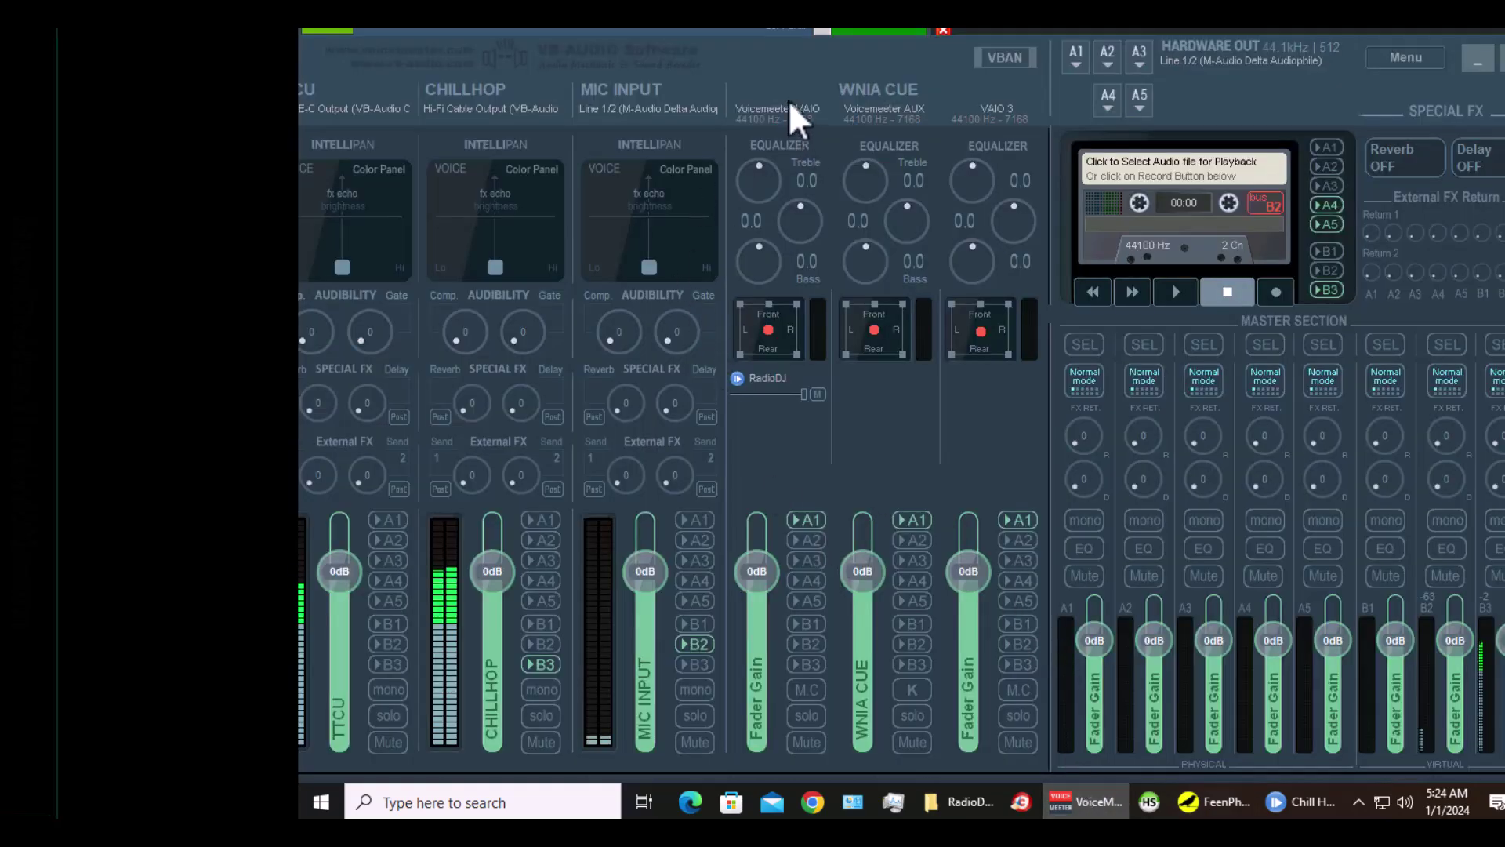
left_click_drag(777, 60, 1167, 73)
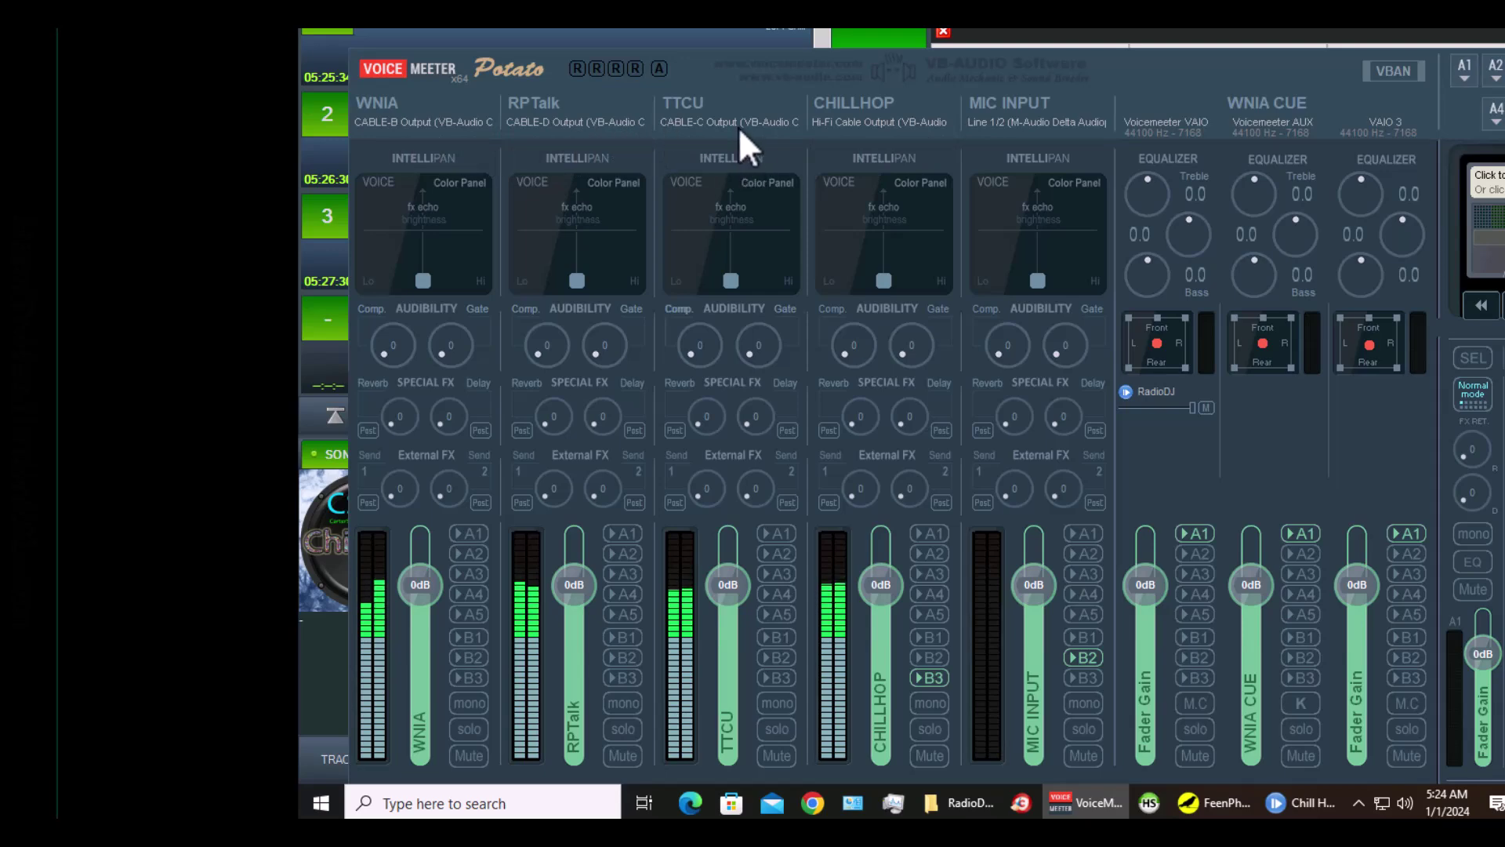
left_click_drag(1298, 73, 787, 116)
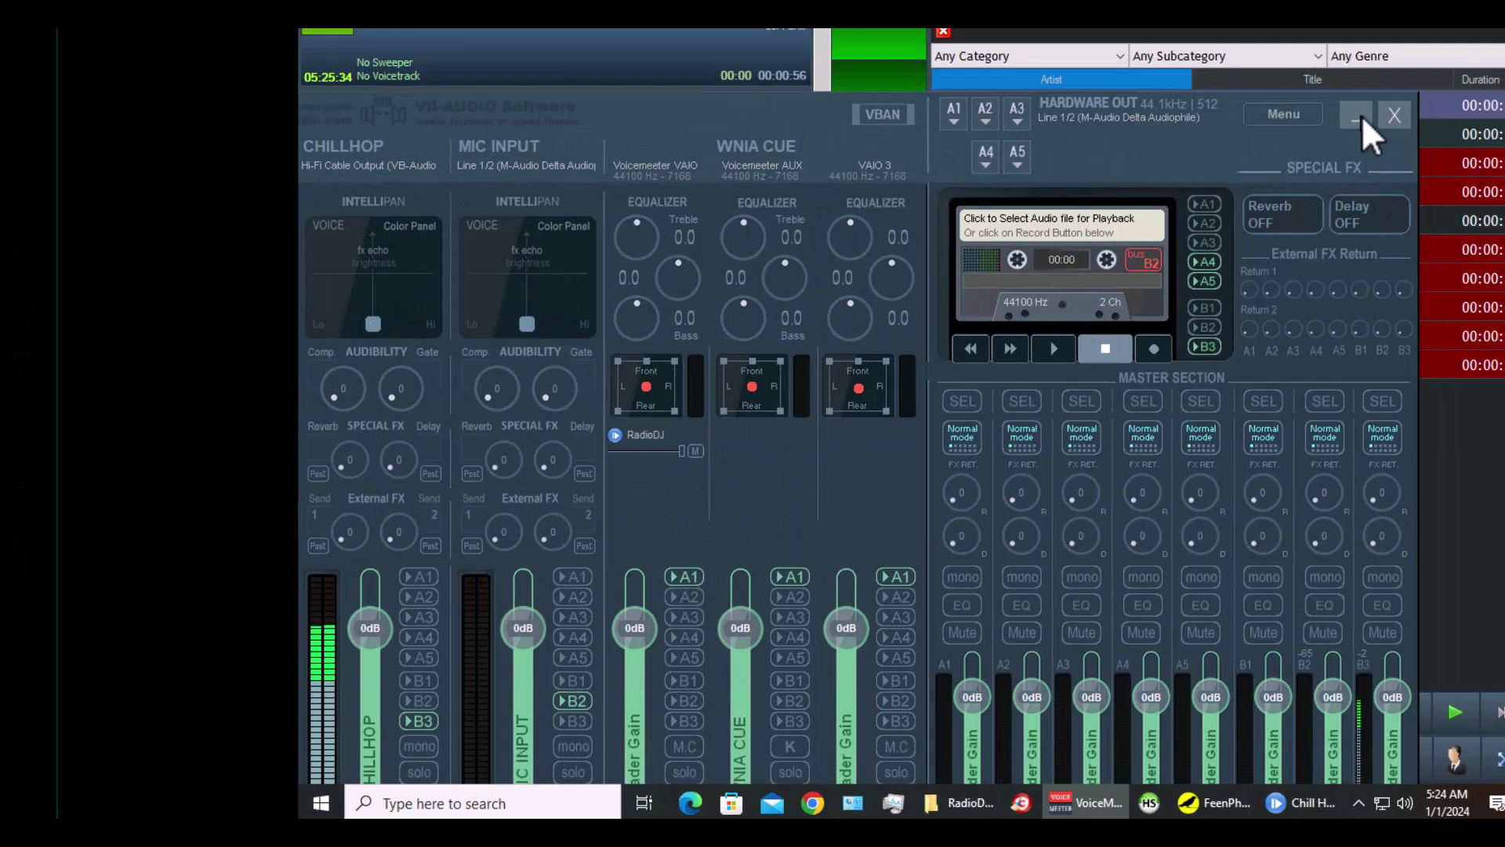
left_click(1359, 116)
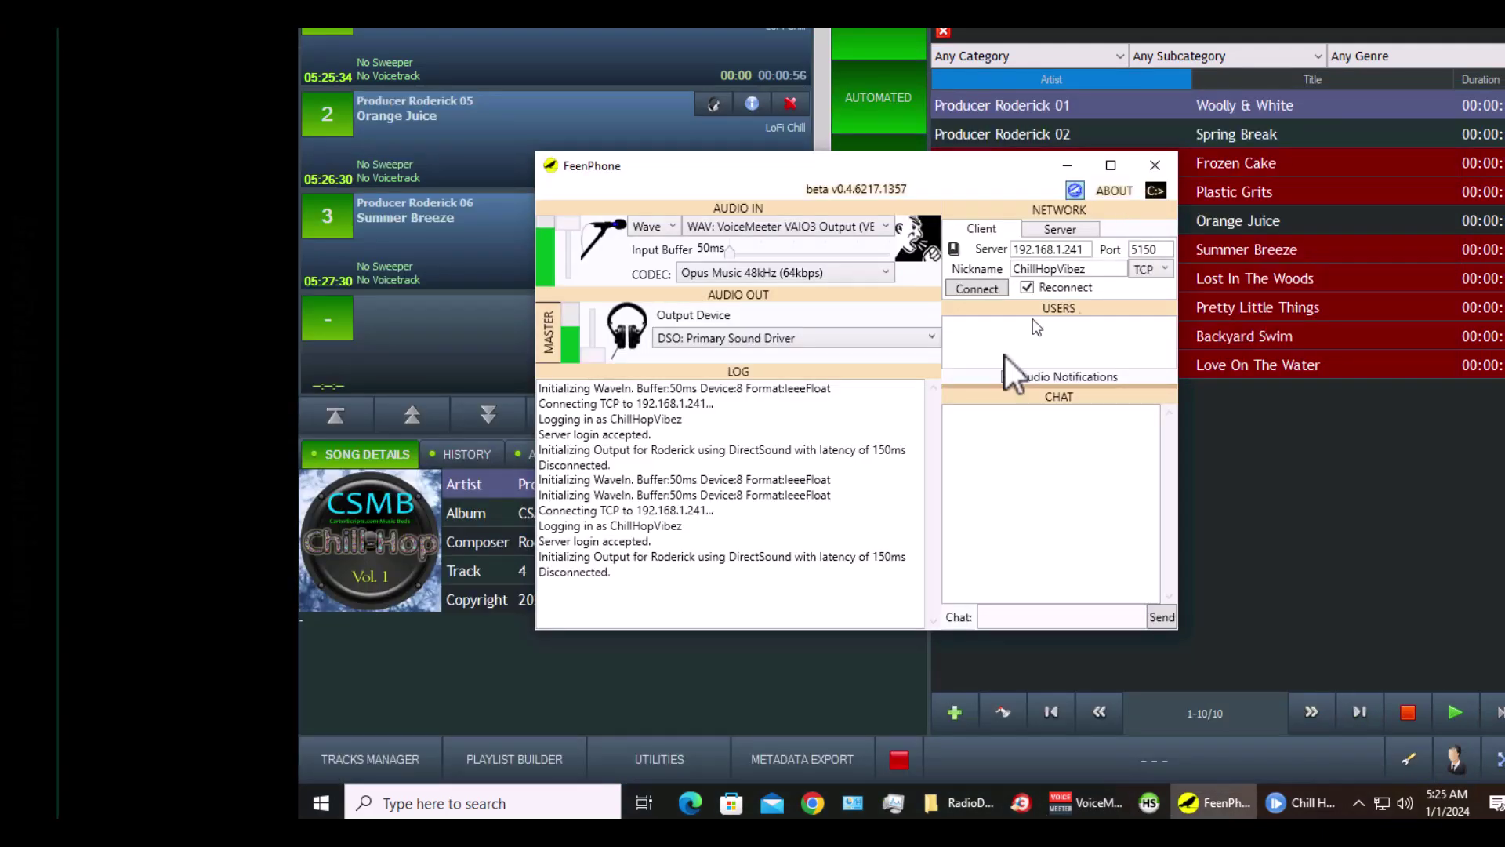
Set the remote FeenPhone's output device to DSO: CABLE-C Input (VB-Audio Cable A) and reconnect to the server
left_click(807, 336)
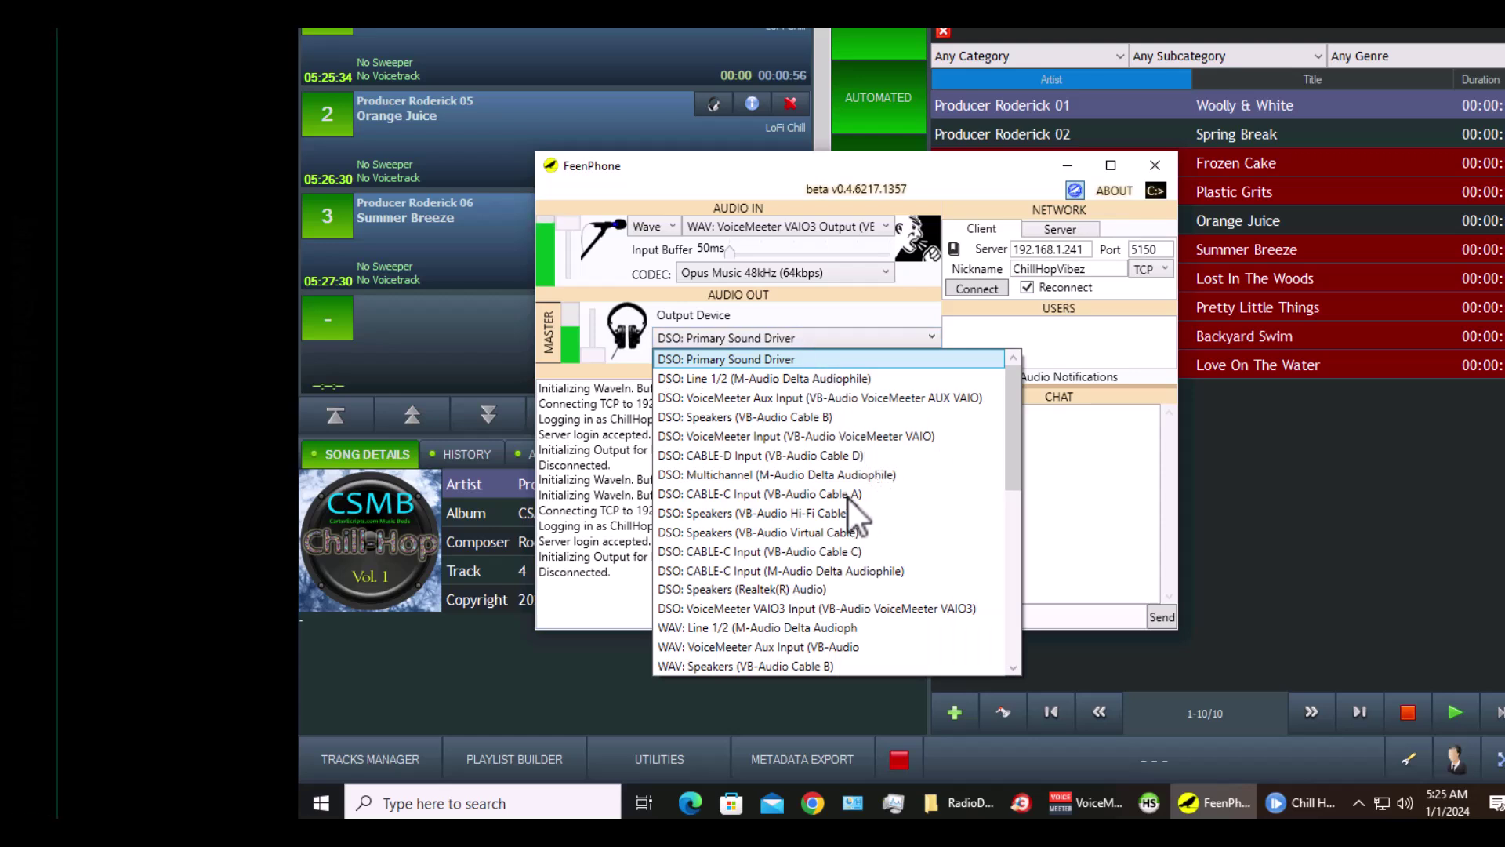
key("Down")
key("Down")
key("Down")
key("Down")
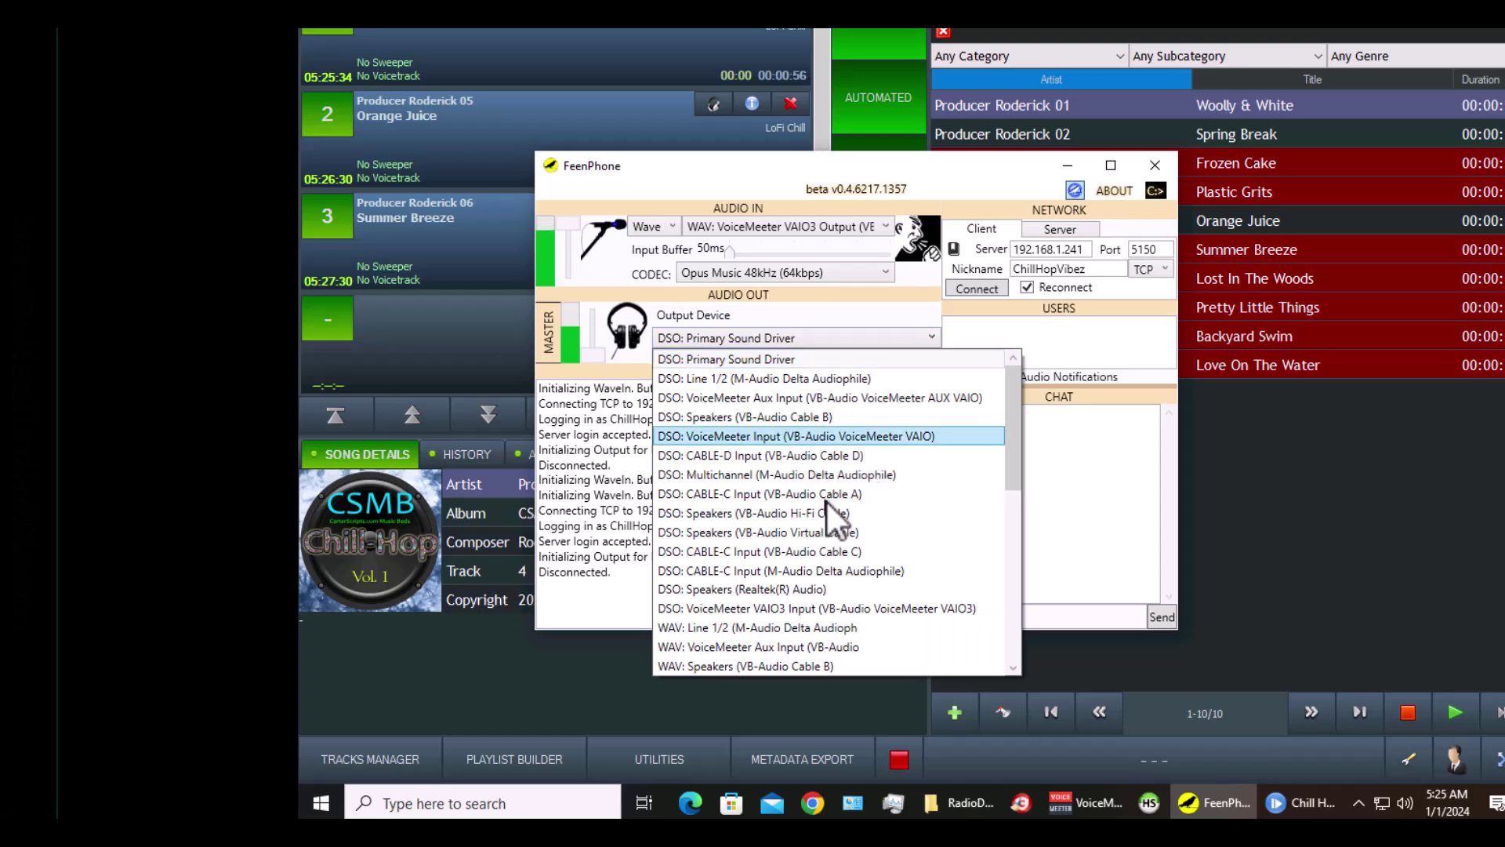
key("Escape")
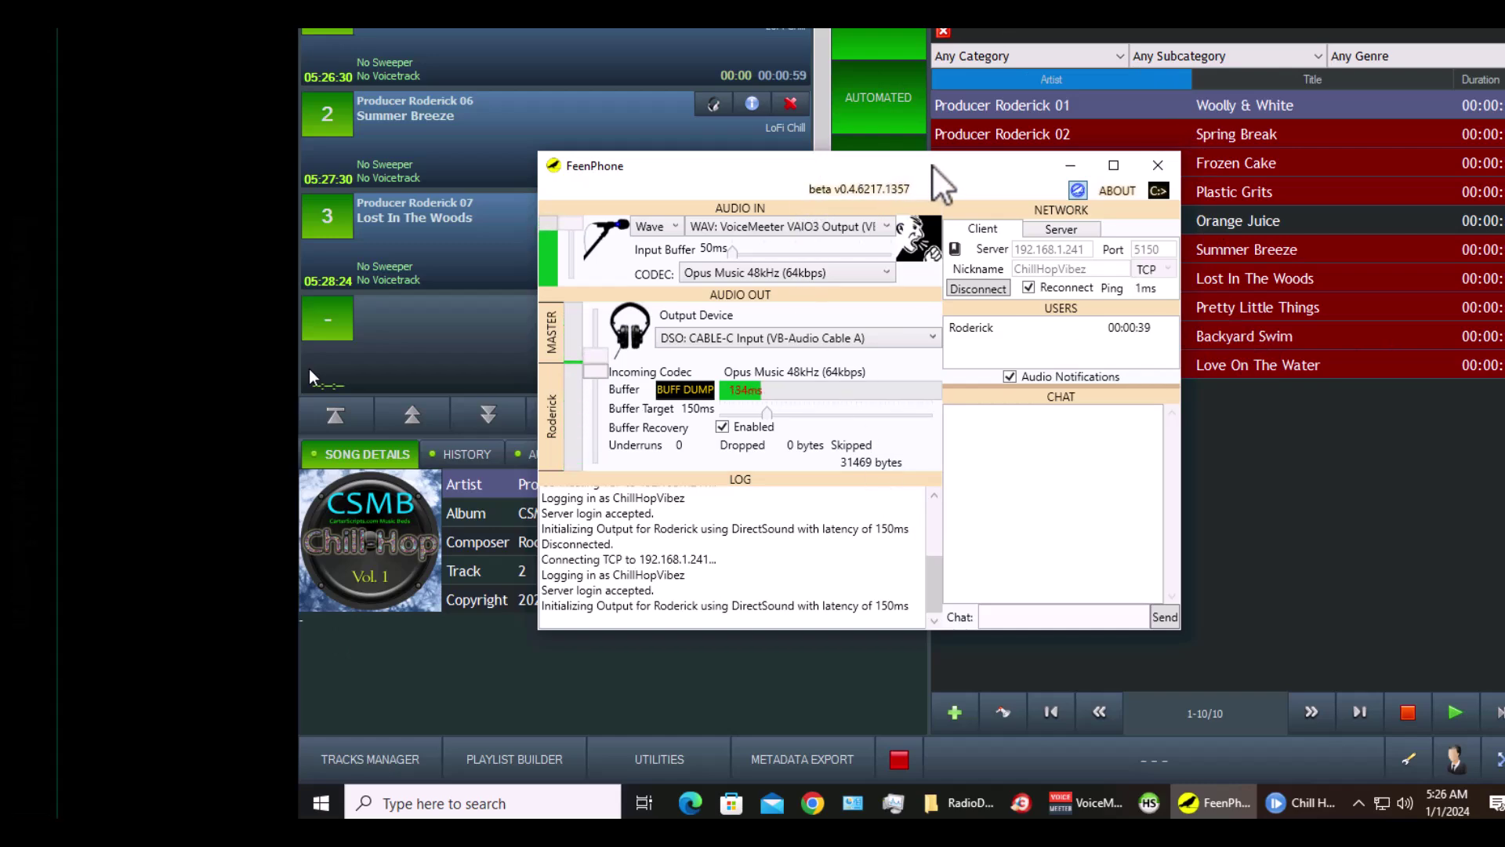
Minimize FeenPhone and set the input sound device to Hi-Fi Cable Output (VB-Audio Cable A) in RadioDJ's sound device settings
left_click_drag(930, 166, 850, 259)
left_click(989, 269)
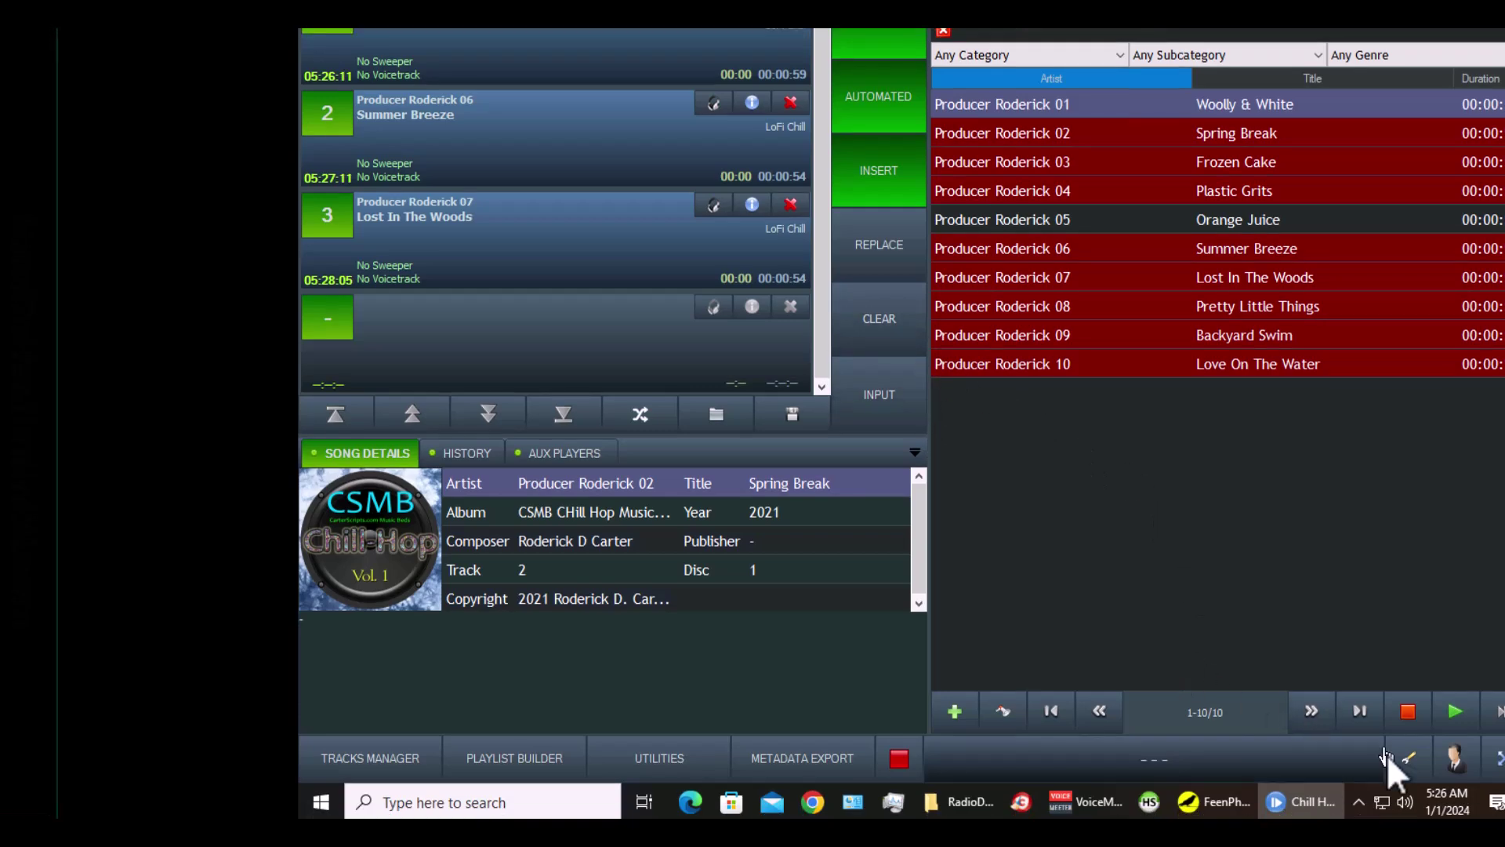
left_click(1410, 768)
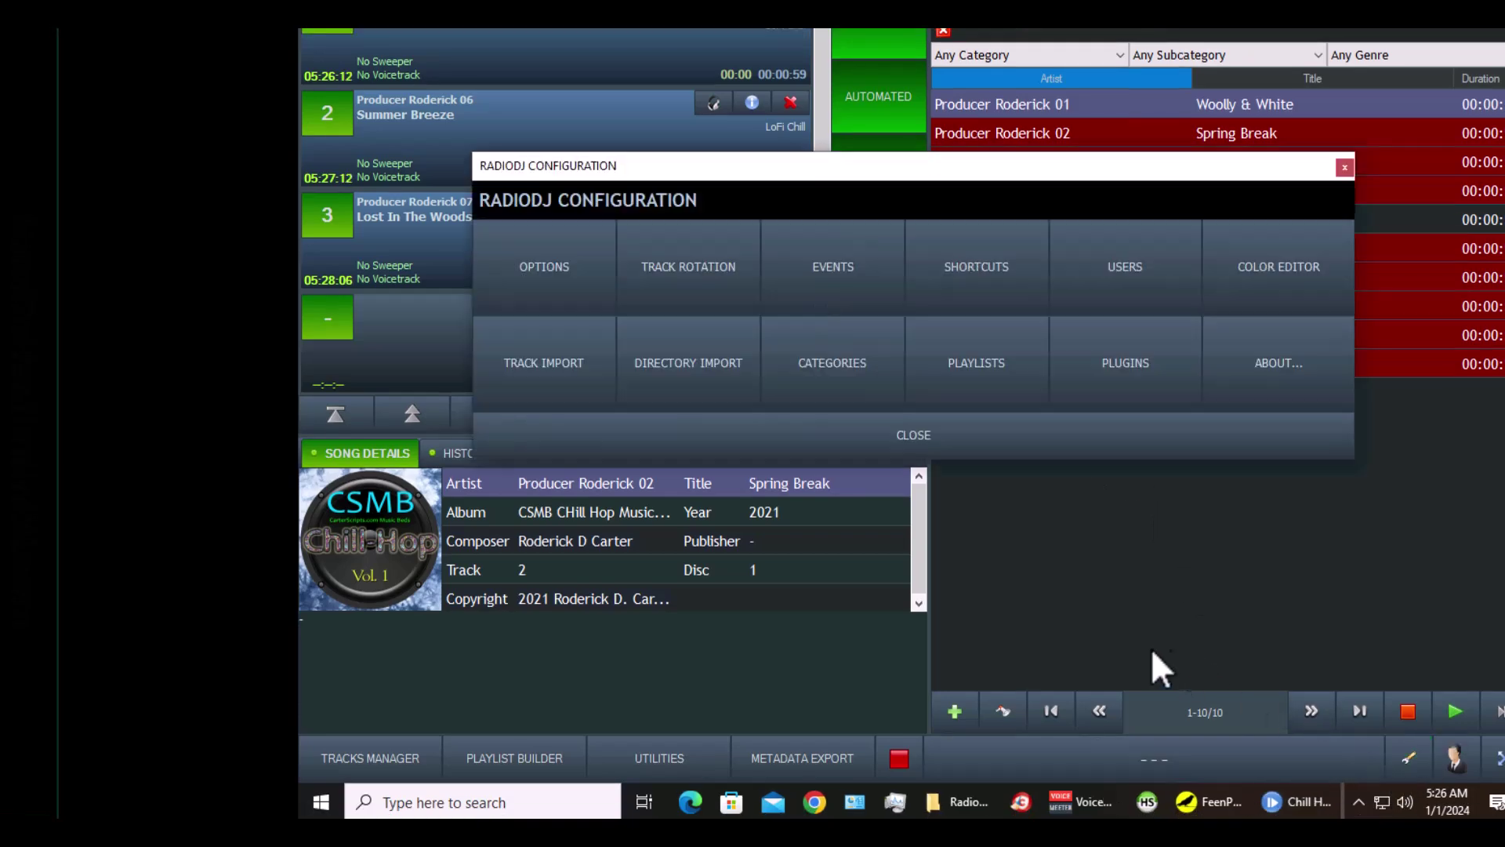
left_click(566, 266)
left_click(704, 152)
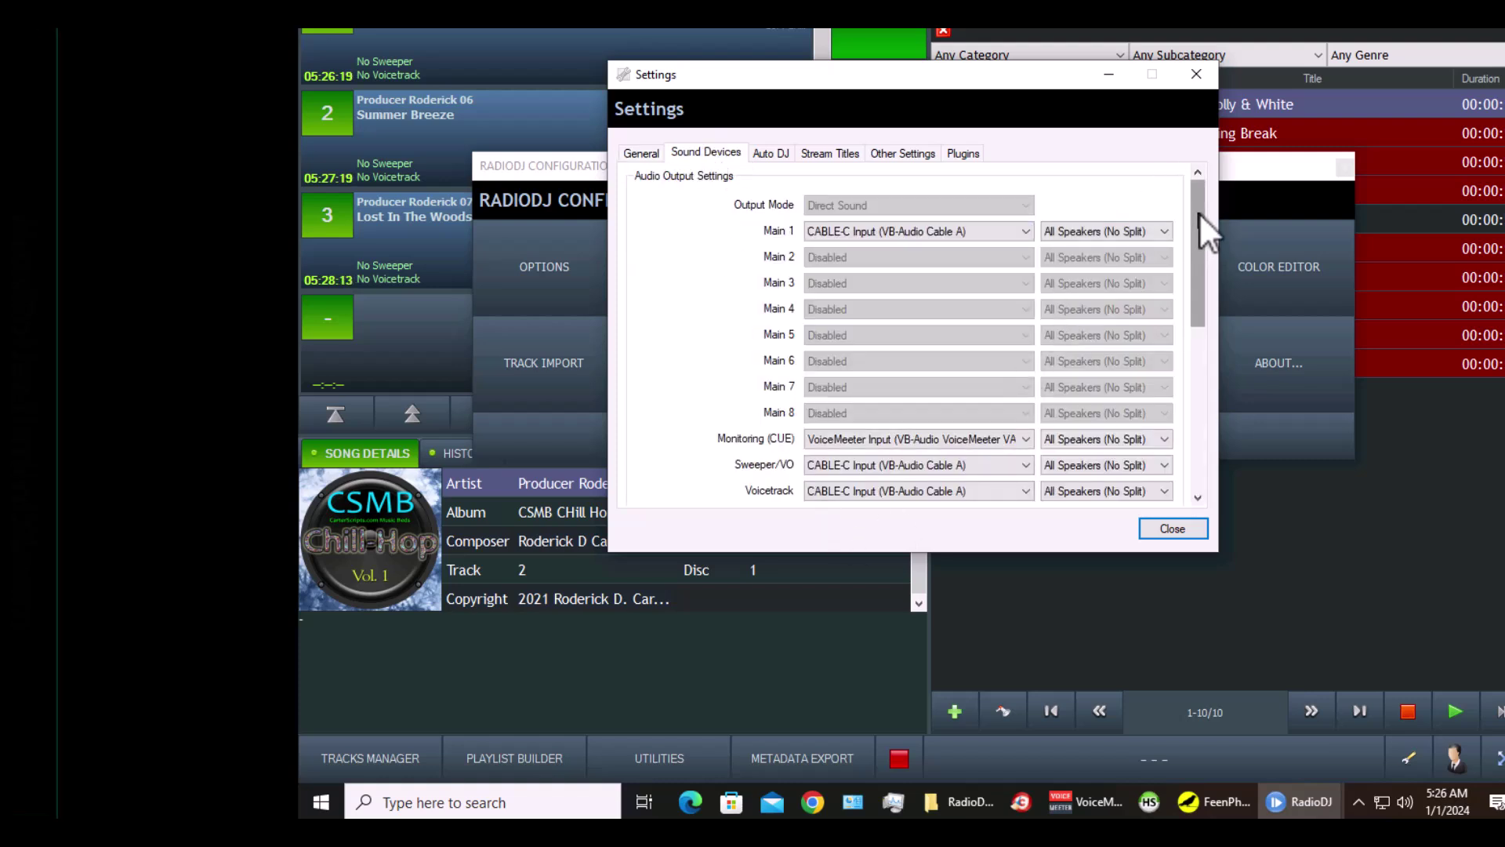
left_click_drag(1194, 218, 1203, 426)
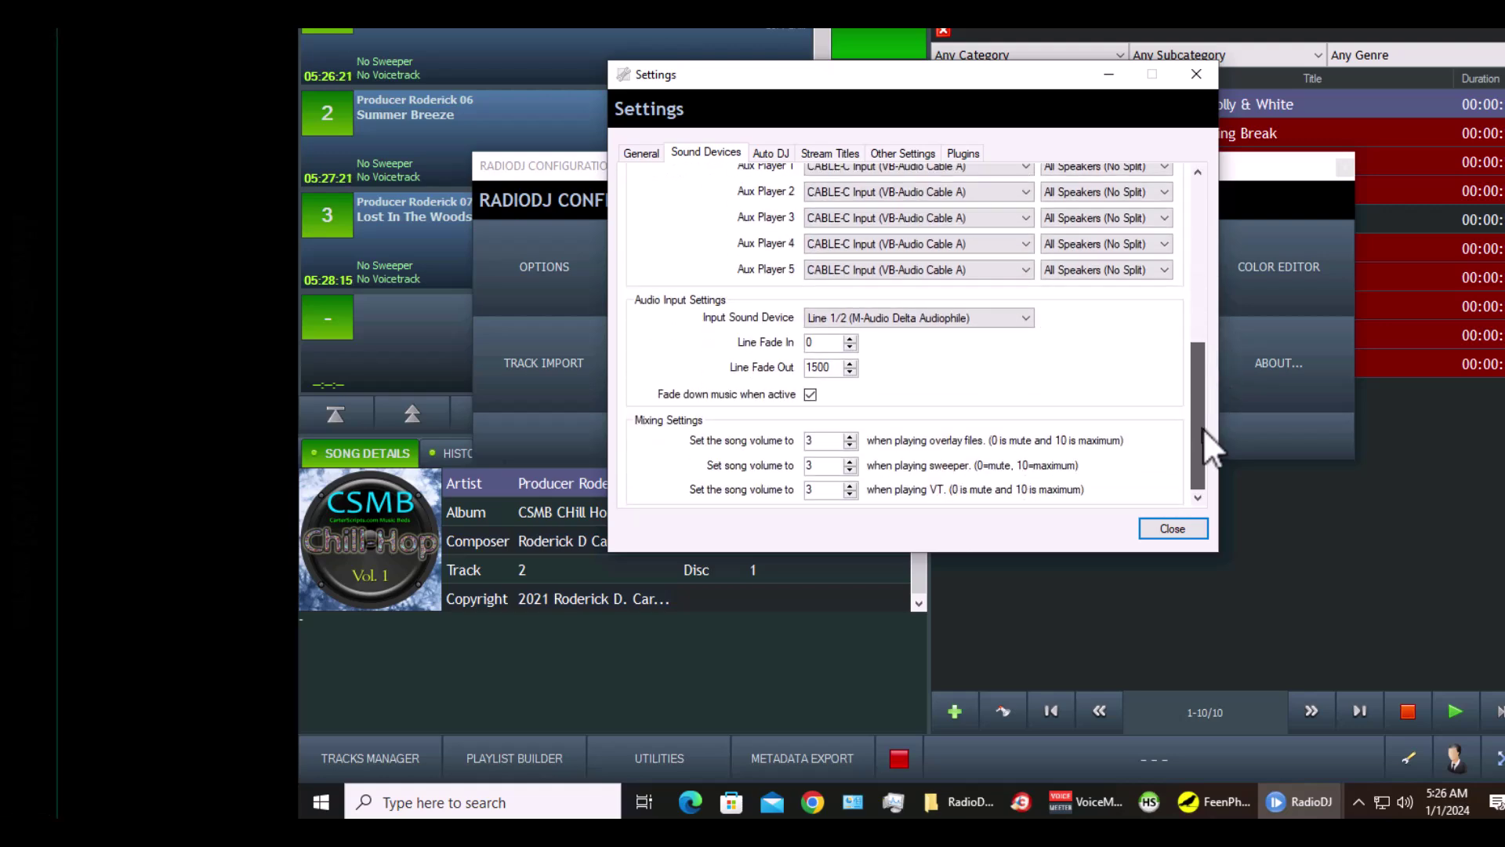
left_click(958, 317)
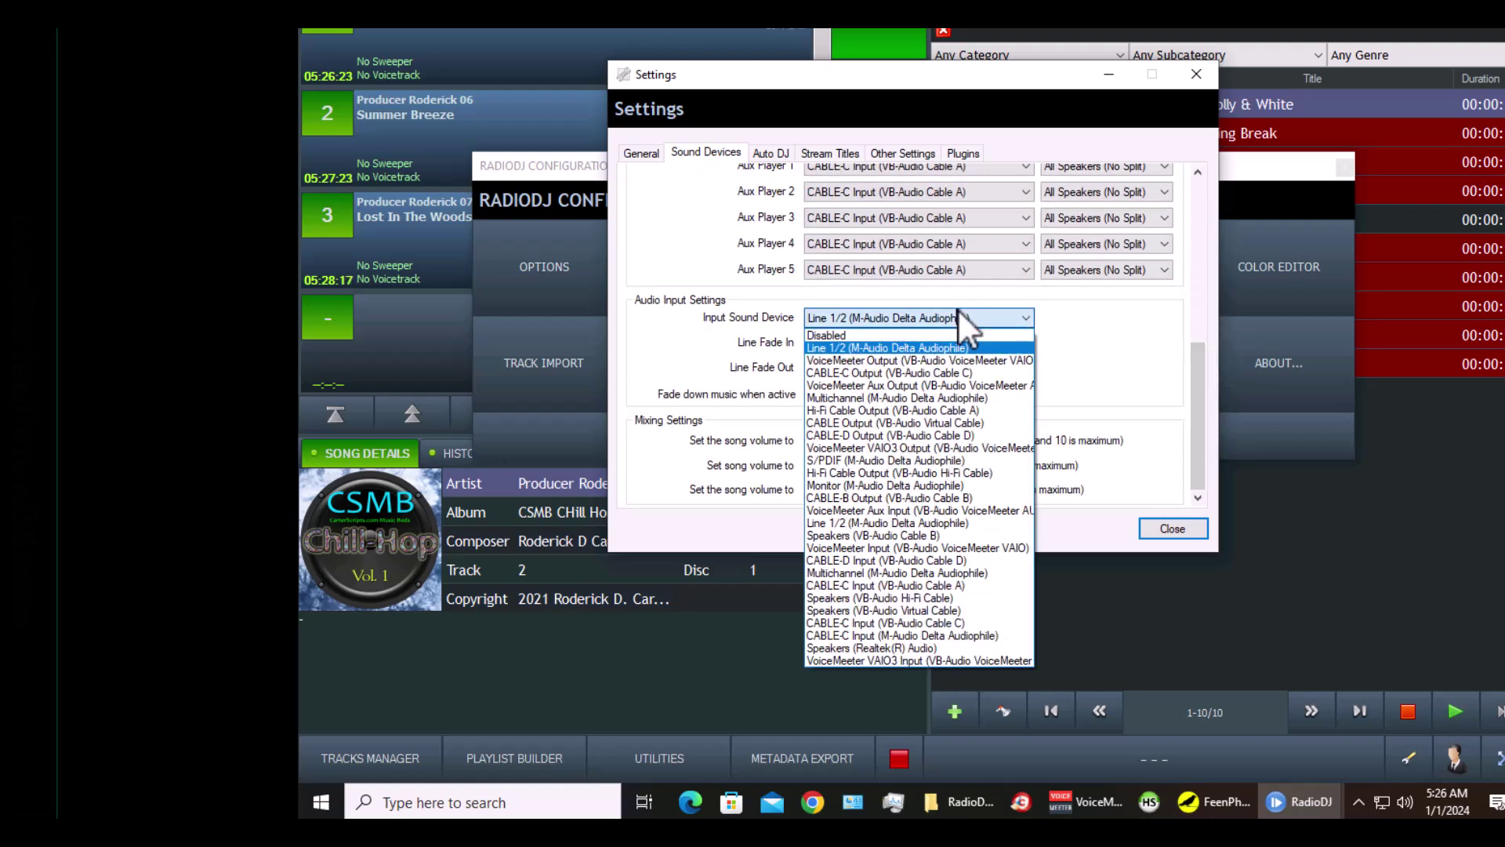
left_click(970, 407)
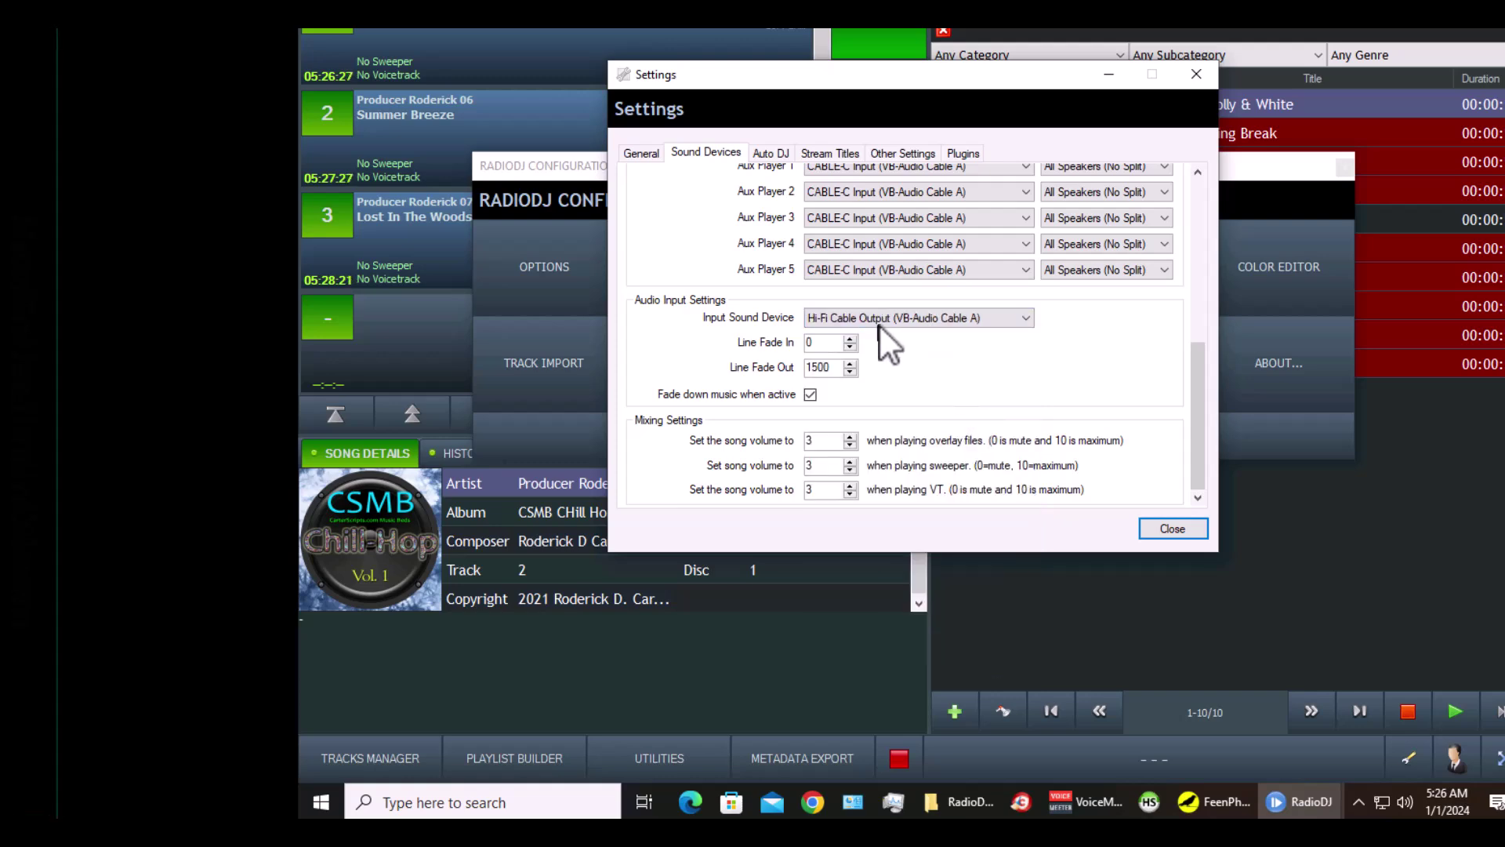
Set RadioDJ's input sound device to CABLE-C Input (VB-Audio Cable A), then close the settings and the configuration window
left_click(947, 320)
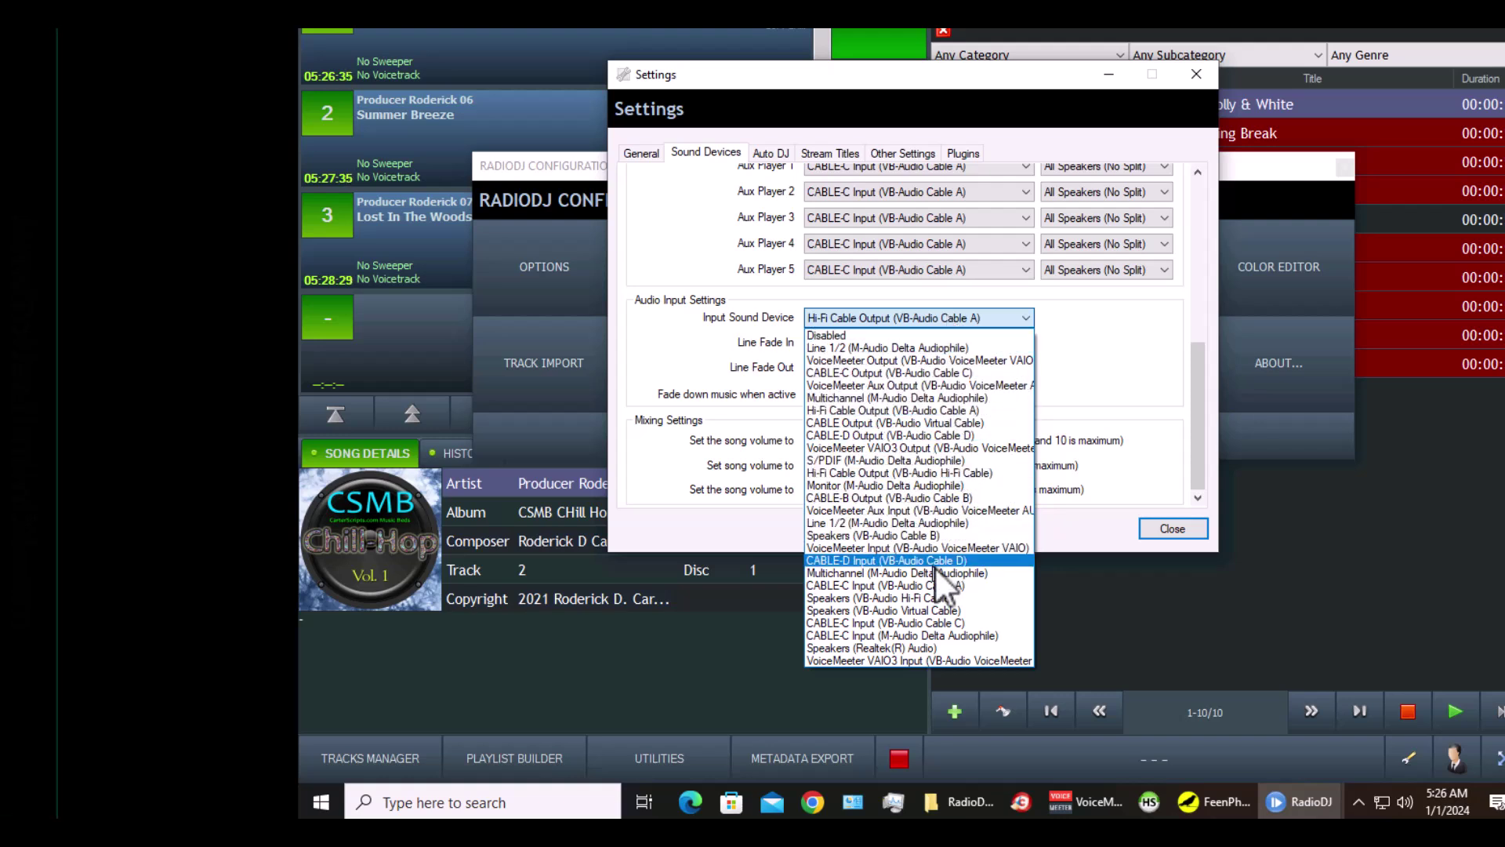
left_click(934, 585)
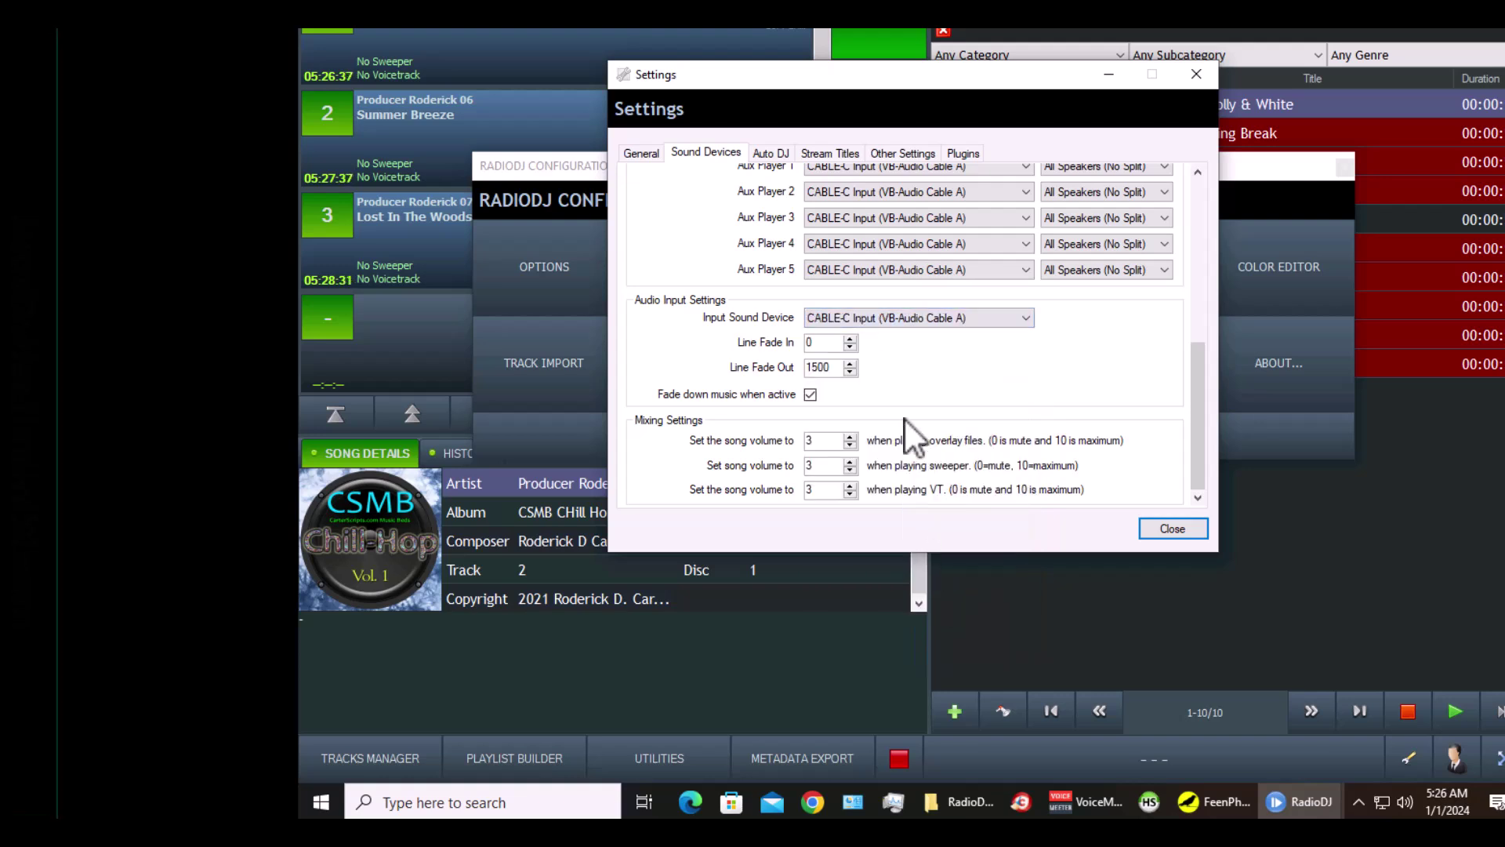
scroll(893, 340, "down", 2)
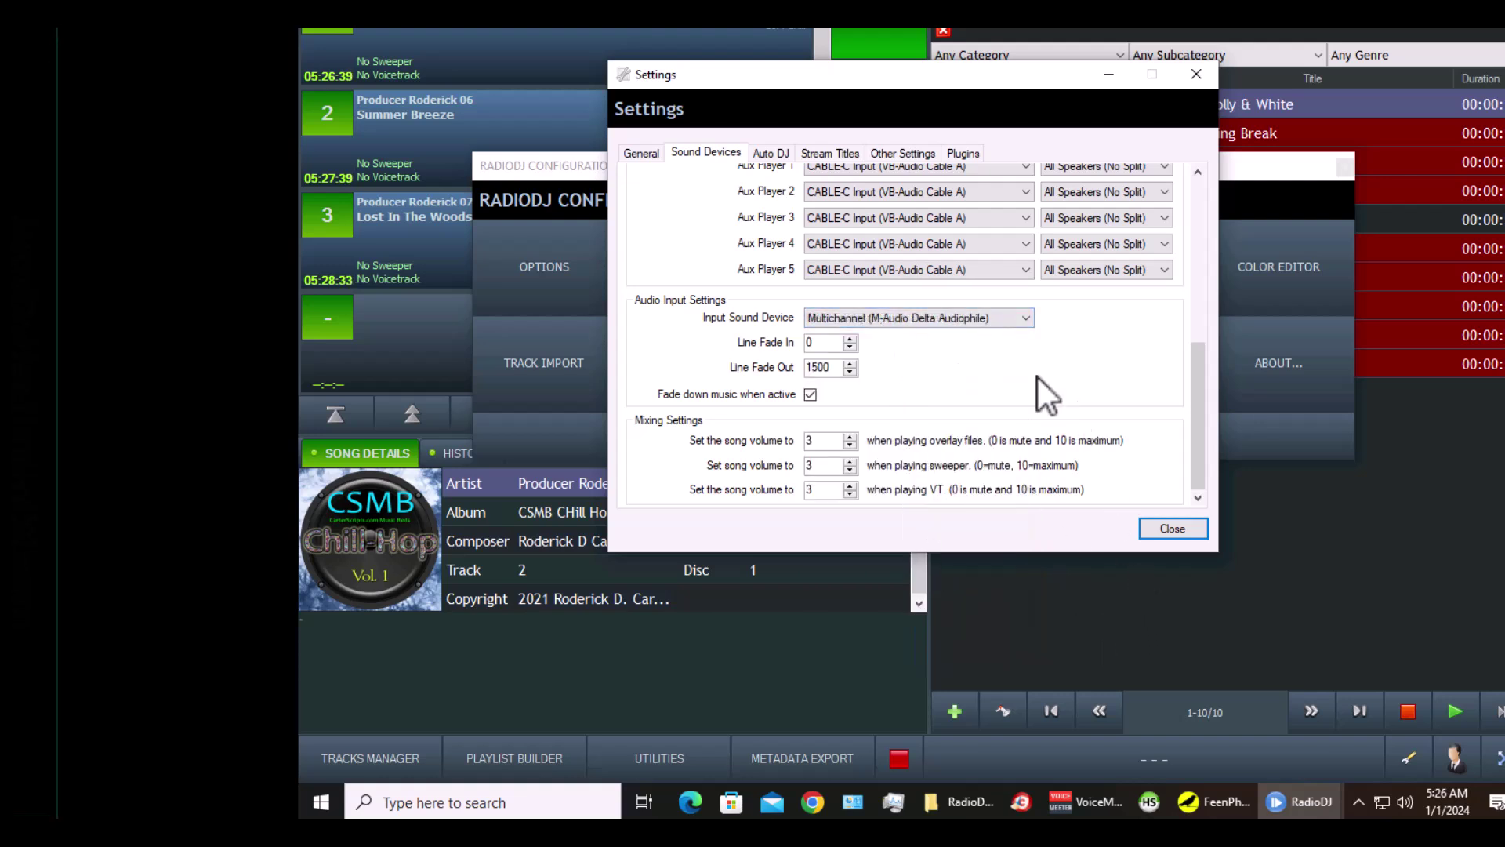
left_click(927, 323)
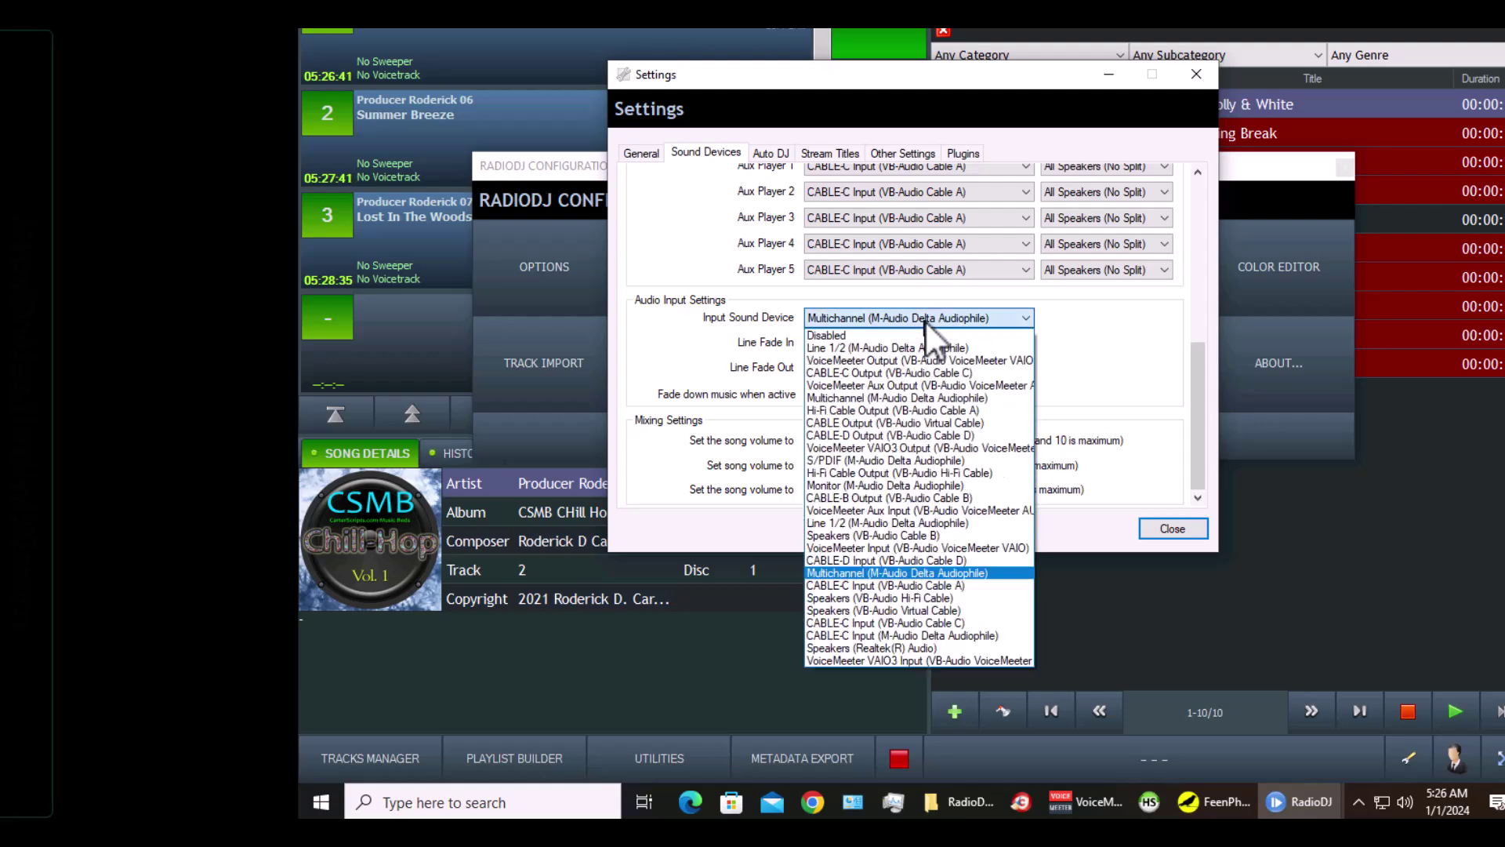
left_click(962, 587)
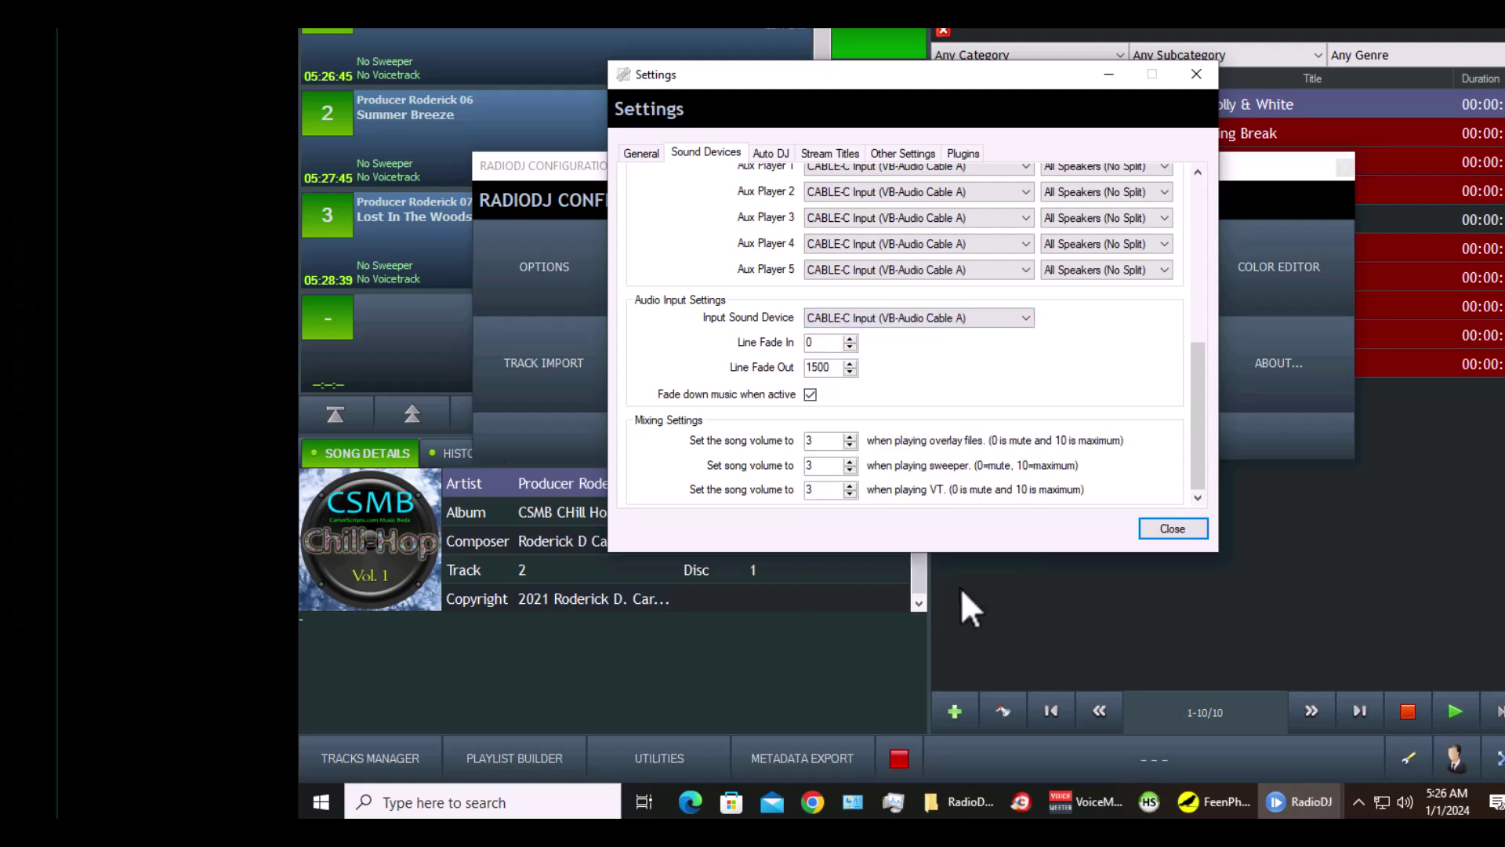
left_click(1172, 528)
left_click(1065, 397)
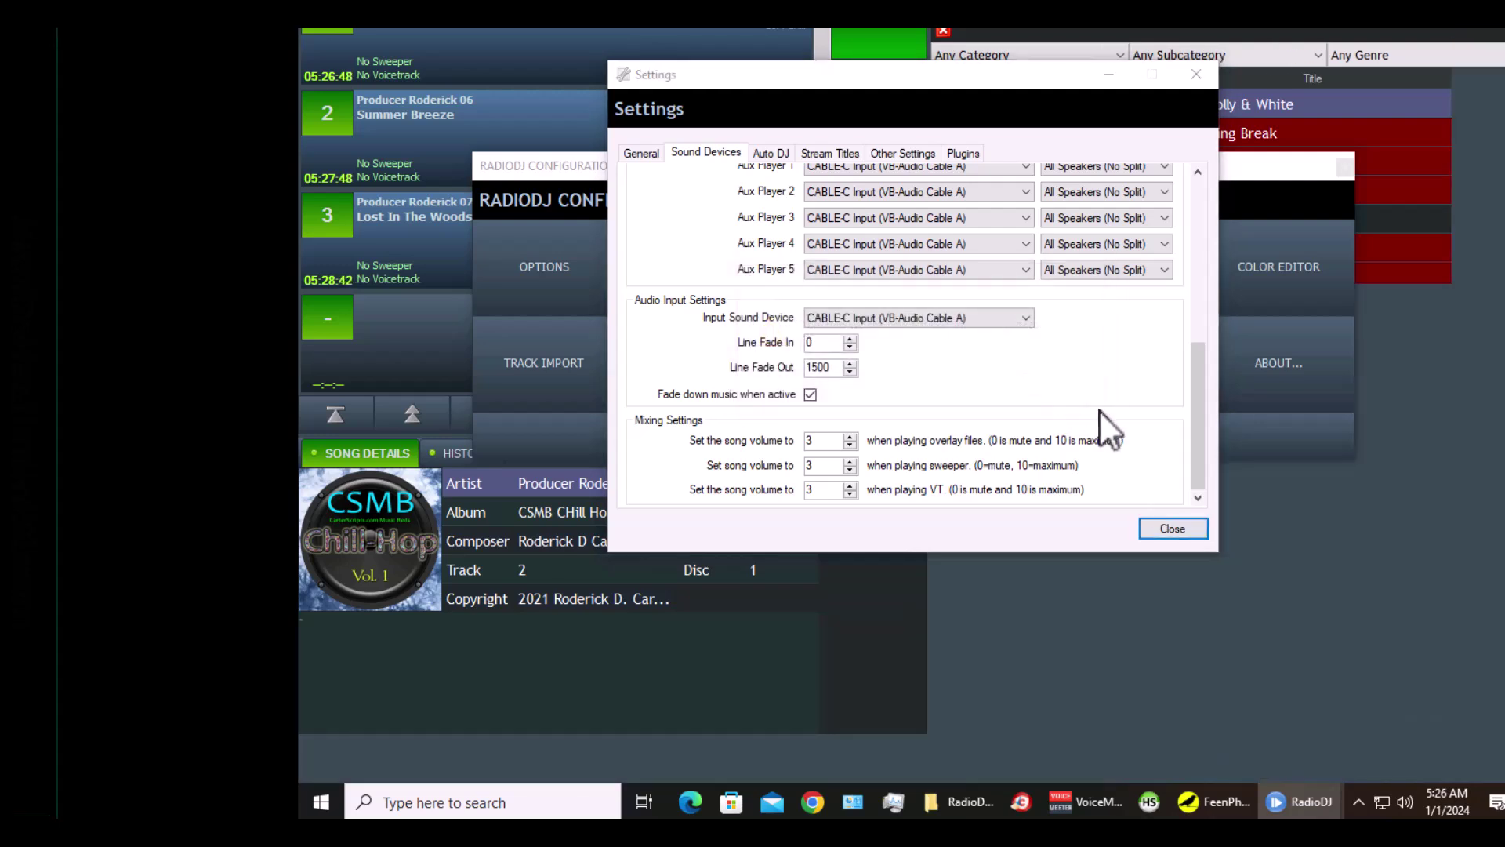
left_click(1059, 436)
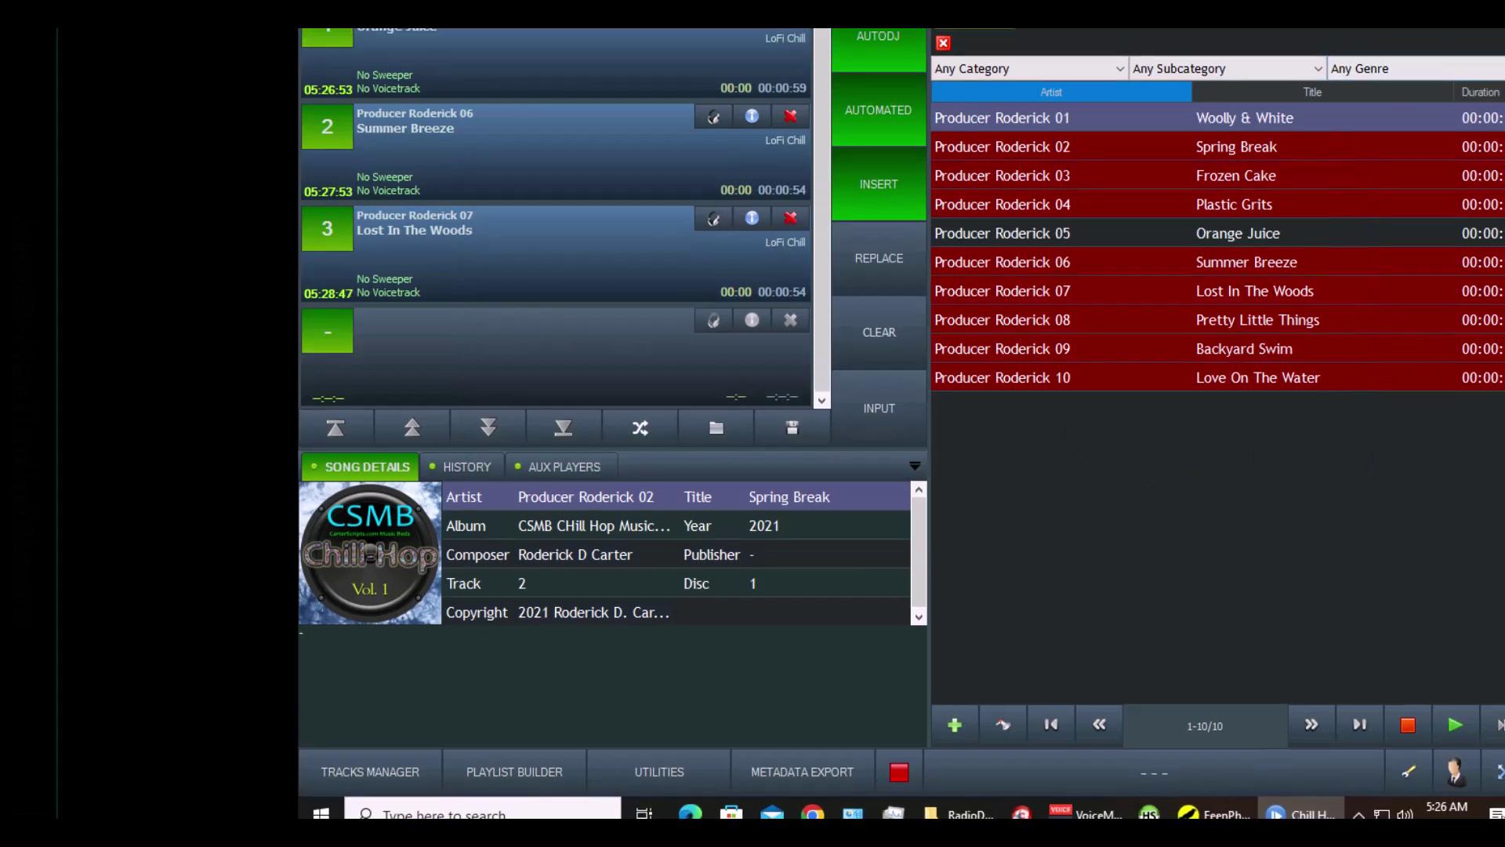
Quit RadioDJ and relaunch its ChillHop executable from the RadioDJv2037-CHILL-HOP folder
key("alt+F4")
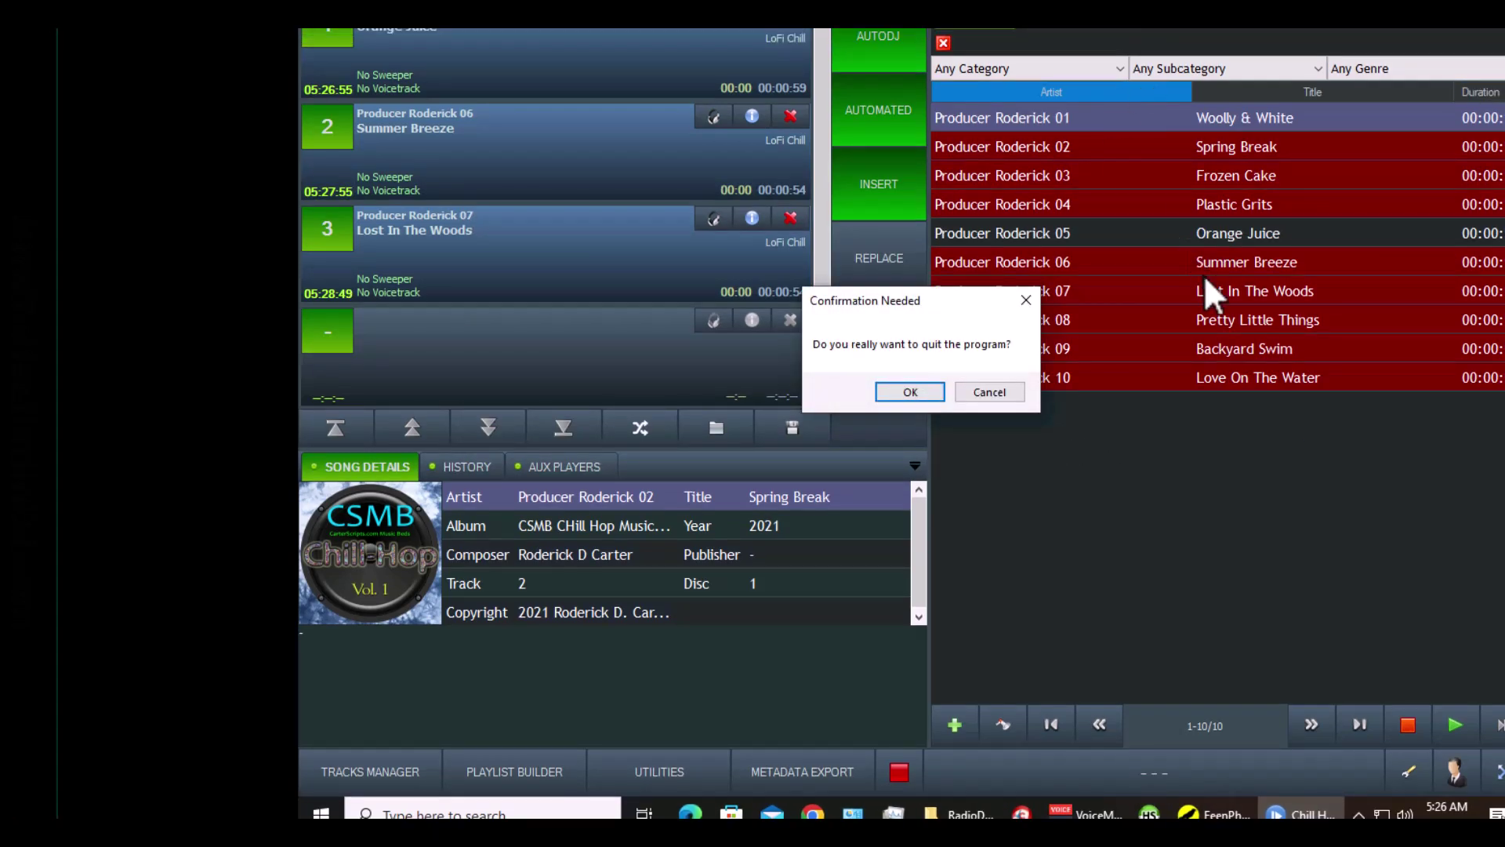
left_click(909, 394)
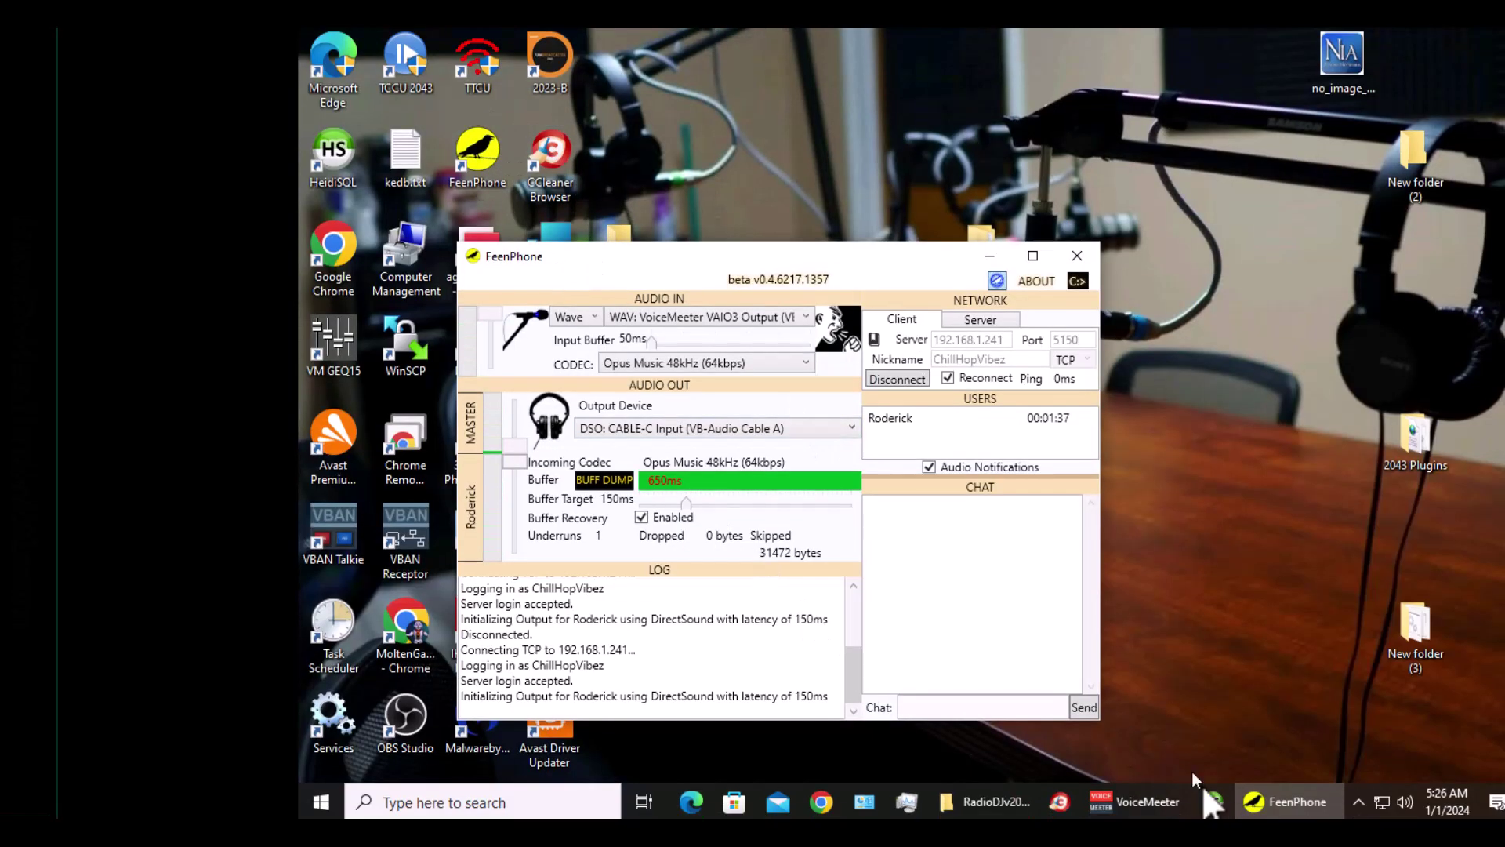
left_click(1001, 792)
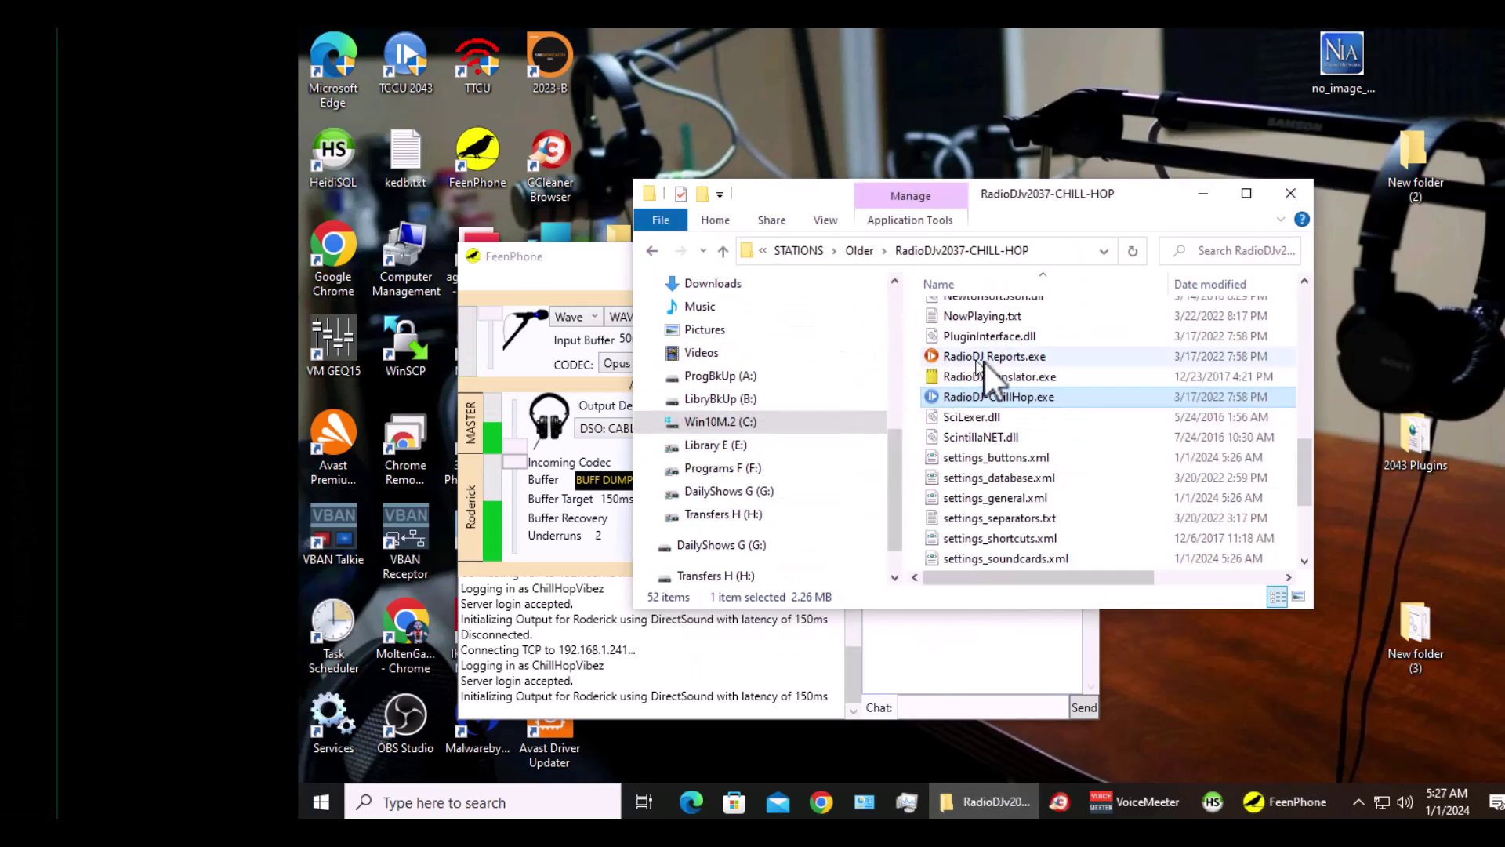
double_click(983, 397)
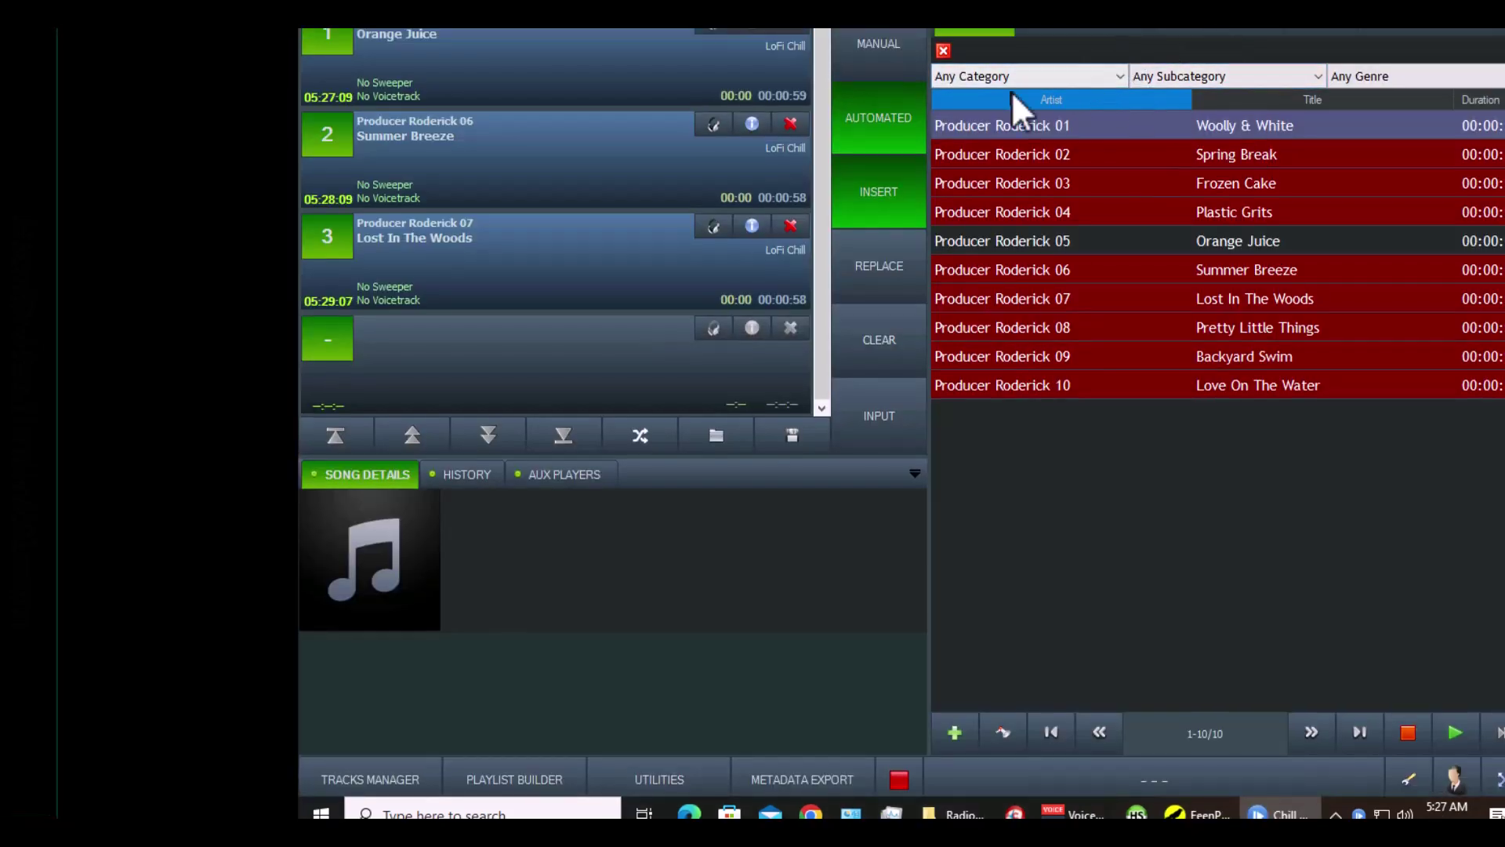
Switch RadioDJ's live input on and off again, and reopen the sound device settings
left_click(887, 416)
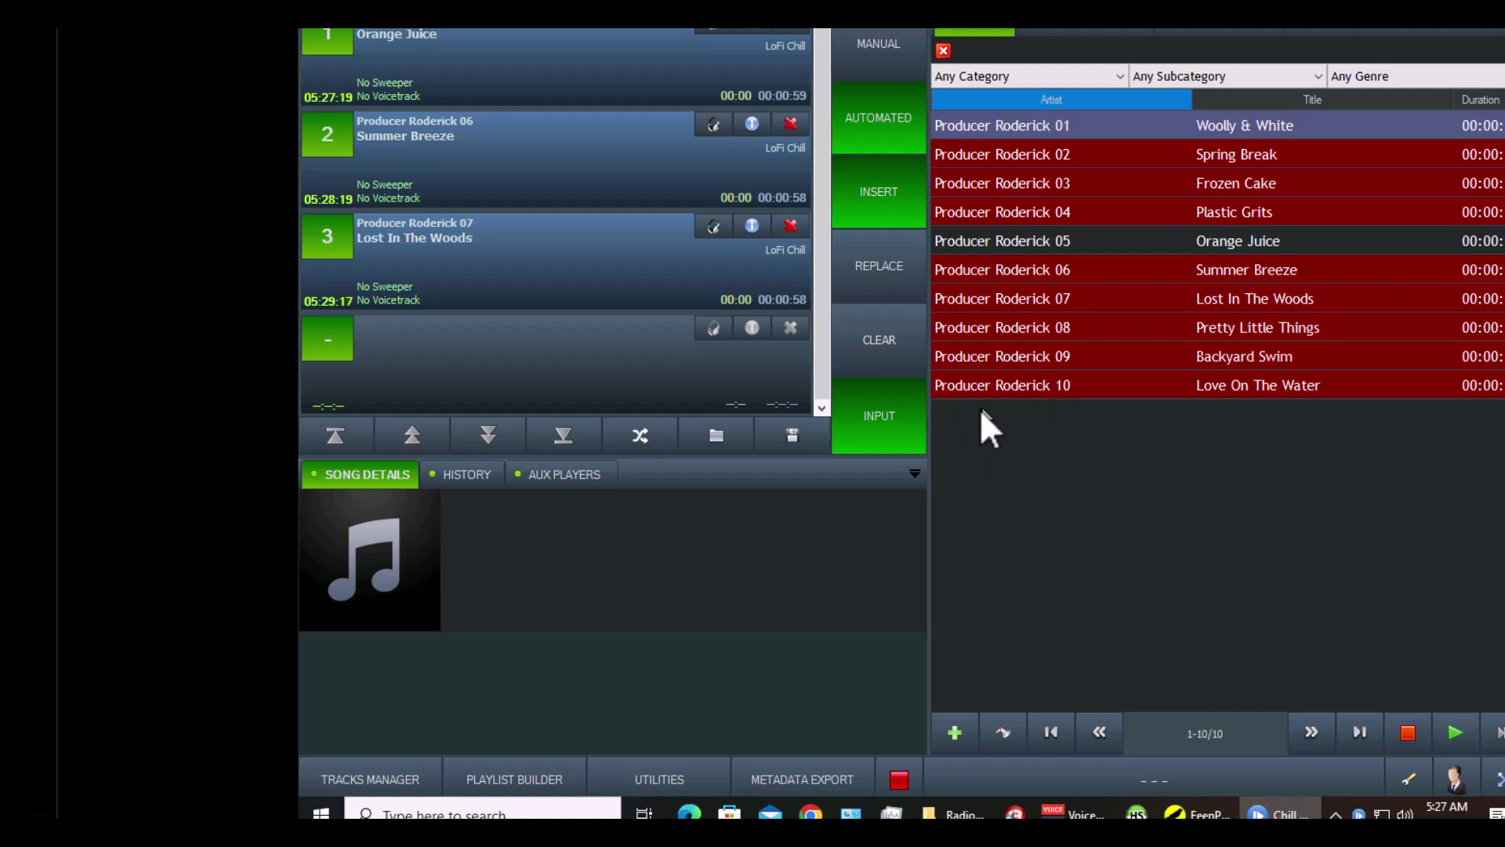
left_click(881, 416)
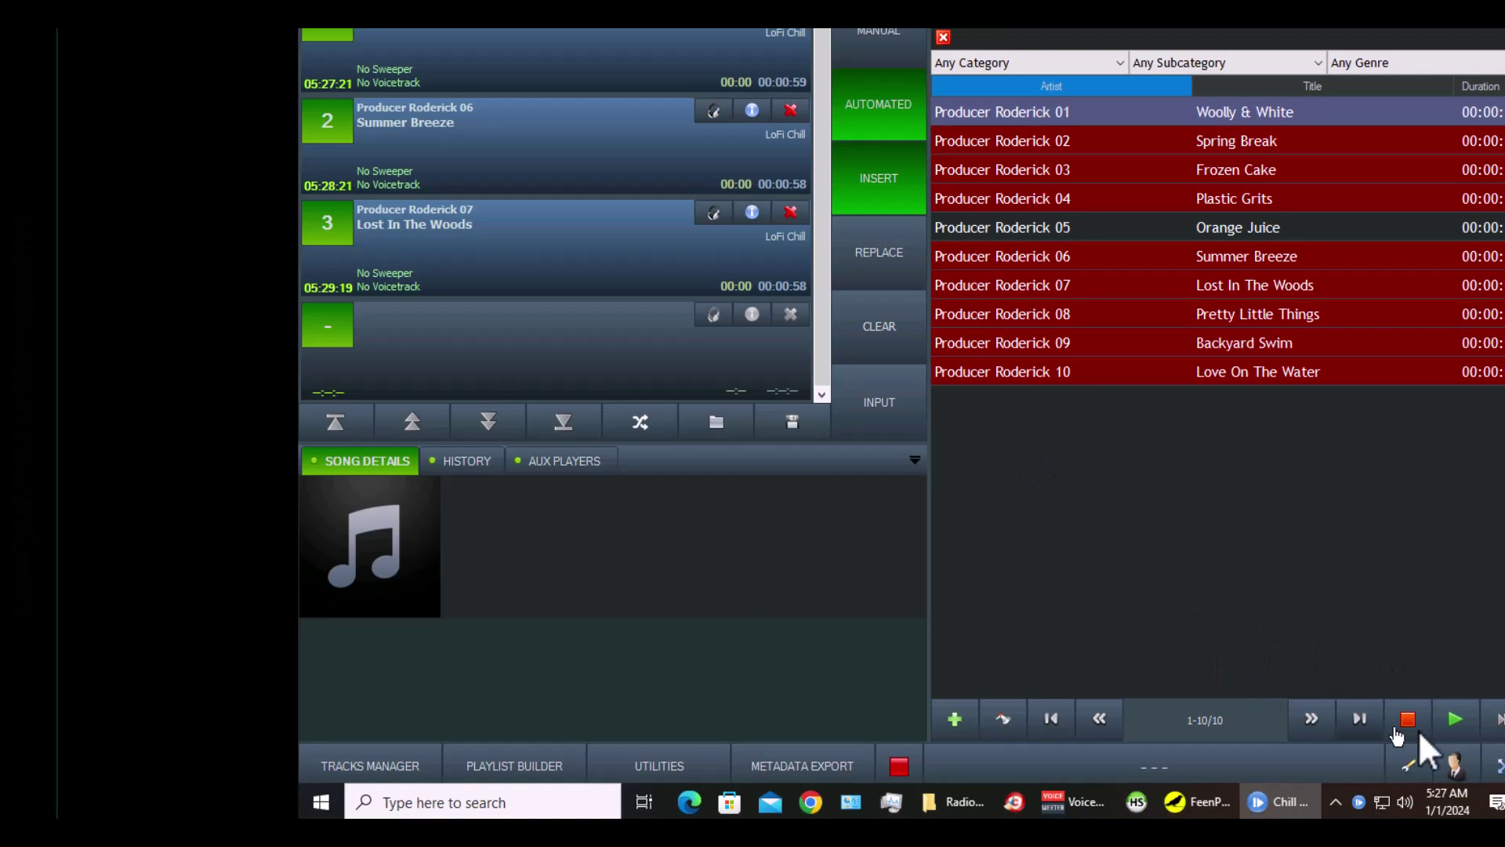
left_click(1409, 766)
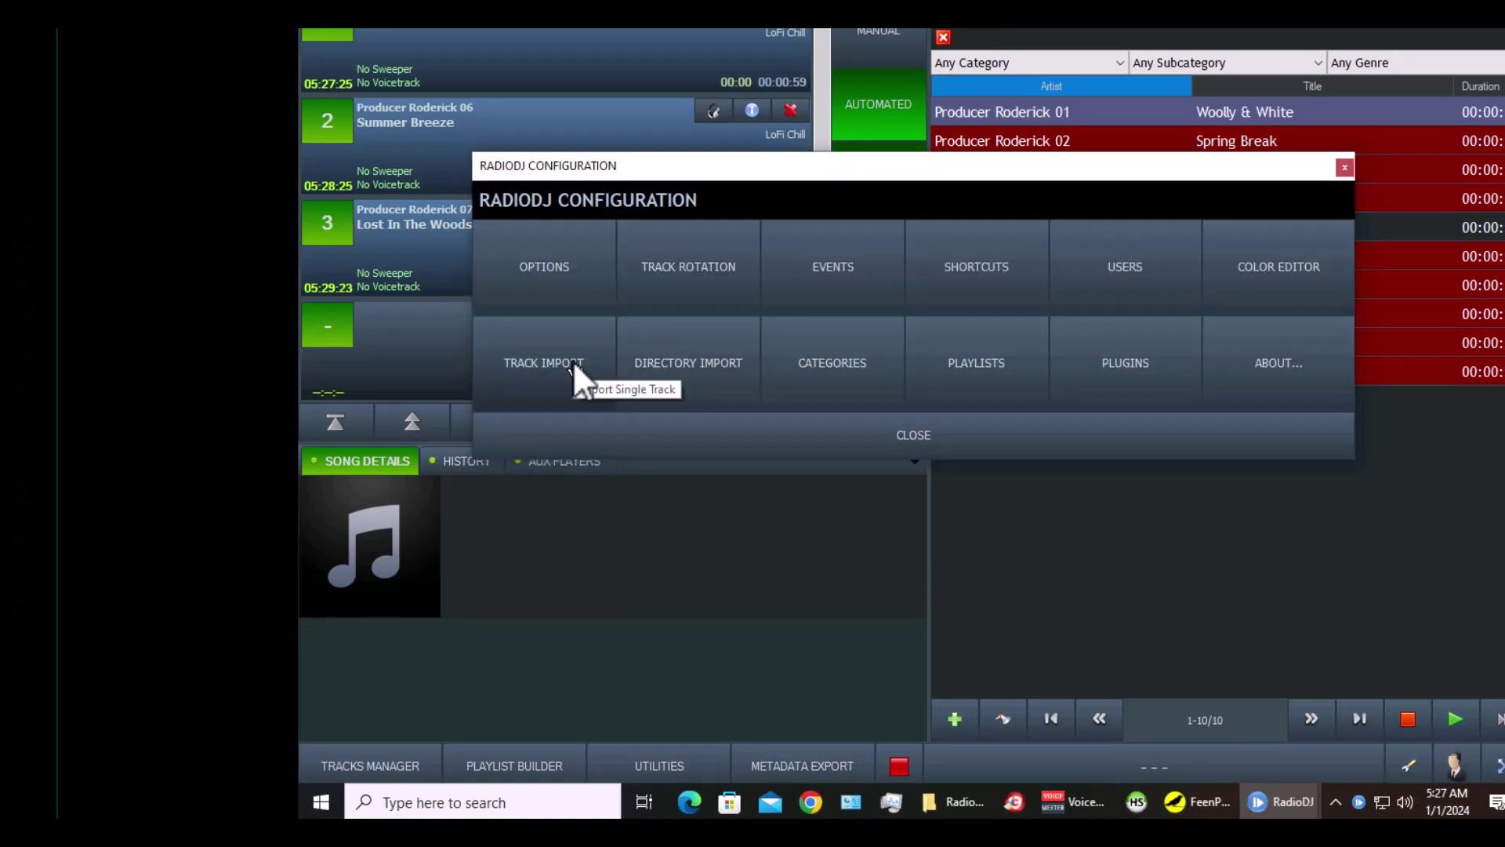
left_click(571, 268)
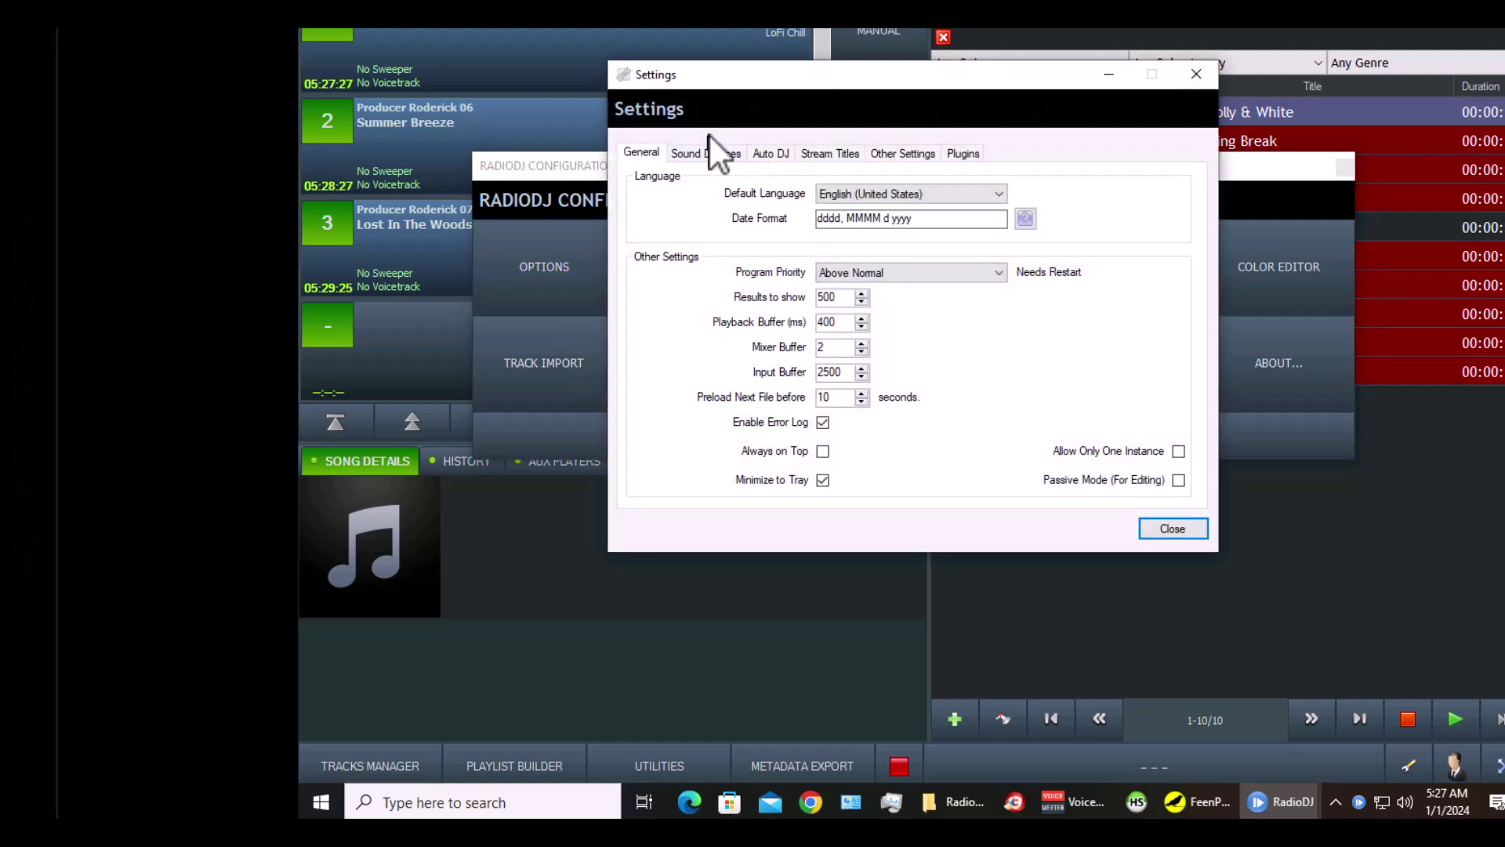
left_click(722, 152)
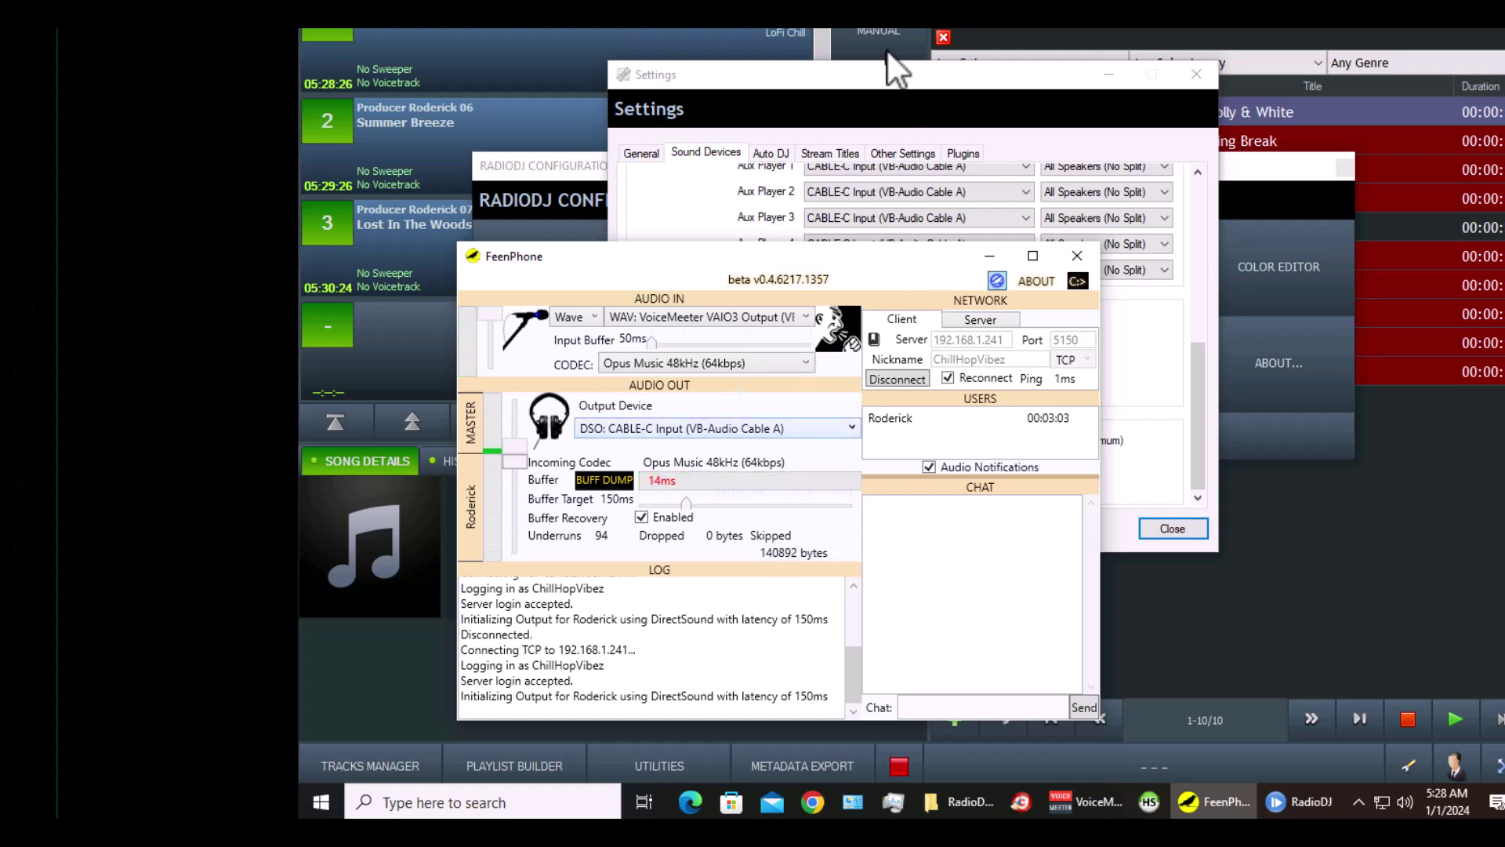
Return to RadioDJ's settings, set the input sound device back to CABLE-C Input (VB-Audio Cable A) and close them
left_click(910, 72)
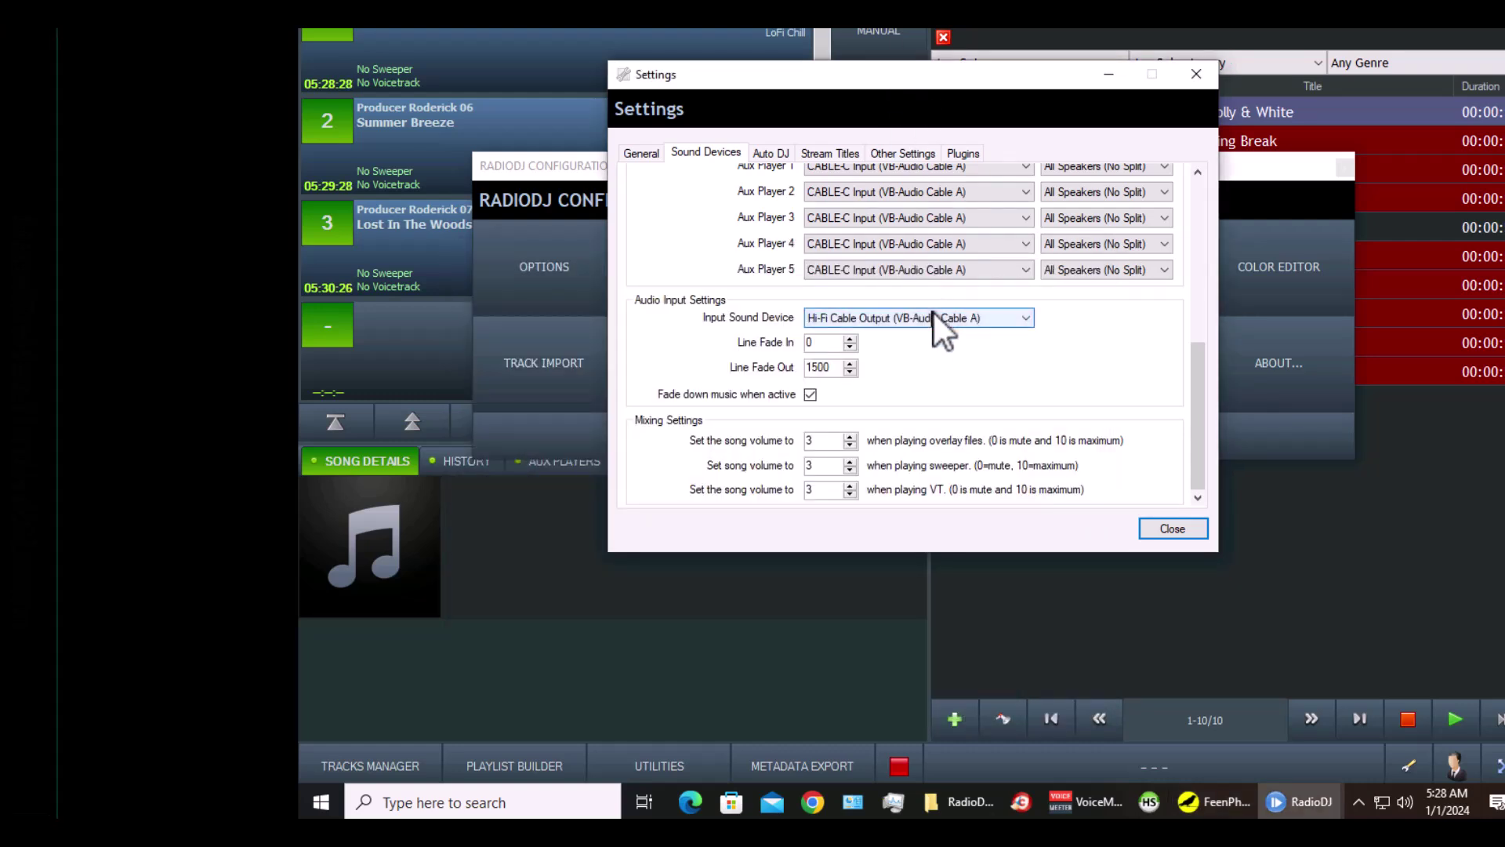
left_click(933, 313)
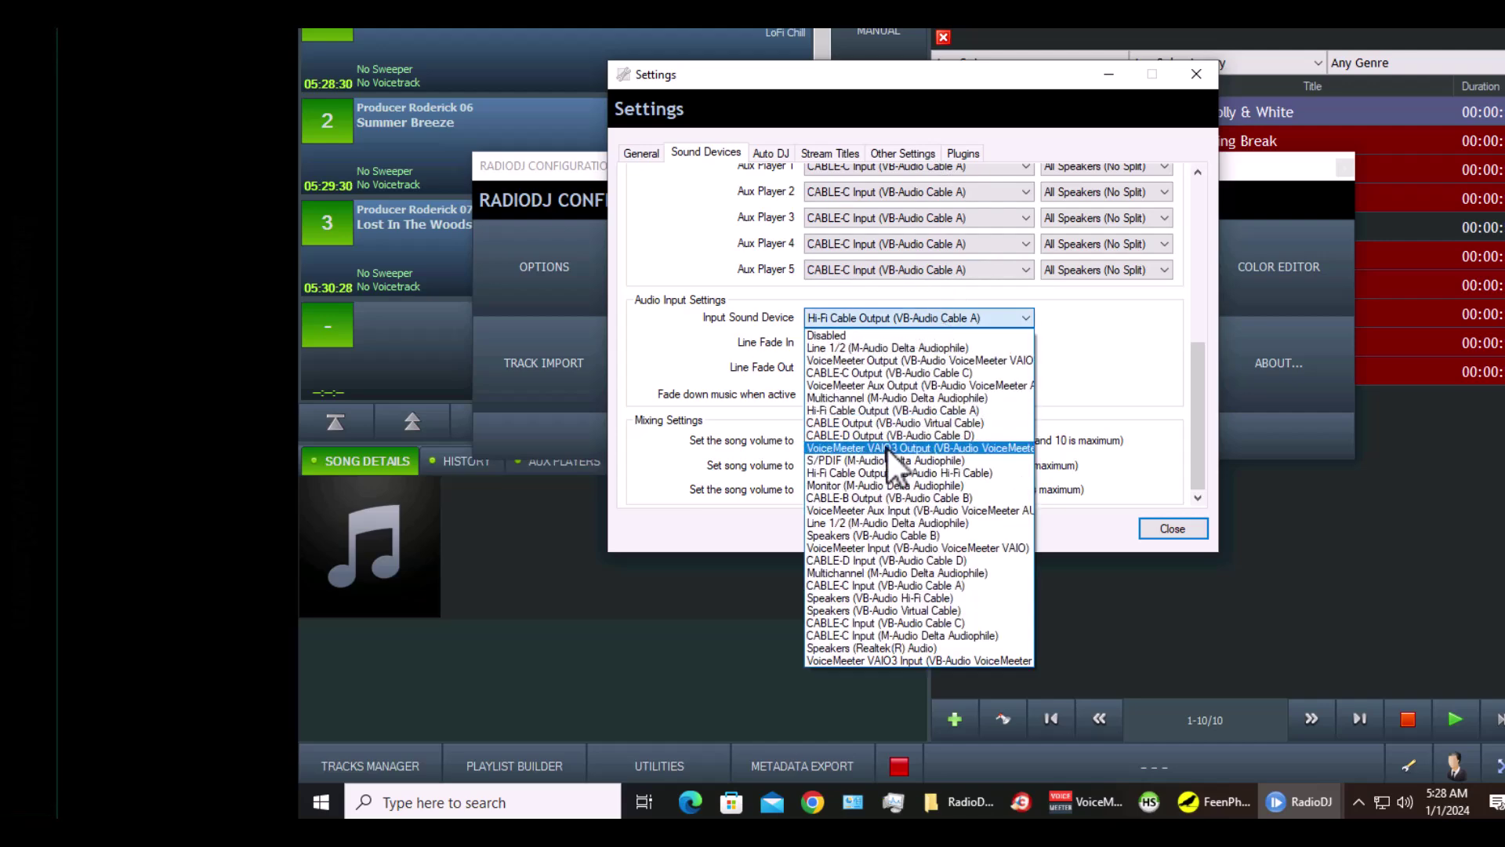
left_click(861, 581)
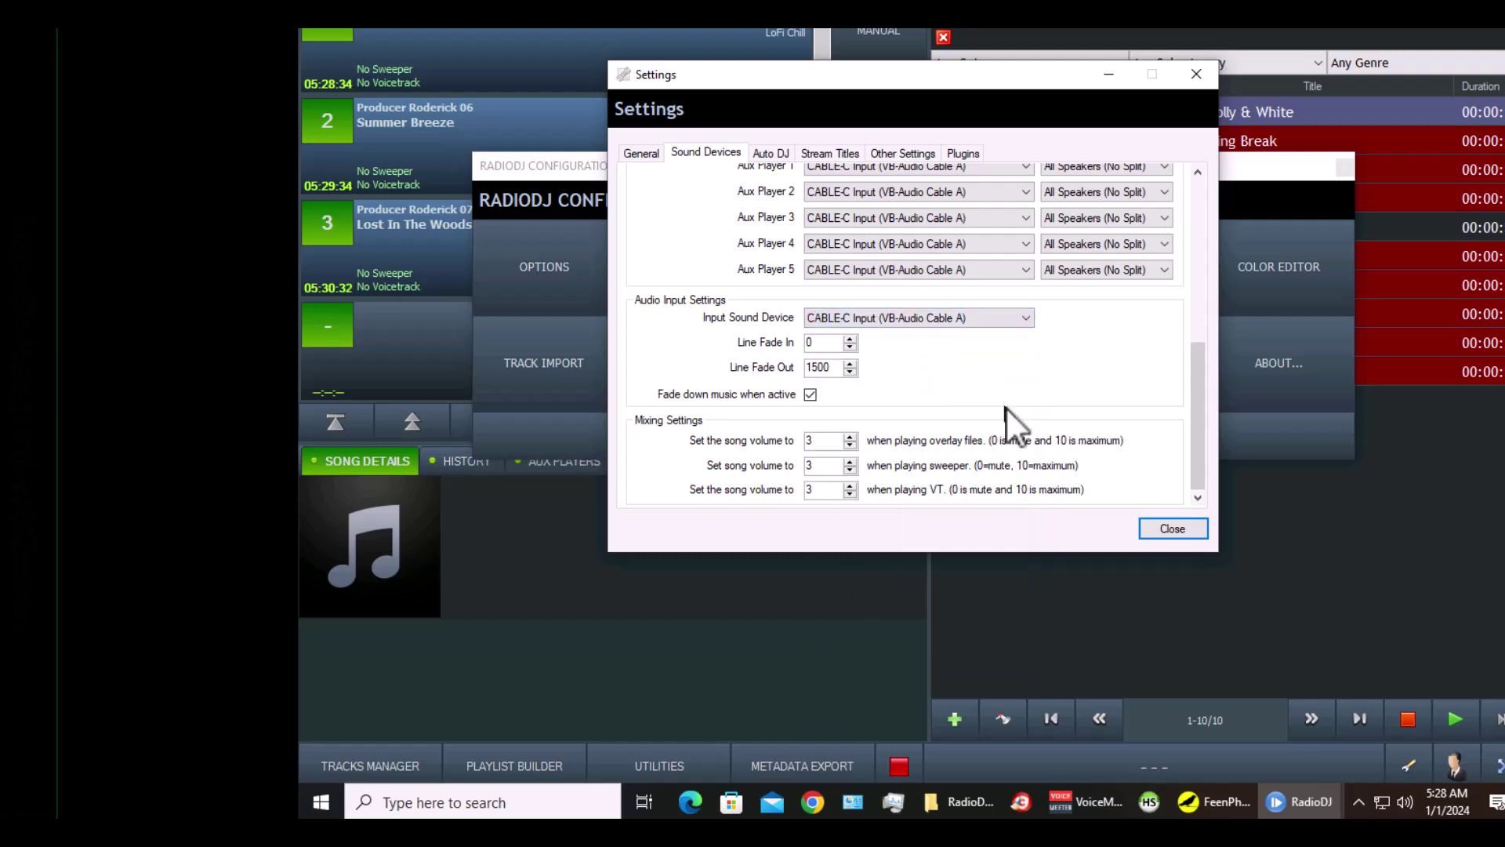
left_click(1174, 528)
left_click(1074, 394)
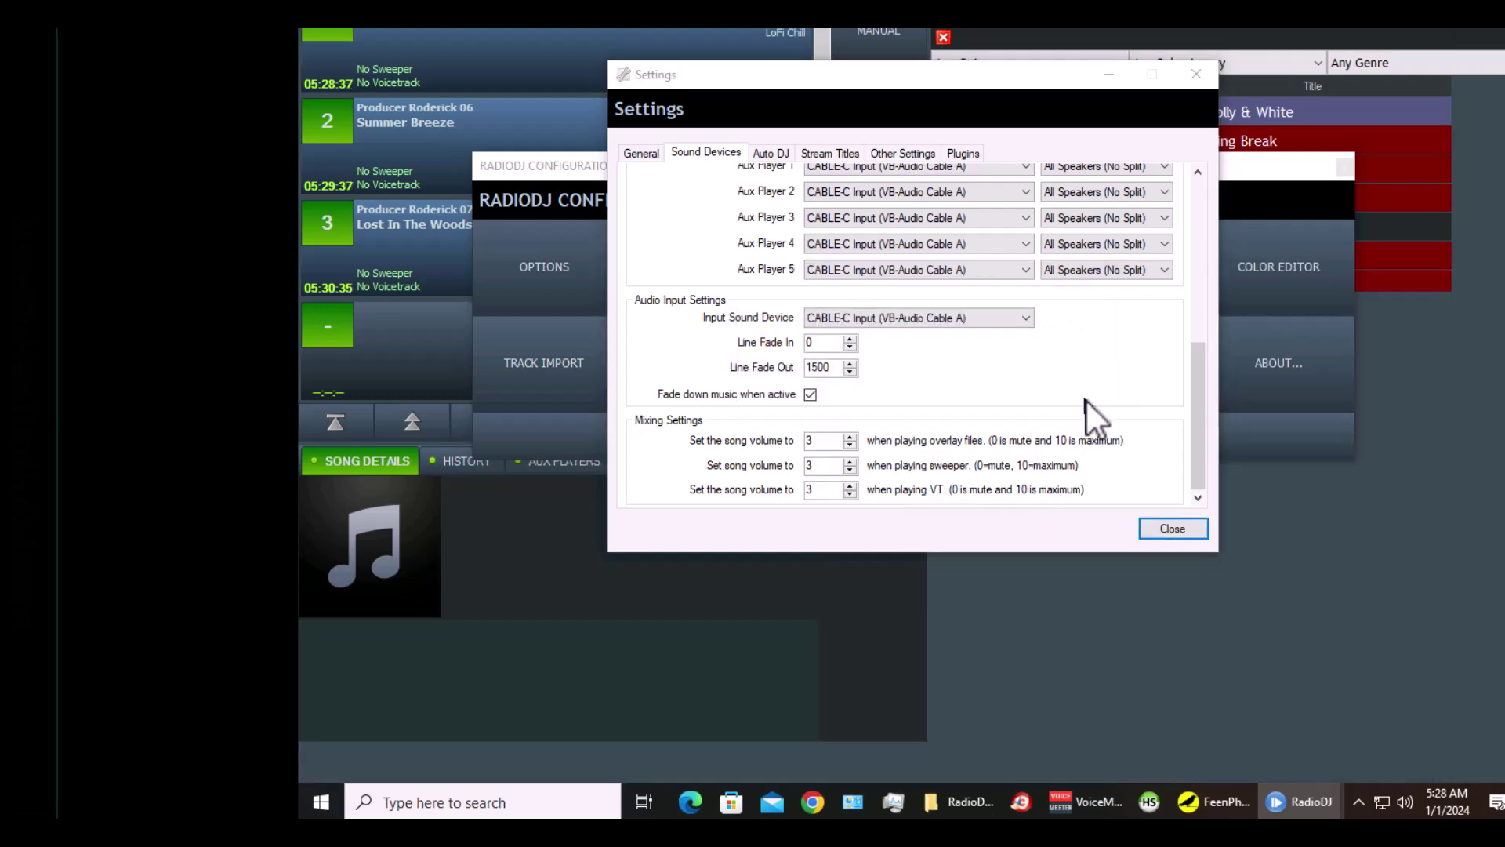
Quit RadioDJ, restart it with RadioDJ-ChillHop.exe from the RadioDJv2037-CHILL-HOP folder and switch on its live input
left_click(998, 433)
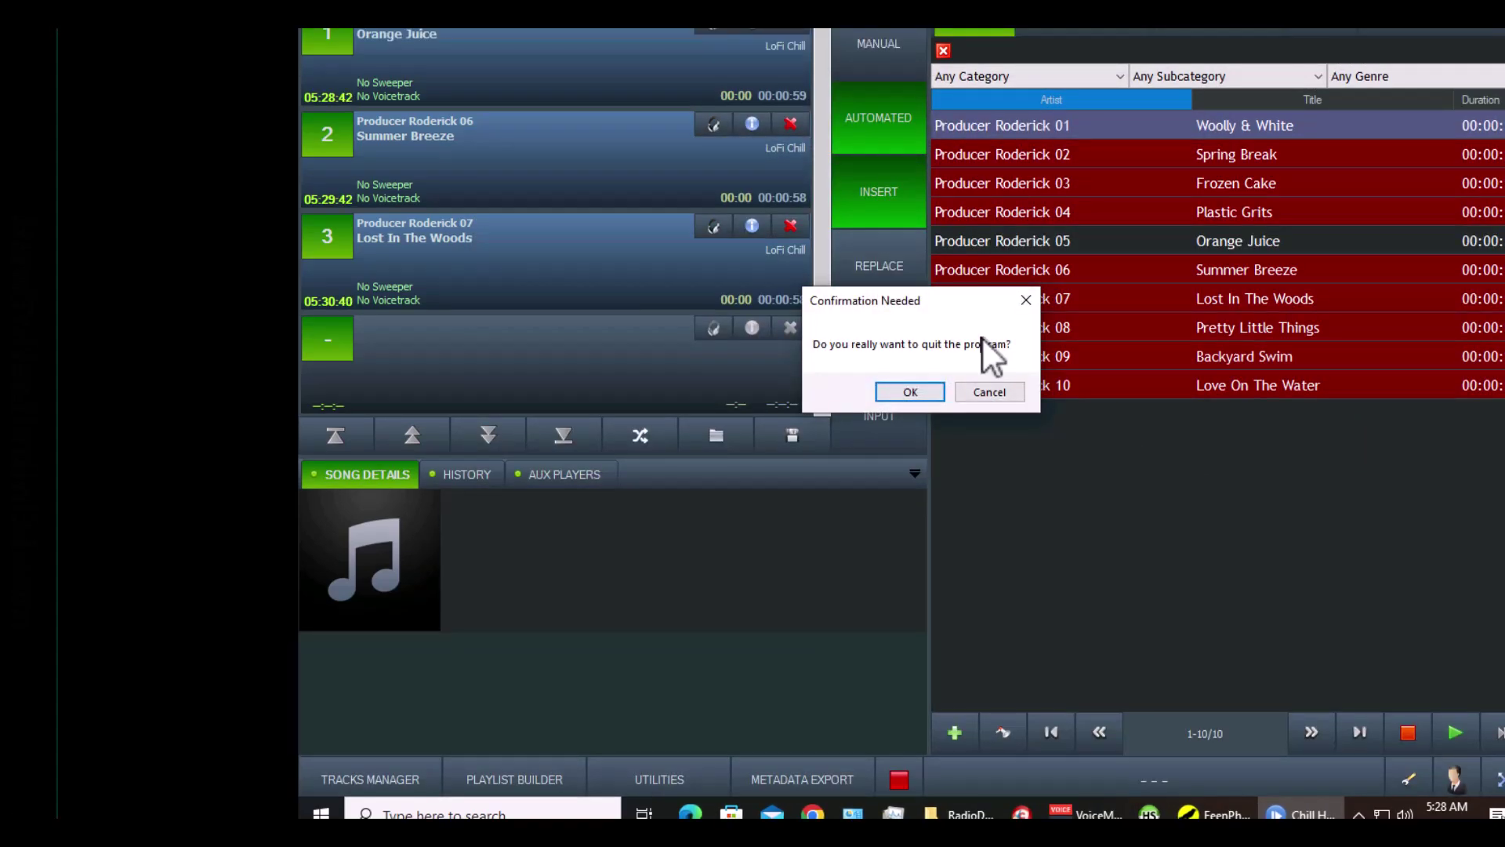
left_click(911, 391)
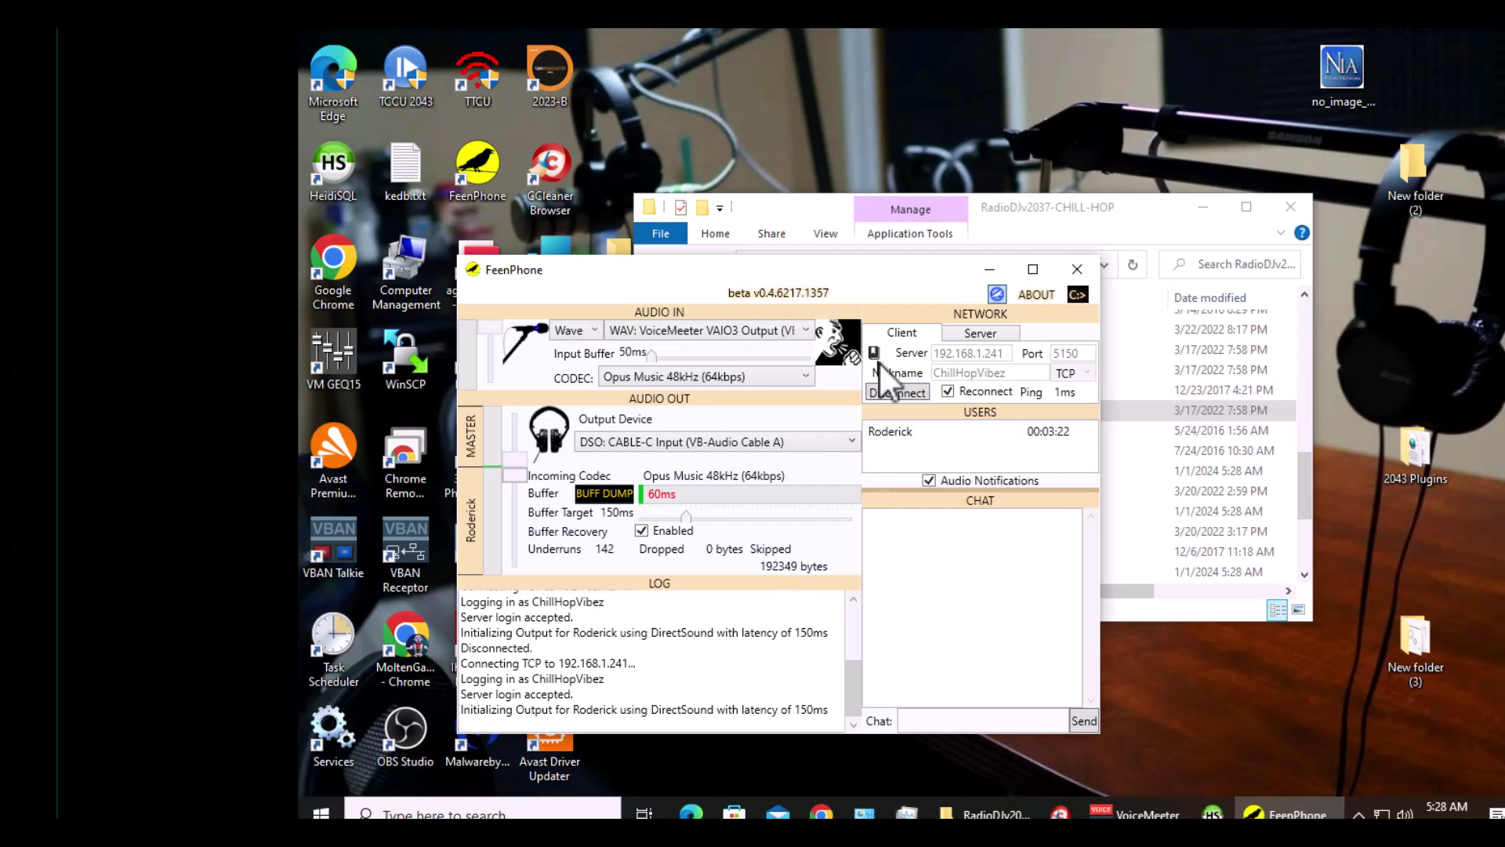
left_click(1168, 214)
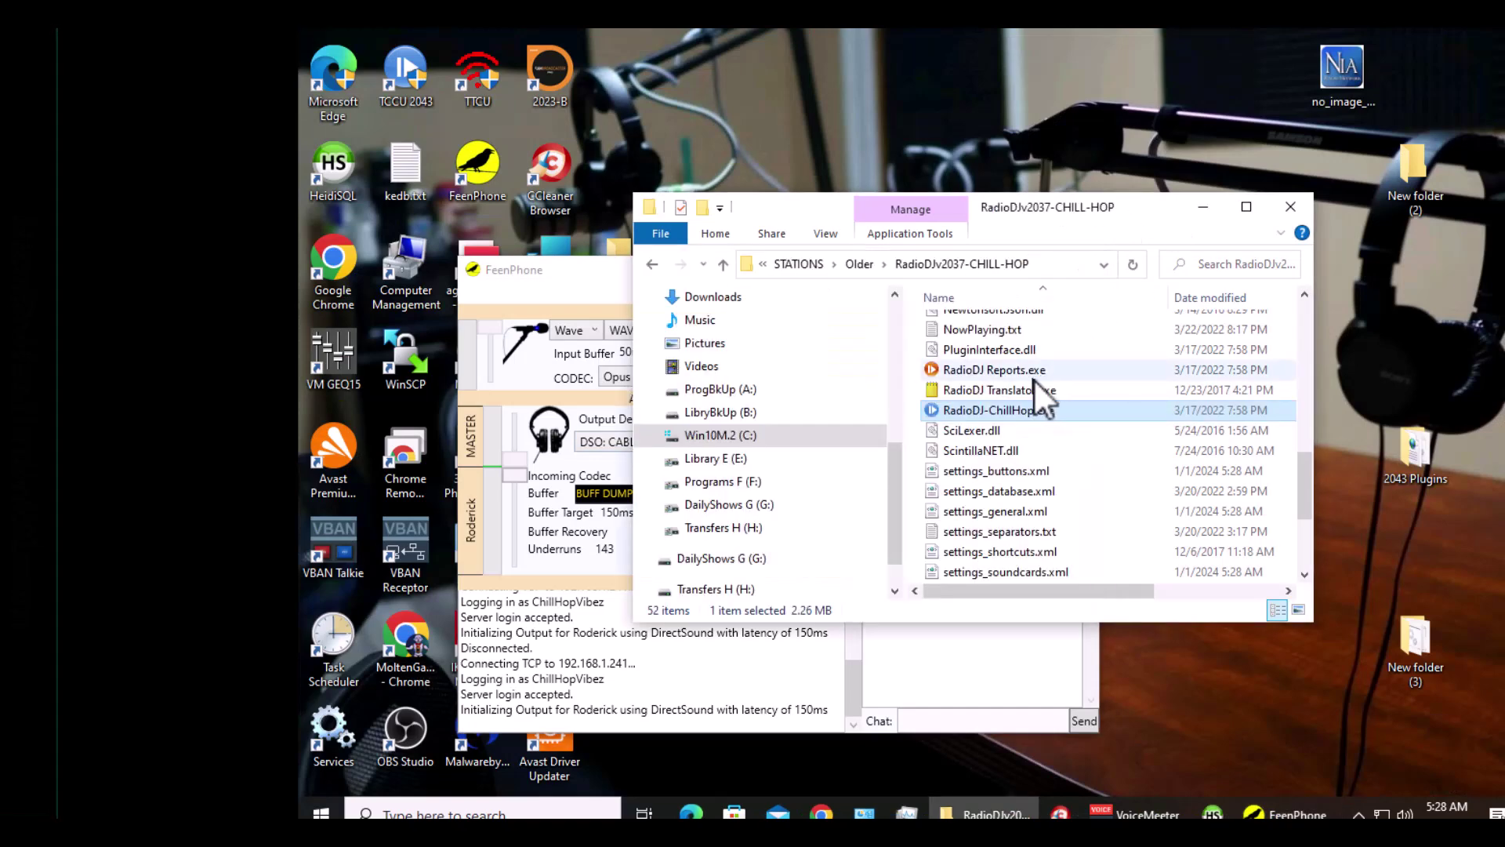
double_click(952, 411)
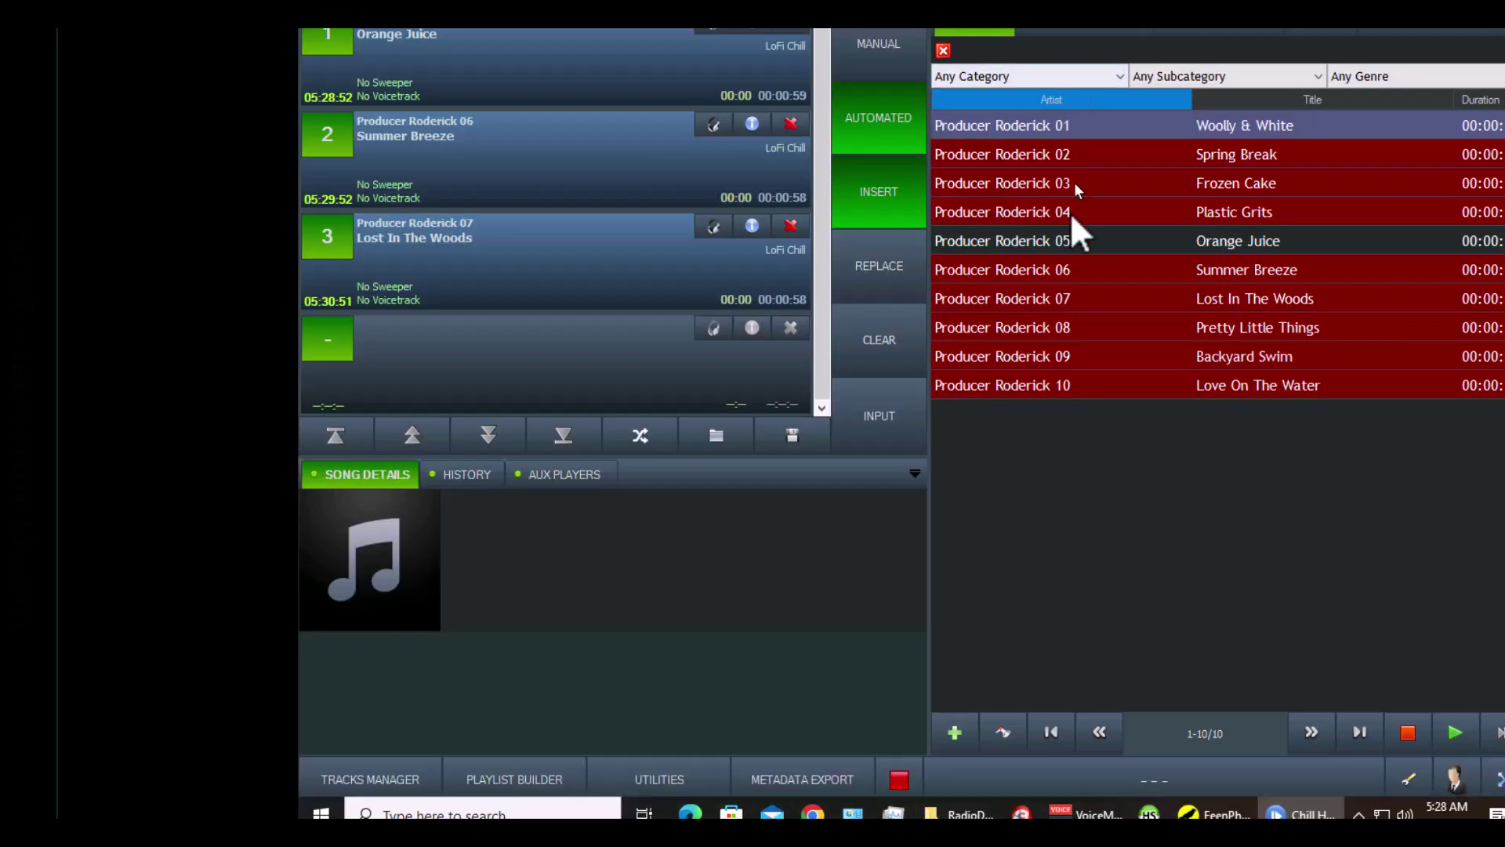
left_click(889, 413)
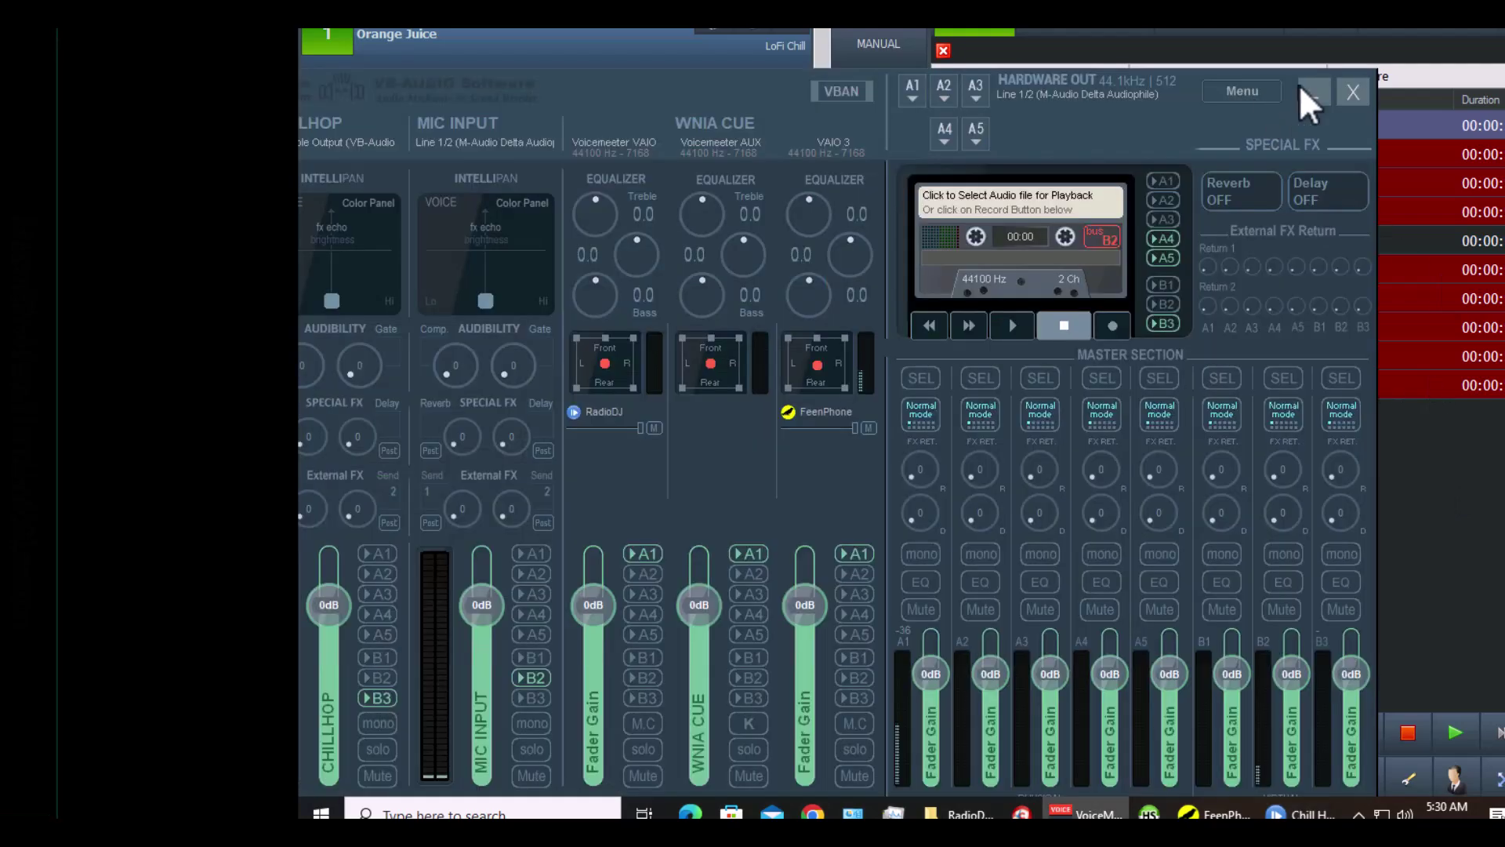
left_click(1308, 95)
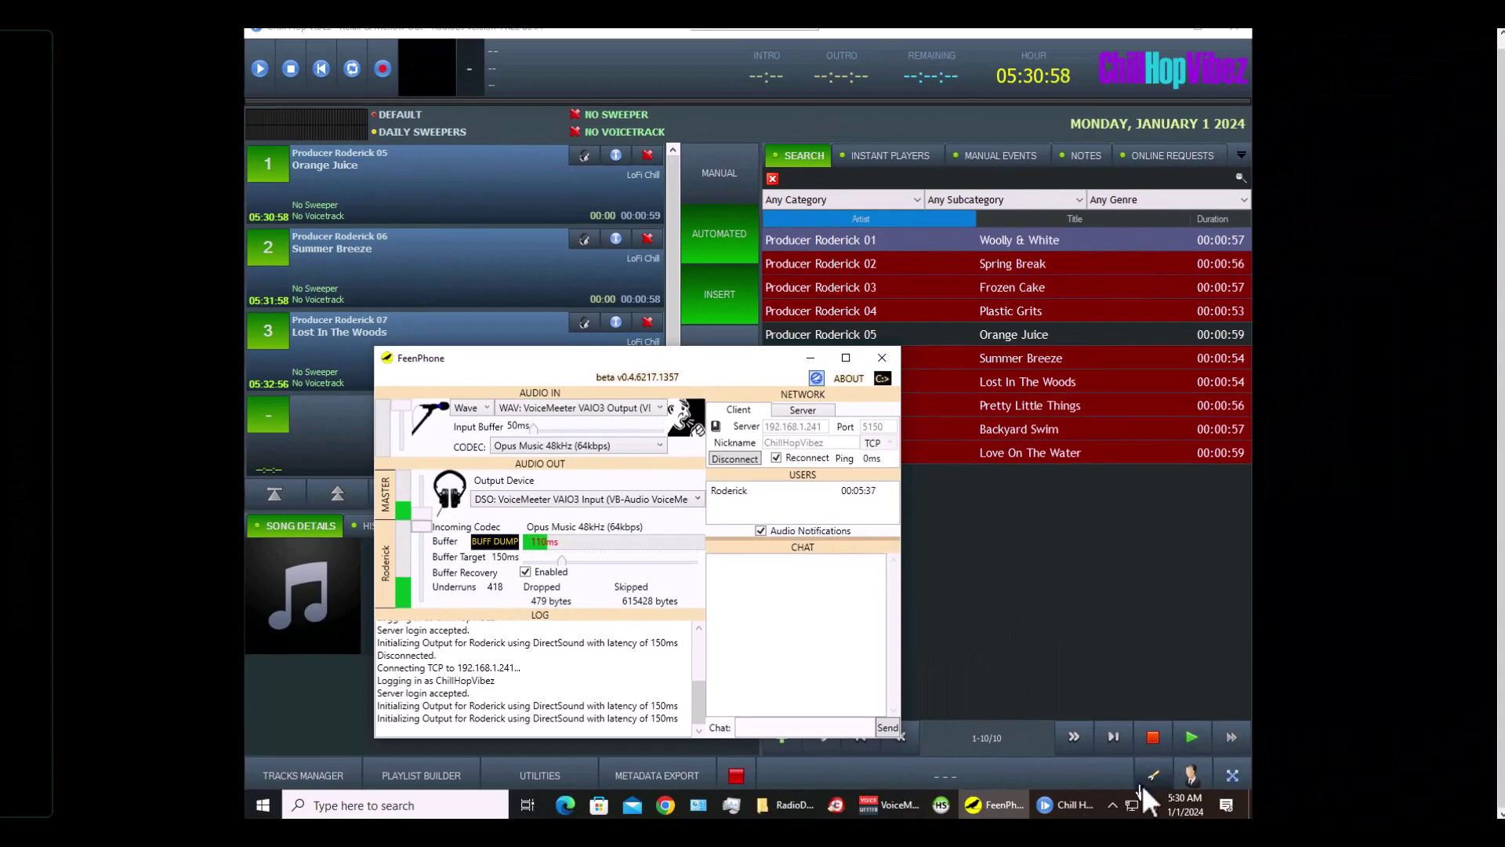
Set RadioDJ's input sound device to VoiceMeeter VAIO3 Input, and close the settings and configuration windows
left_click(1150, 773)
left_click(477, 366)
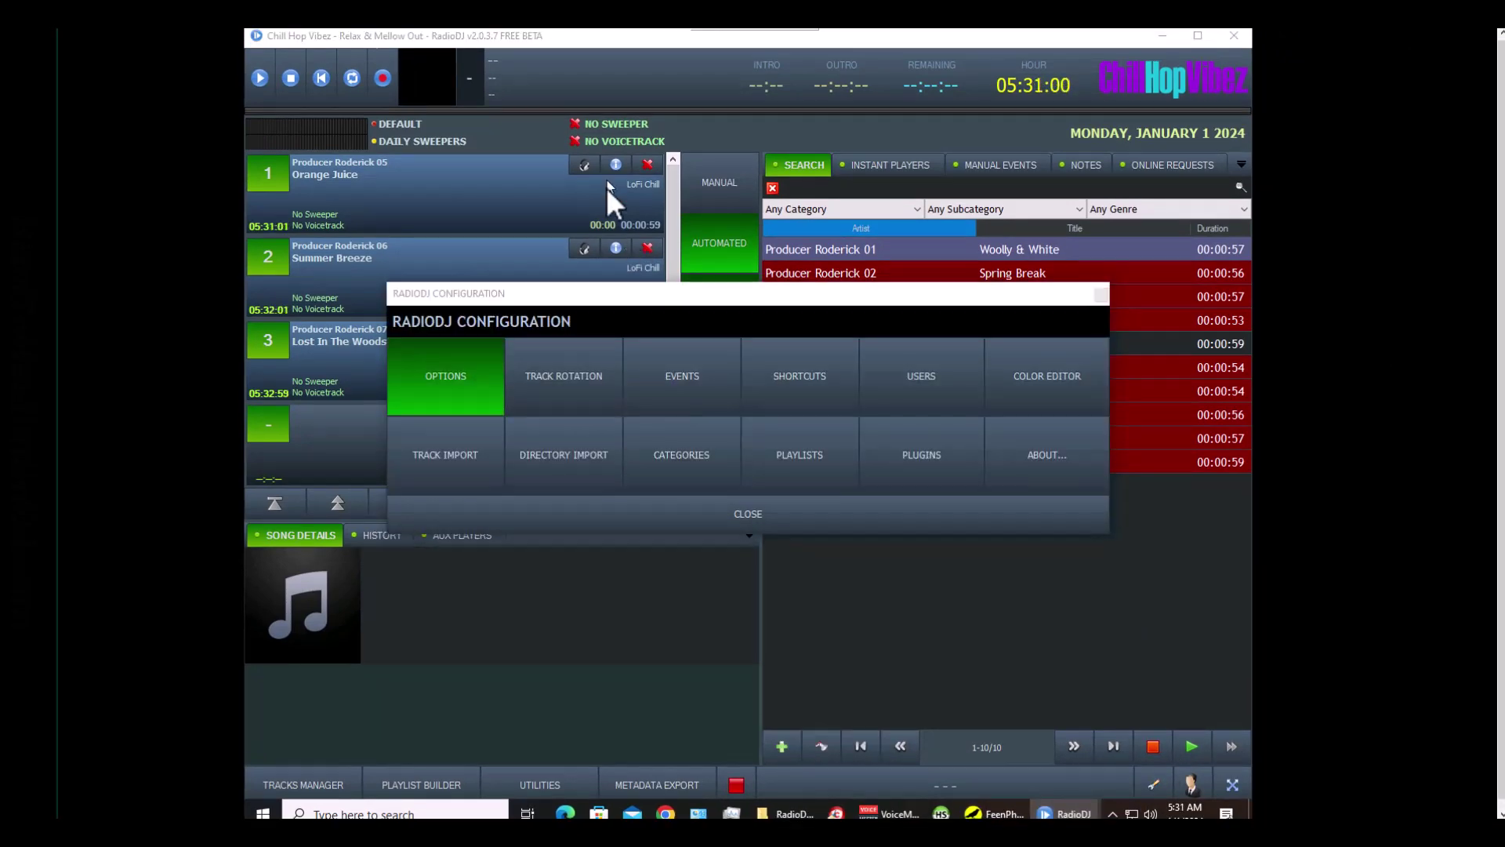
left_click(576, 285)
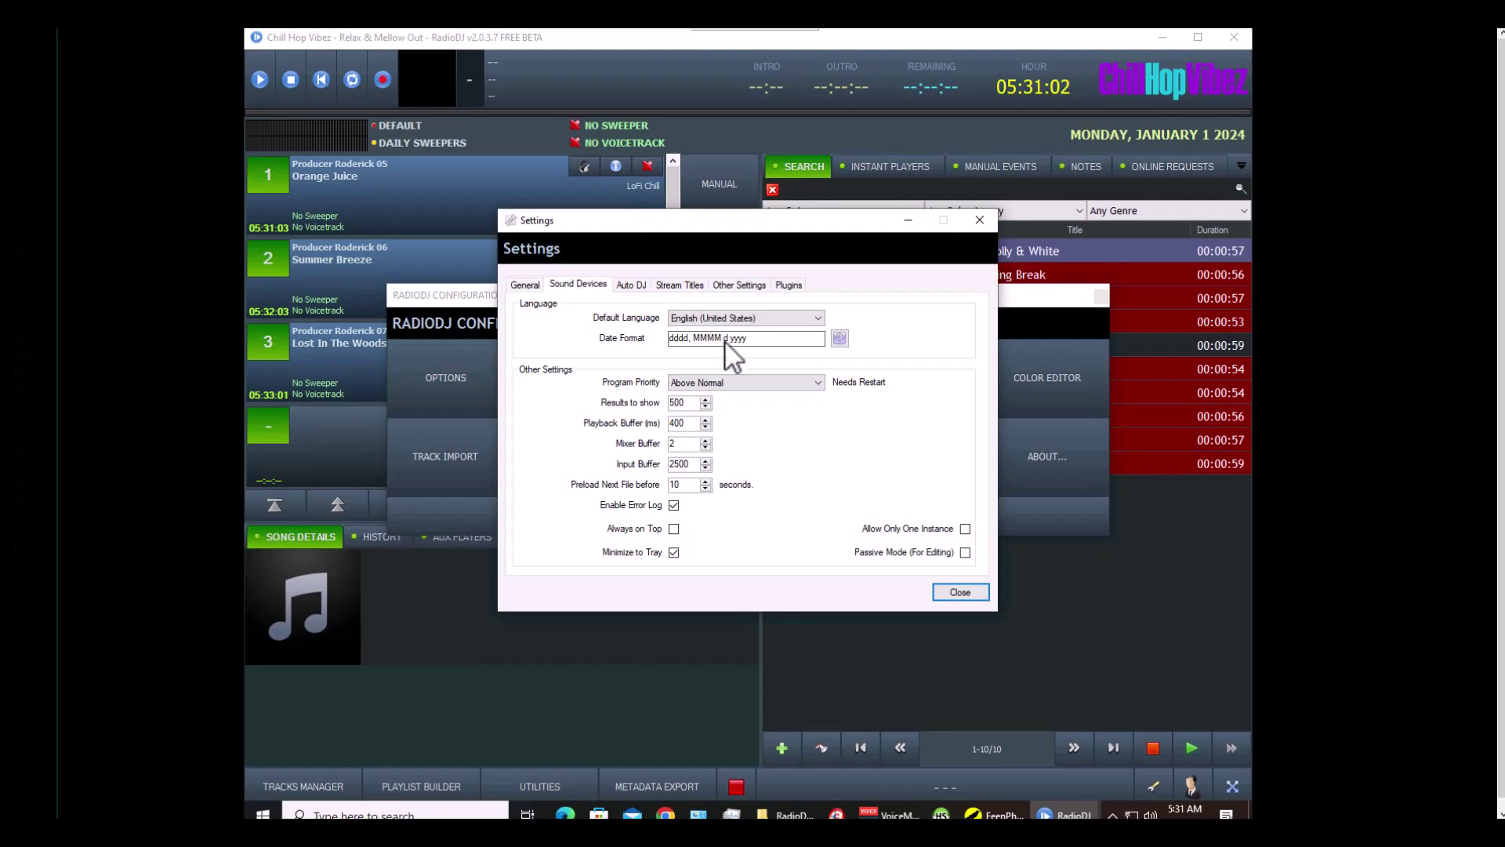
left_click_drag(980, 331, 975, 495)
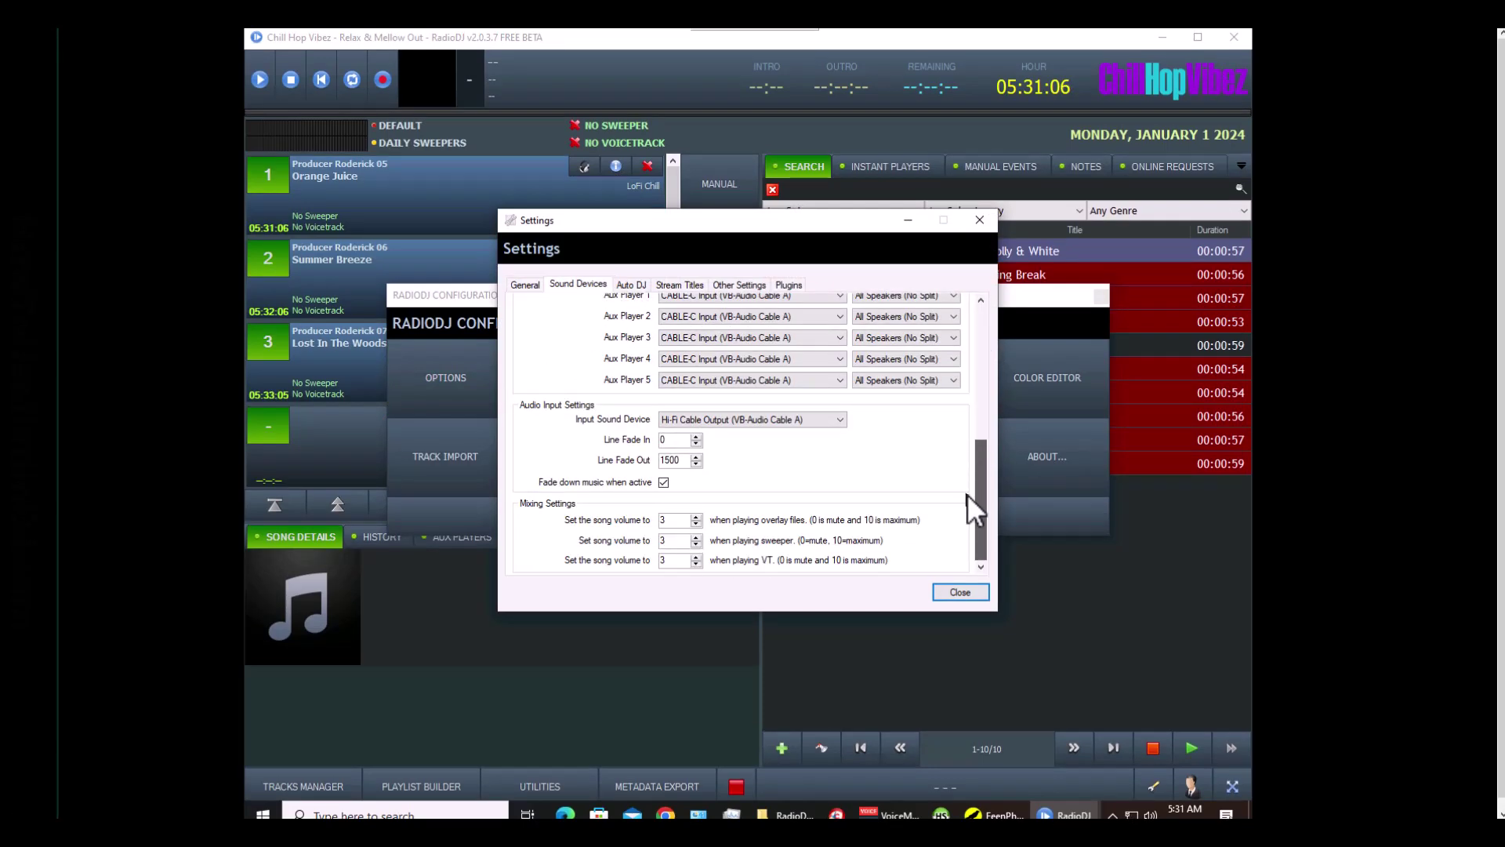
left_click(728, 417)
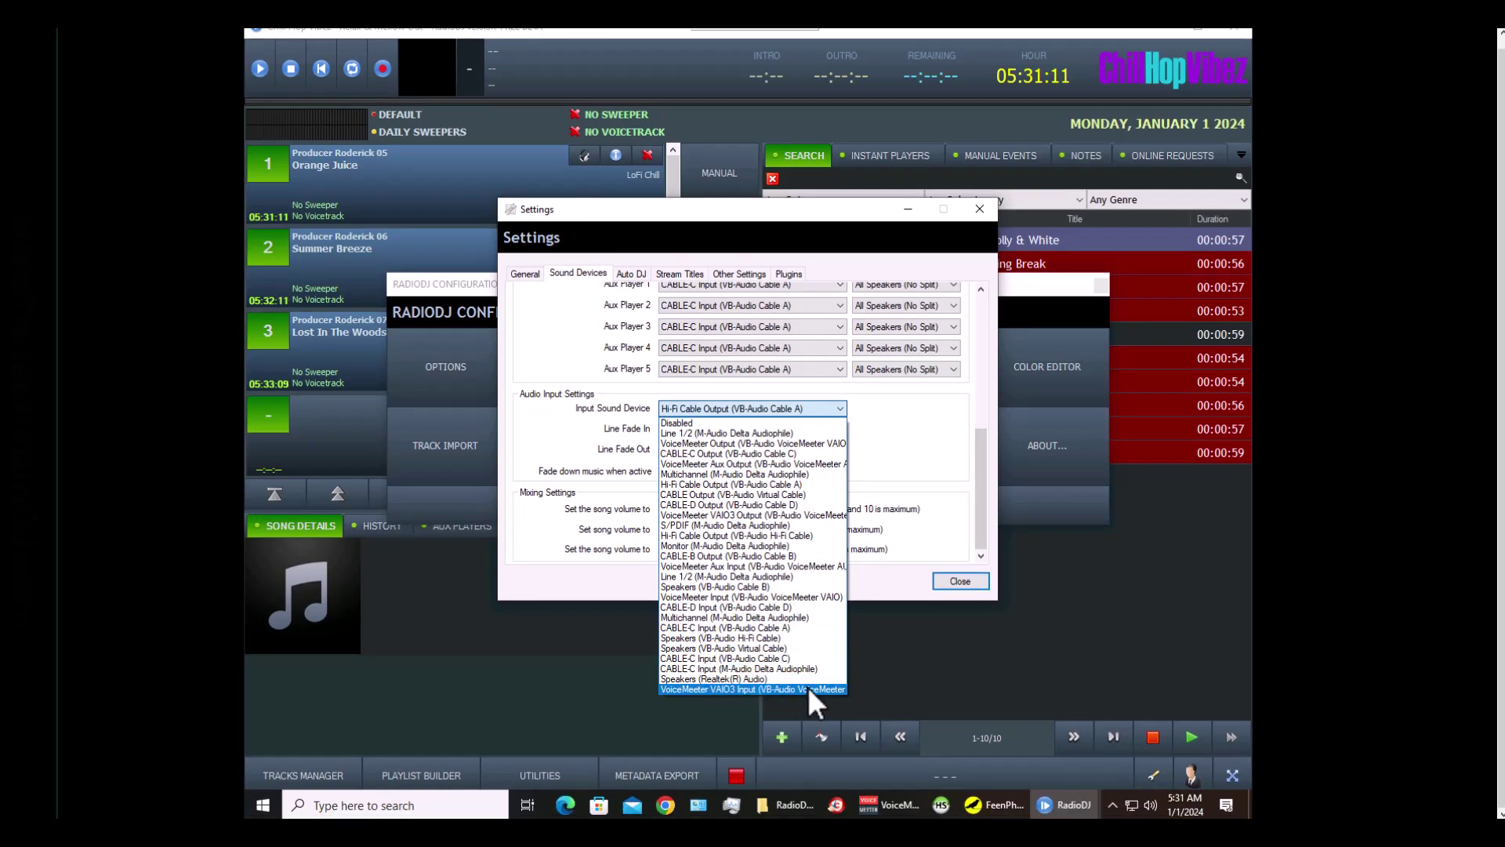
left_click(754, 688)
left_click(970, 580)
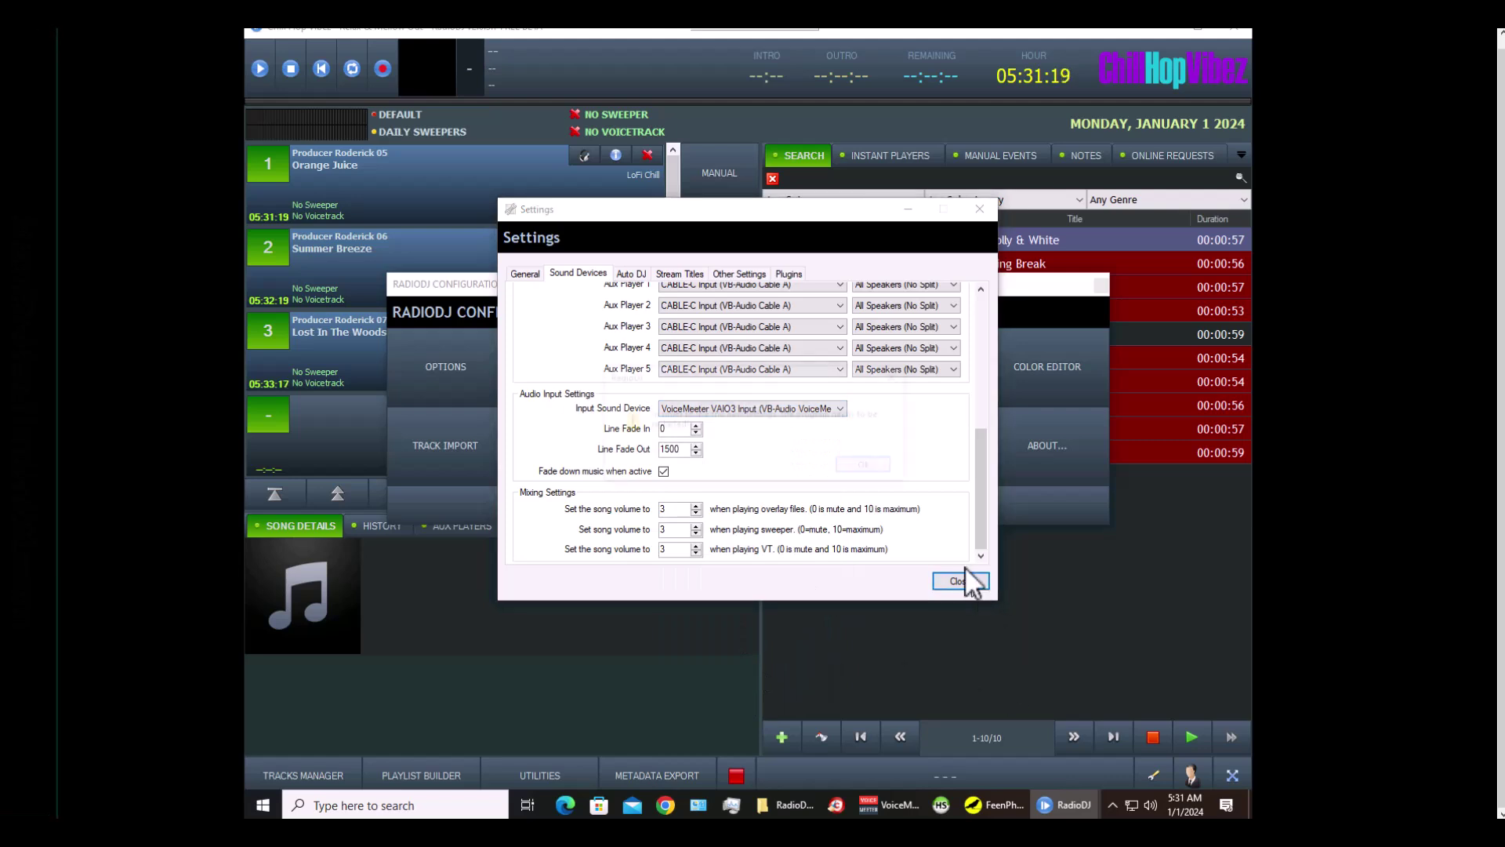
left_click(866, 468)
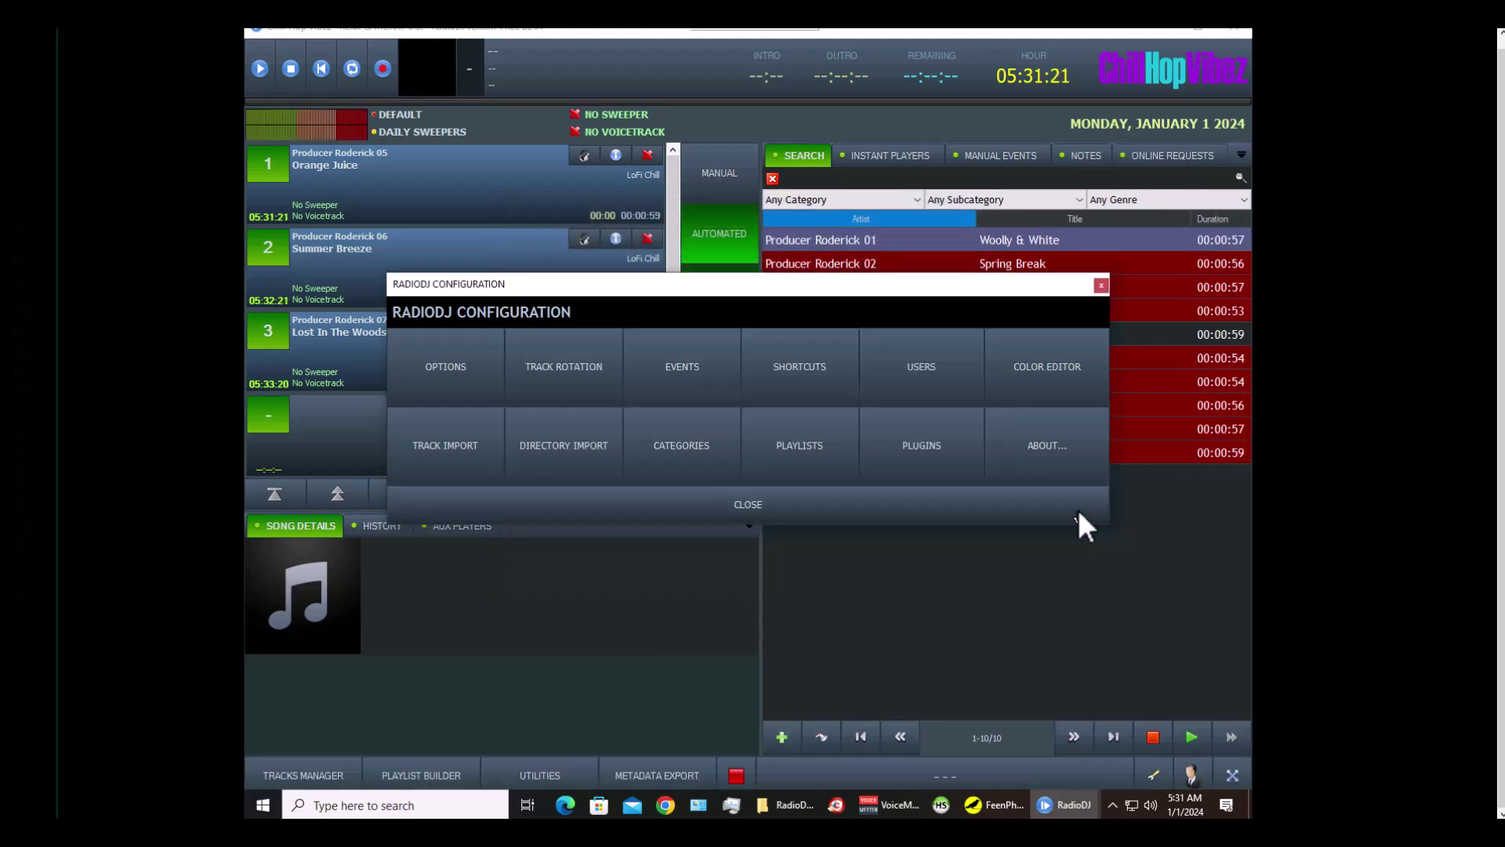
left_click(825, 495)
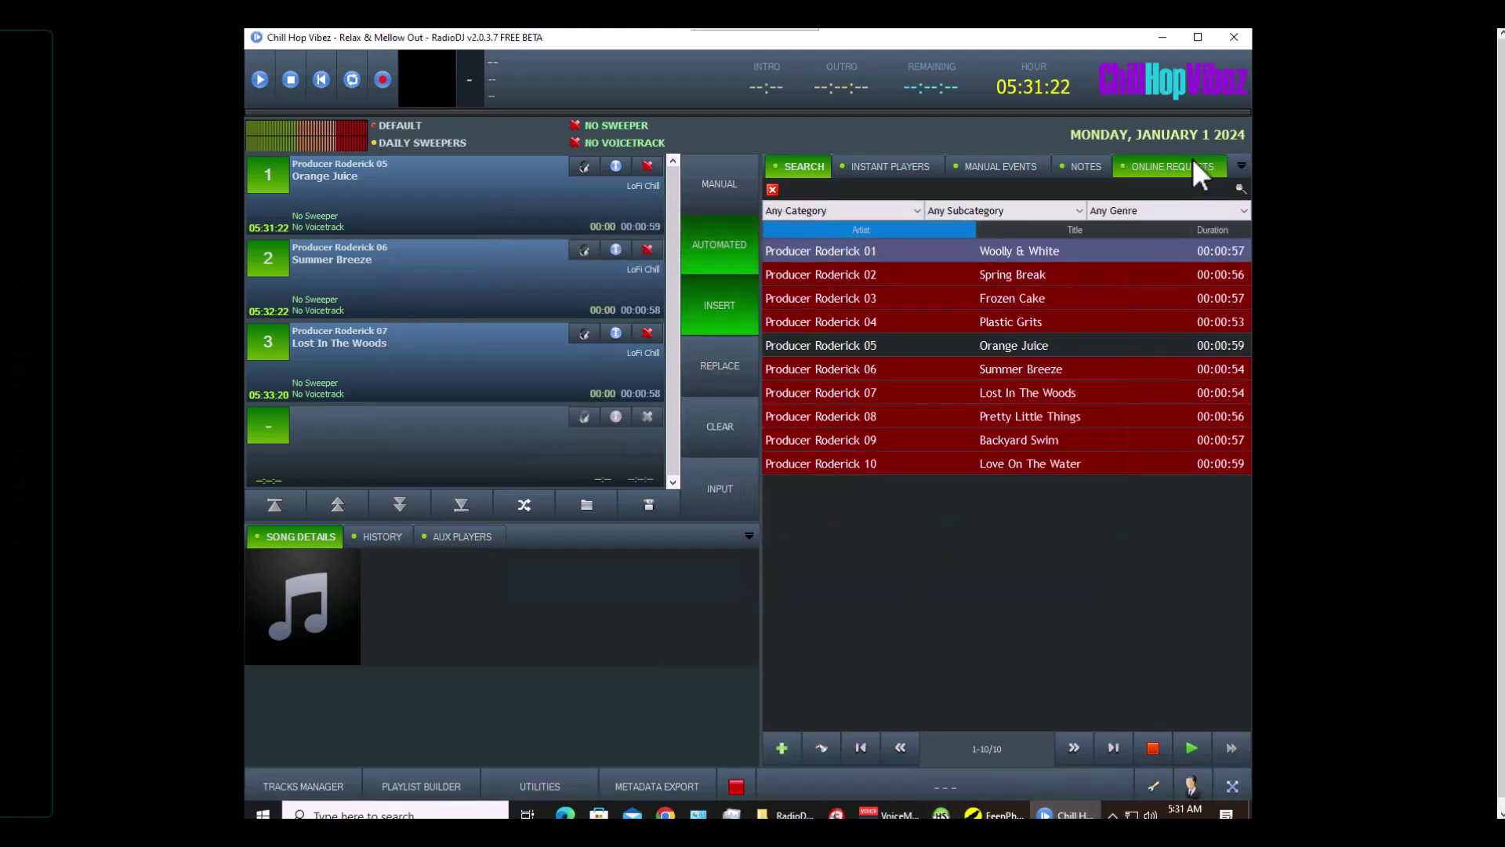
Restart RadioDJ through RadioDJ-ChillHop.exe and enable its live input
left_click(1234, 37)
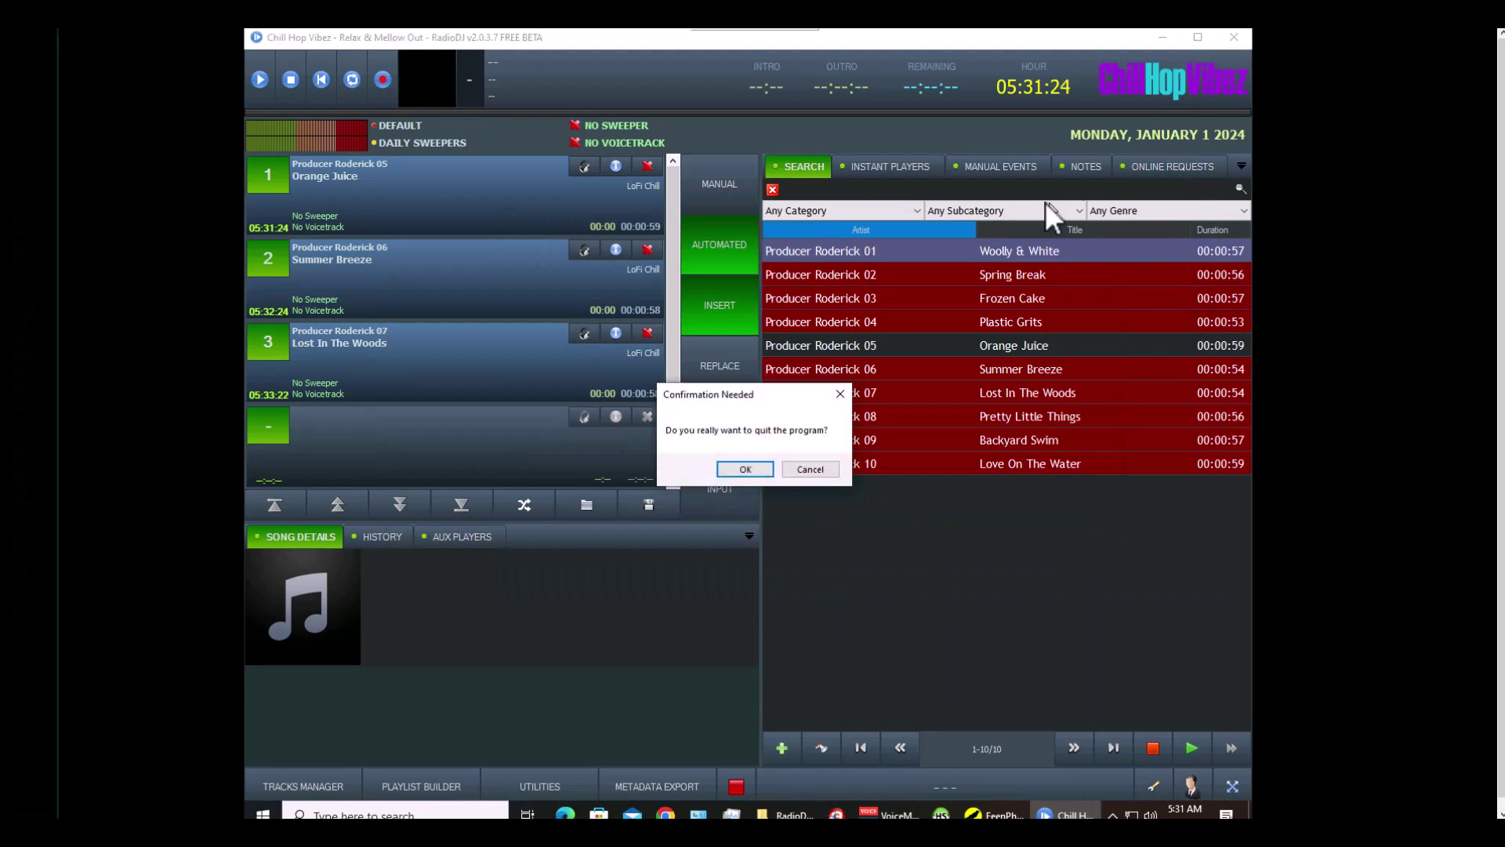
left_click(745, 468)
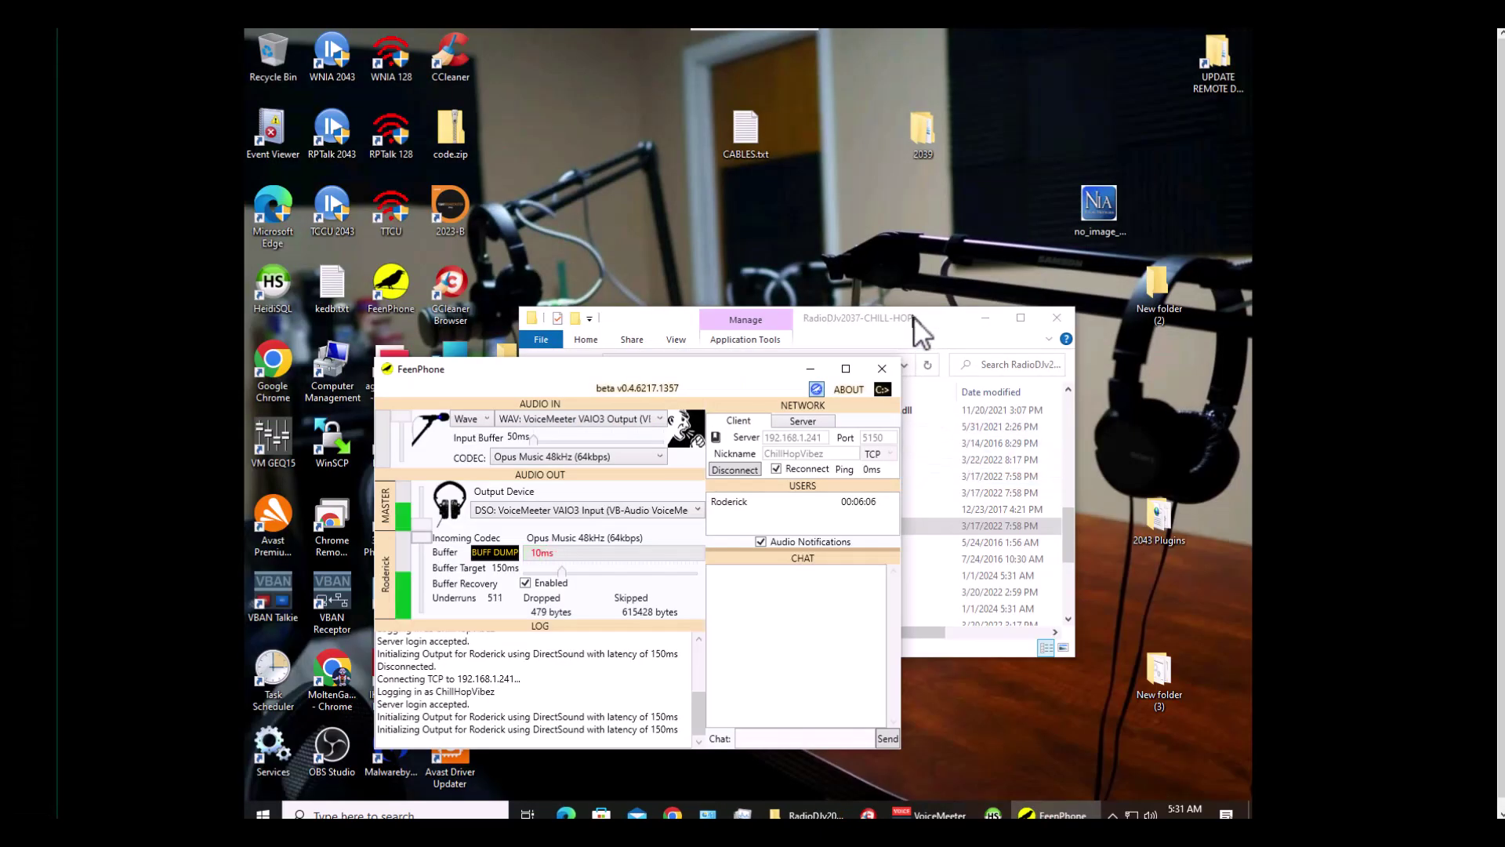
left_click(922, 322)
double_click(761, 527)
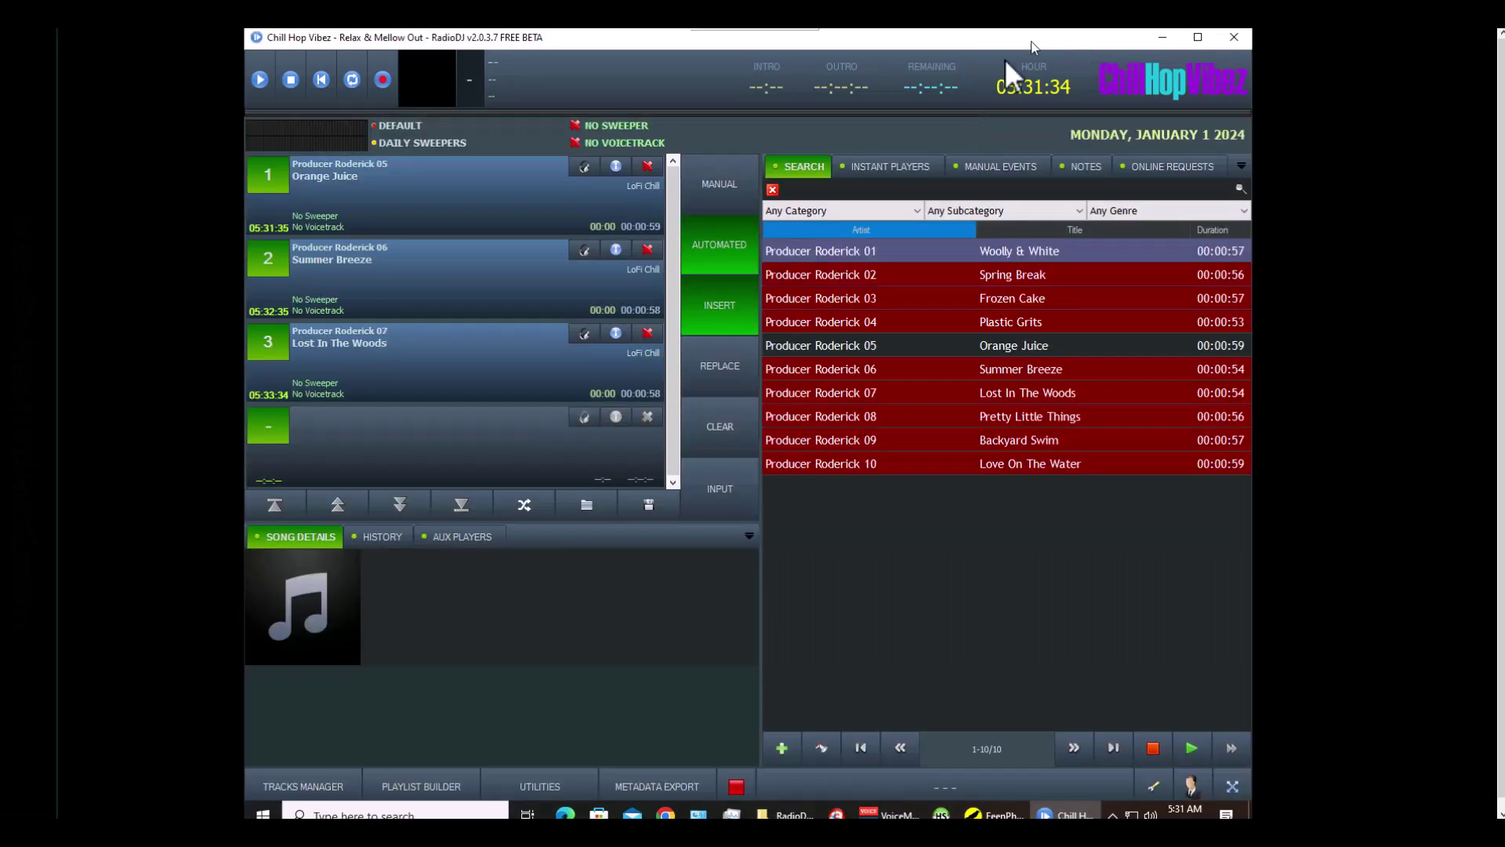
left_click(732, 478)
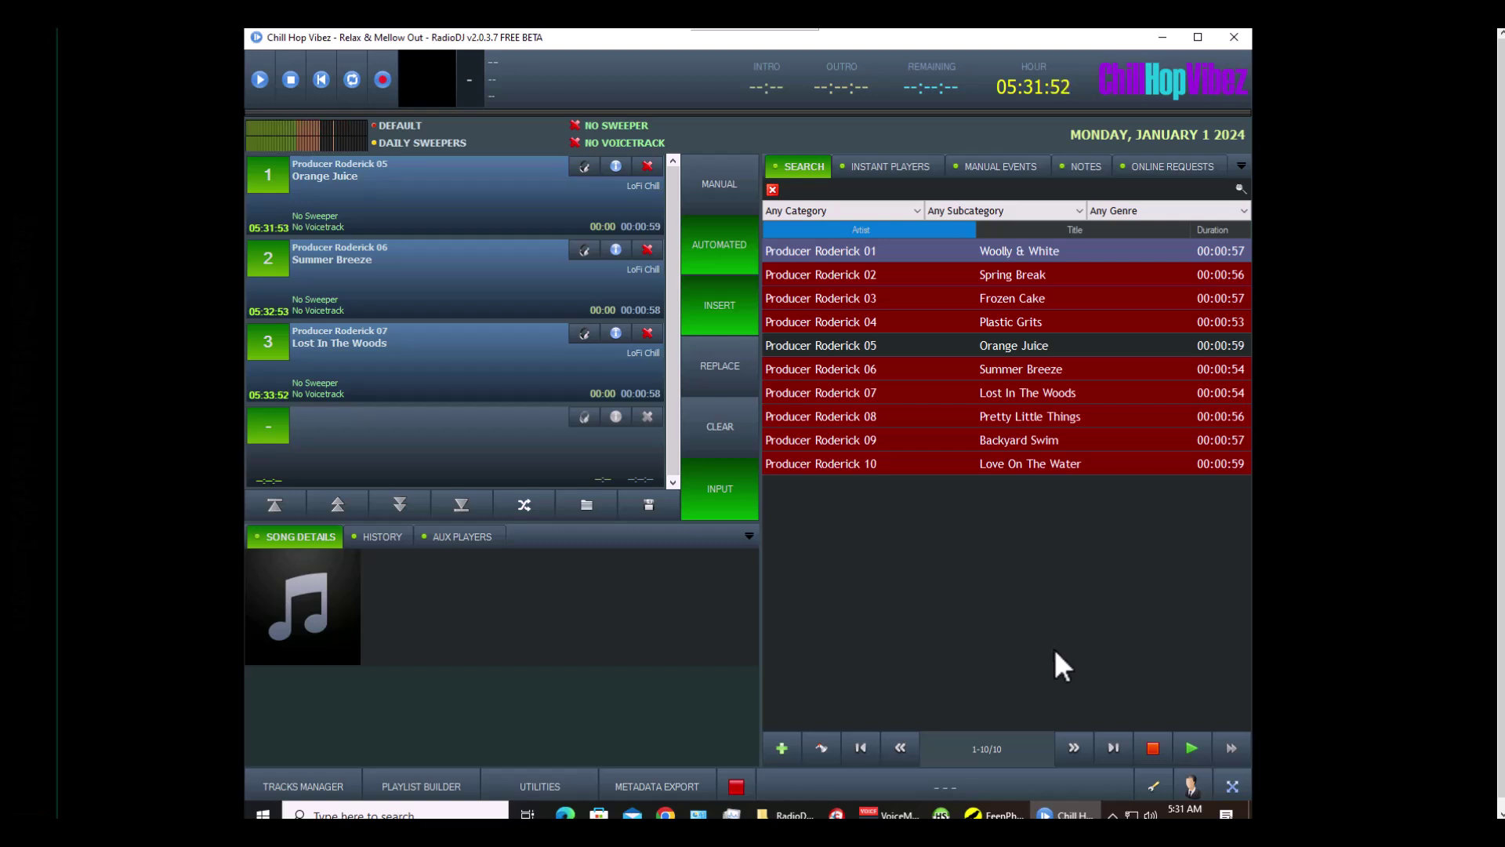
Examine the FeenPhone audio levels and the FeenPhone and RadioDJ signals on VoiceMeeter's input strips and master section
left_click(997, 817)
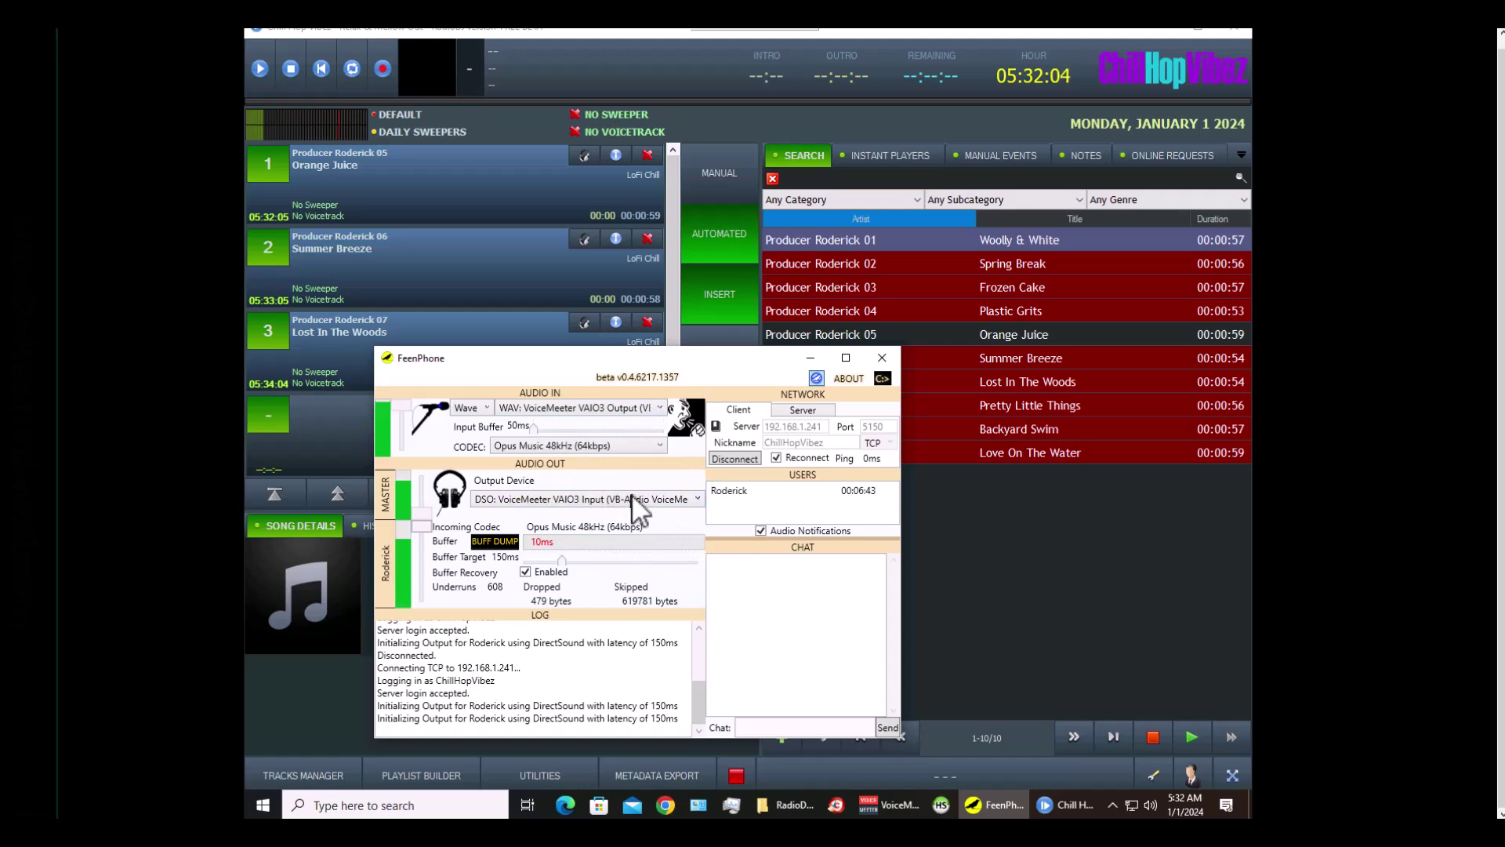
left_click(913, 807)
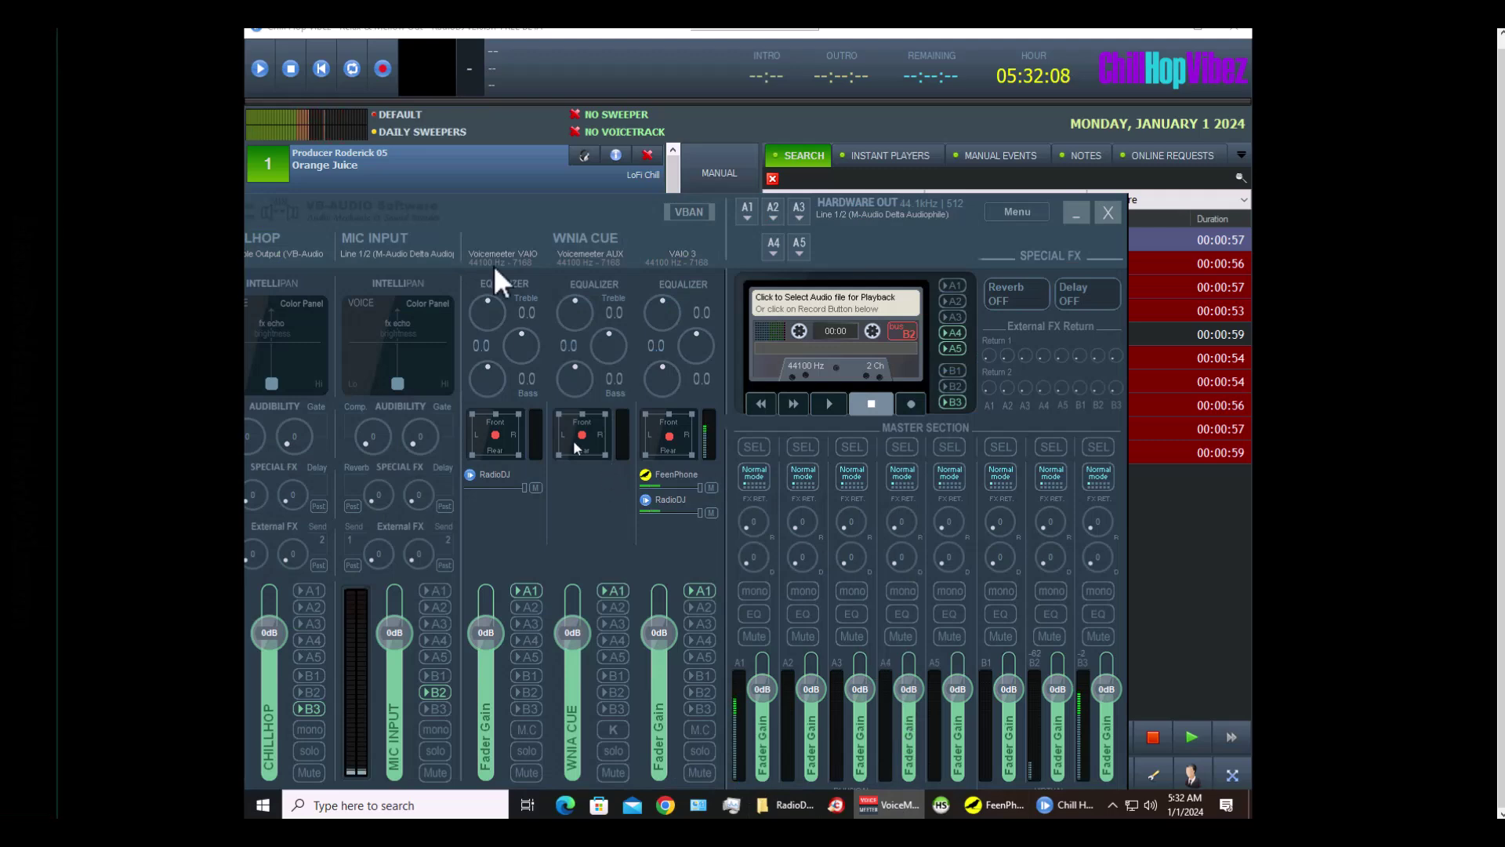
left_click_drag(478, 209, 886, 135)
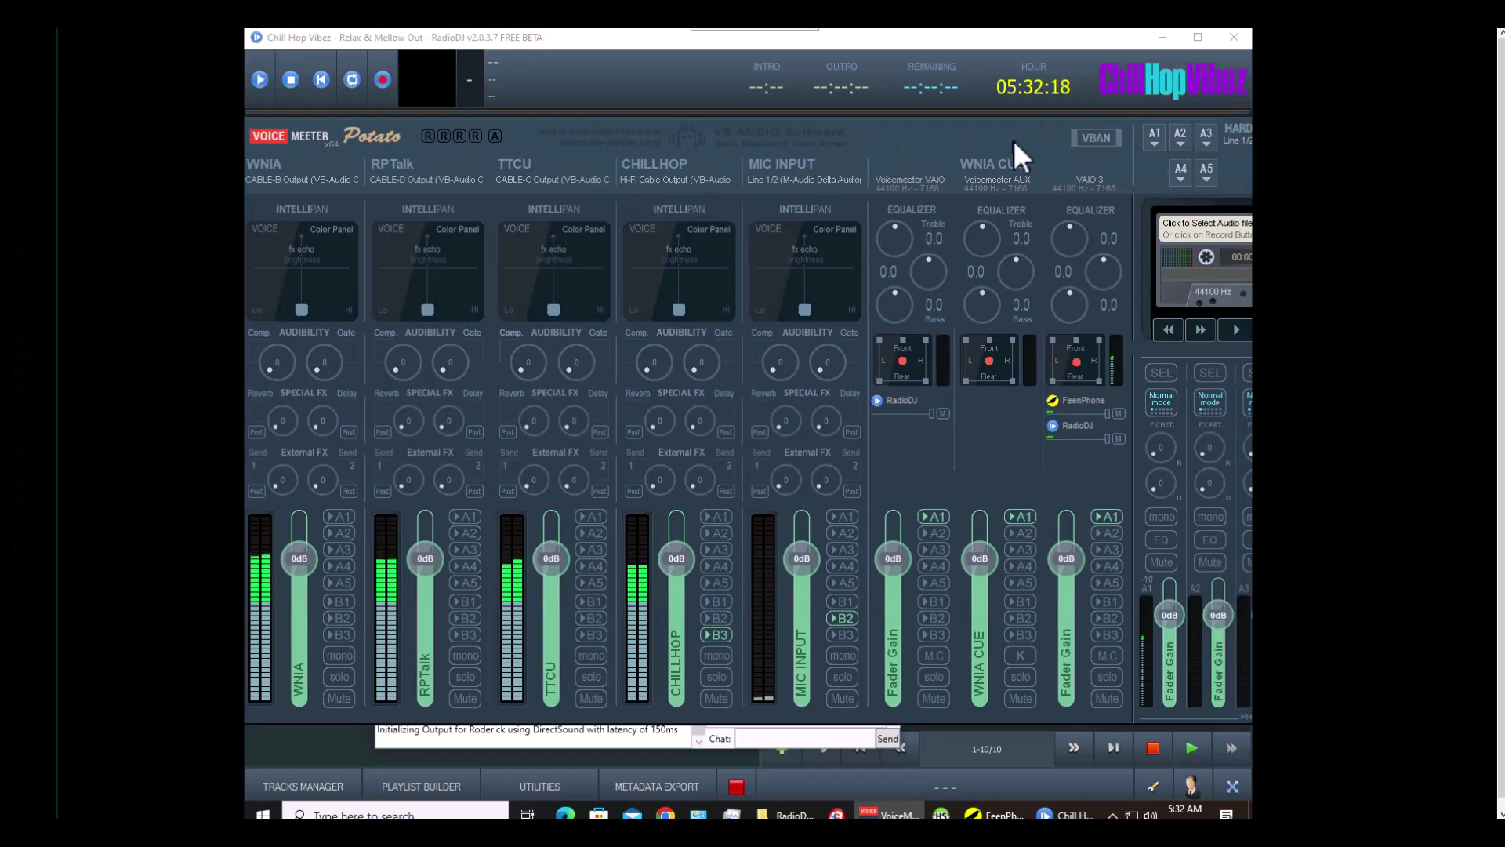
left_click_drag(1013, 138, 522, 224)
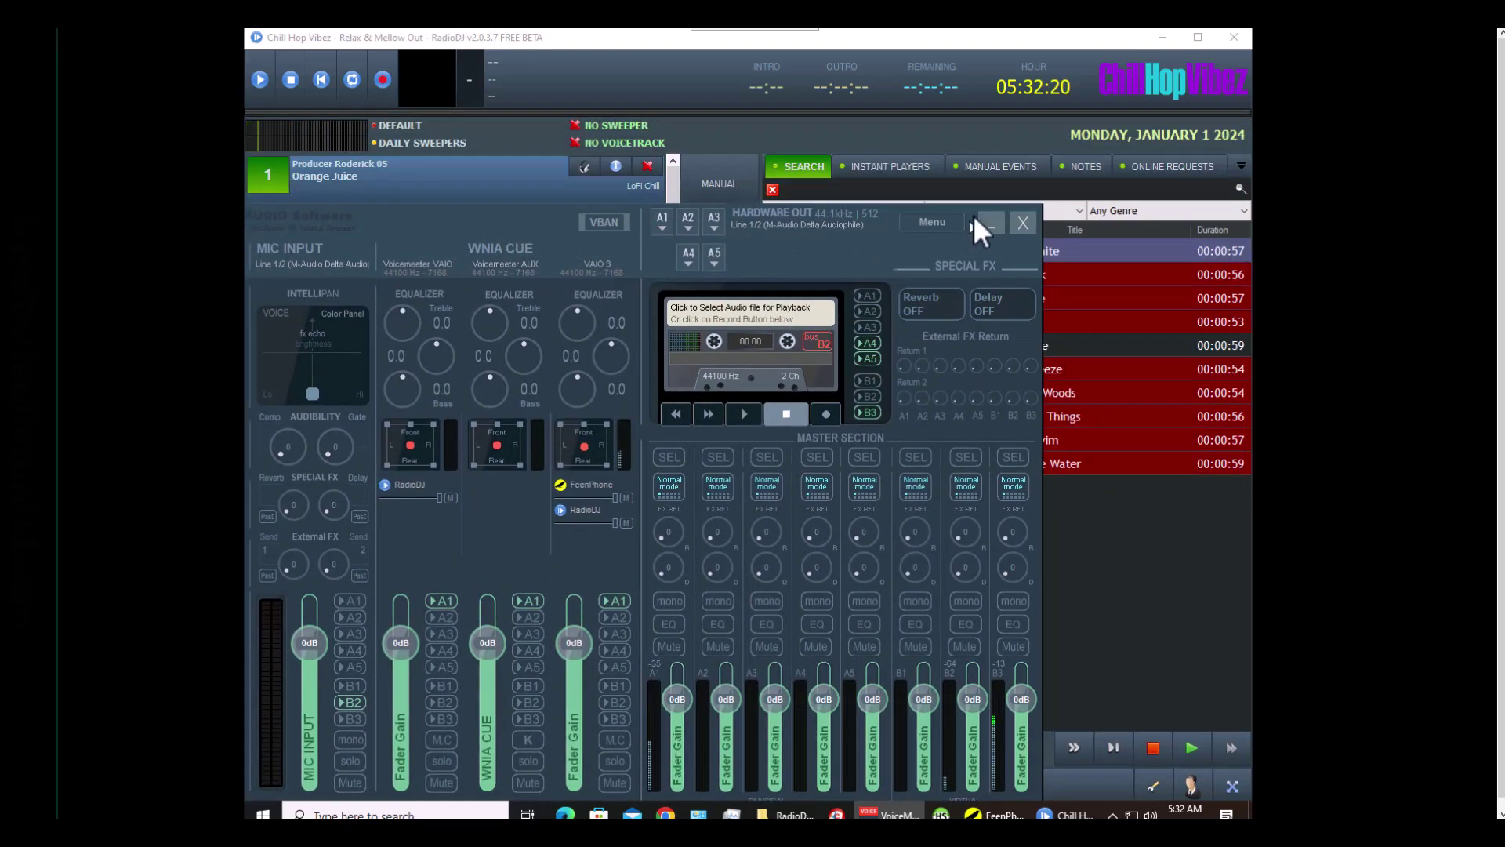
left_click(991, 222)
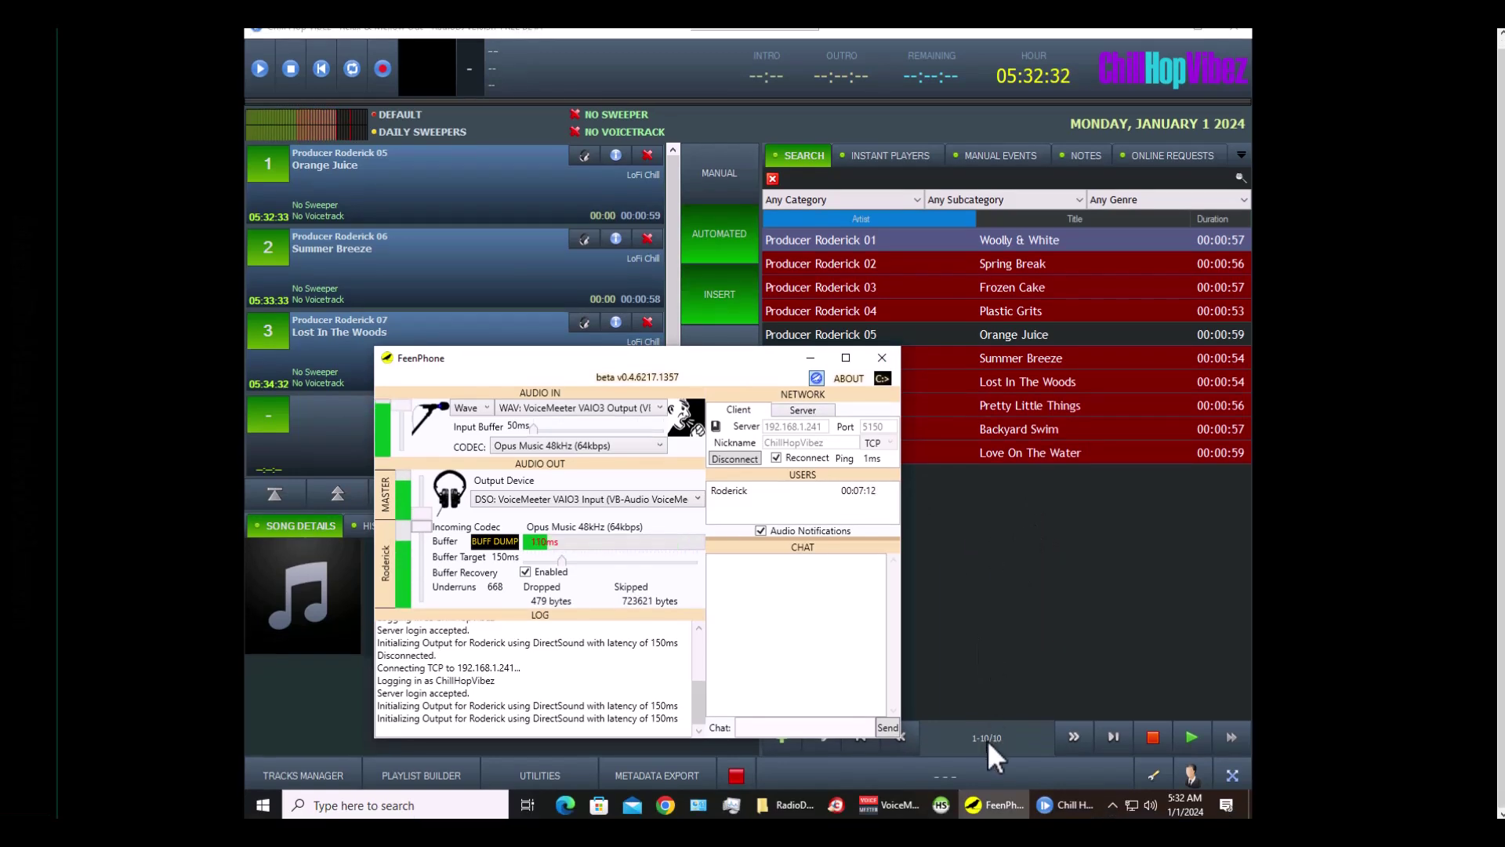
left_click(899, 808)
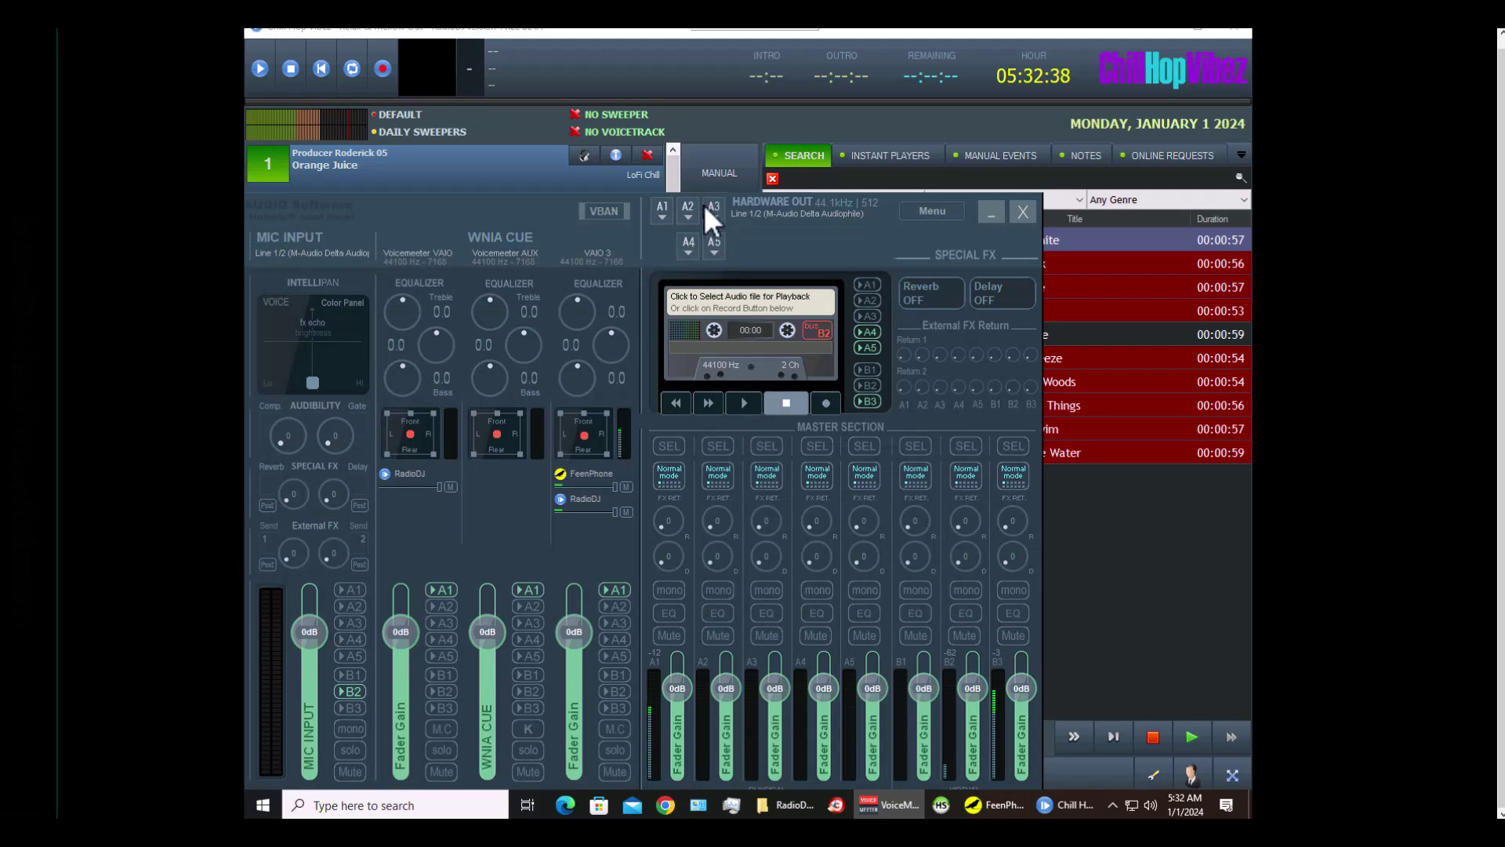
left_click_drag(456, 206, 727, 127)
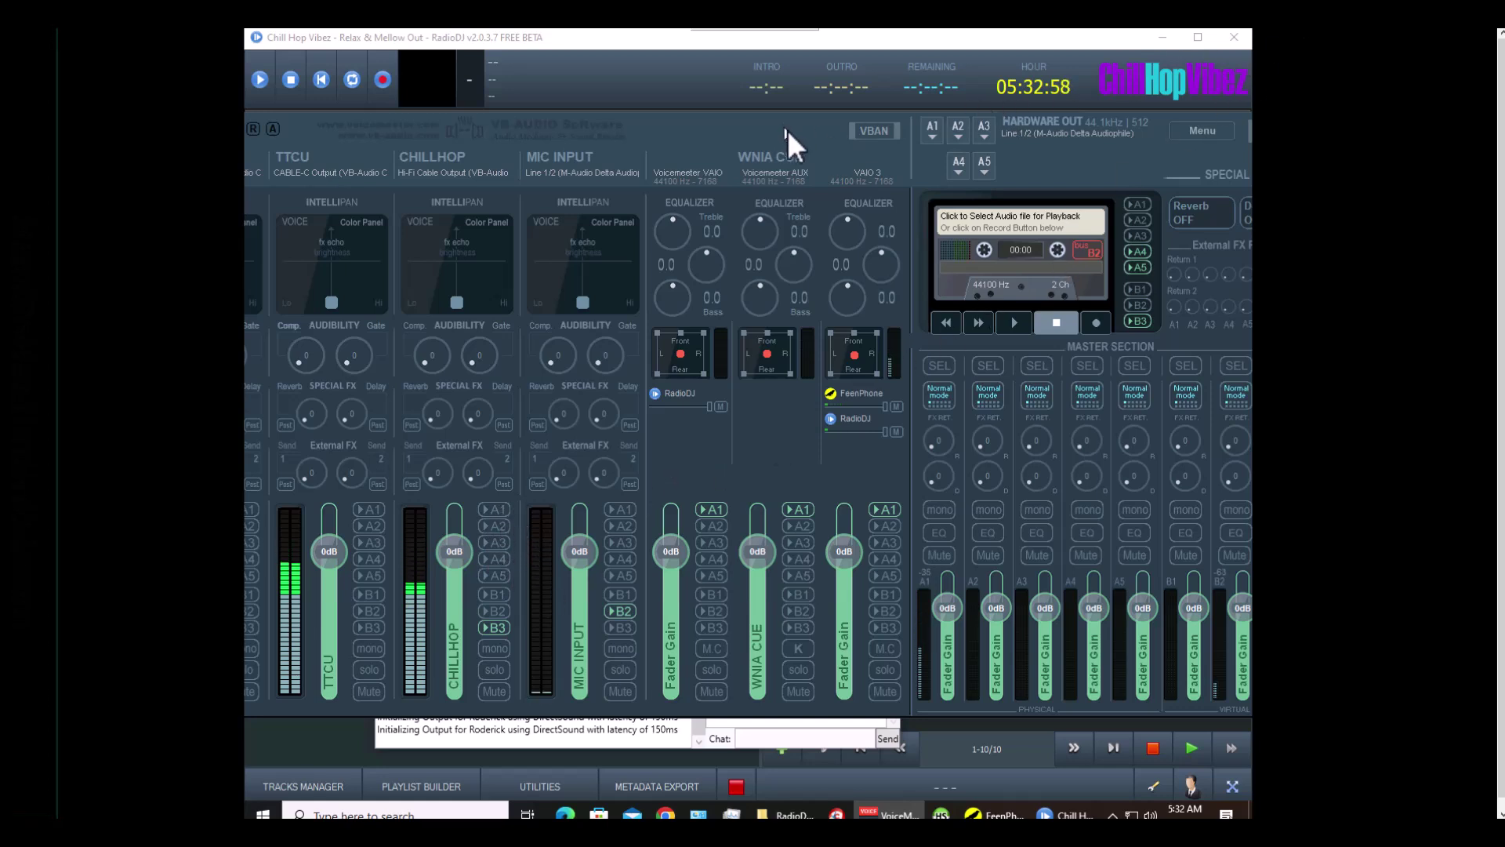
left_click_drag(797, 133, 627, 184)
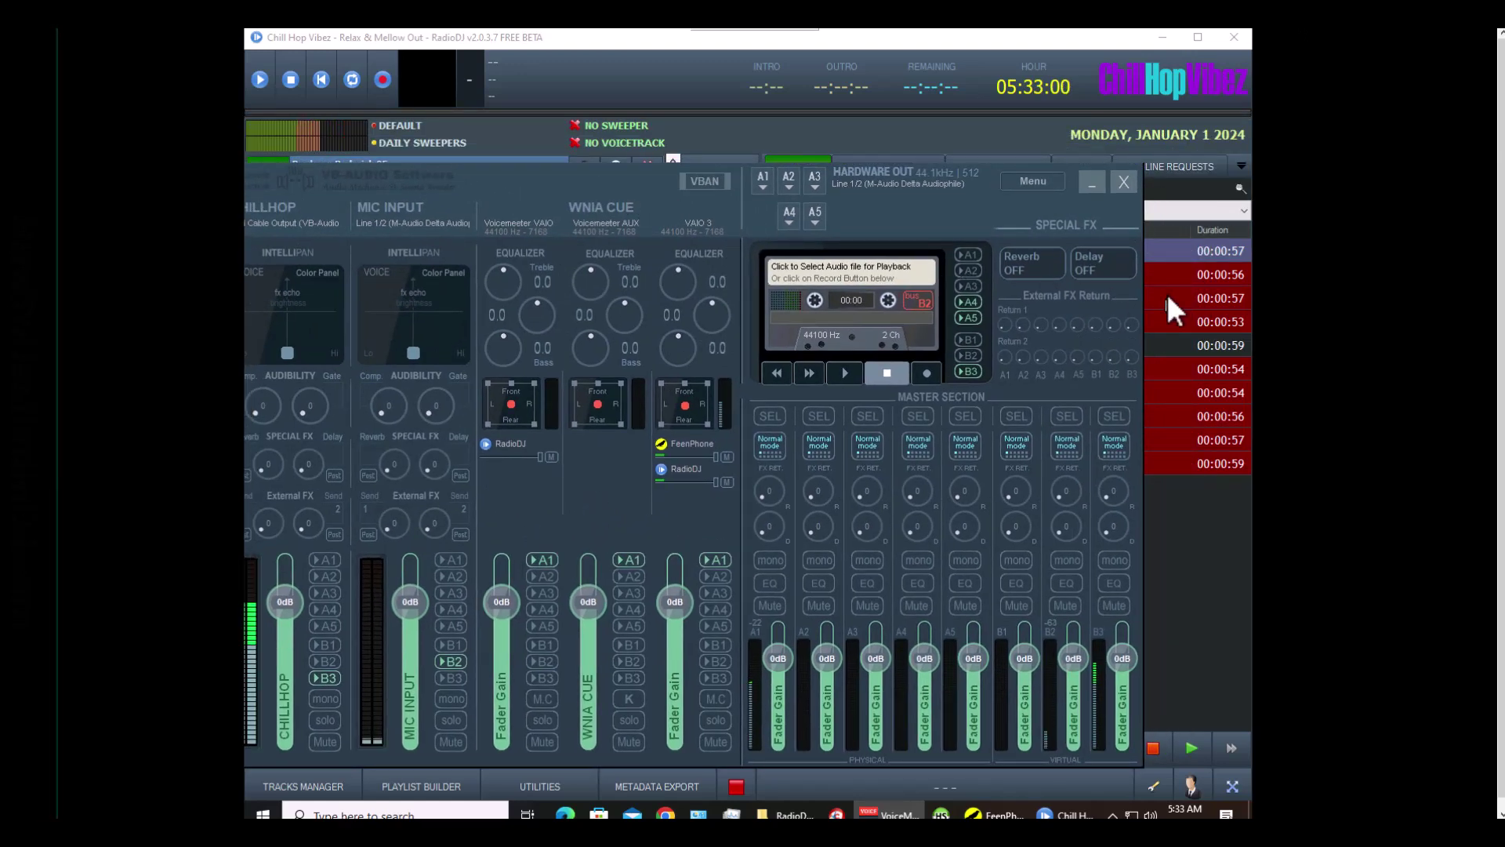
Minimize VoiceMeeter, return to RadioDJ and start recording
left_click(1092, 181)
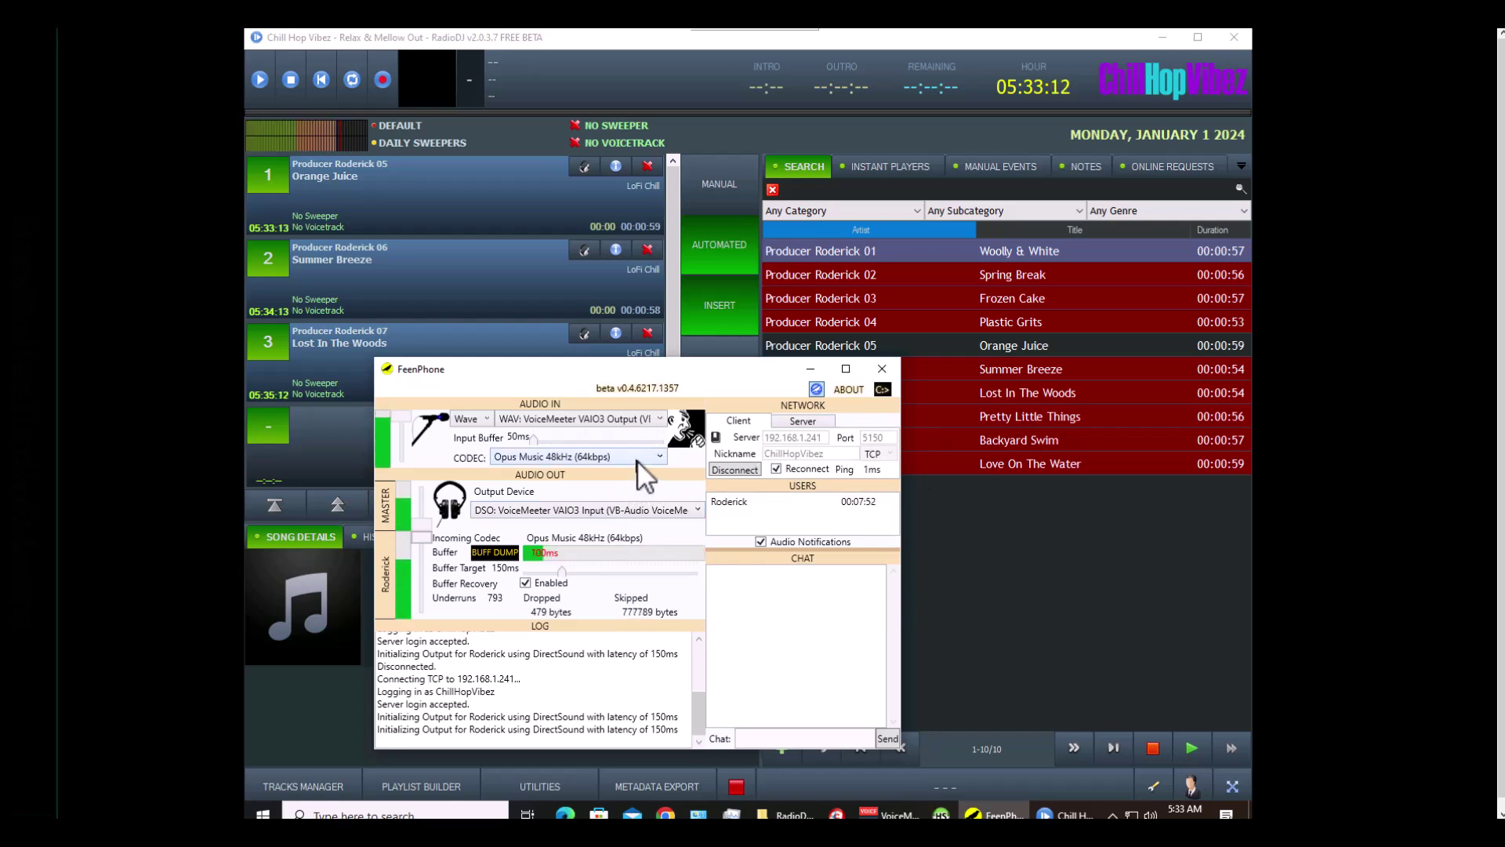
left_click(955, 547)
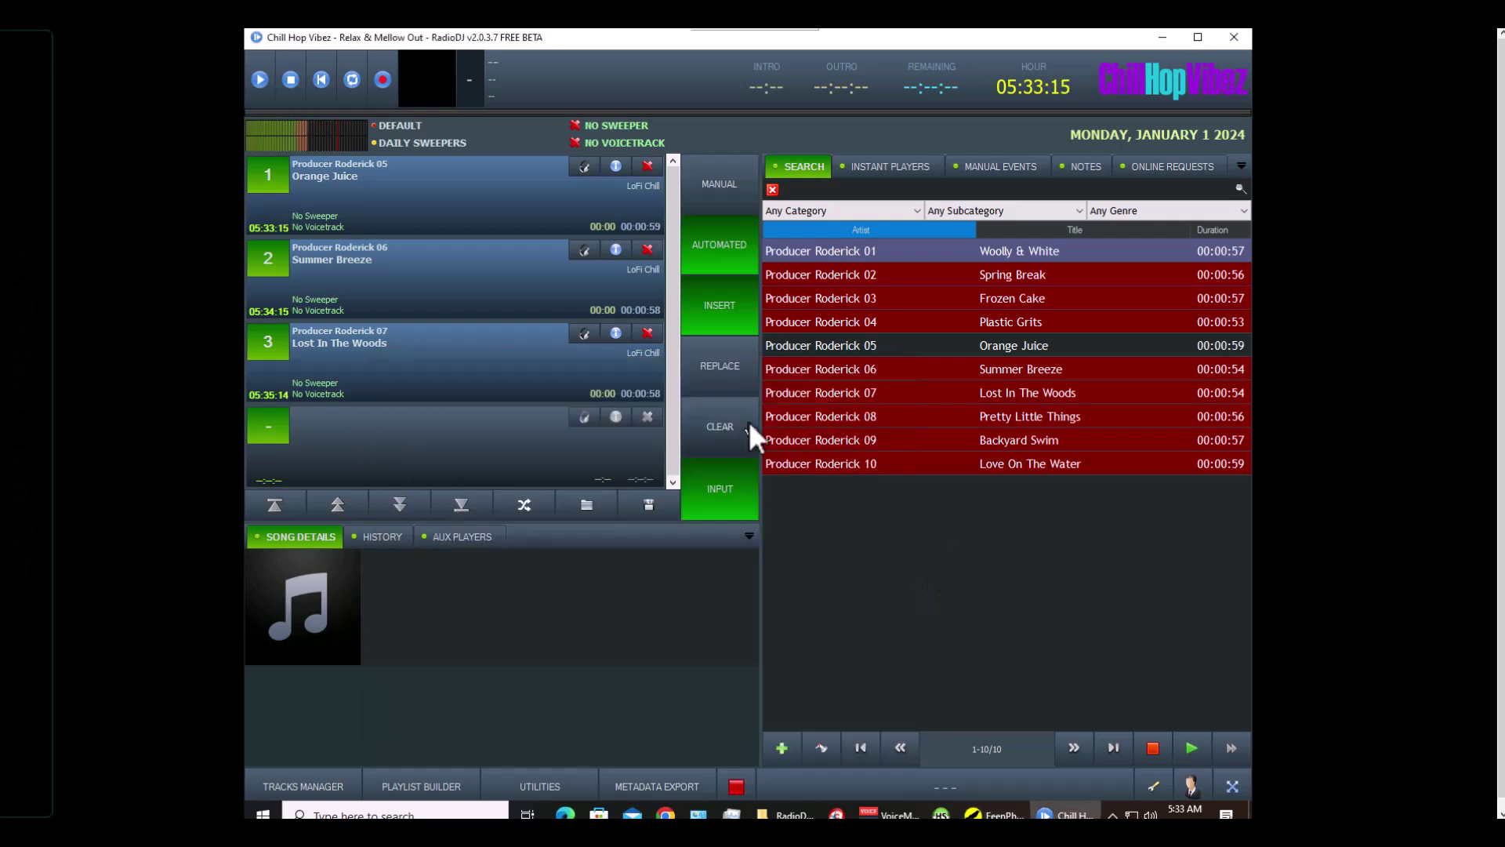
left_click(384, 86)
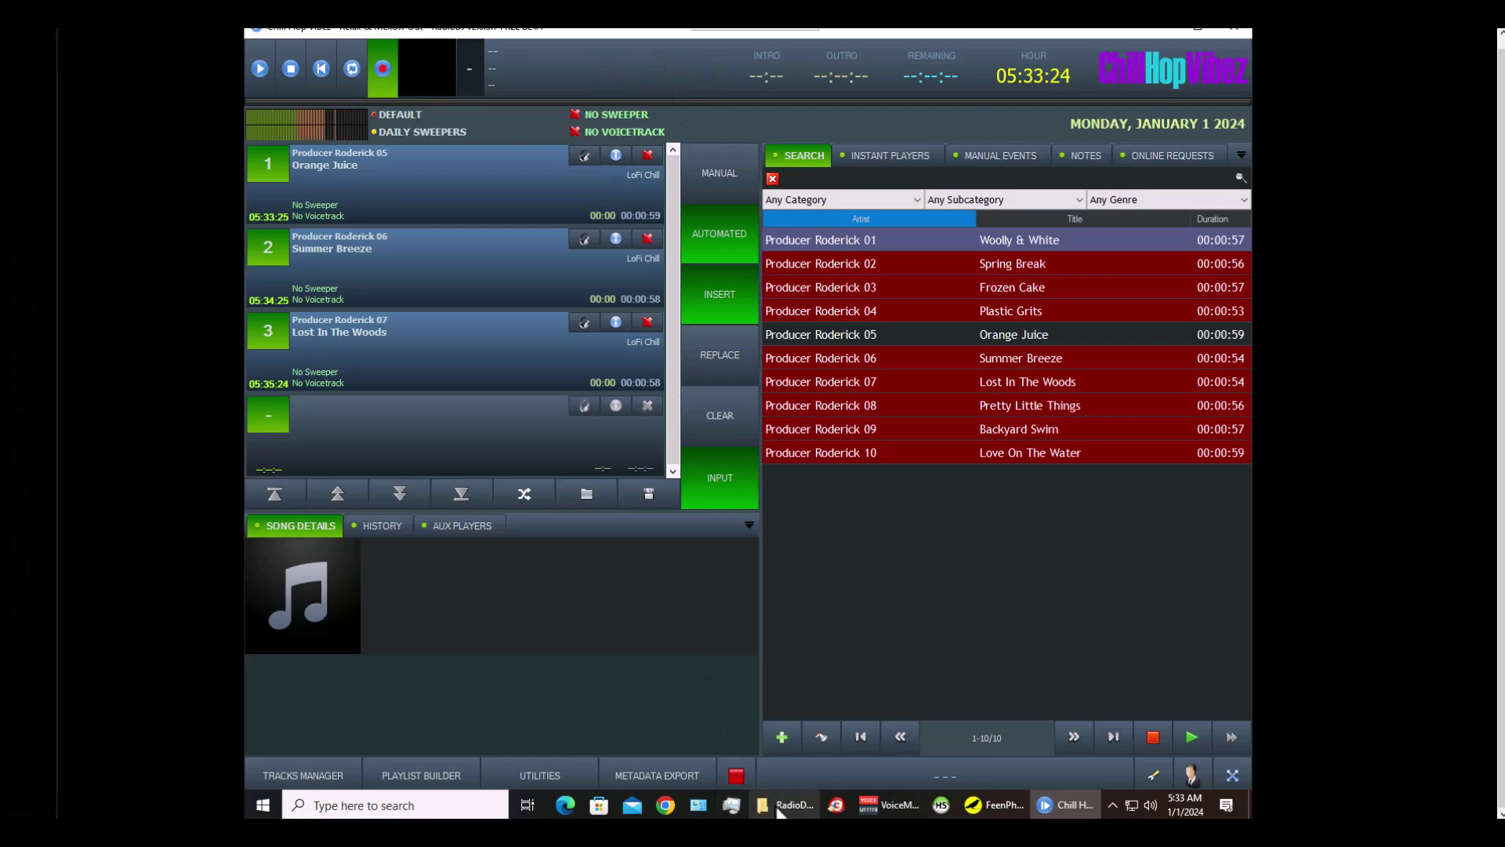
Look through the RadioDJv2037-CHILL-HOP folder and its Plugins and Encoders subfolders, and minimize the file window
left_click(758, 810)
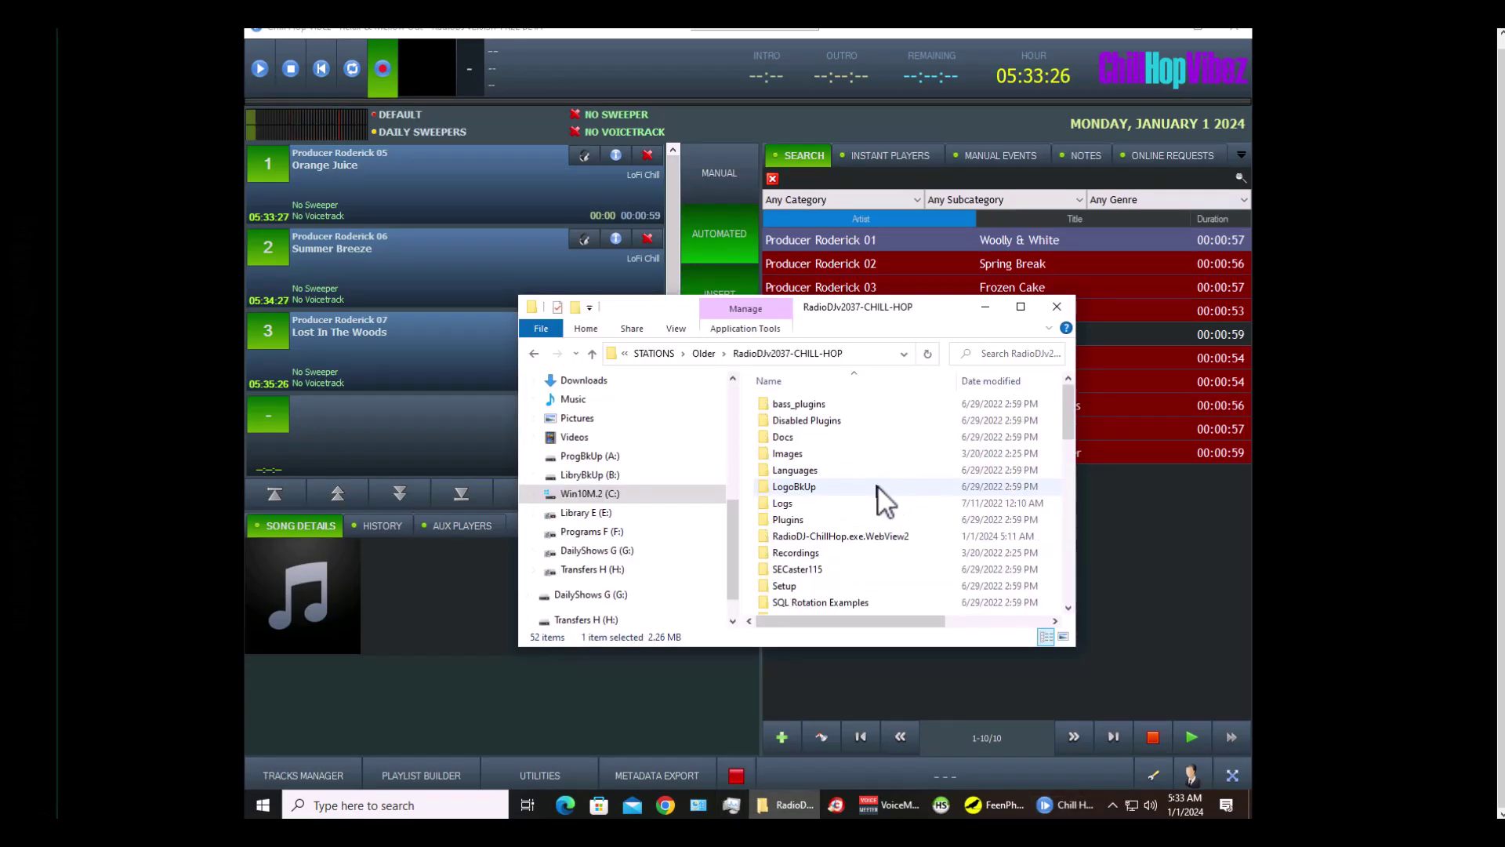
double_click(787, 520)
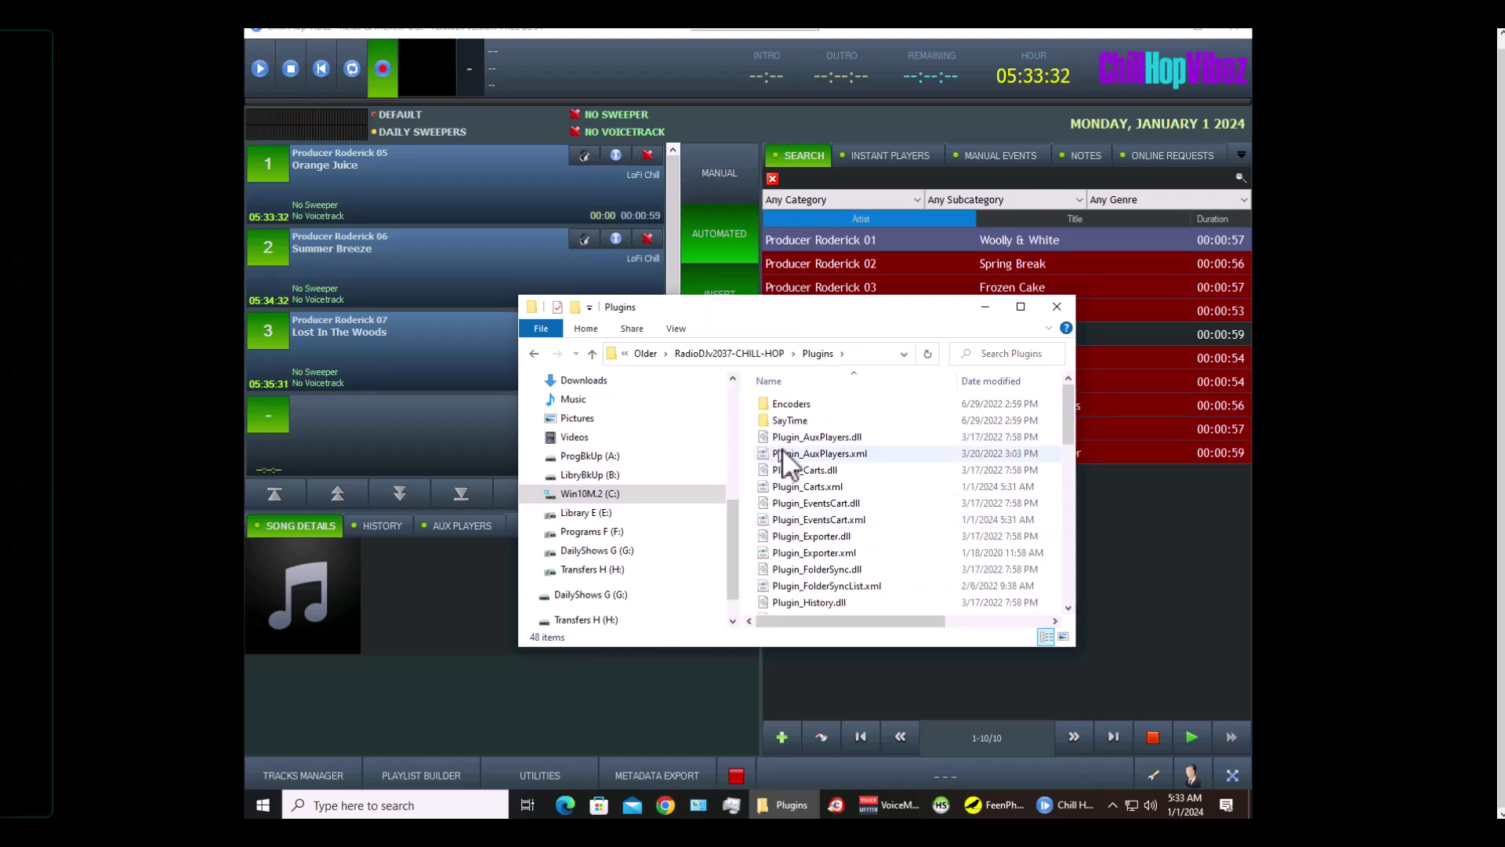
double_click(798, 407)
left_click(591, 353)
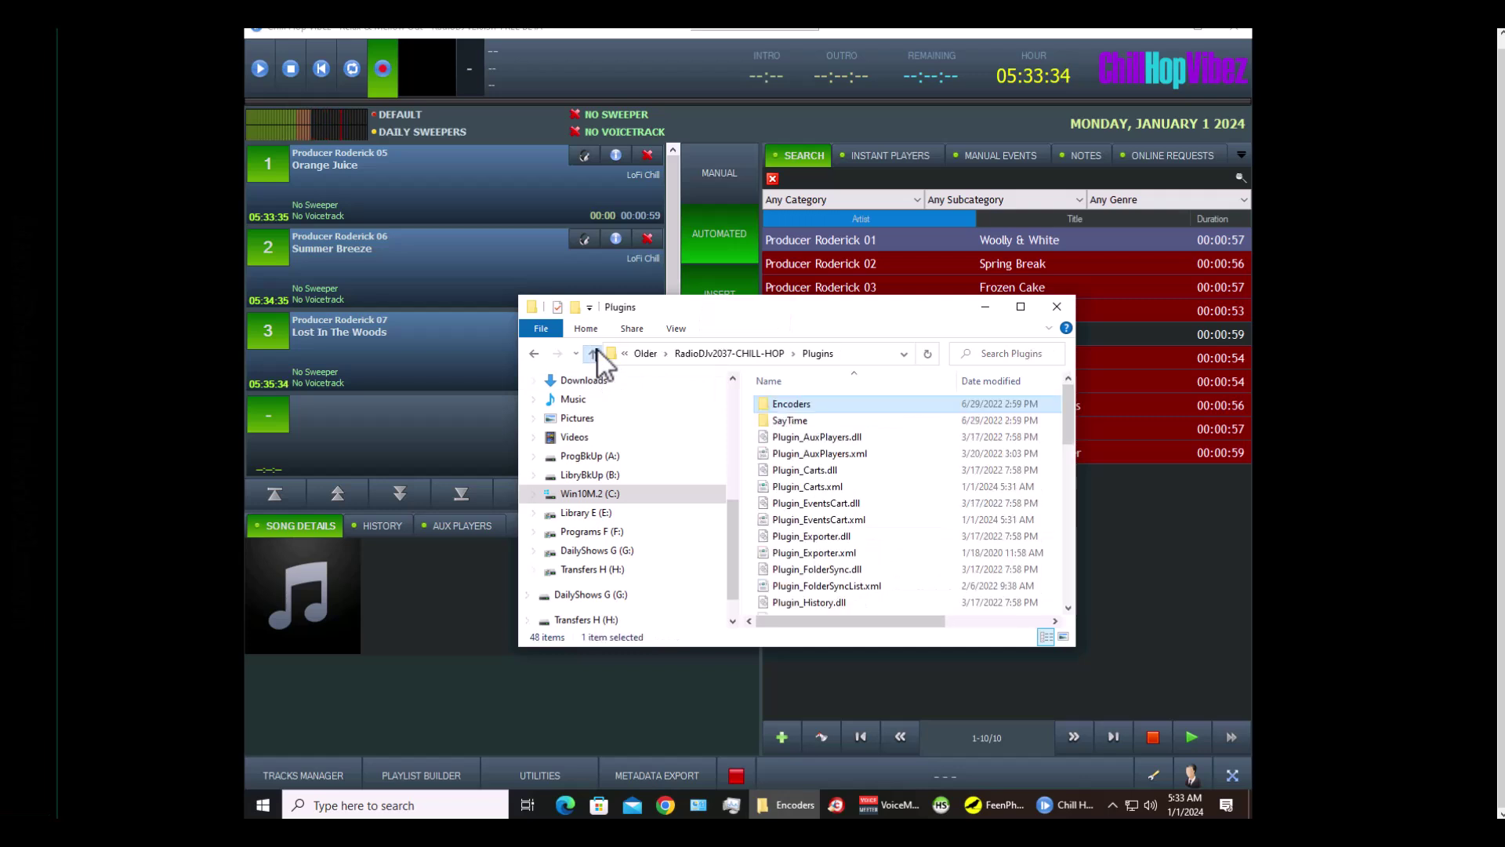
left_click(597, 351)
scroll(833, 533, "down", 10)
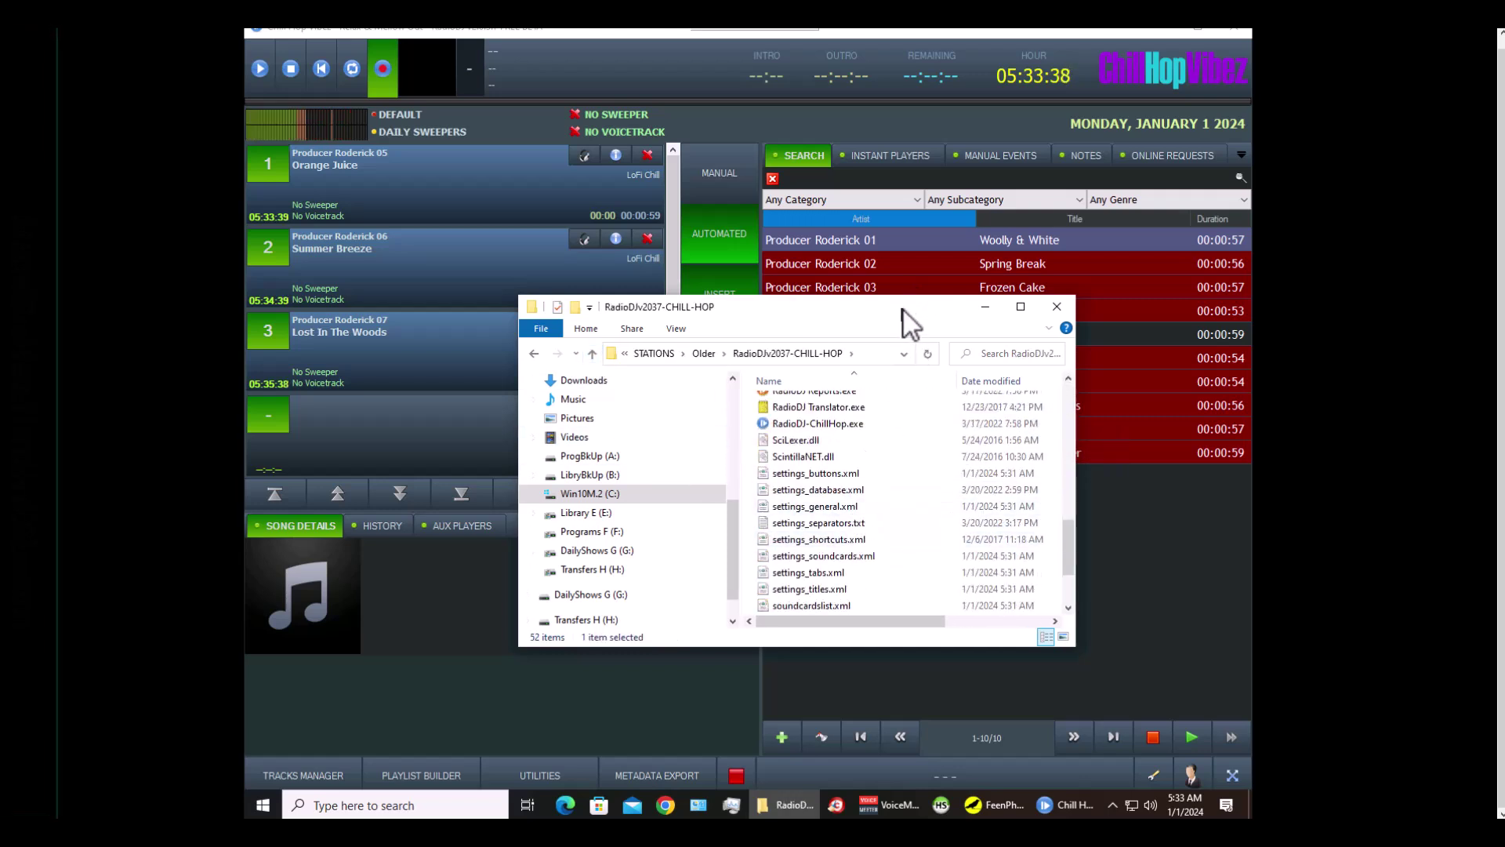
left_click(986, 311)
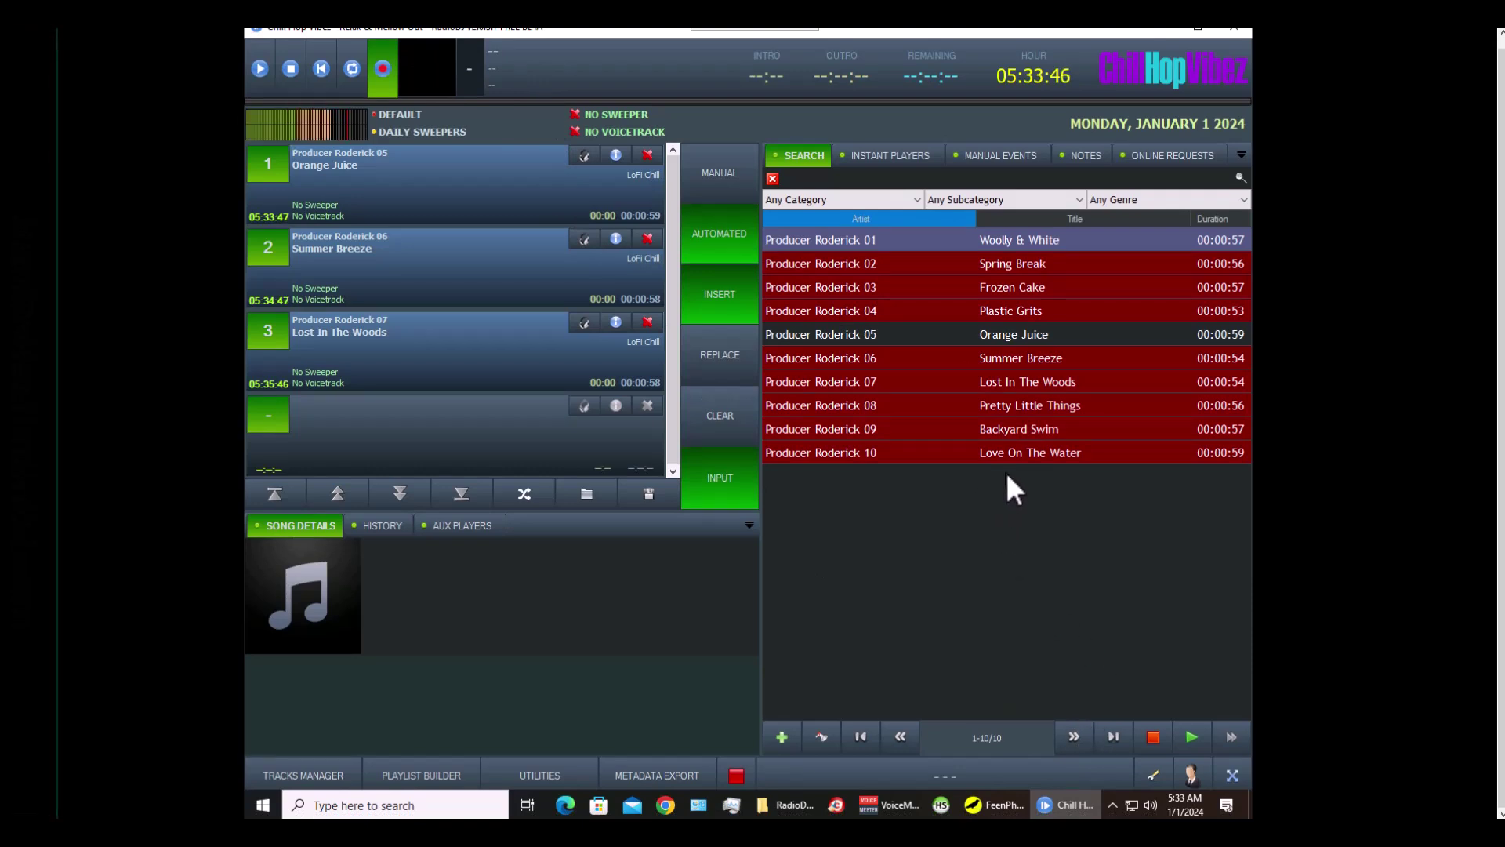
Check the recording folder in RadioDJ's Other Settings and close the configuration windows
left_click(1149, 774)
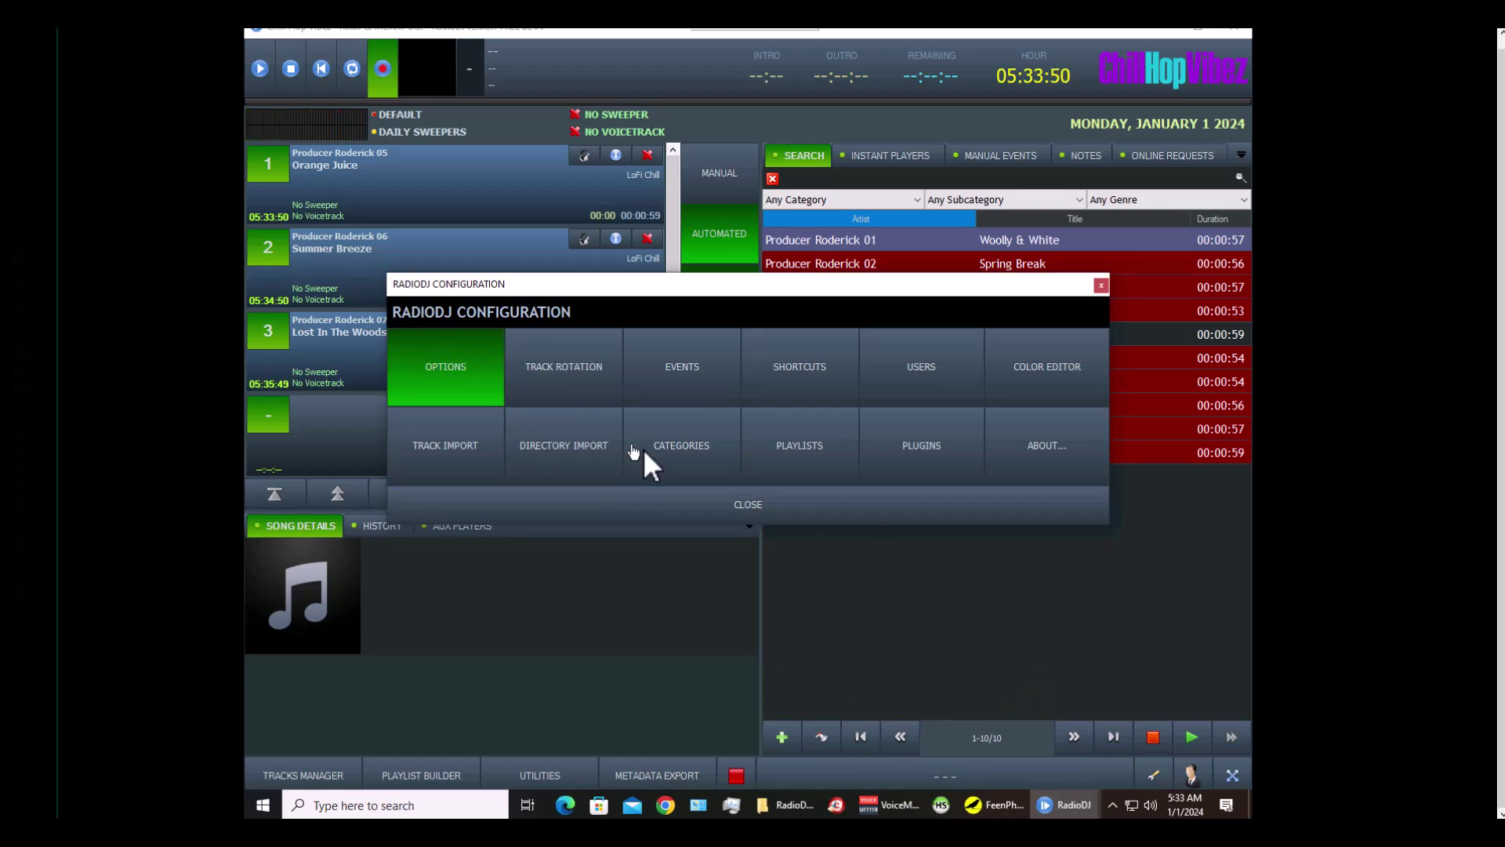
left_click(740, 273)
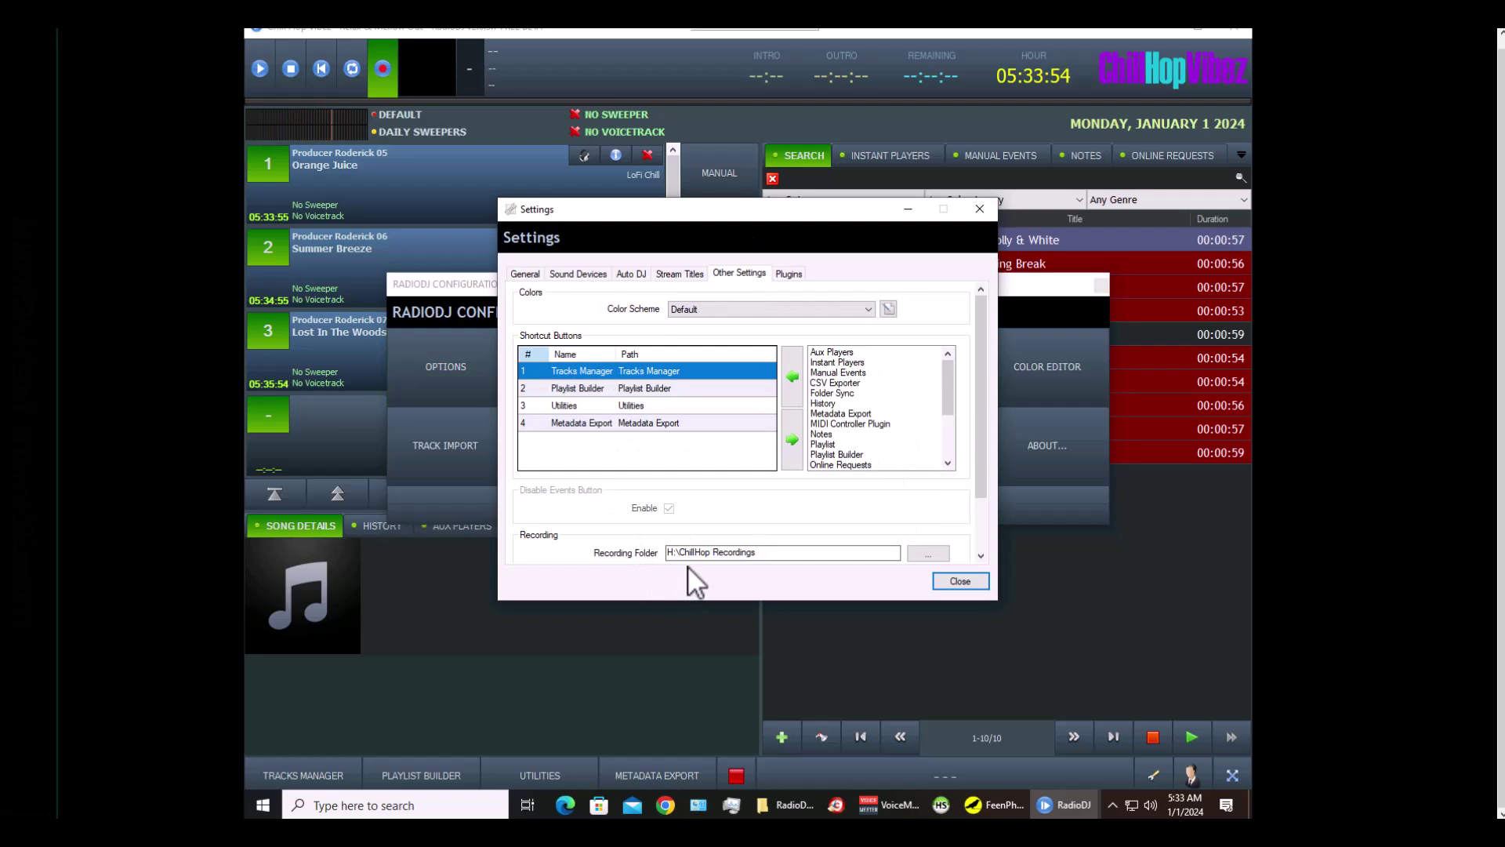
left_click(980, 580)
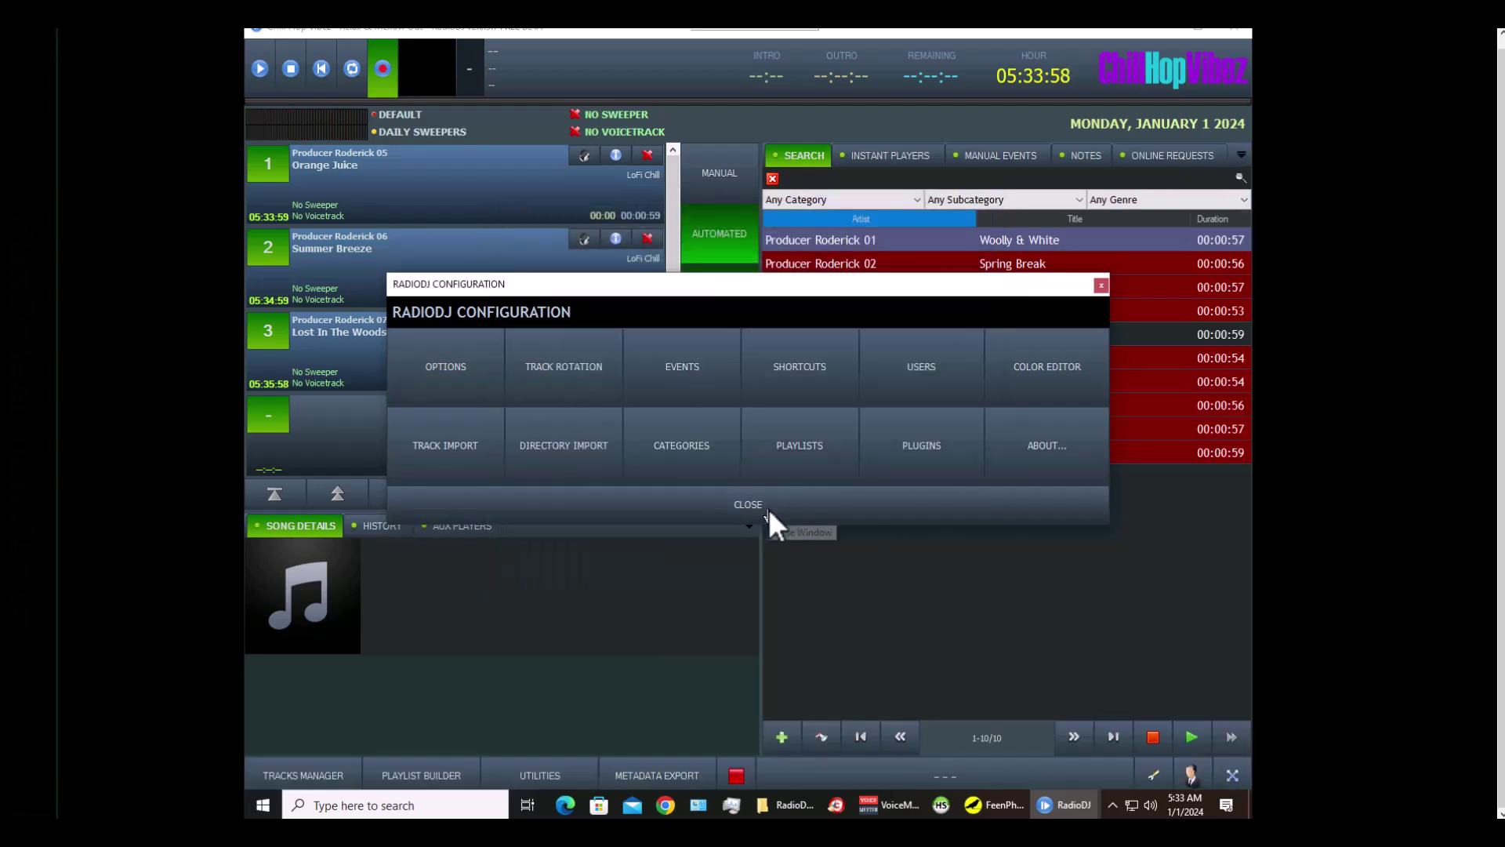
left_click(768, 506)
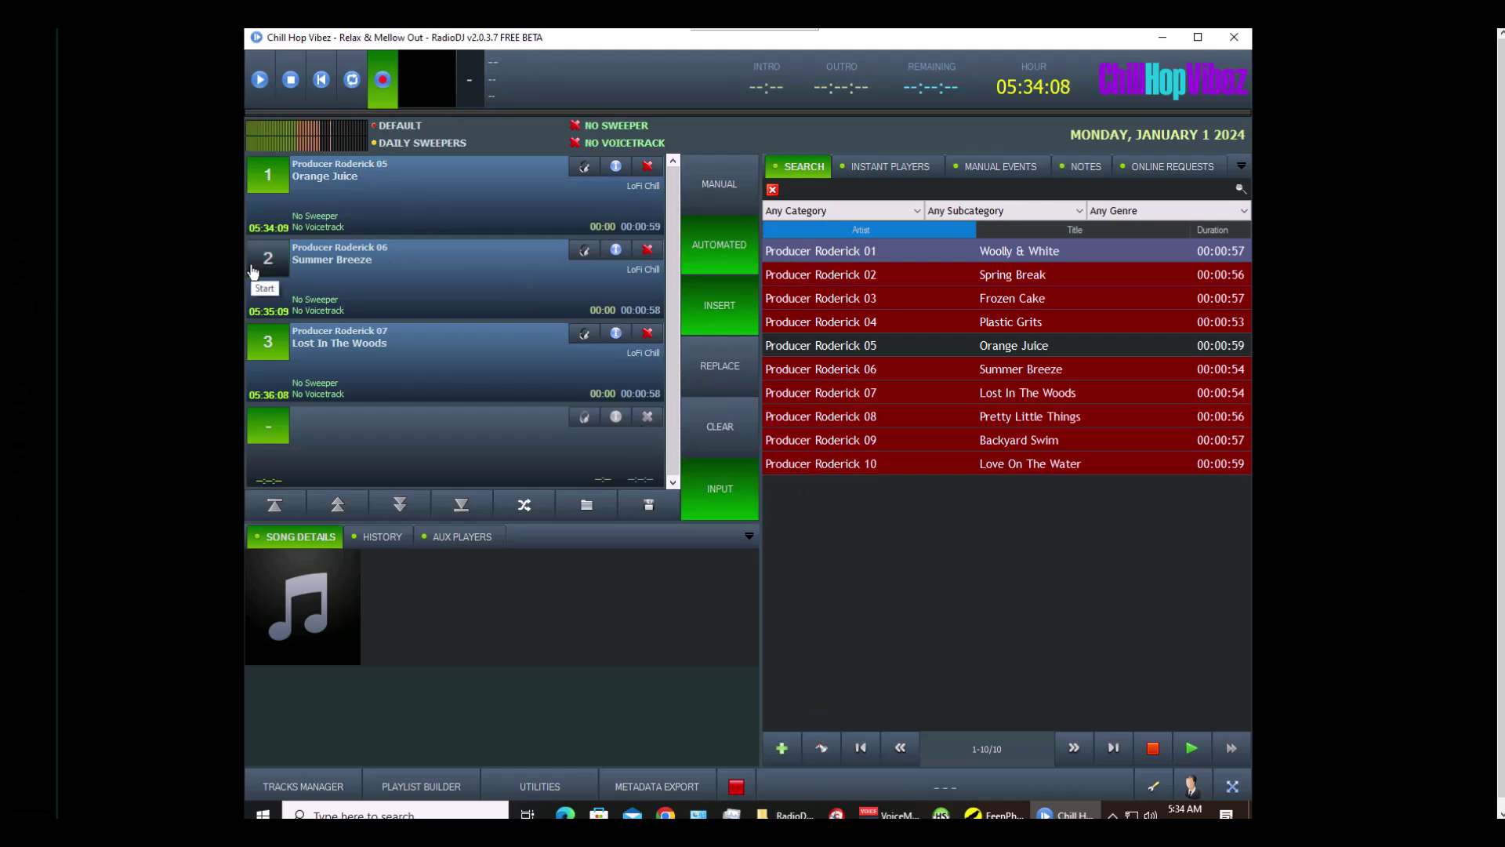
Bring up the server FeenPhone window and compare its Client and Server network settings
left_click_drag(0, 720, 792, 201)
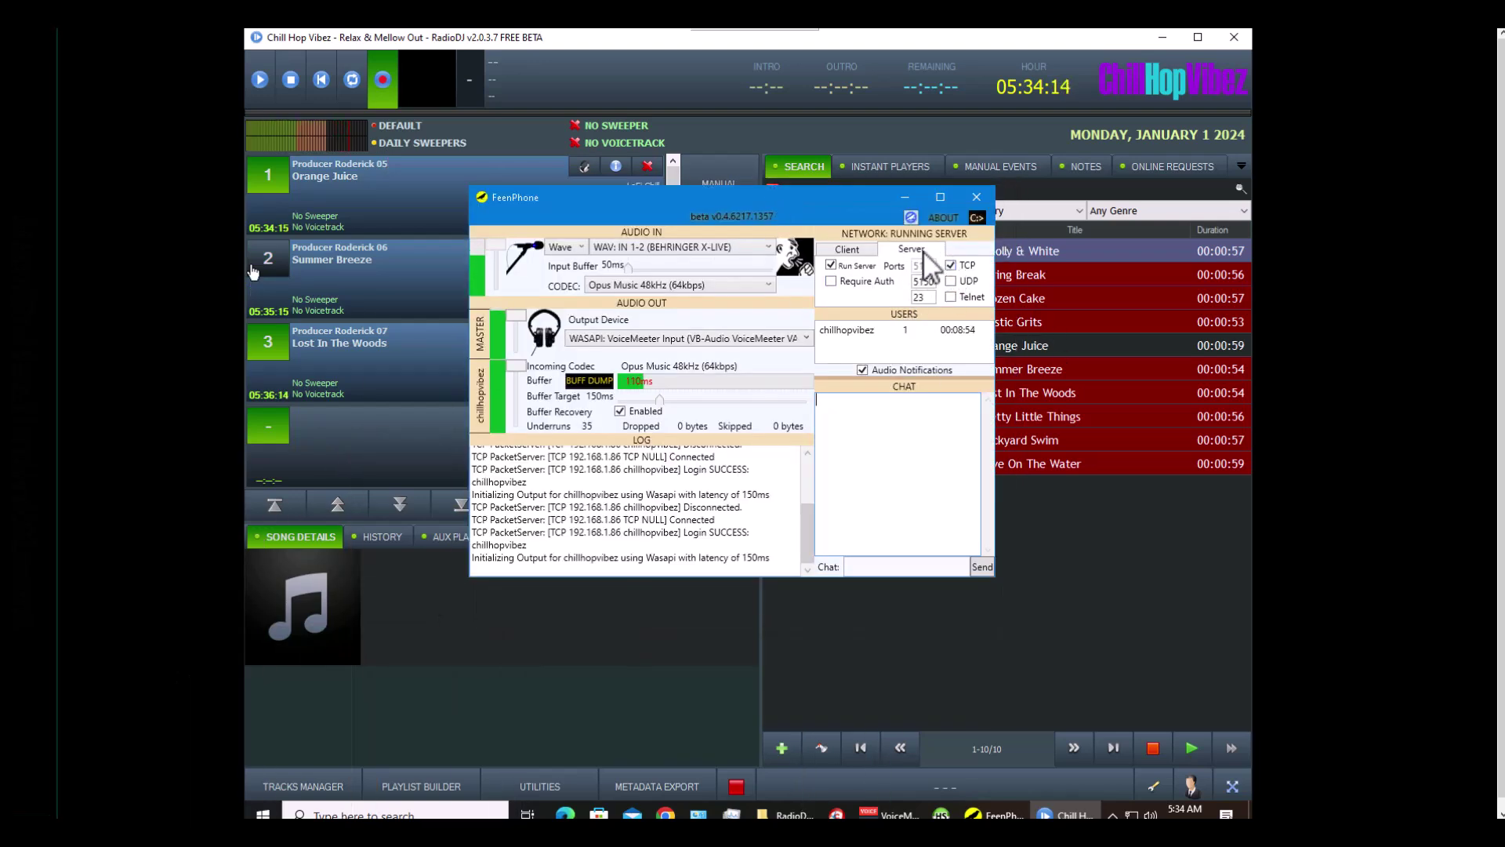
left_click(859, 248)
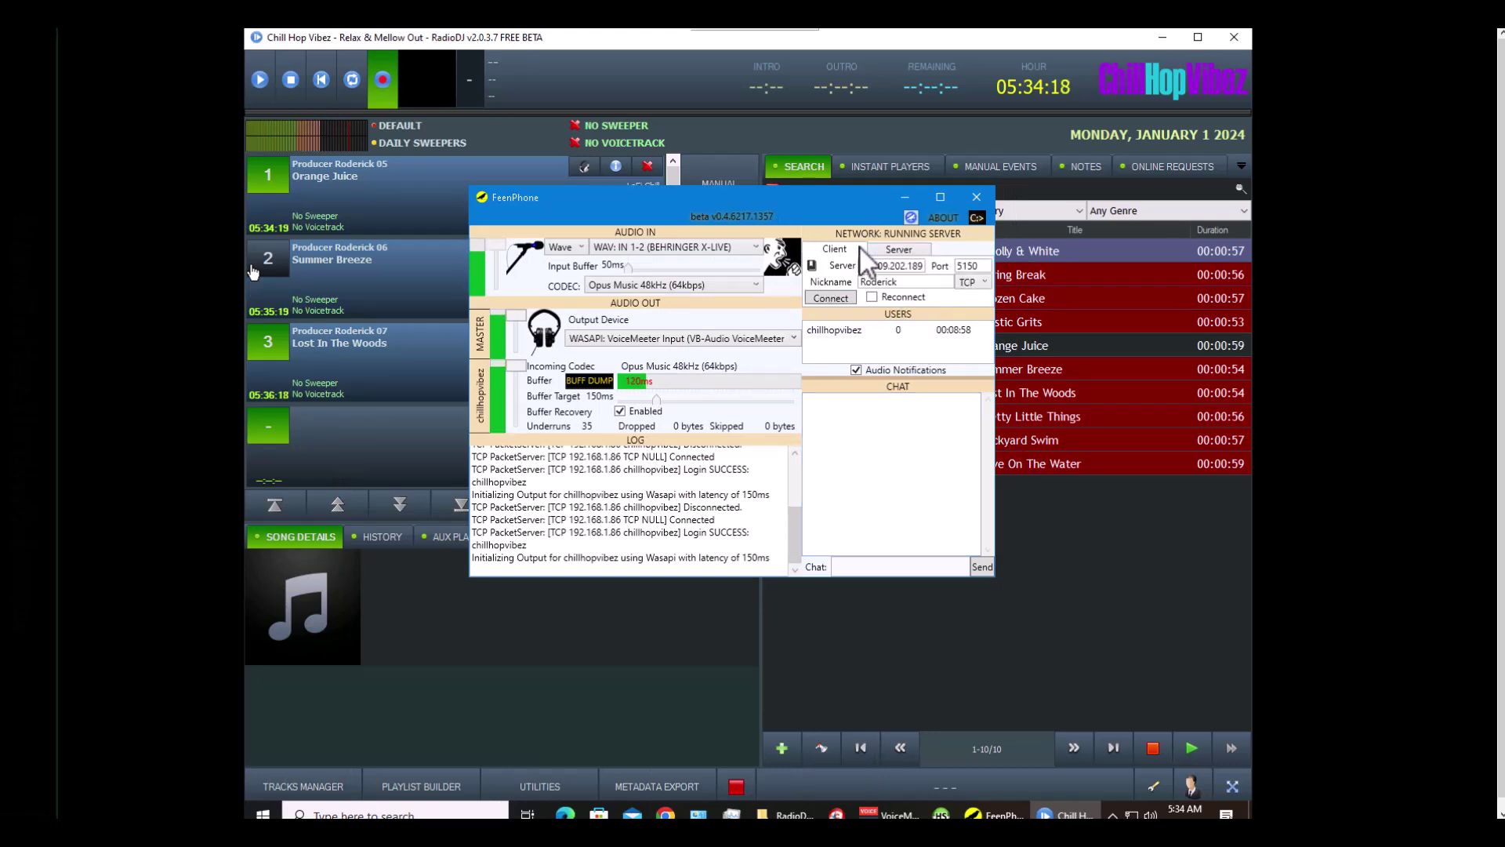
left_click(910, 250)
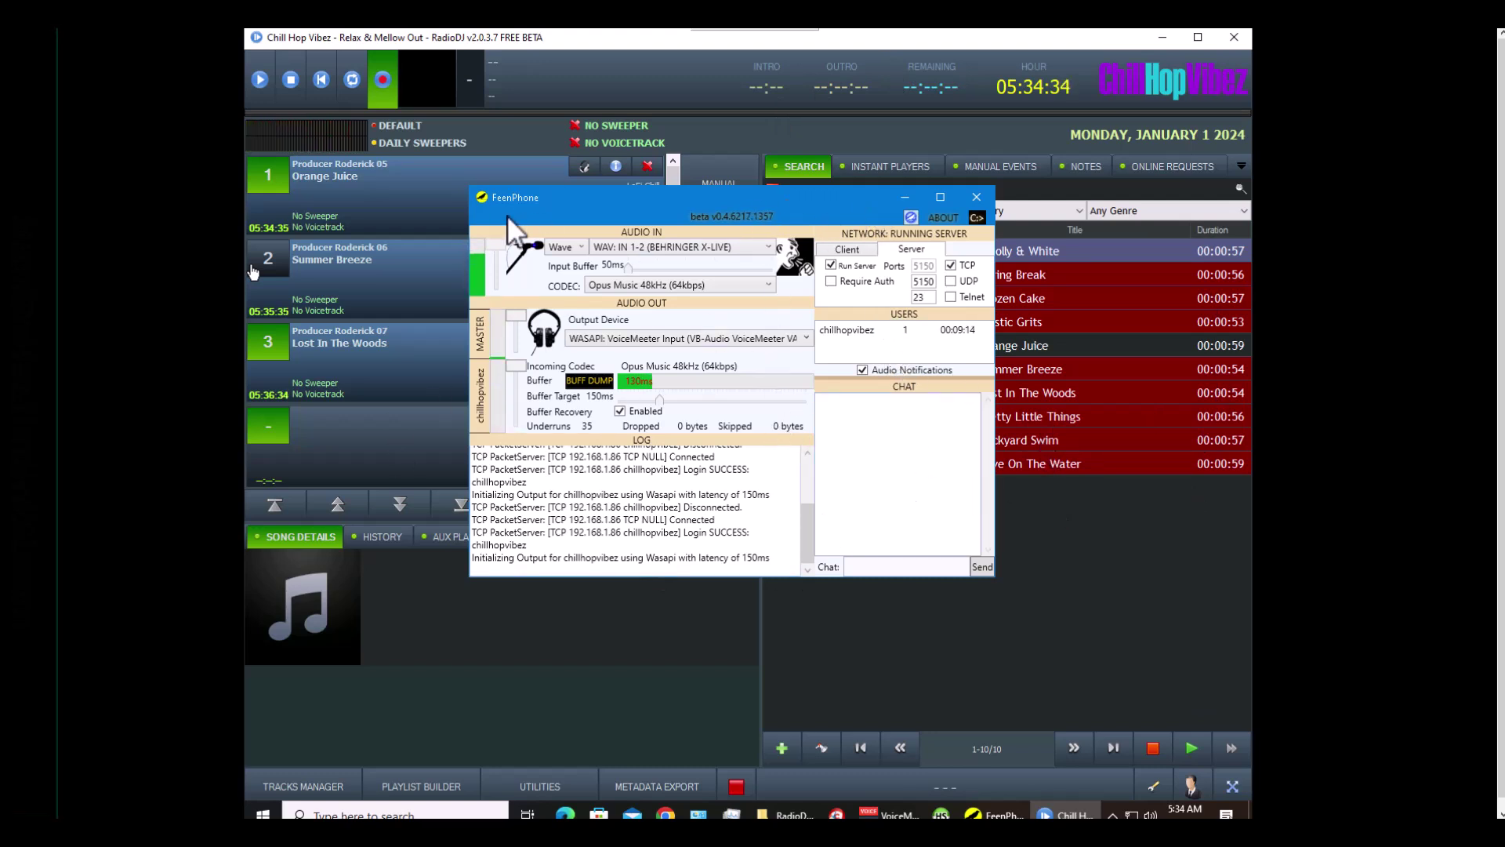
left_click(1046, 571)
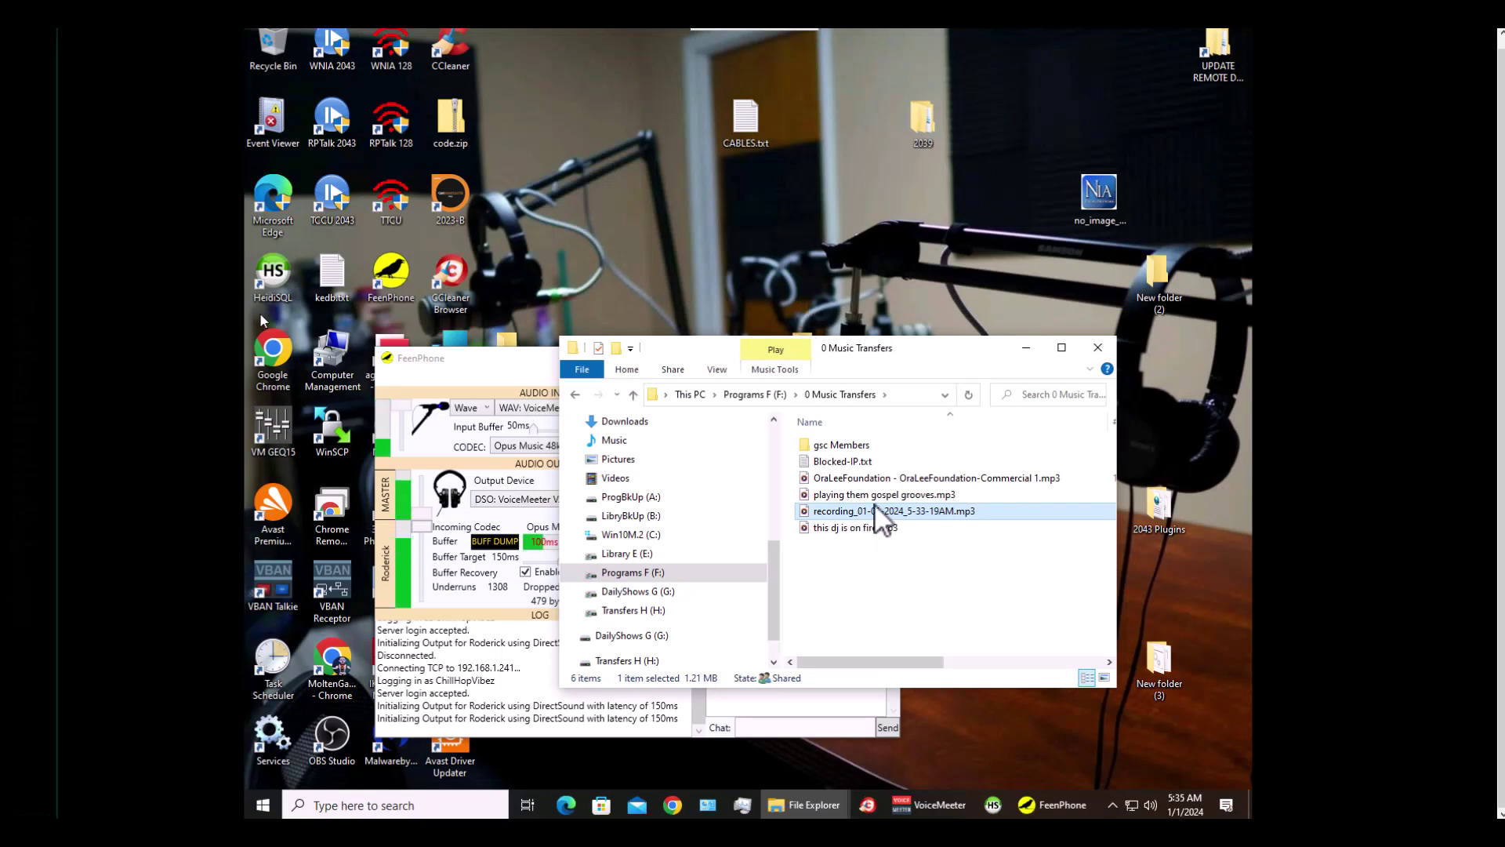
Open the 0 Music Transfers folder in \\192.168.1.86\Programs and play recording_01-01-2024_5-33-19AM.mp3
left_click(1097, 348)
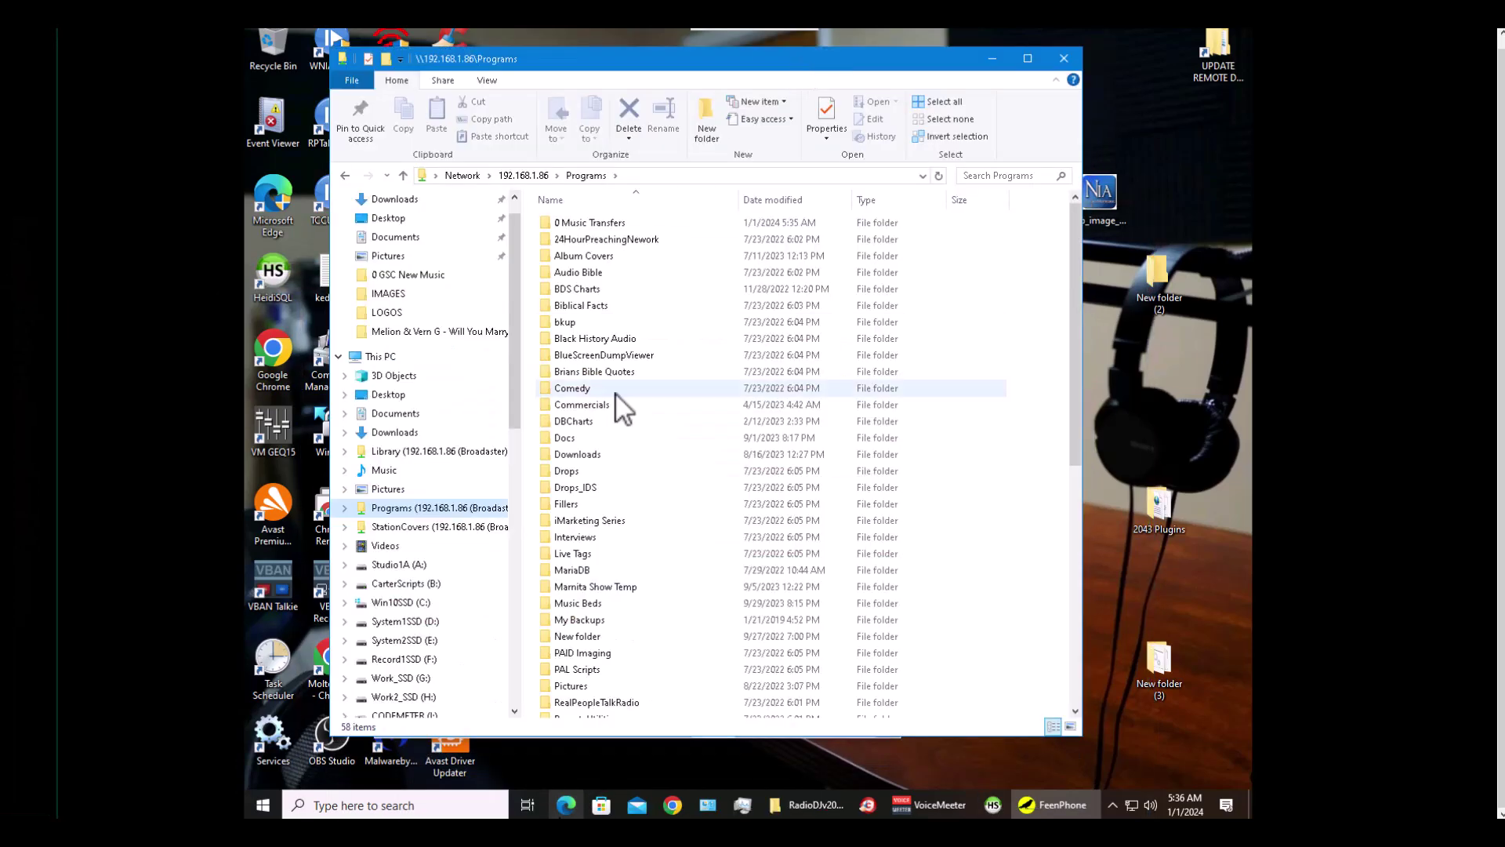
double_click(599, 226)
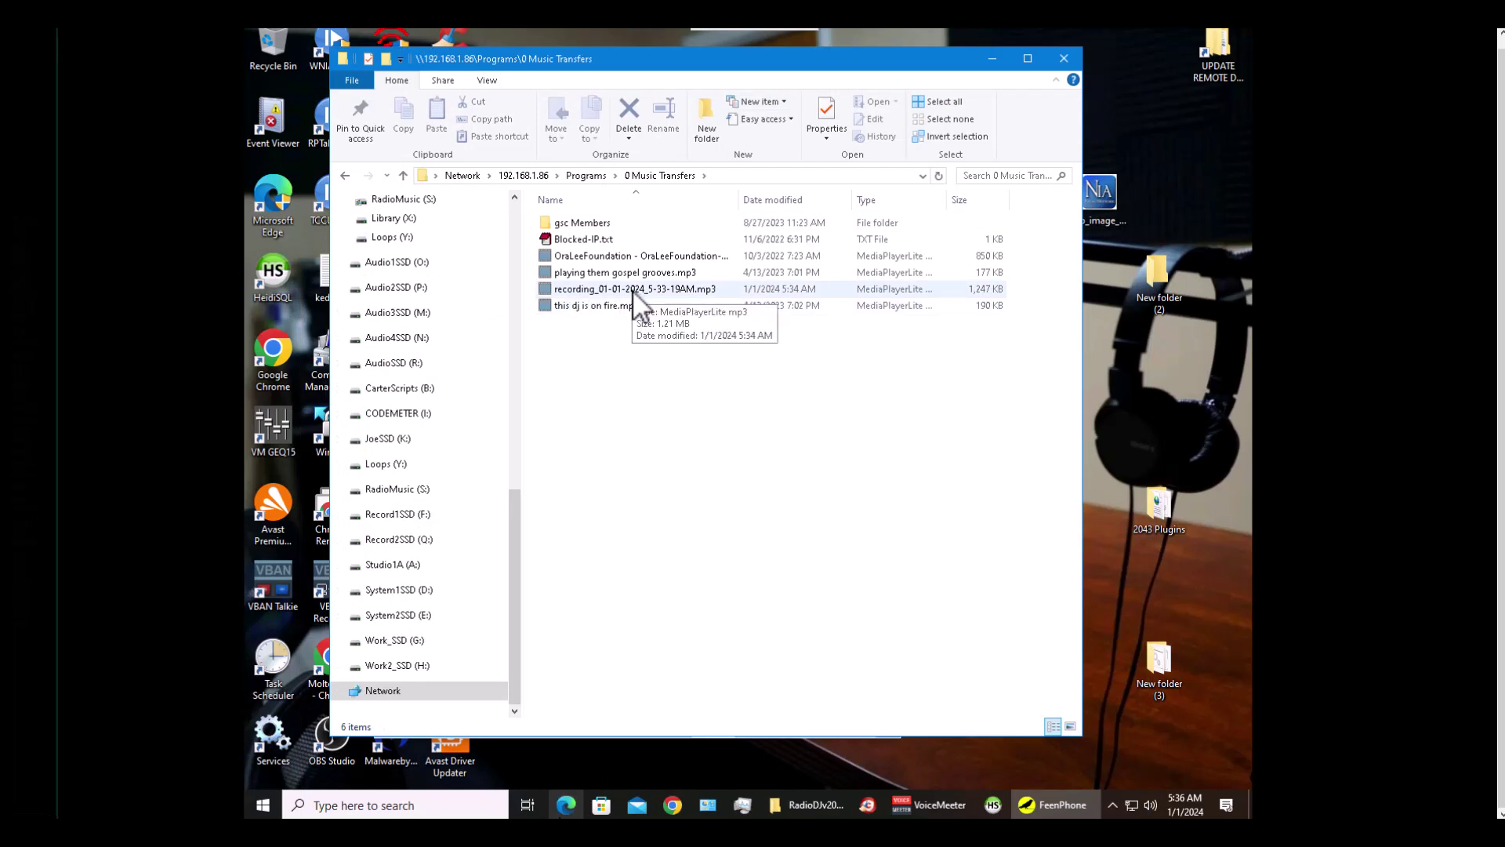
left_click(632, 289)
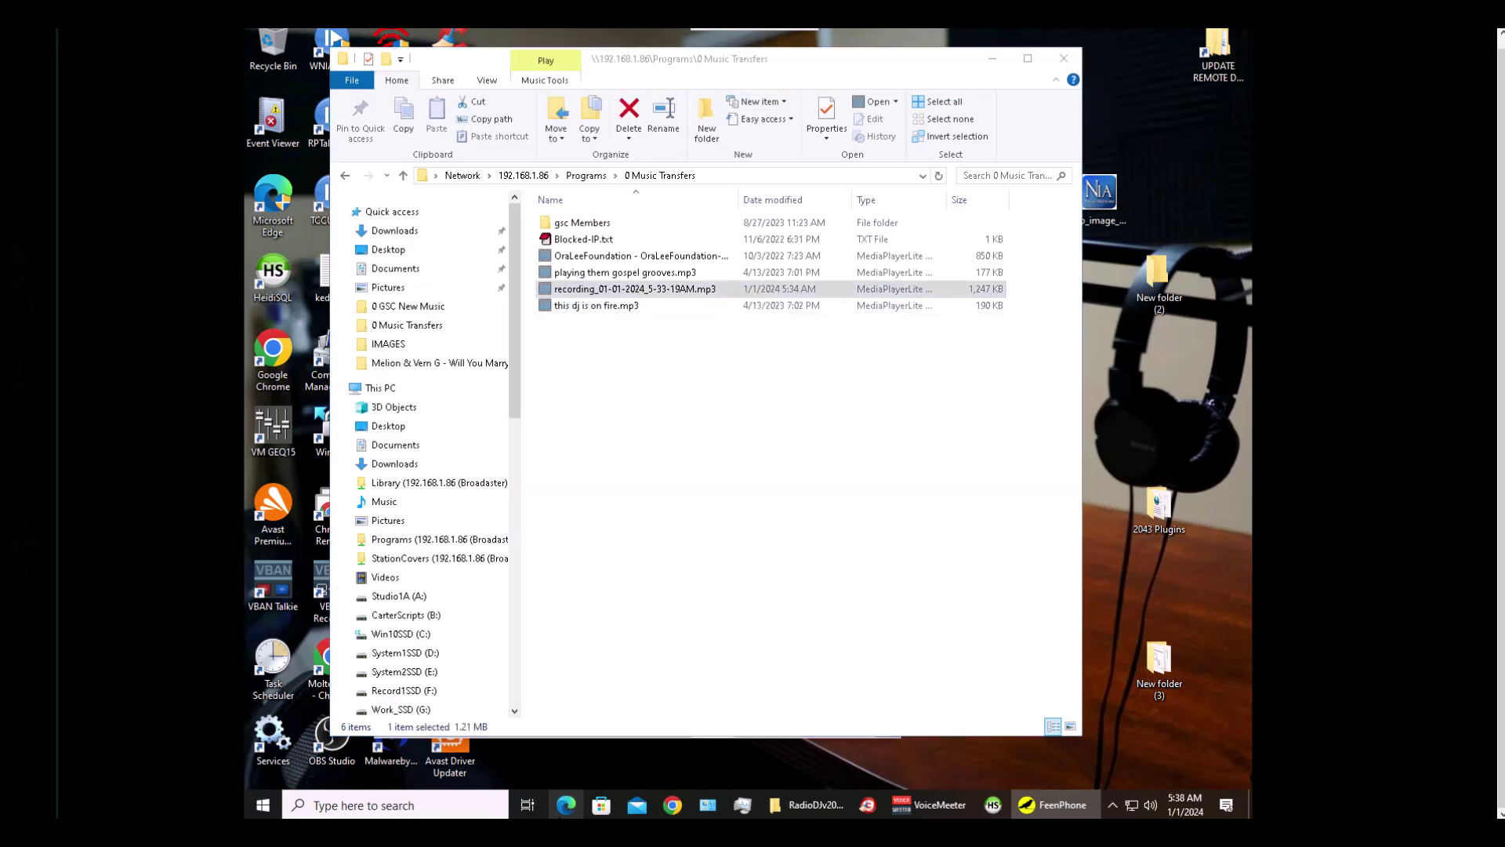
left_click(561, 290)
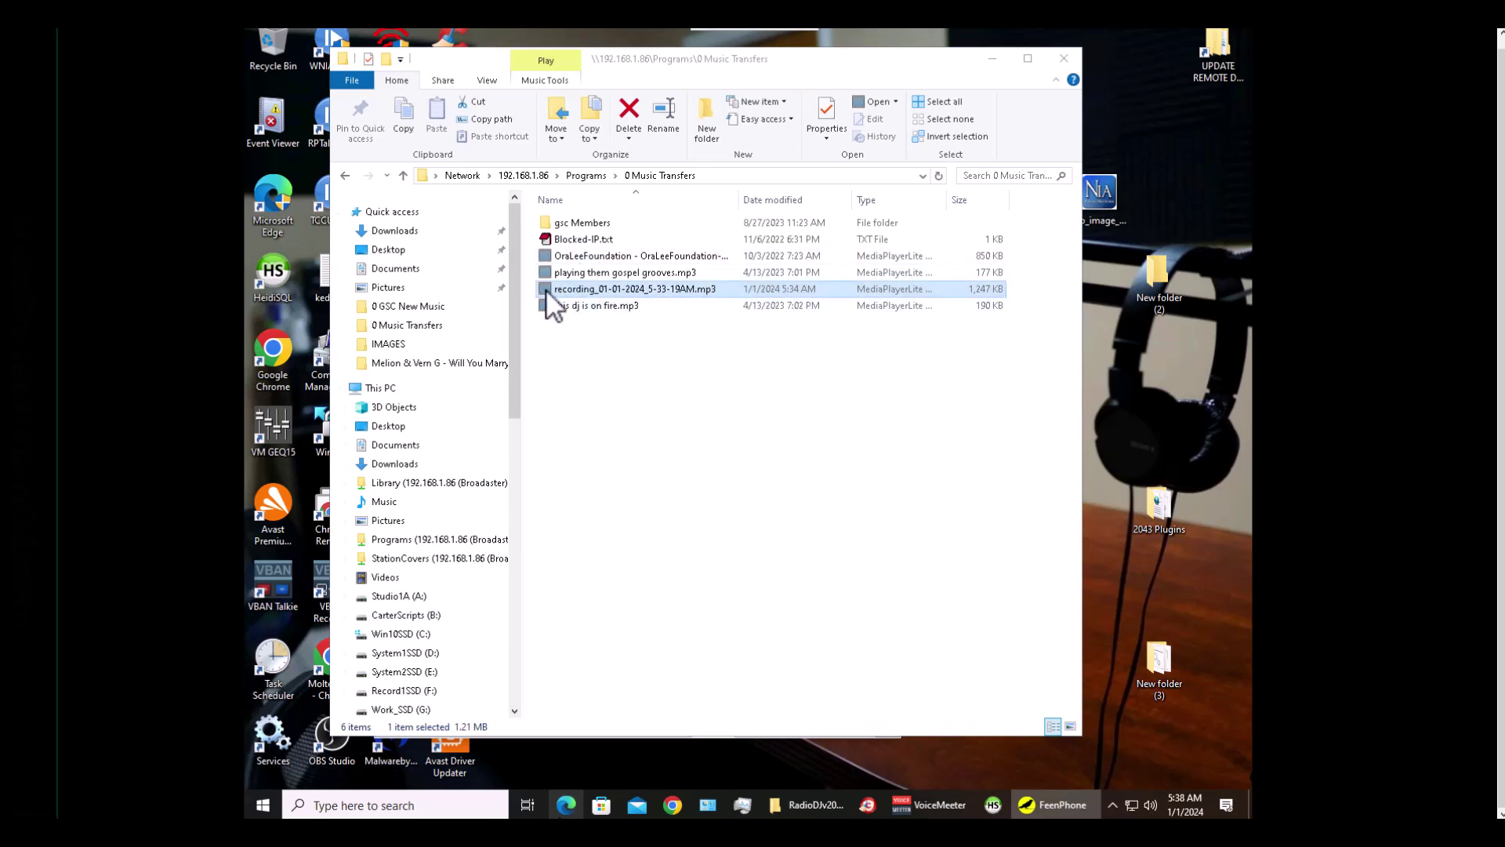
left_click(643, 291)
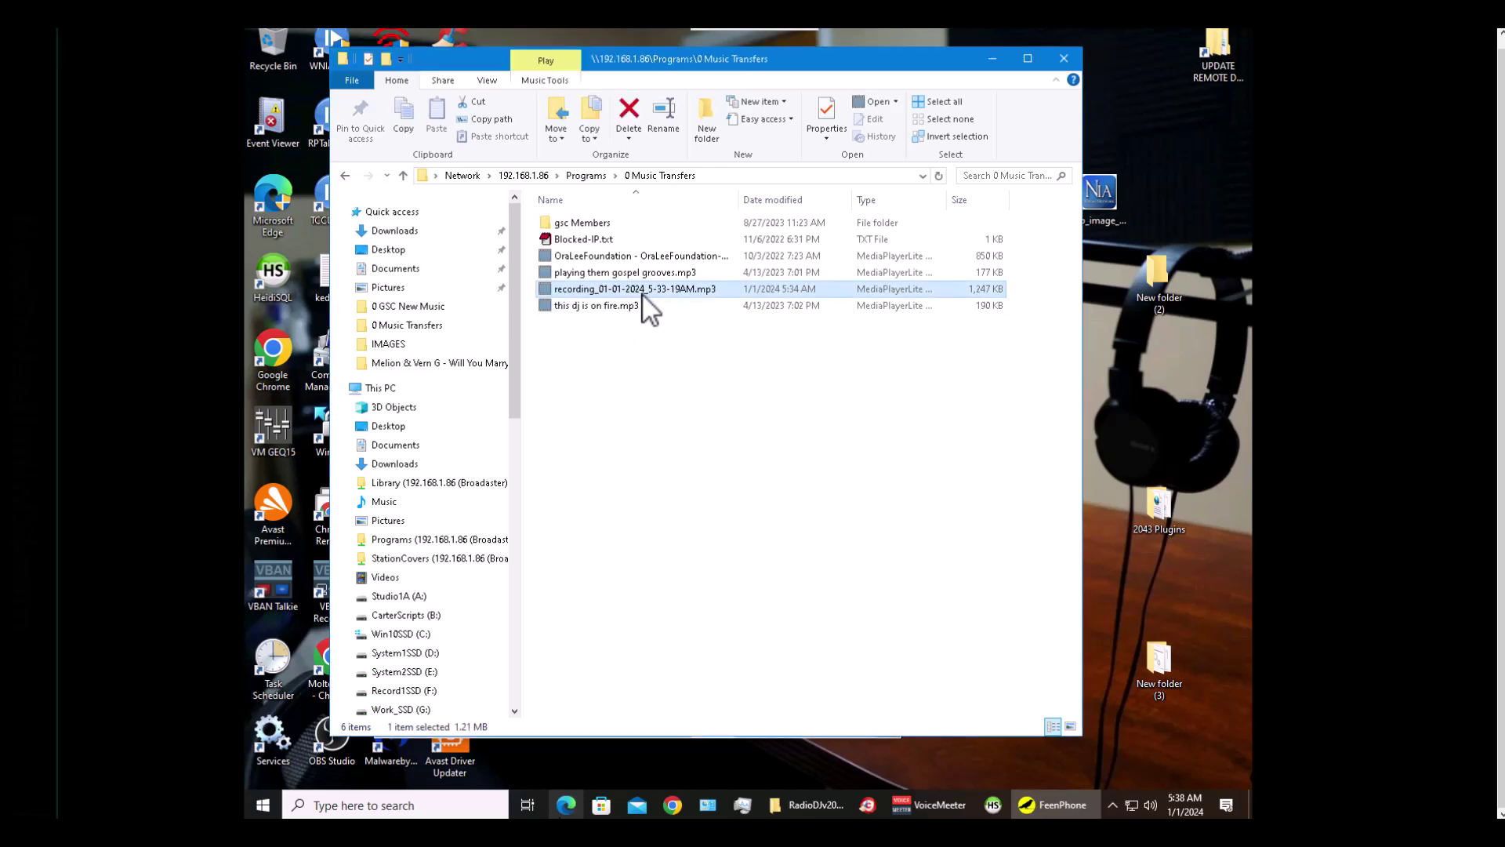
double_click(566, 287)
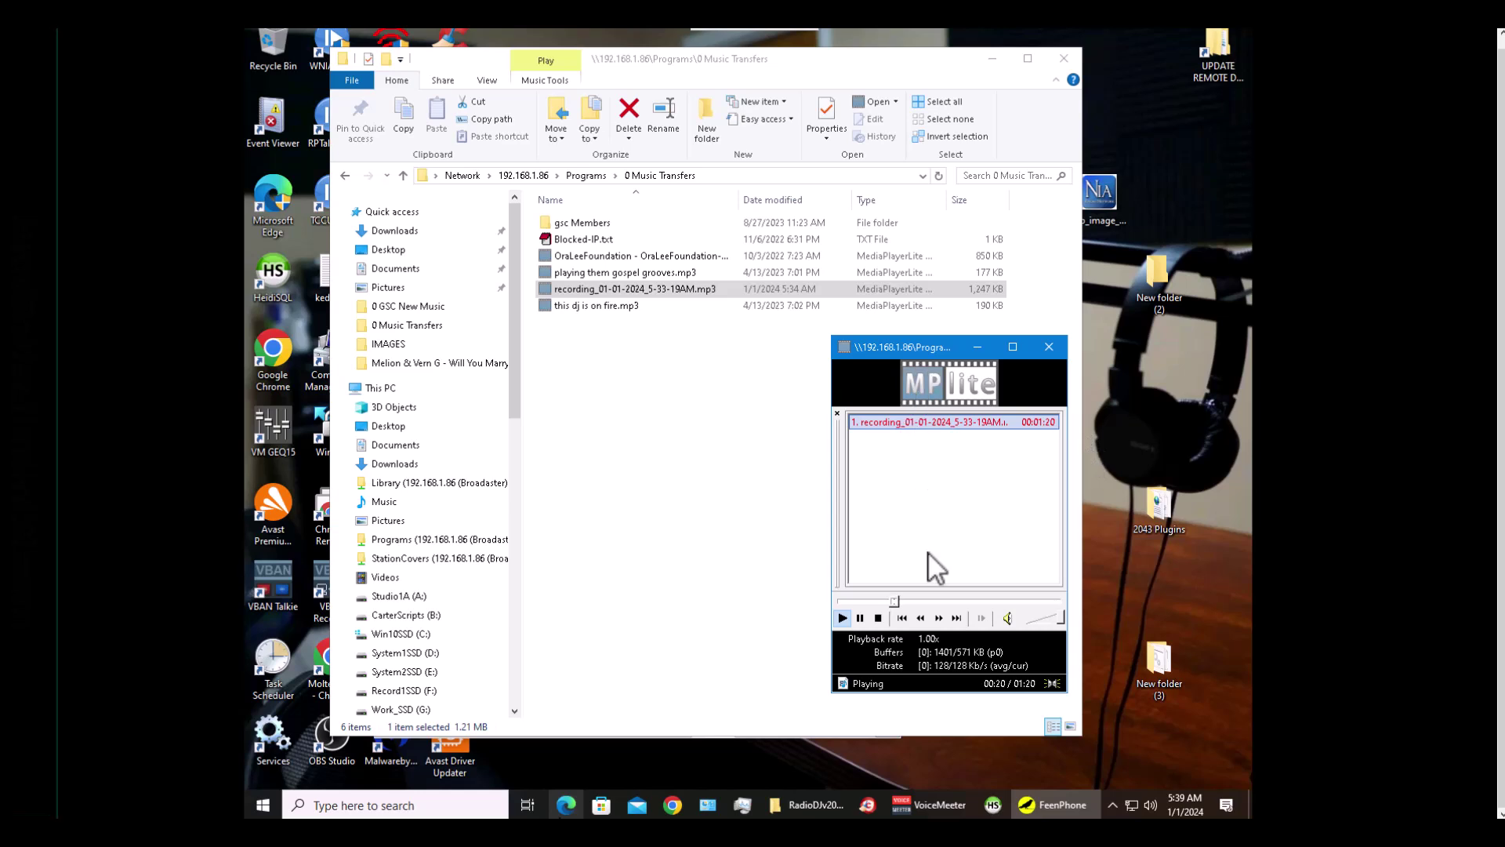
Listen to further sections of the recording, pausing between them, and leave playback paused at 00:41
left_click(859, 616)
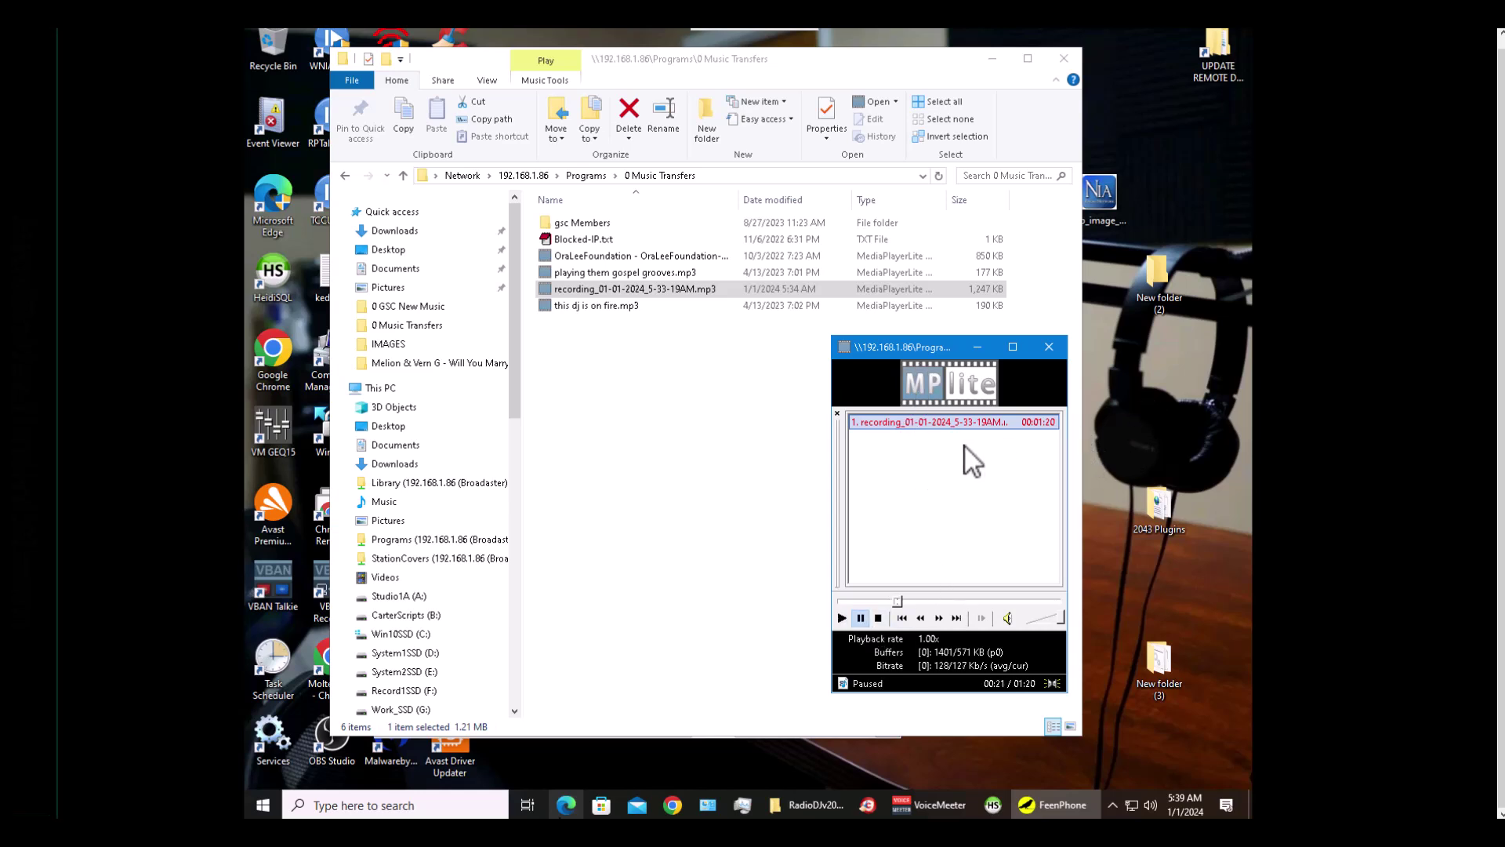
left_click(843, 616)
left_click(859, 618)
left_click(843, 618)
left_click(859, 617)
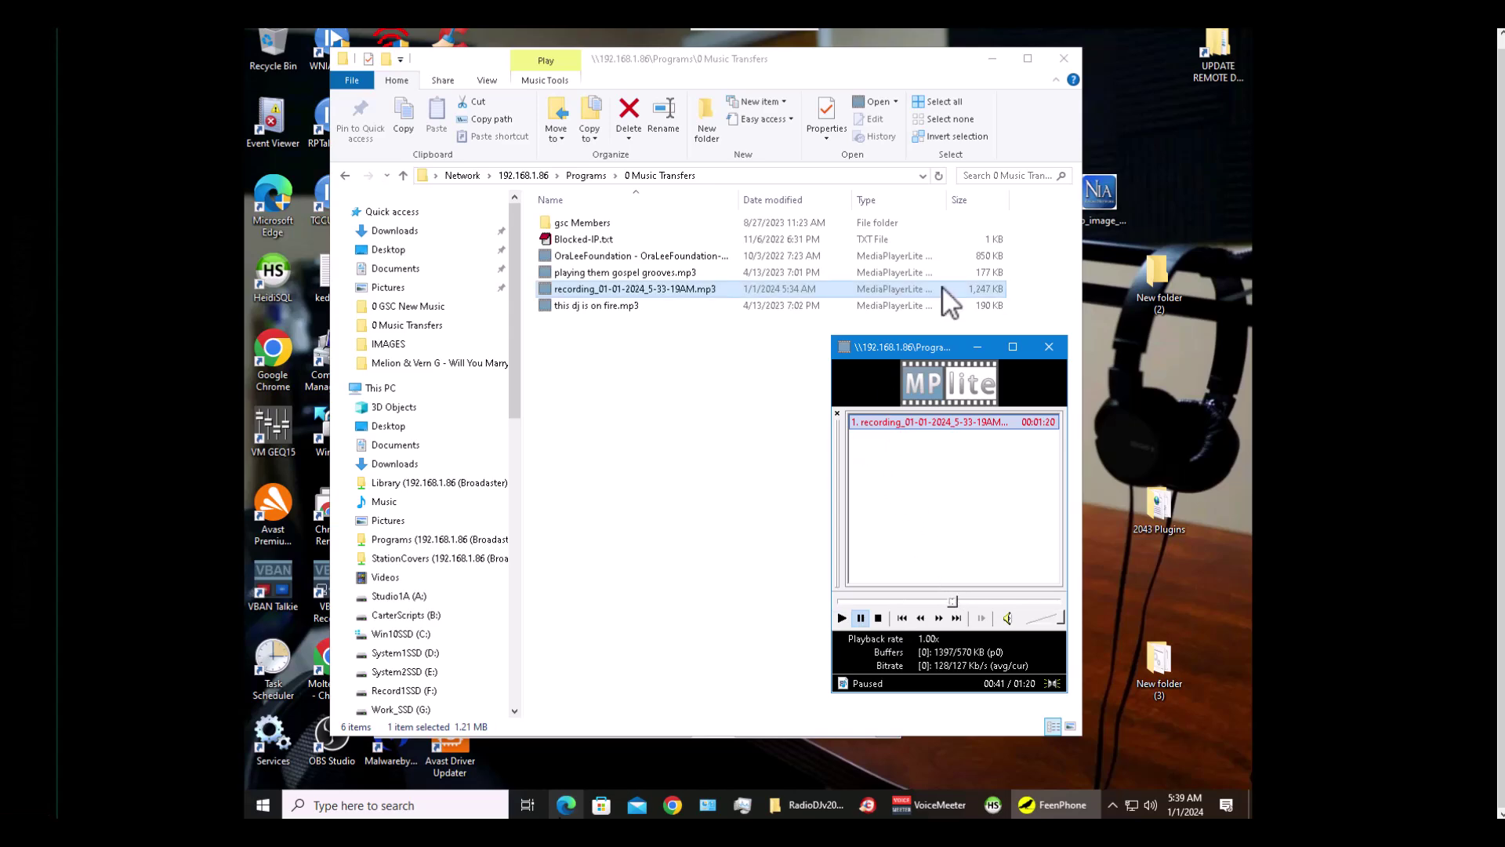
Minimize the file window and arrange the client and server FeenPhone windows side by side
left_click(991, 58)
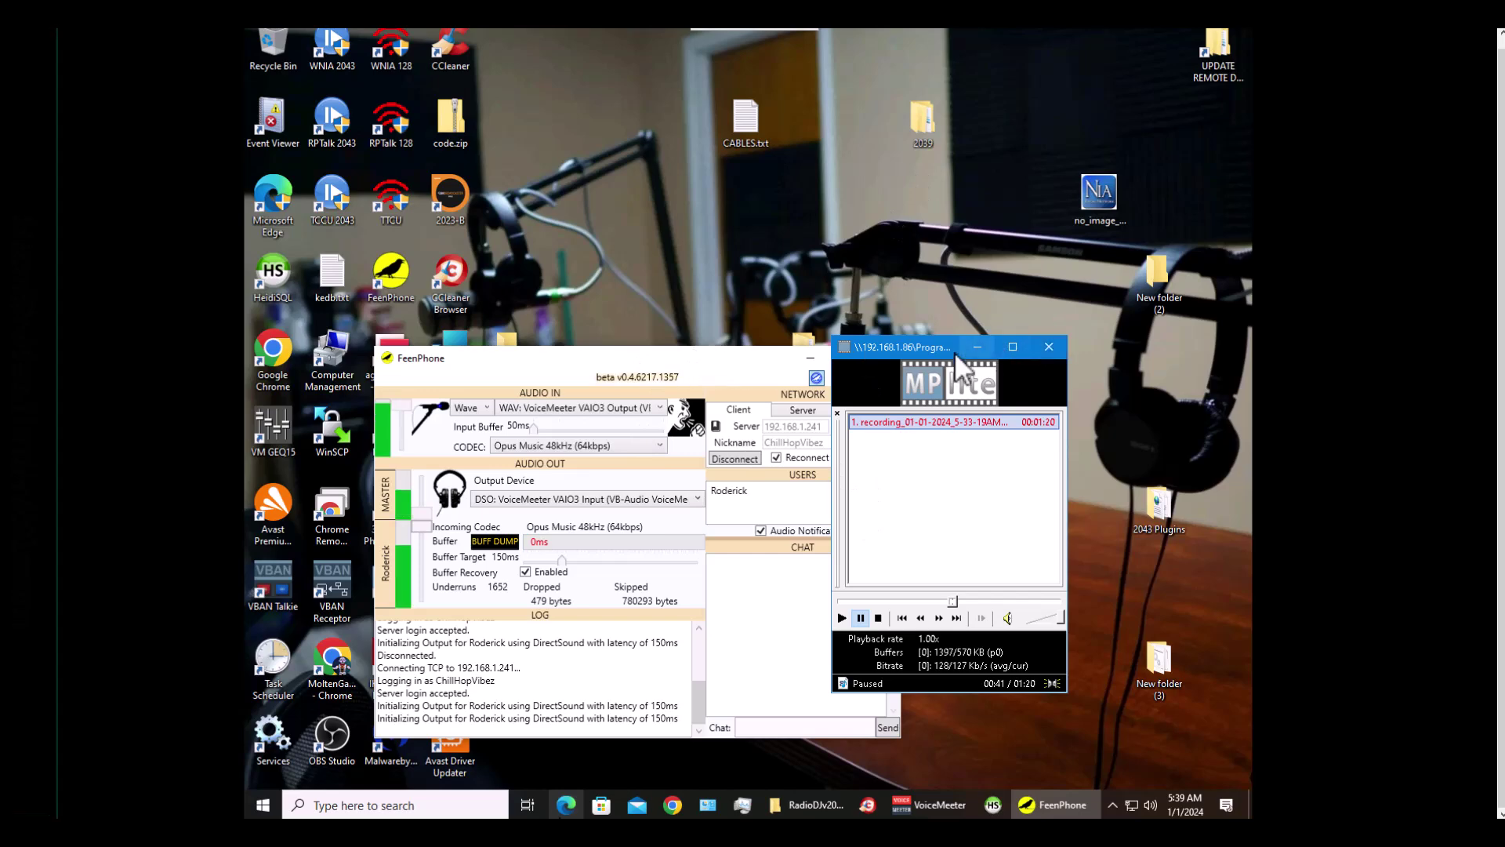
left_click_drag(948, 350, 1127, 287)
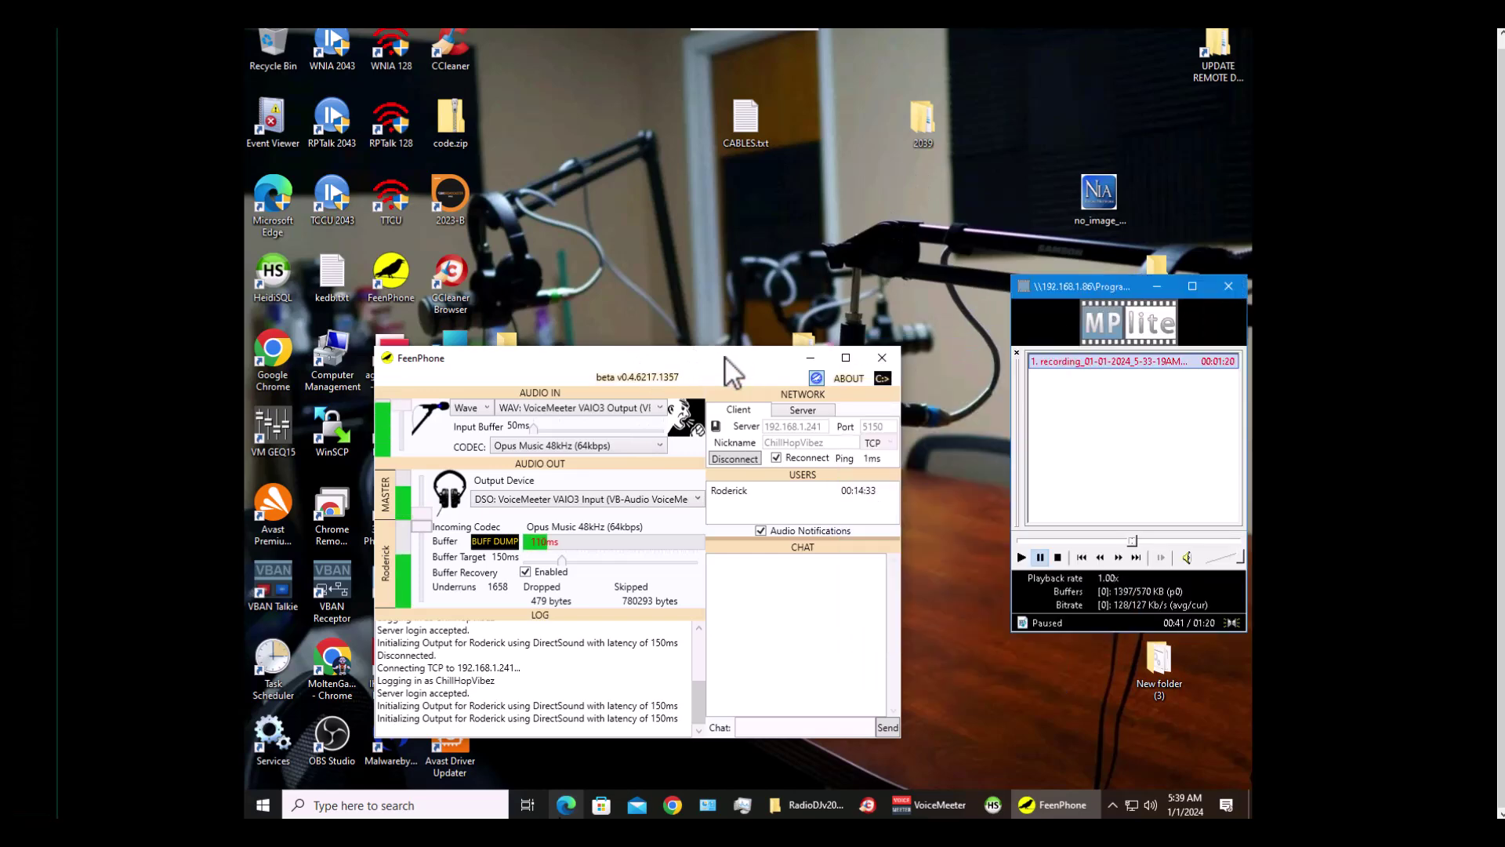
left_click(712, 359)
left_click_drag(711, 358, 776, 194)
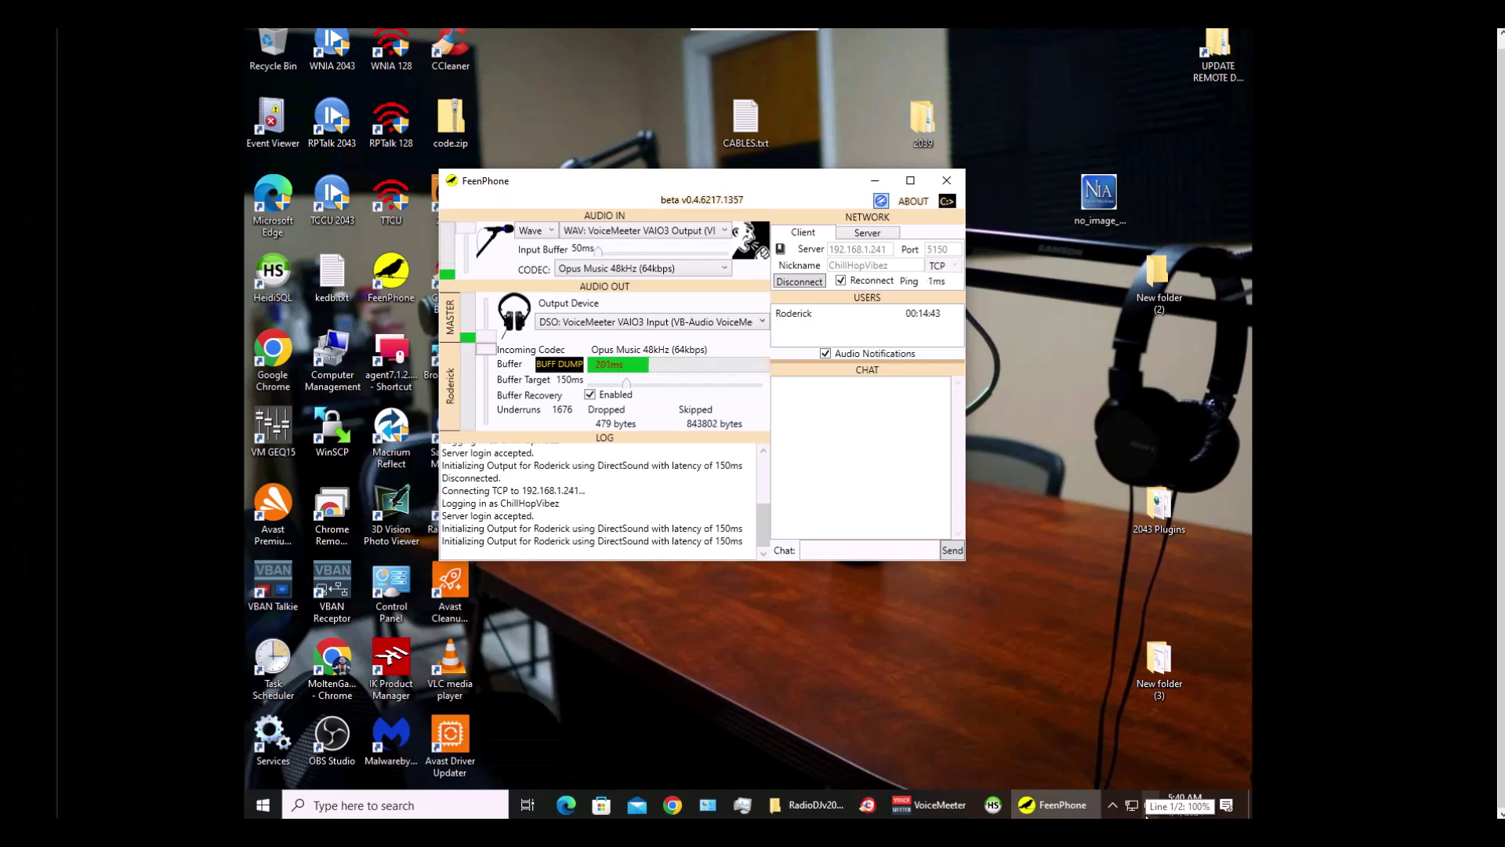
left_click(444, 791)
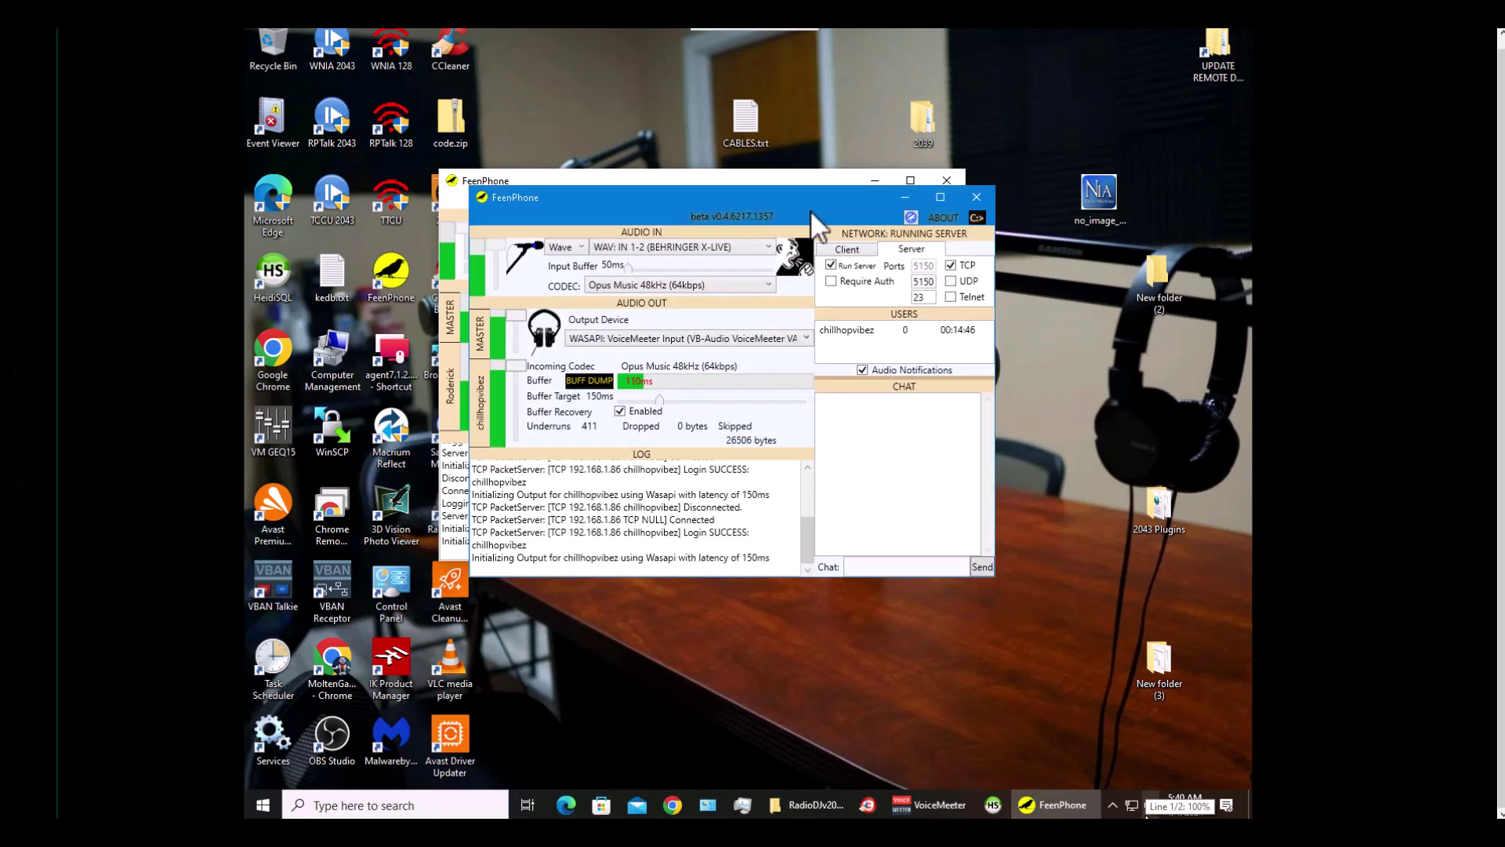
left_click_drag(783, 207, 1243, 392)
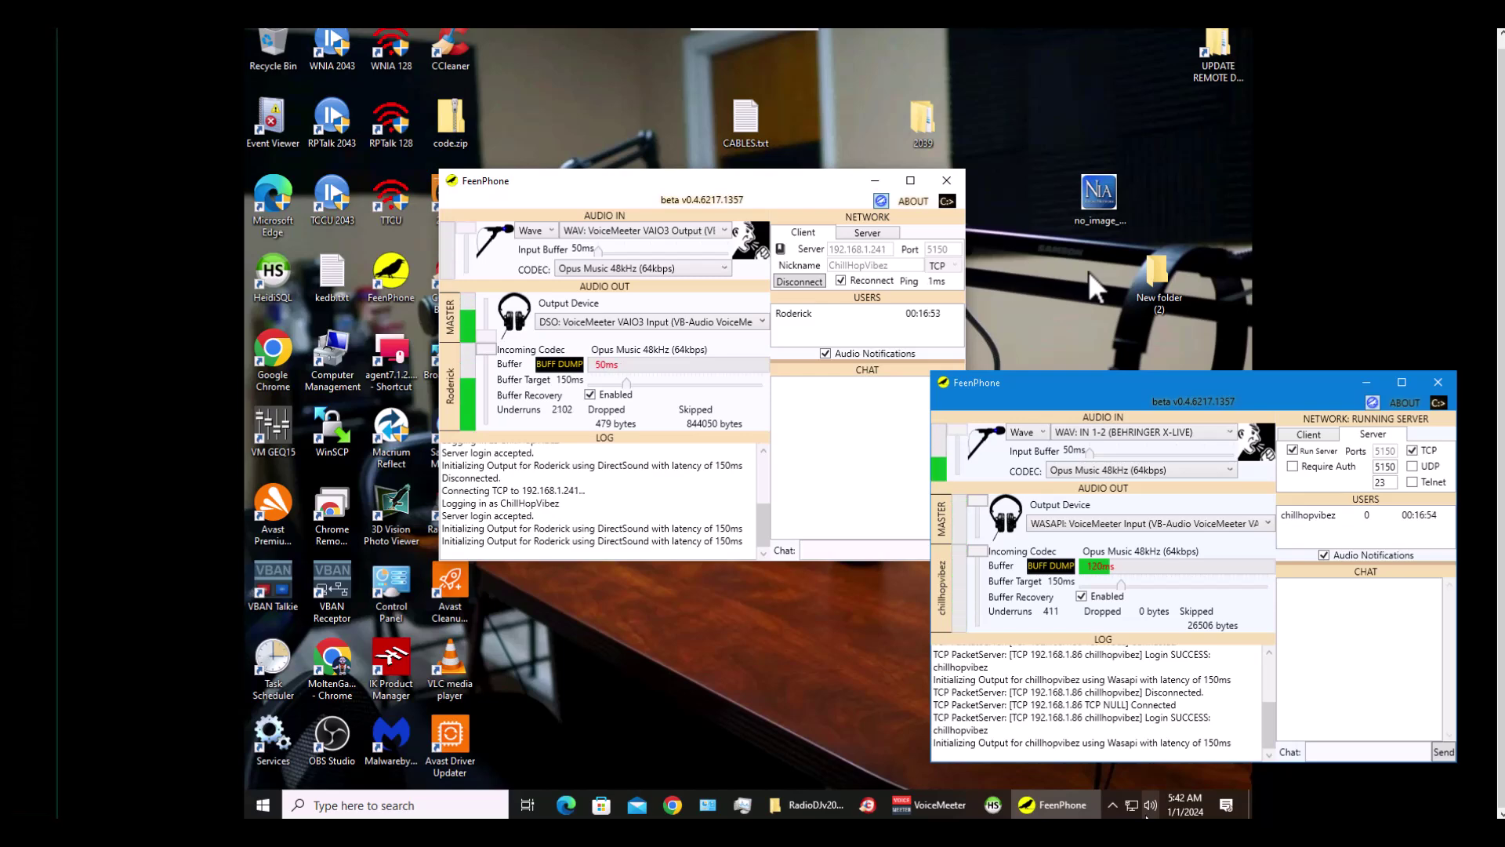
Open VoiceMeeter, view the devices available for hardware output A5 and close the list without choosing one
left_click(948, 807)
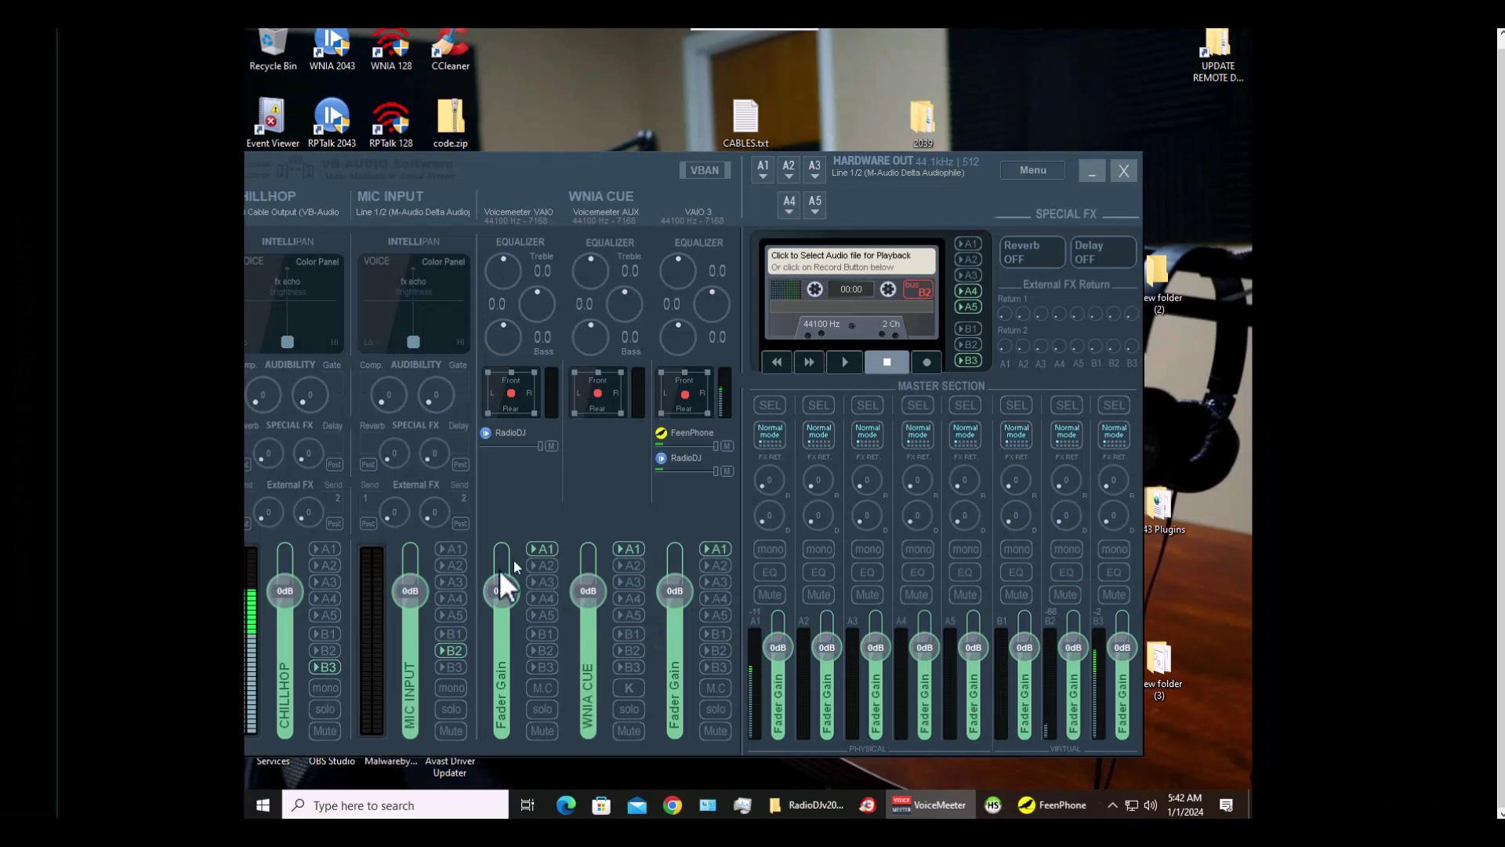
left_click(461, 650)
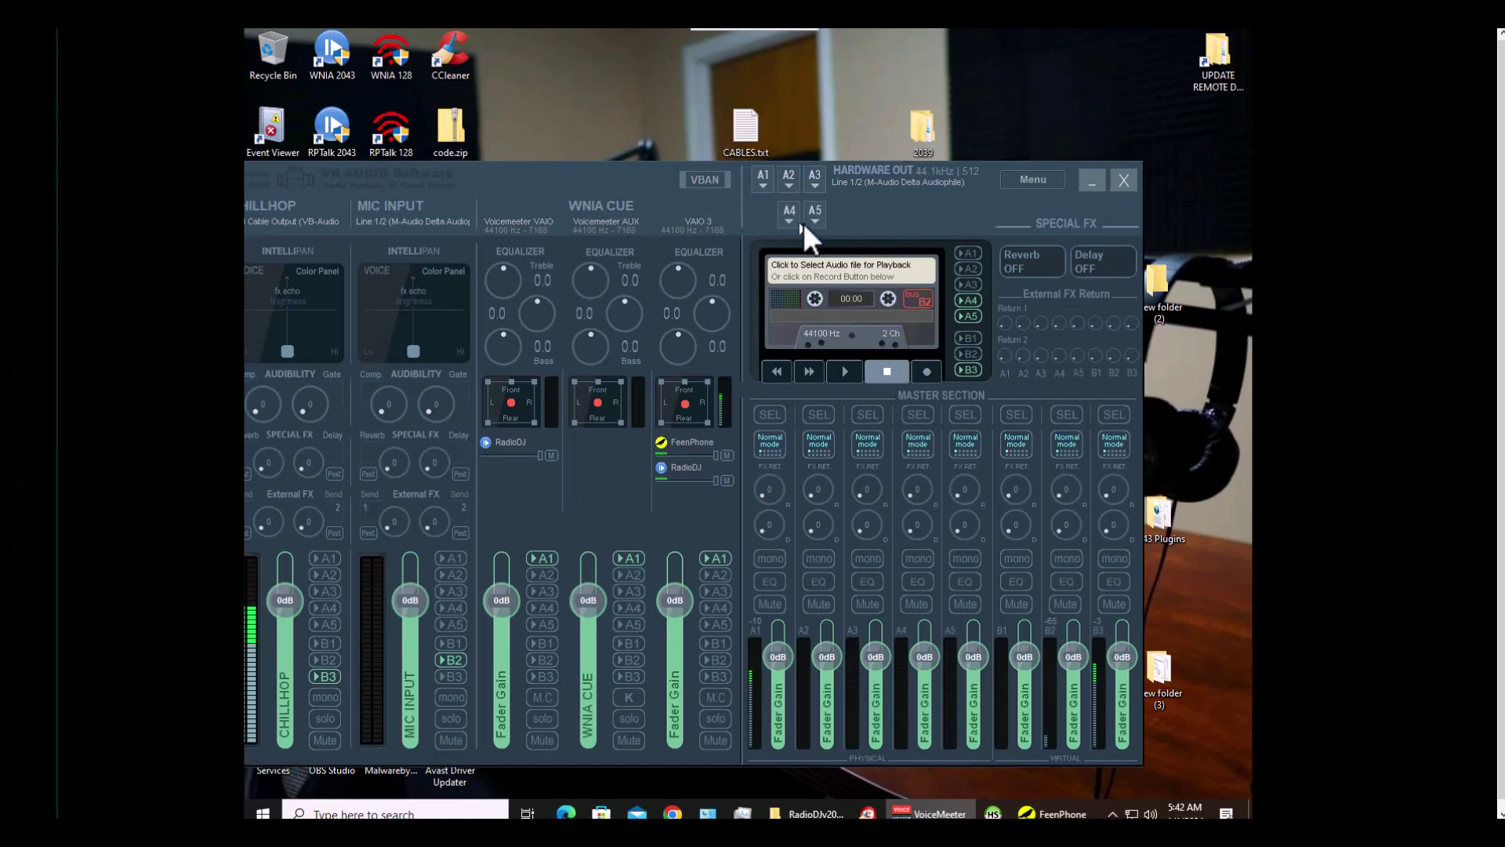
left_click(815, 220)
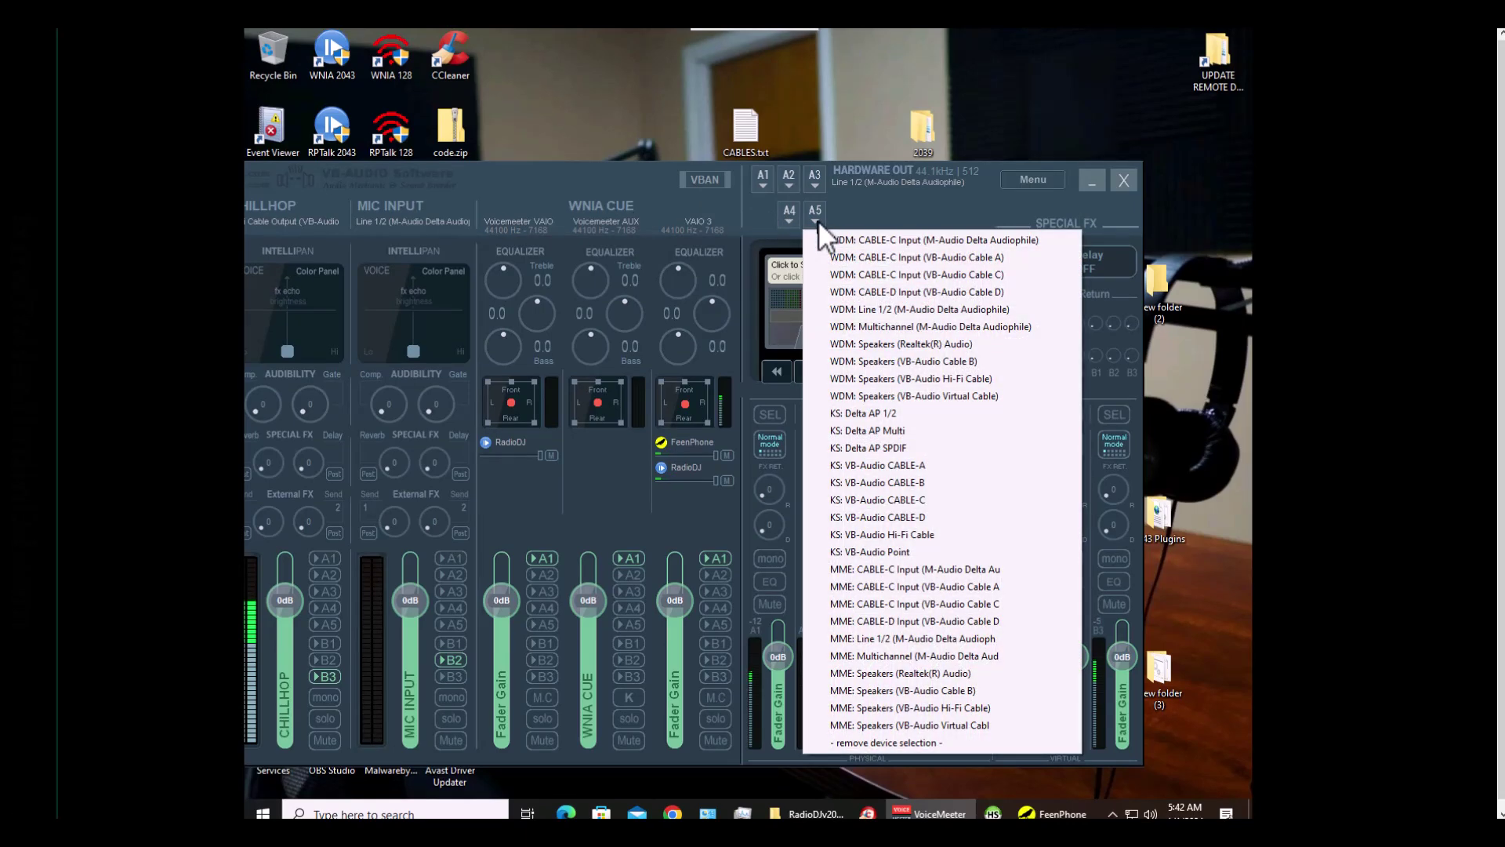
left_click(980, 207)
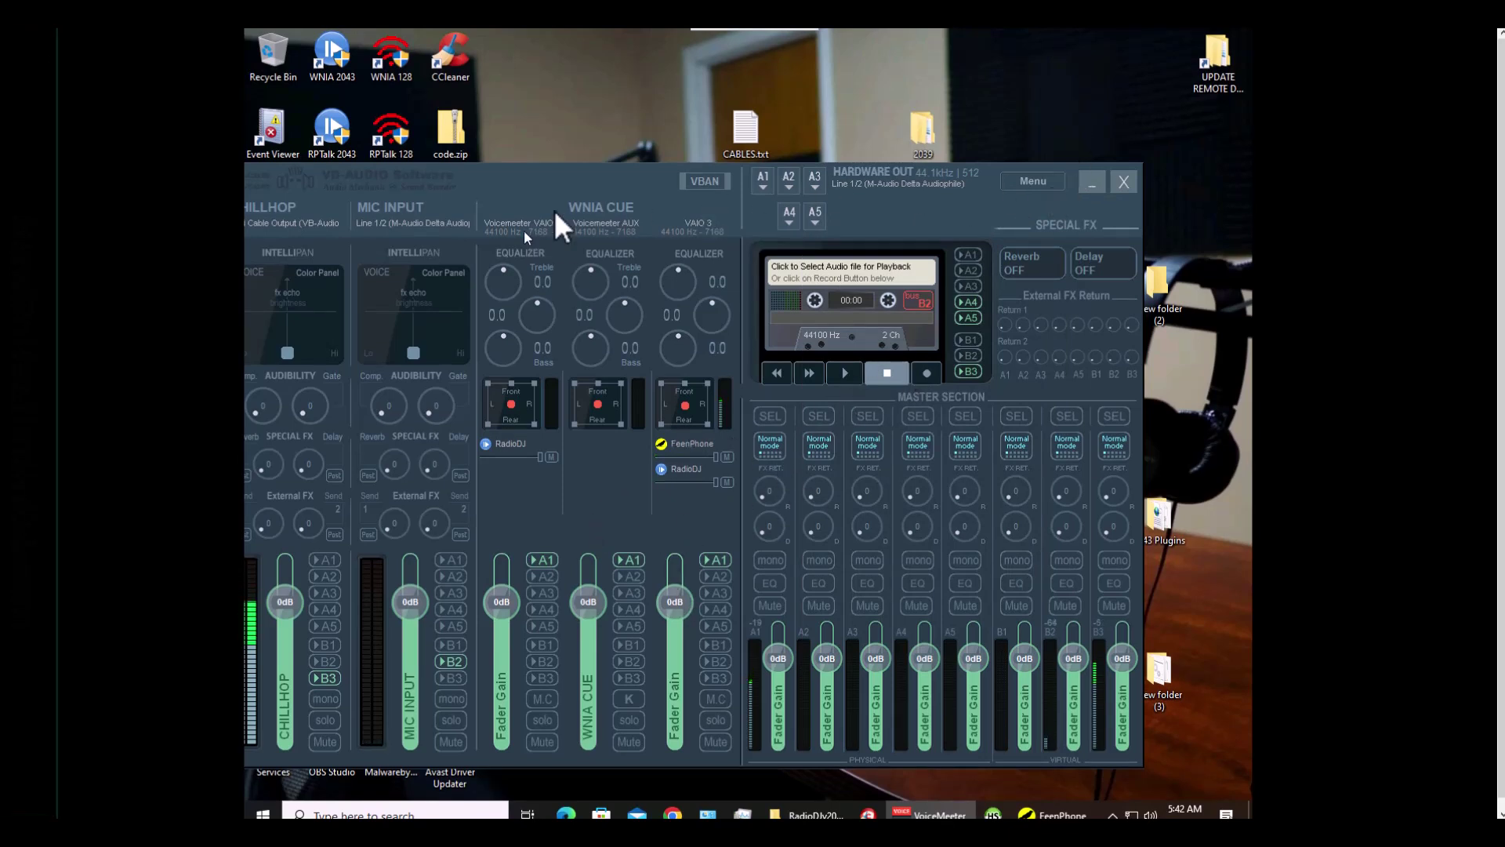
Shift the A1 output routing from the WNIA strip to RPTalk, and from RPTalk to TTCU
left_click_drag(590, 174, 986, 148)
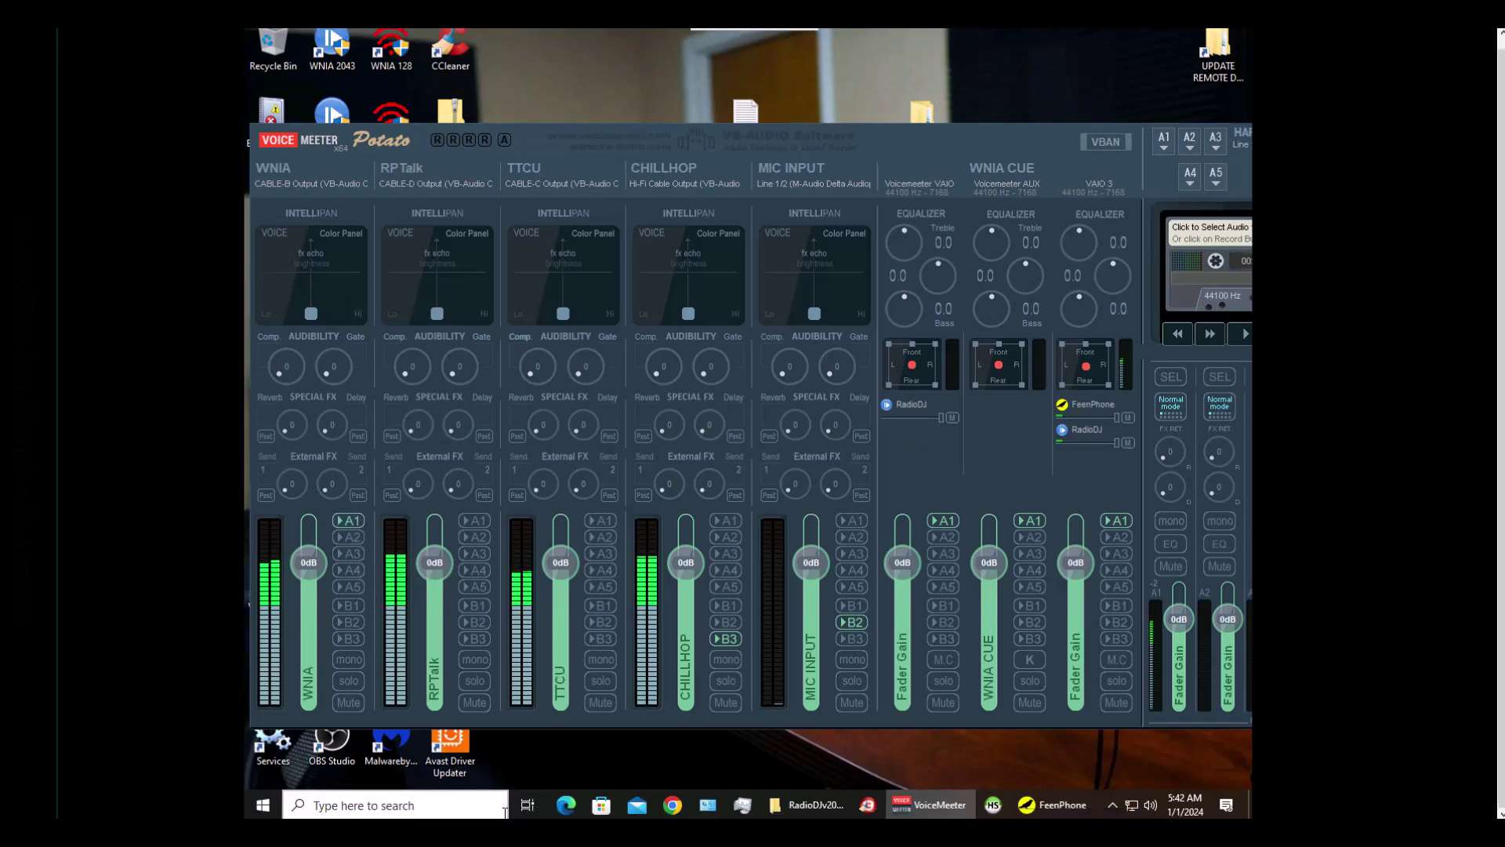
mouse_move(566, 806)
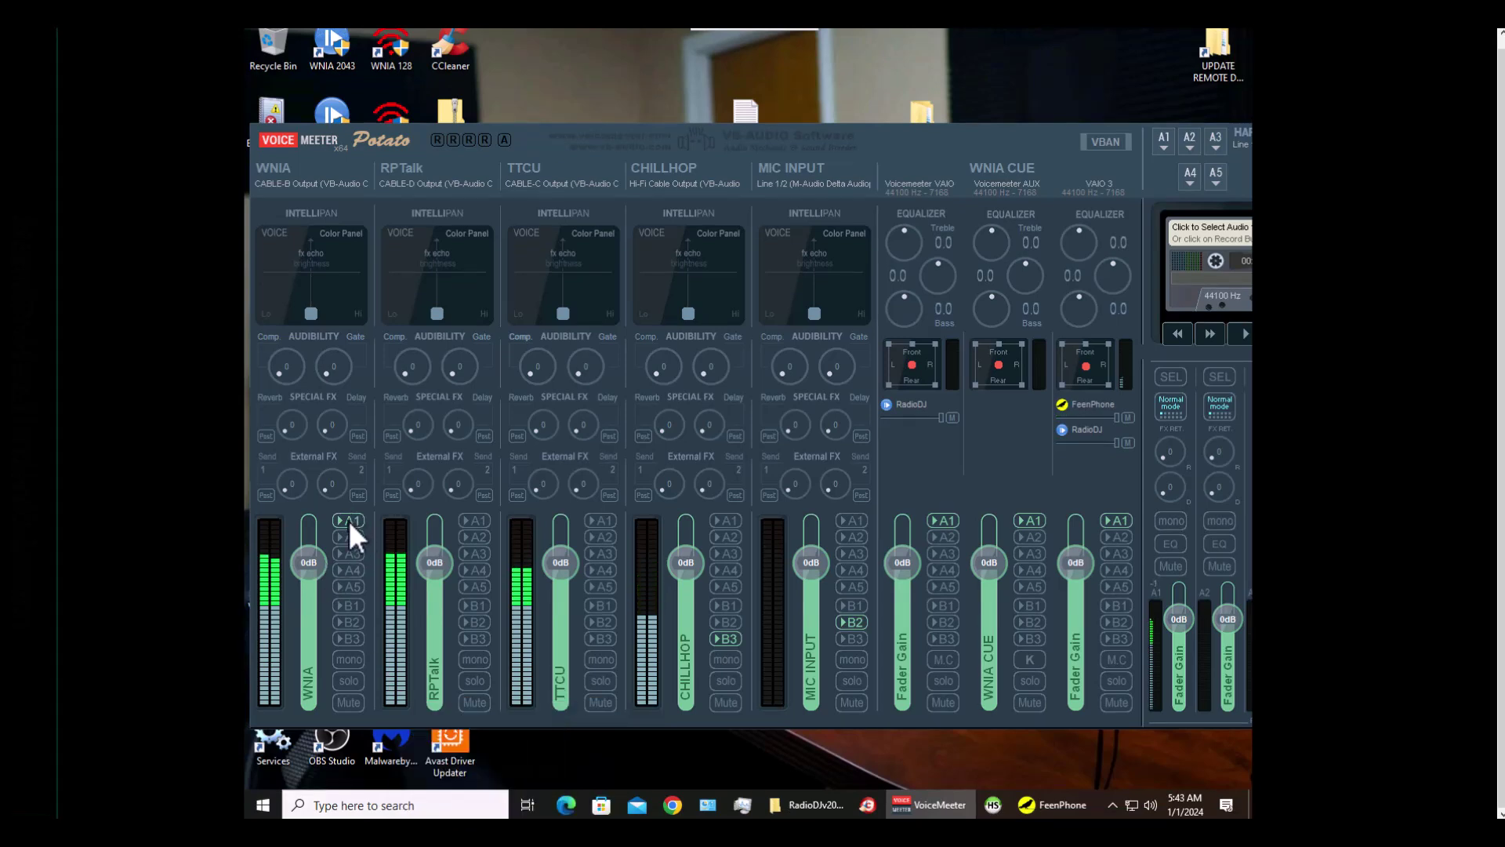
left_click(474, 519)
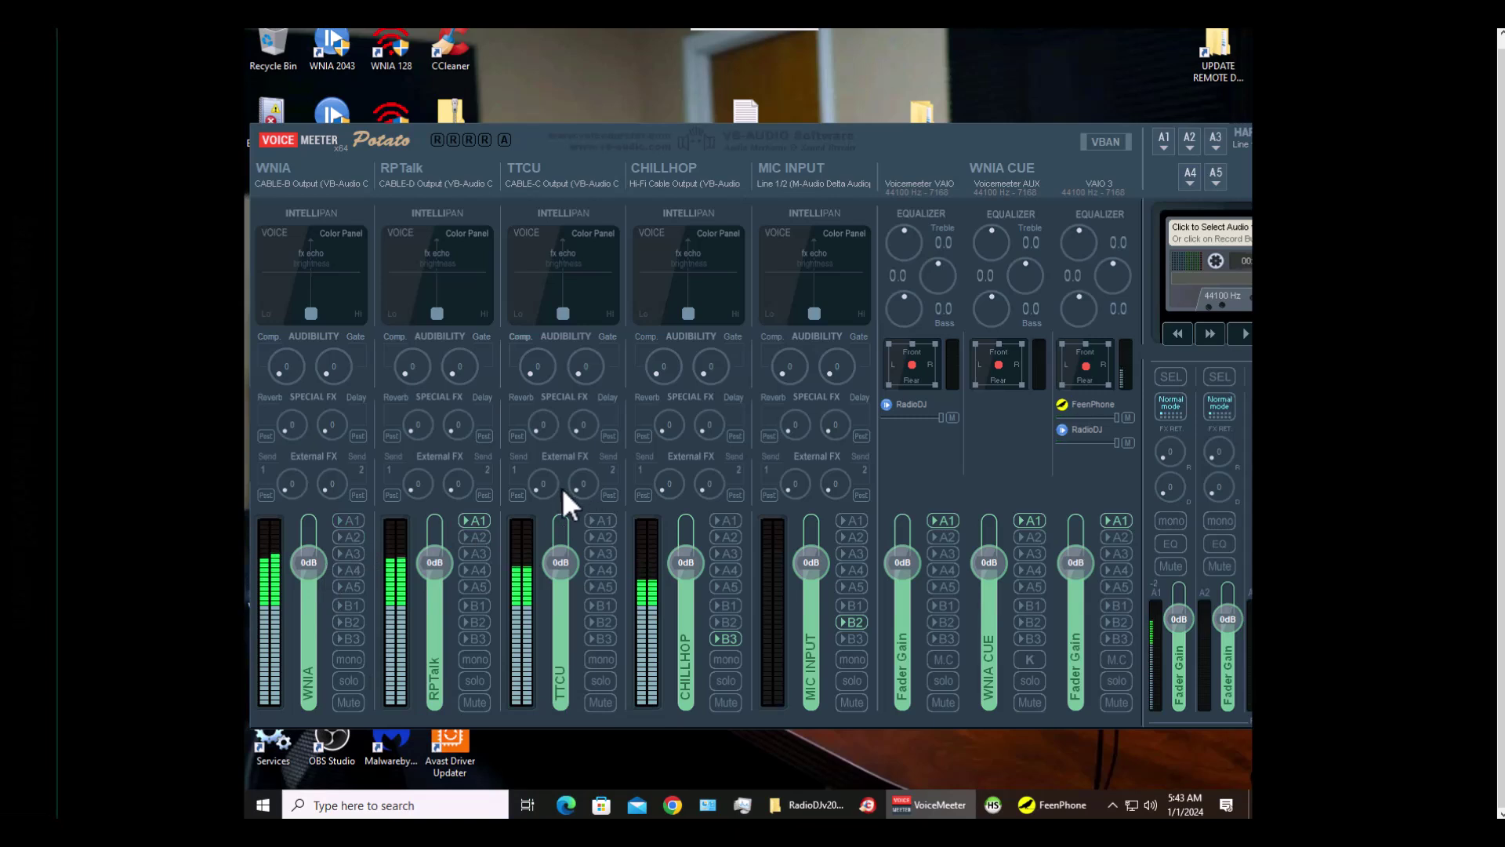
left_click(477, 519)
left_click(601, 520)
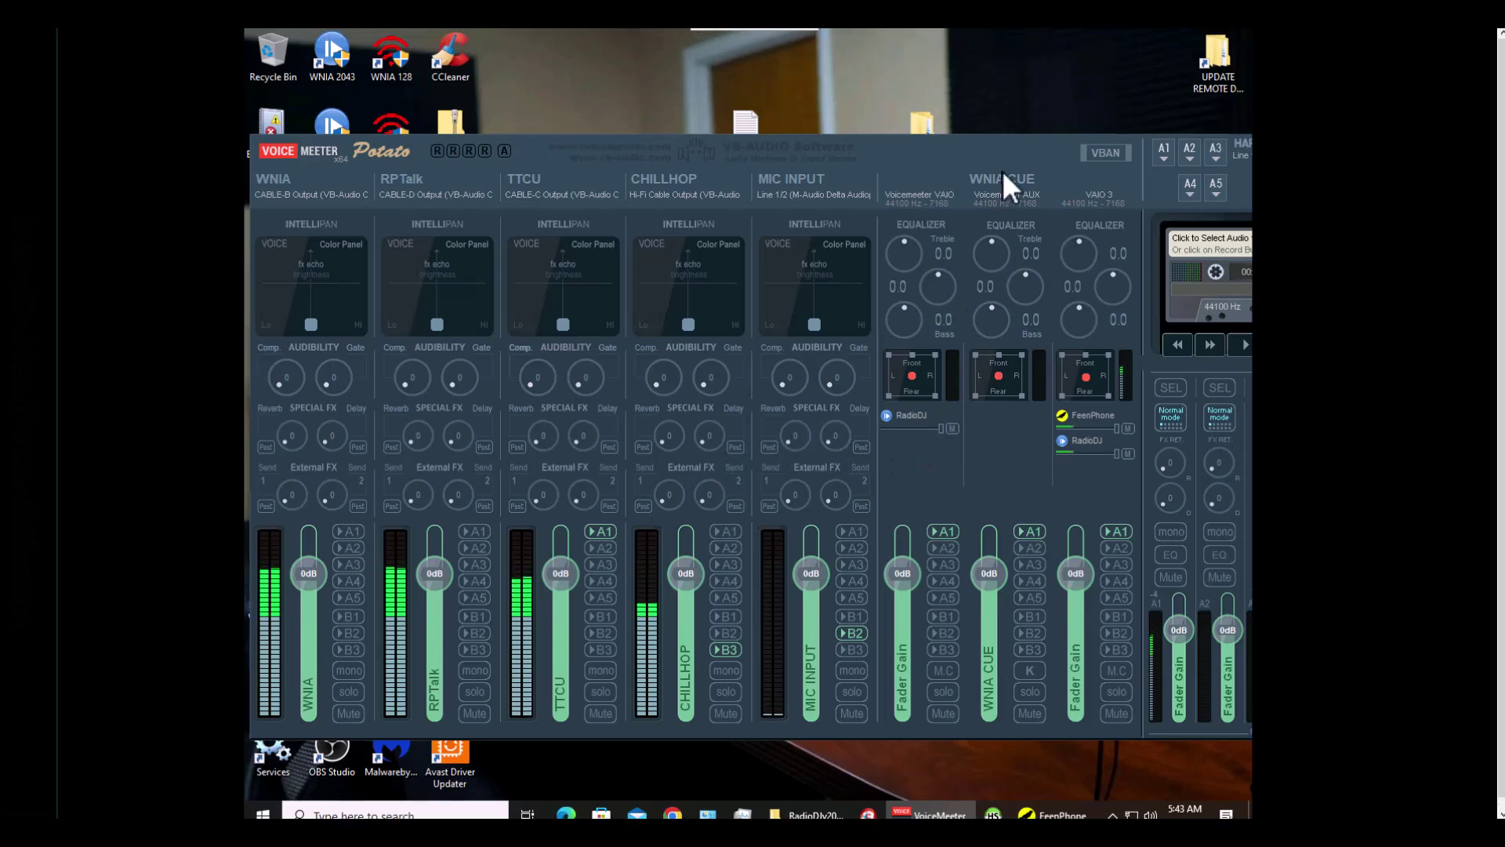
Minimize VoiceMeeter and bring both the client and server FeenPhone windows into view
left_click_drag(996, 161, 600, 243)
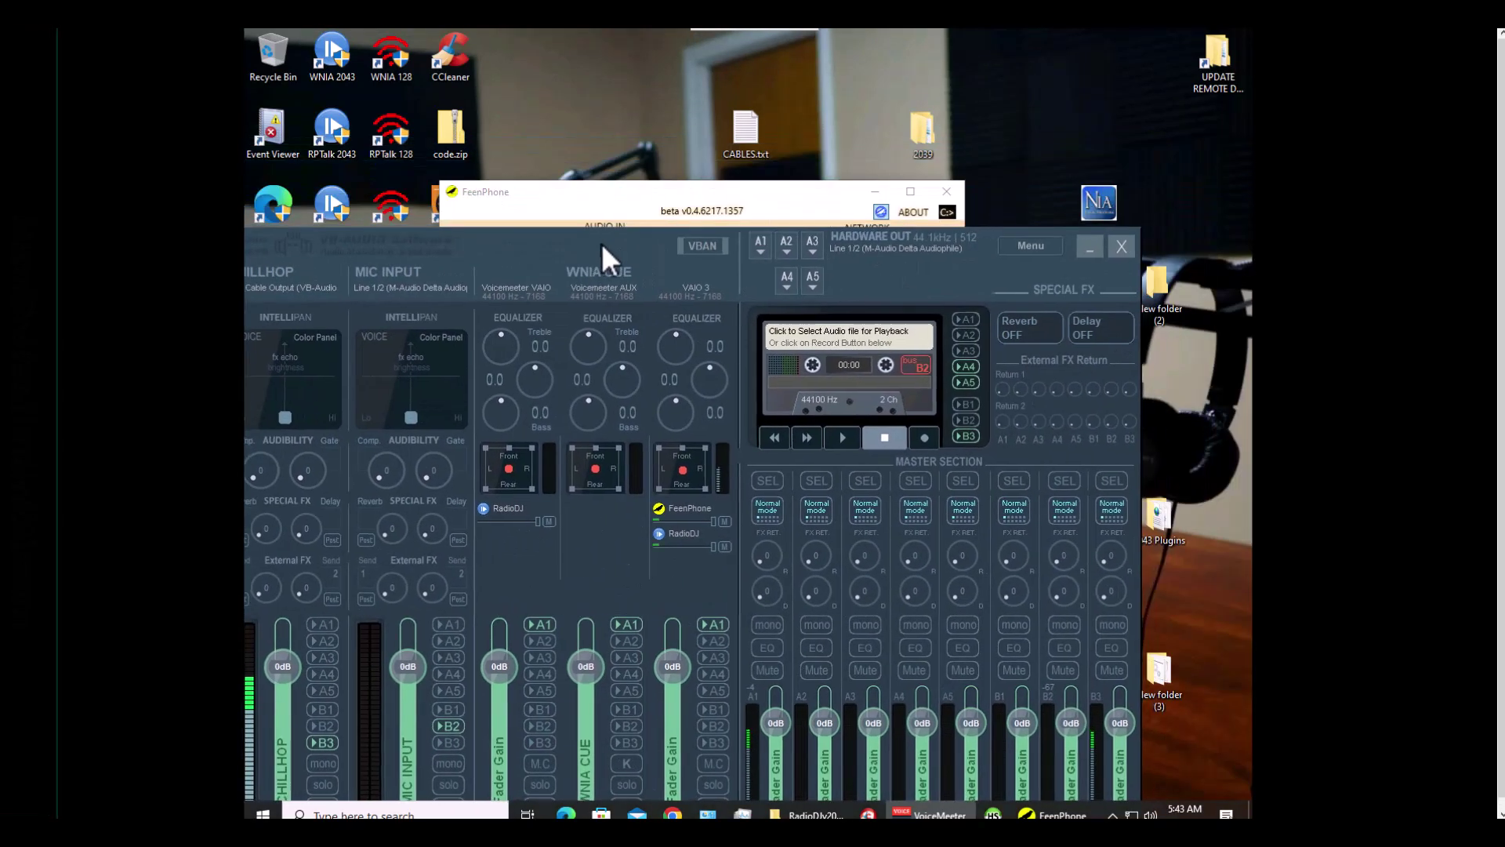
left_click(1087, 248)
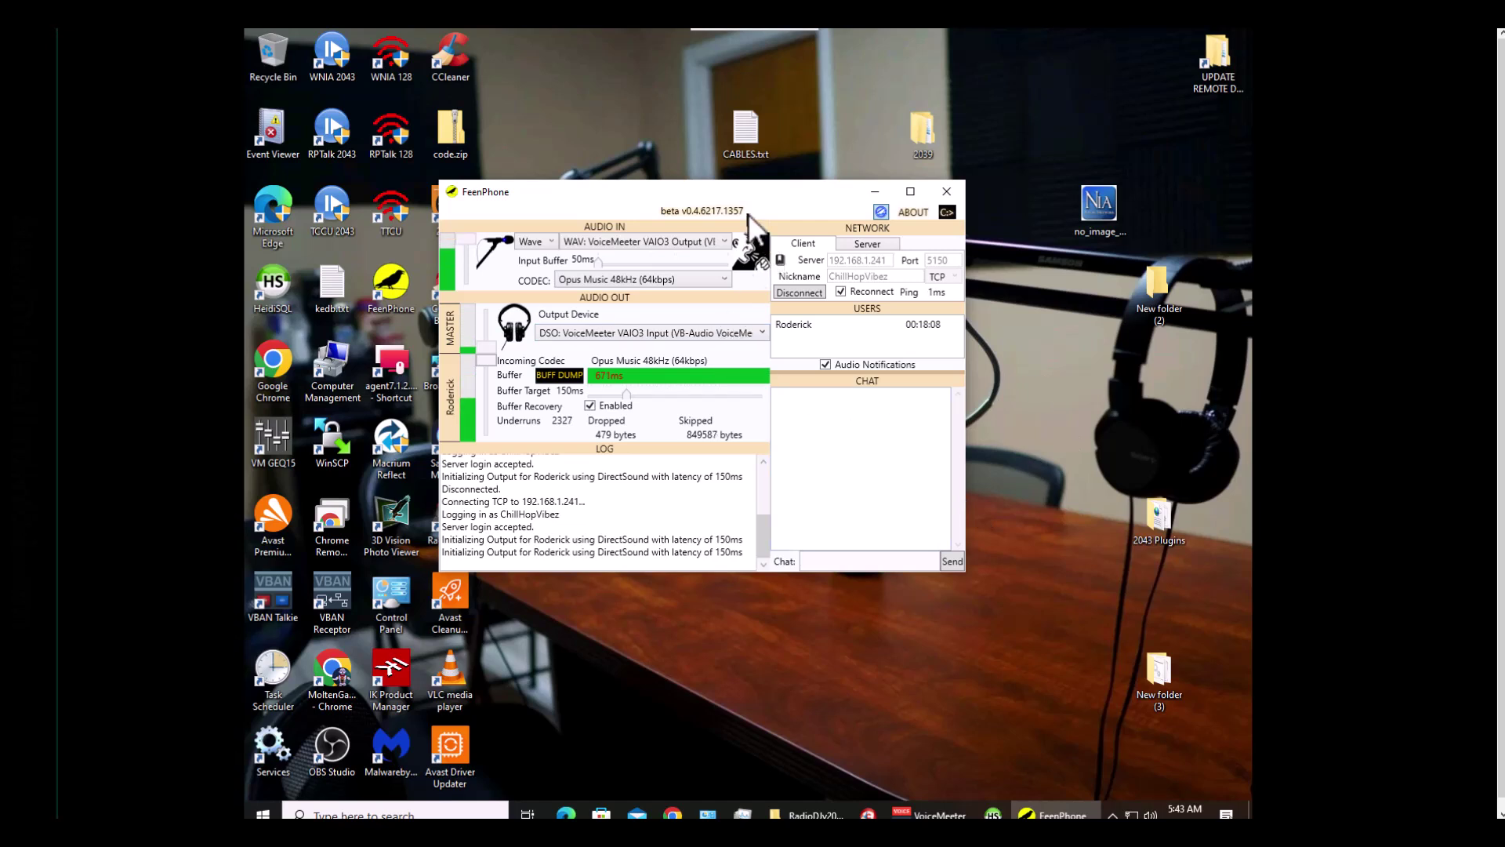
mouse_move(1043, 815)
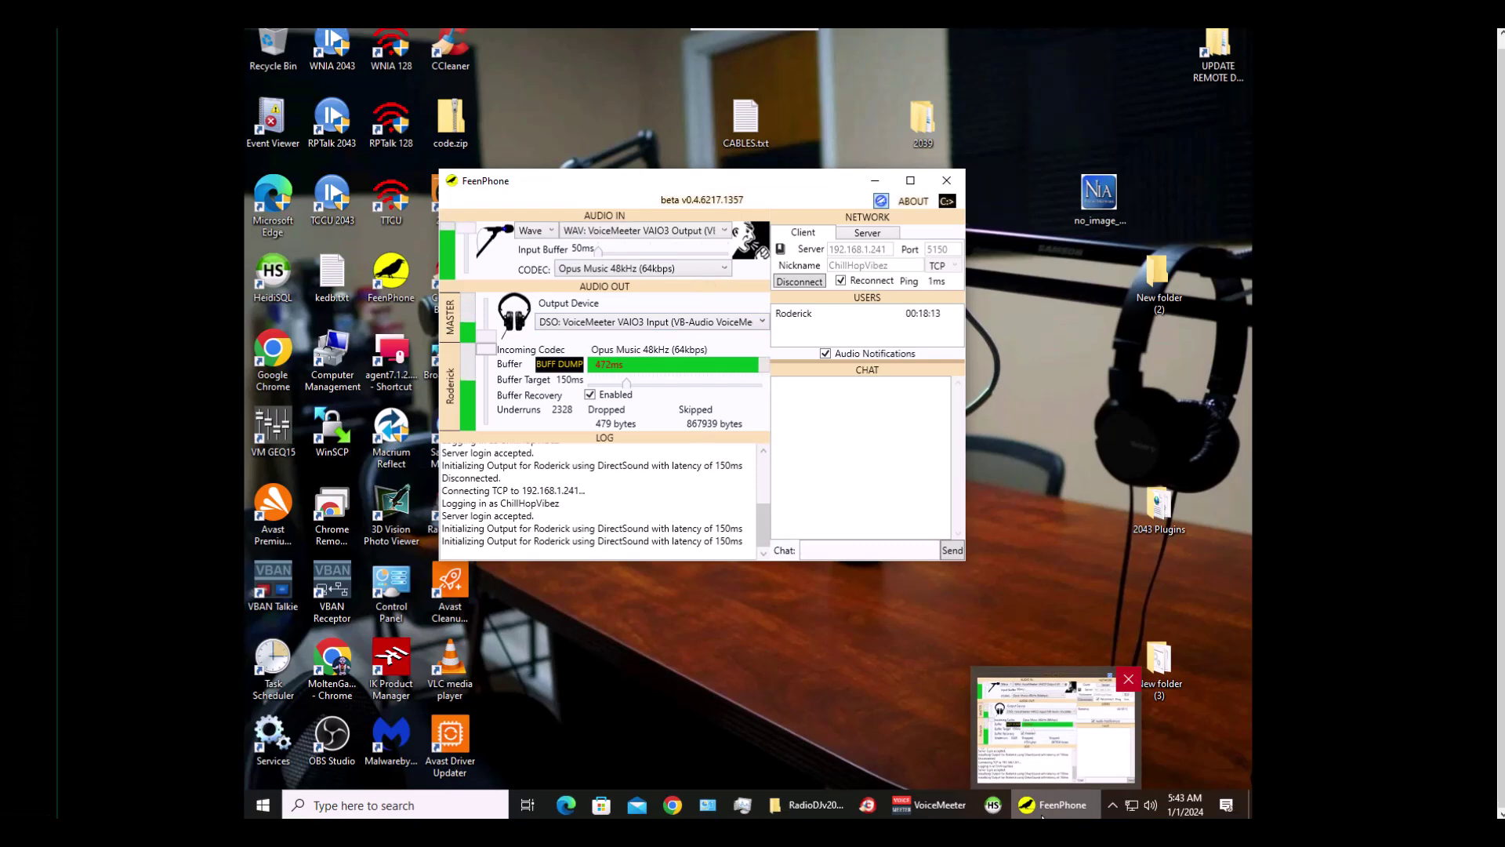
left_click(1043, 815)
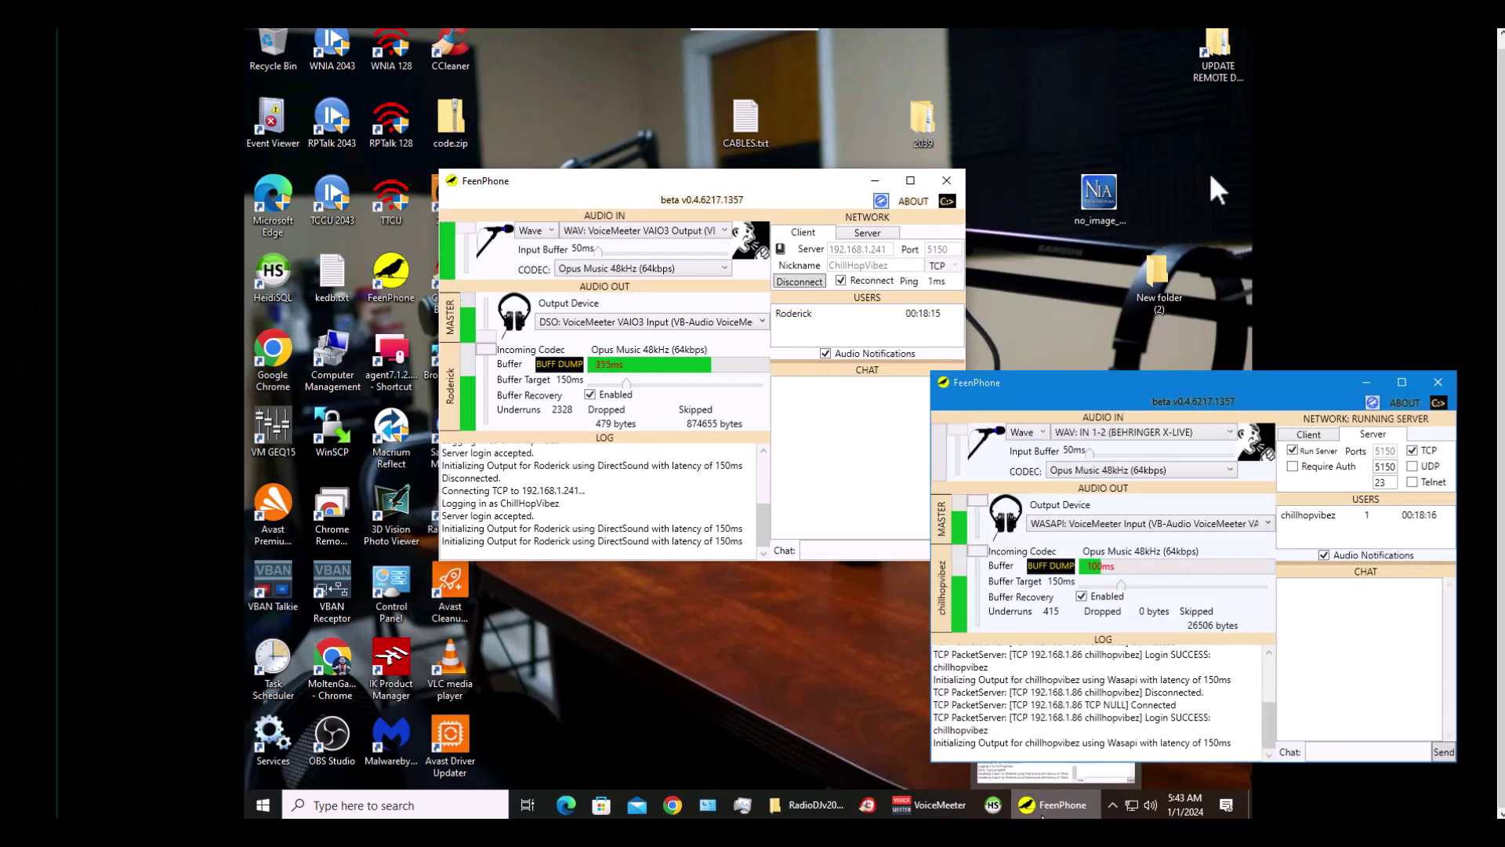